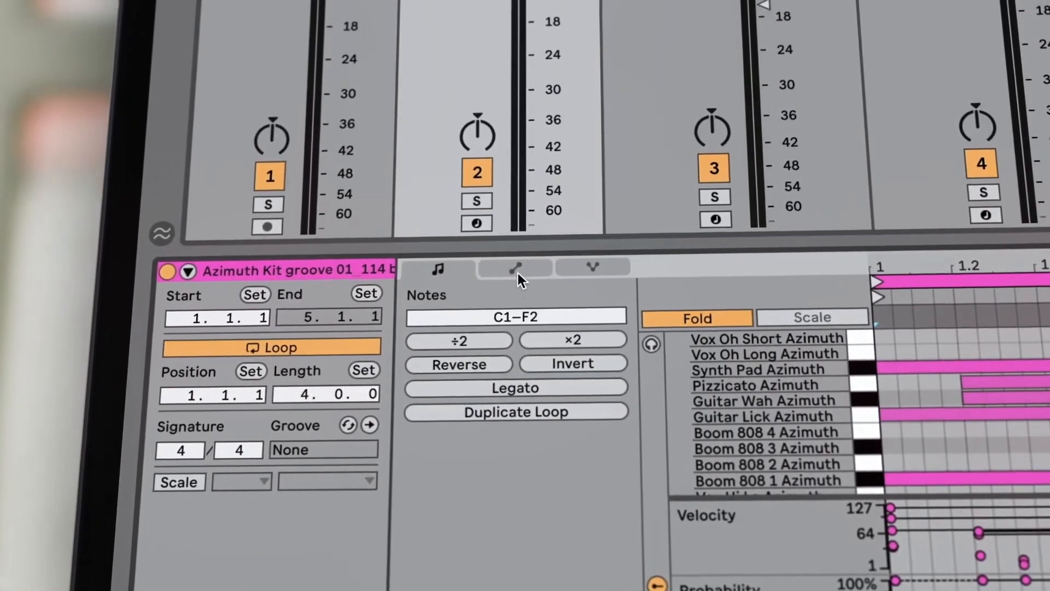
click(516, 269)
click(593, 268)
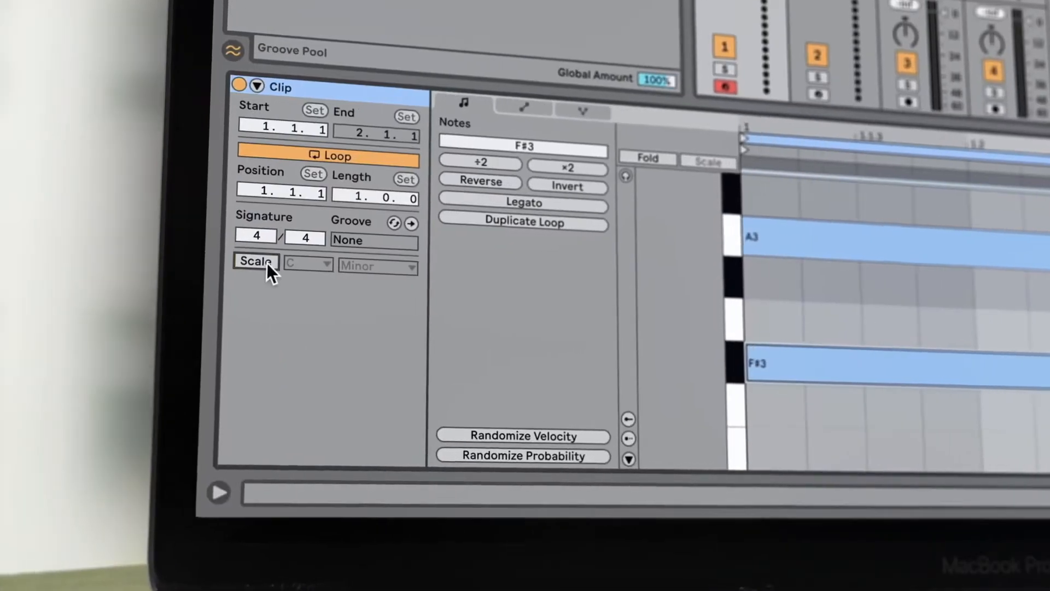
- Enable the MIDI clip's scale as D Minor and move its F♯3 note down in pitch
click(266, 263)
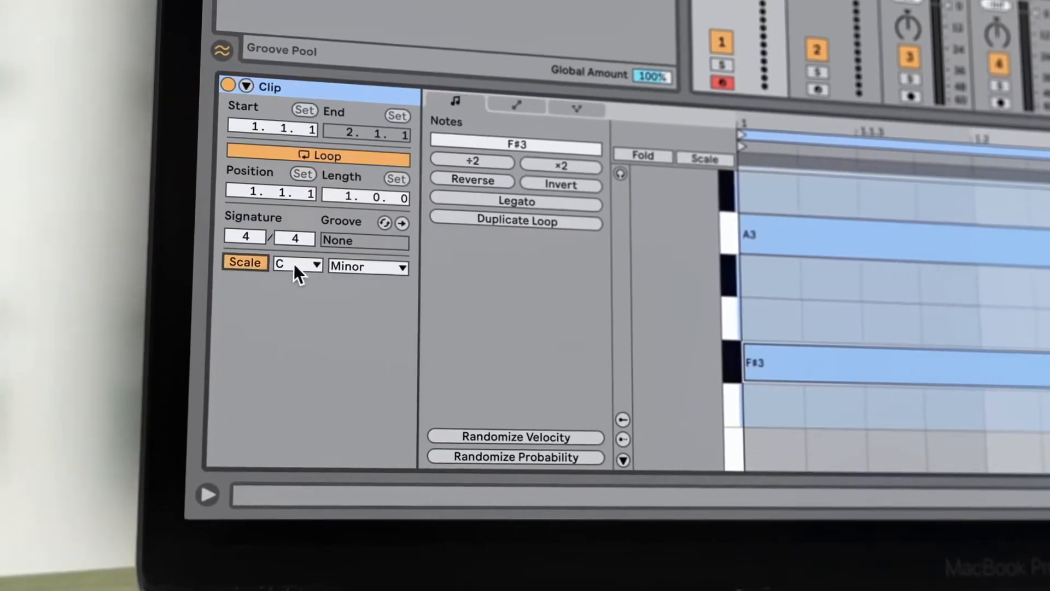
click(303, 265)
click(294, 309)
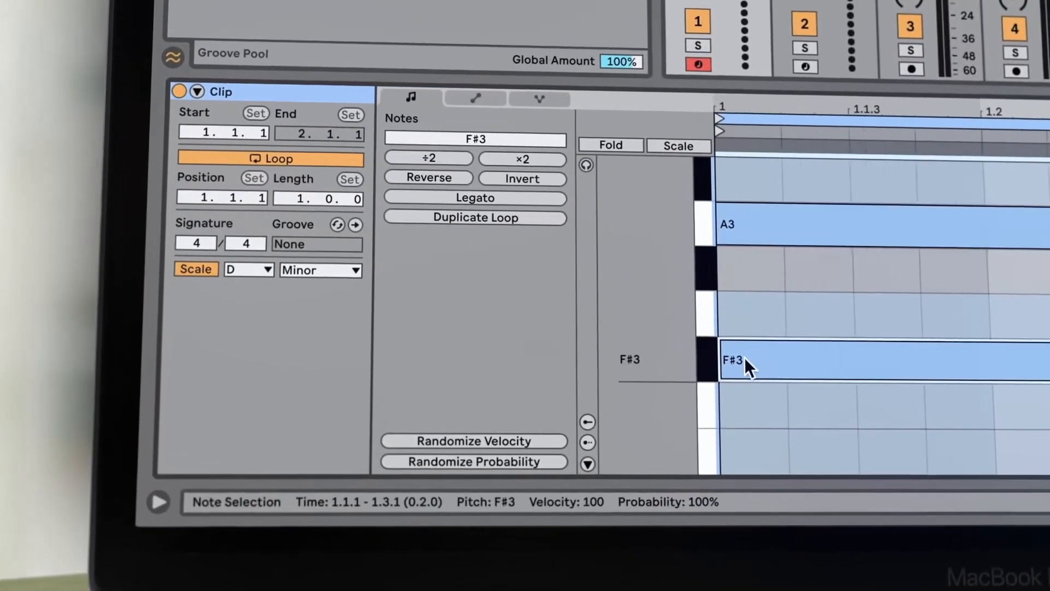
drag(744, 357, 734, 386)
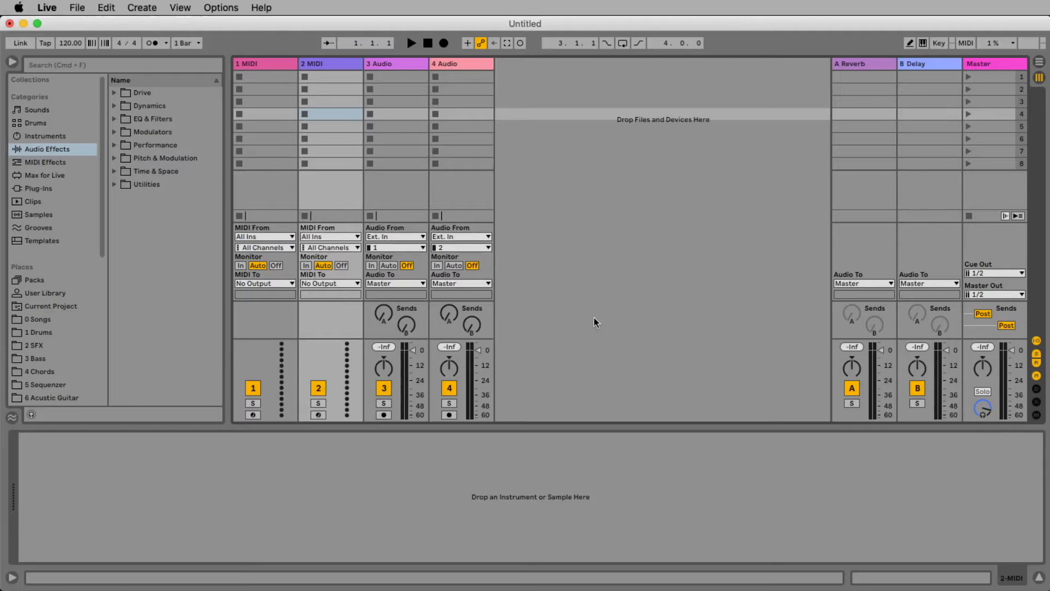
- Compare the device areas of the 2 MIDI and 3 Audio tracks, finishing with 3 Audio selected
click(324, 65)
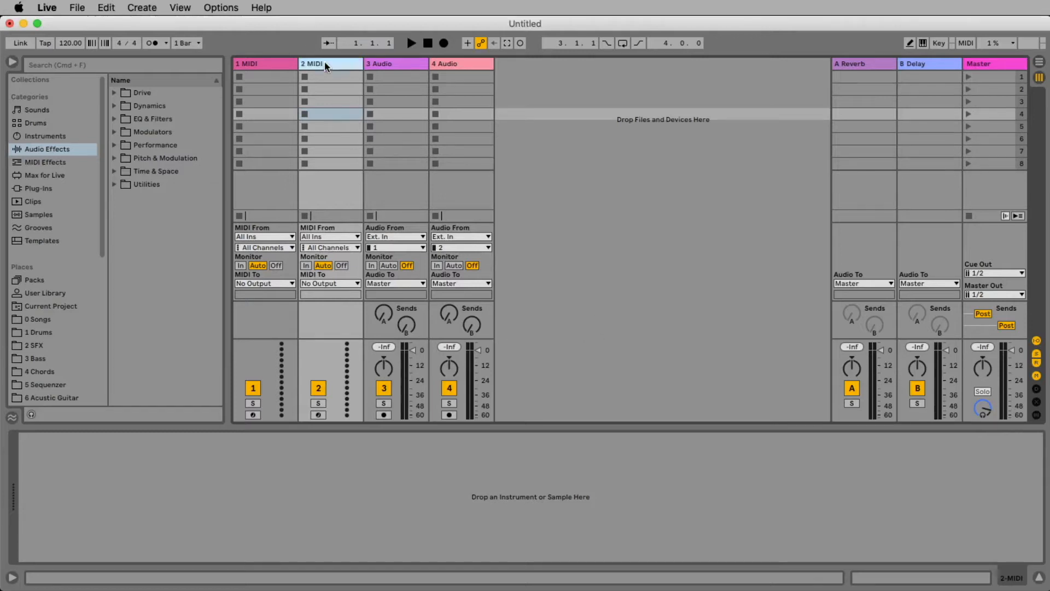
click(389, 64)
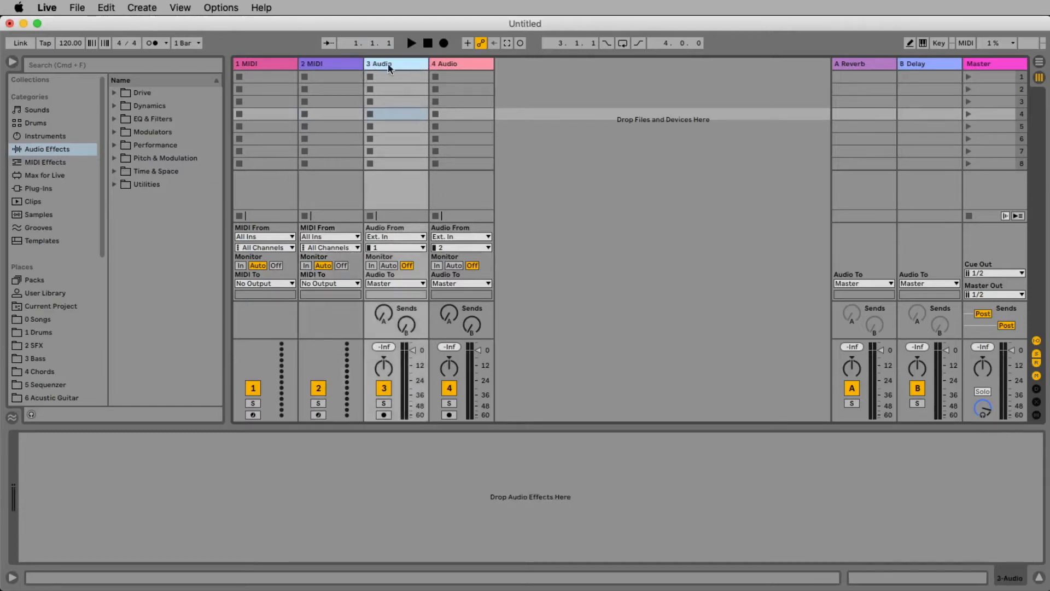
click(330, 66)
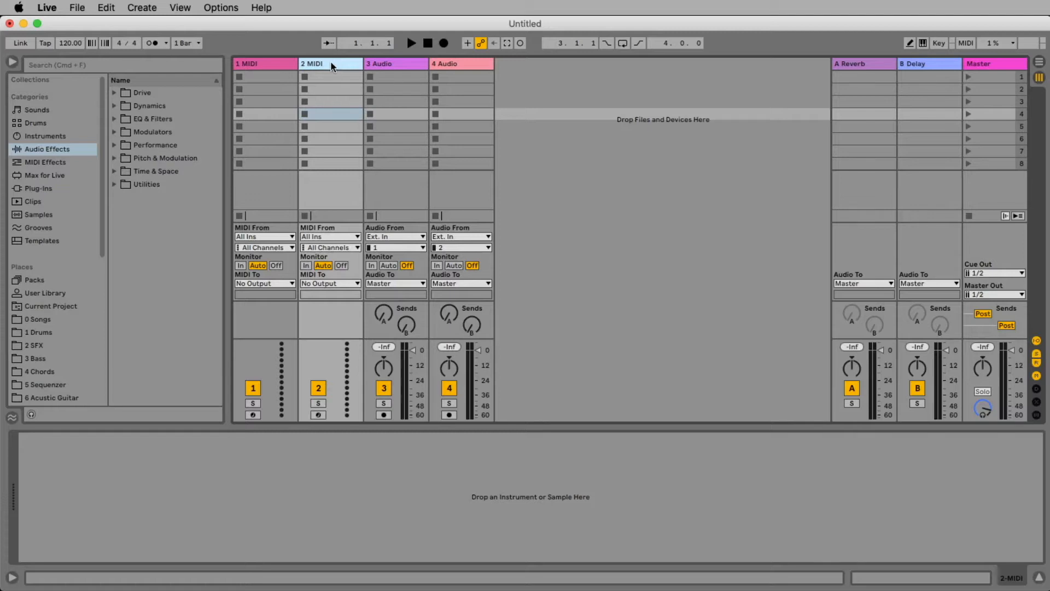
click(389, 64)
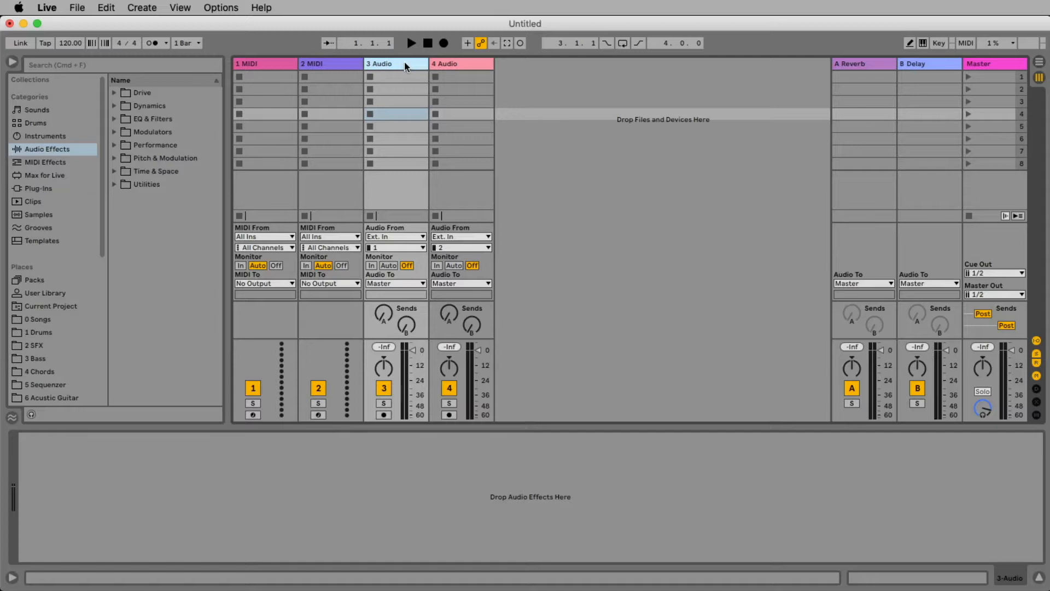
click(604, 140)
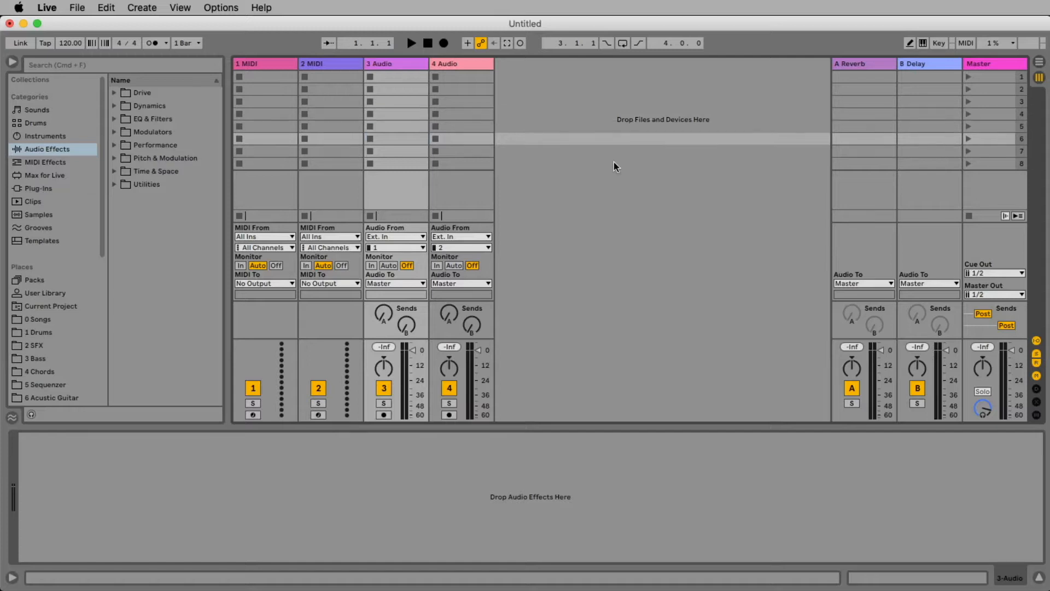
click(406, 64)
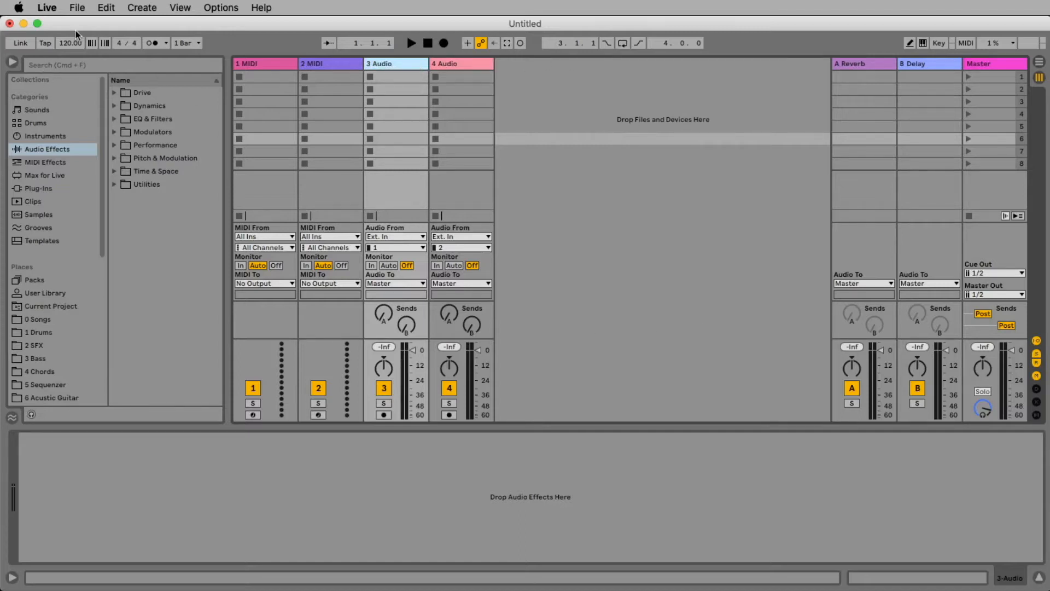
- Review the available audio input devices in the audio preferences, keeping Universal Audio Thunderbolt, and close the preferences
click(54, 7)
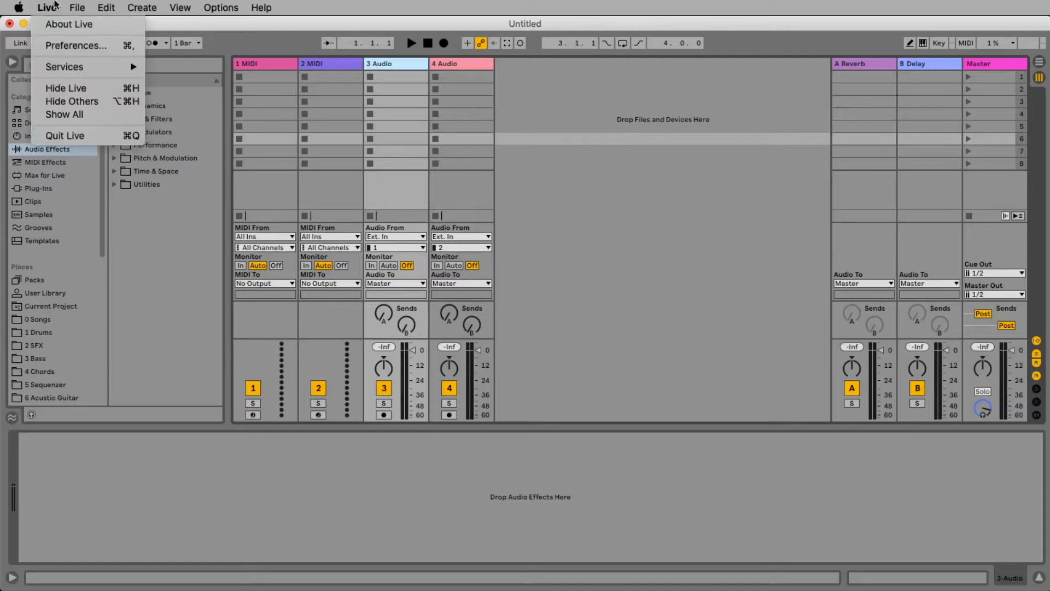
click(60, 46)
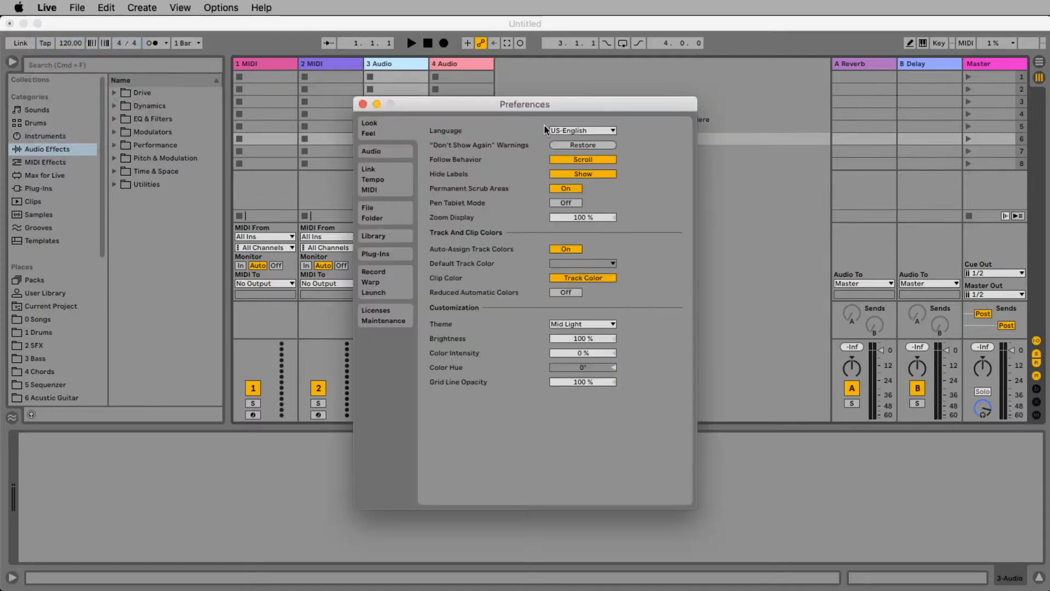
click(375, 153)
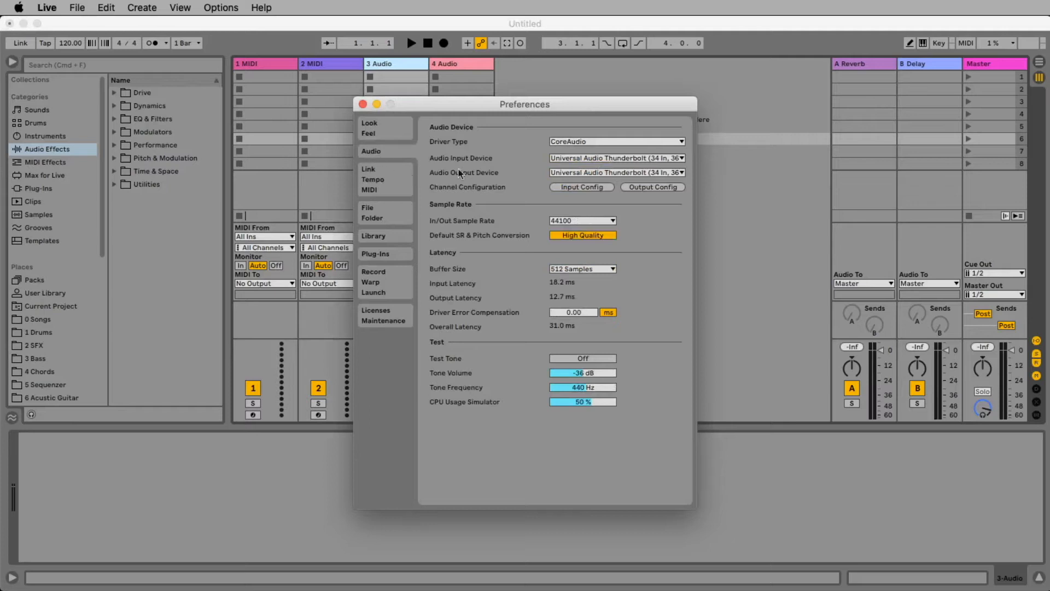
click(576, 157)
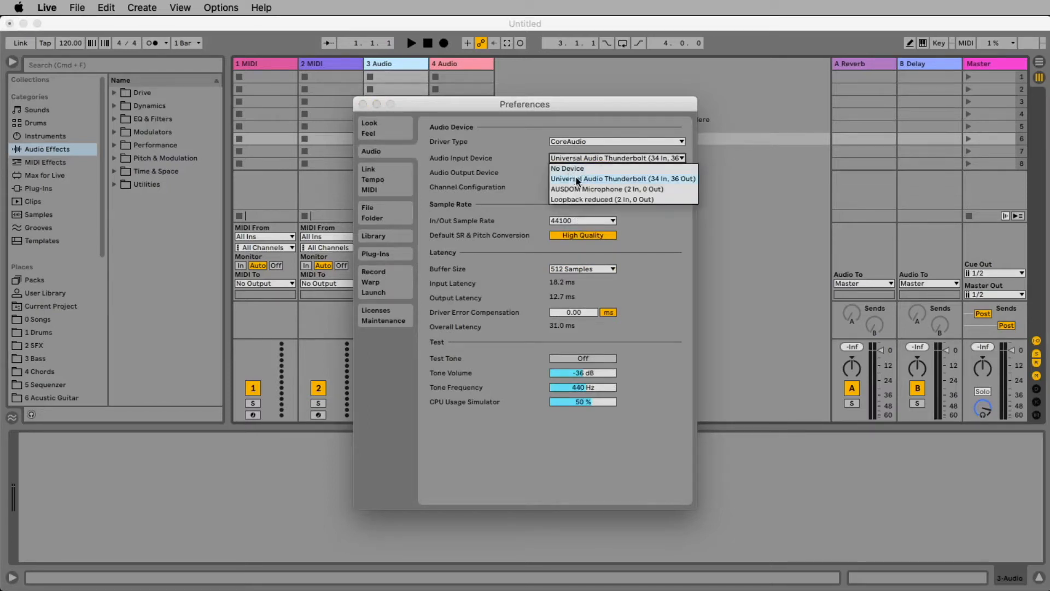
click(495, 182)
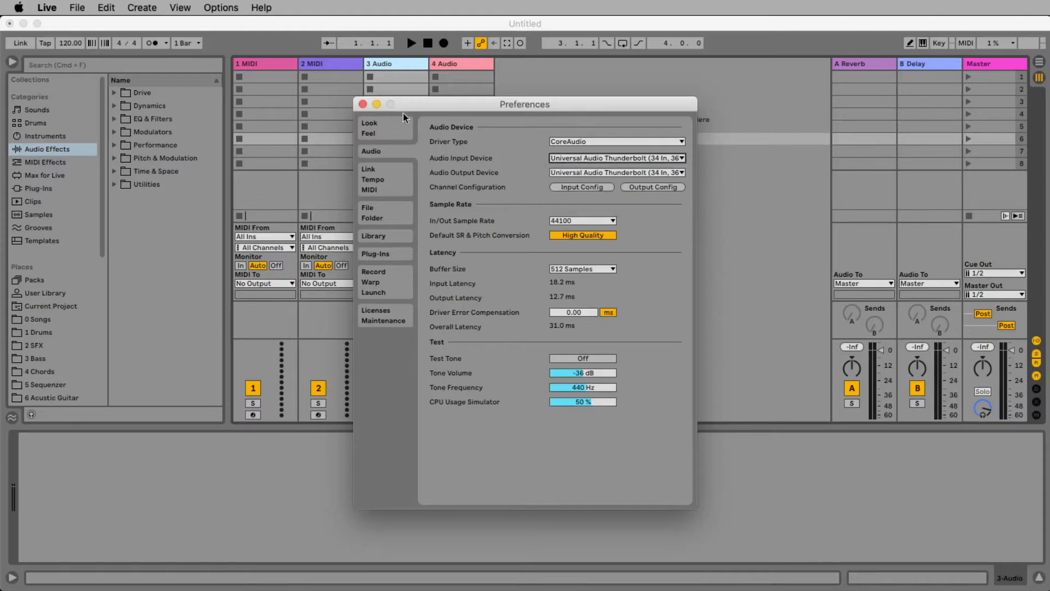
click(362, 105)
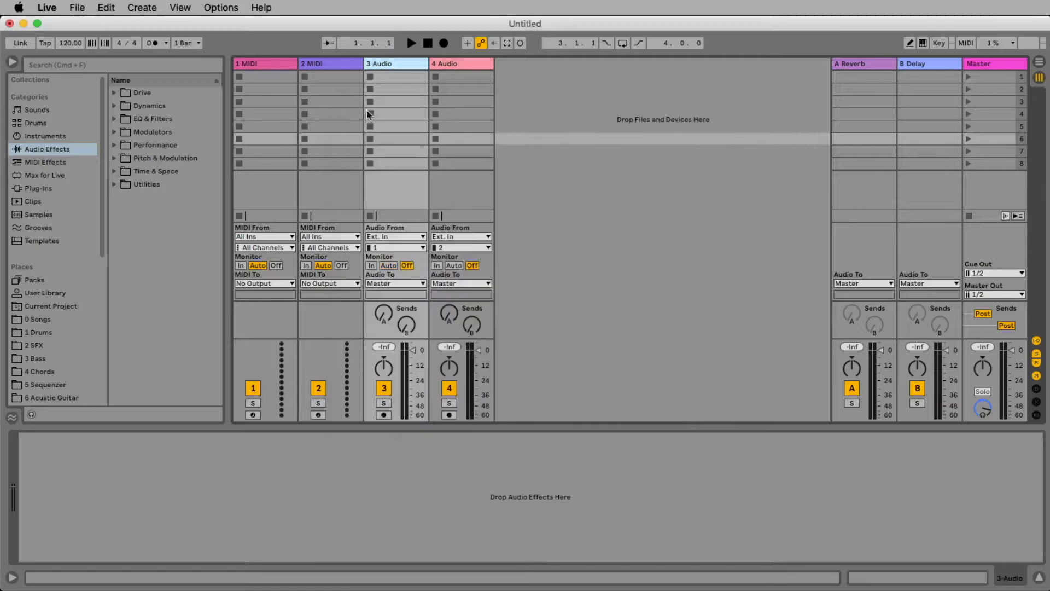
- Set the input channel of the 3 Audio track to 5 Soundfield L
click(397, 247)
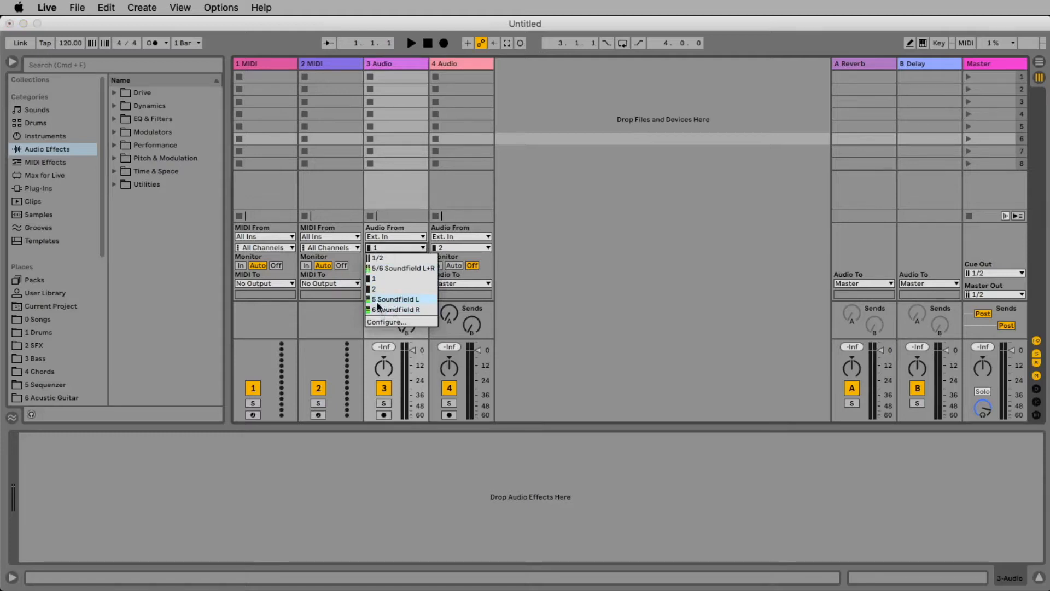
click(394, 299)
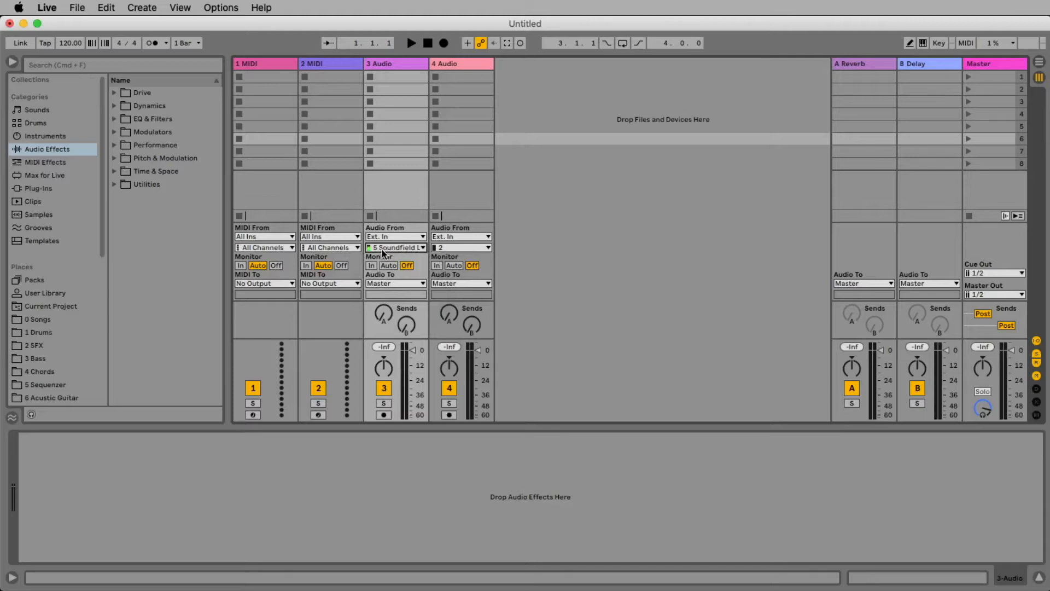
click(708, 164)
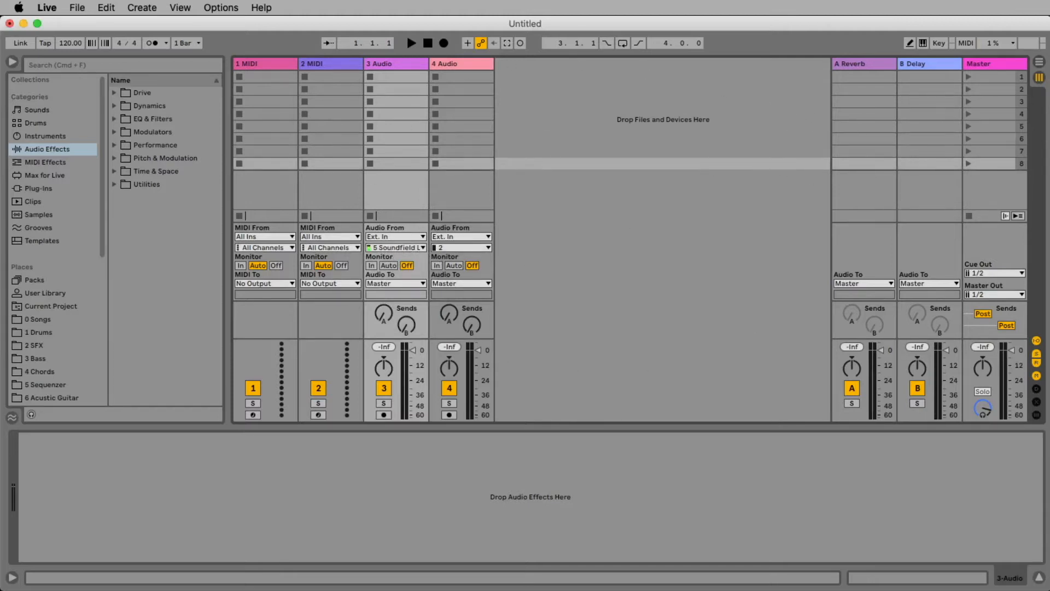
- In Arrangement View, place the insert marker at bar 5 and choose 5 Soundfield L as the 3 Audio track's input
click(1039, 61)
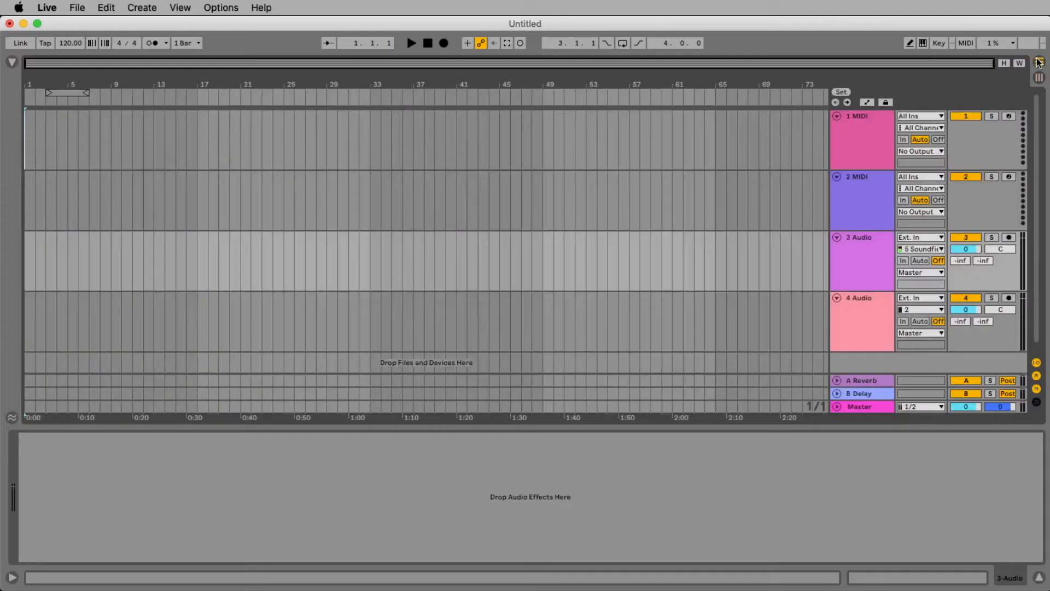
click(67, 130)
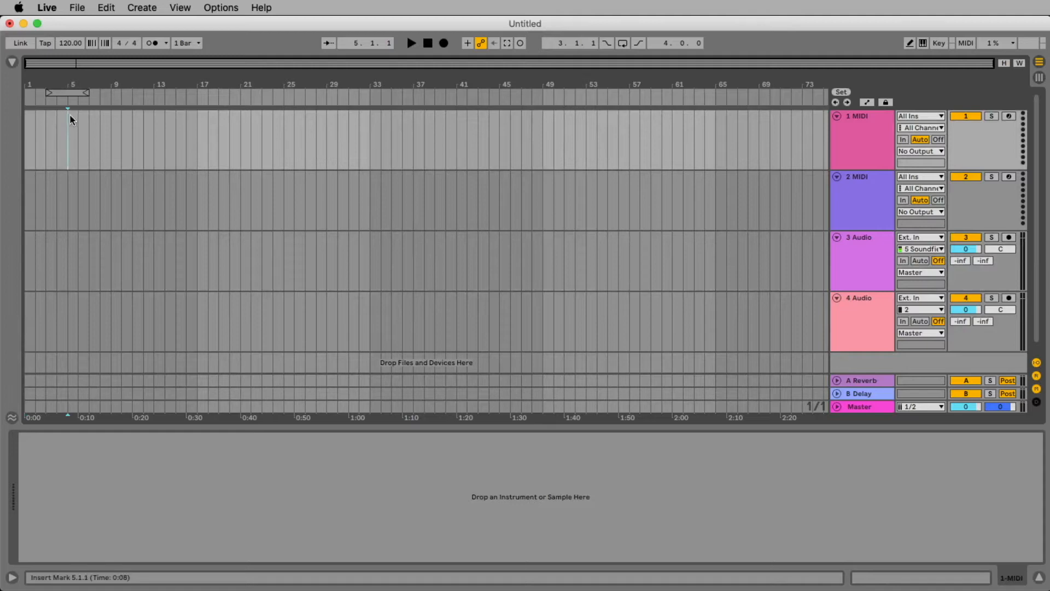
click(905, 251)
click(907, 251)
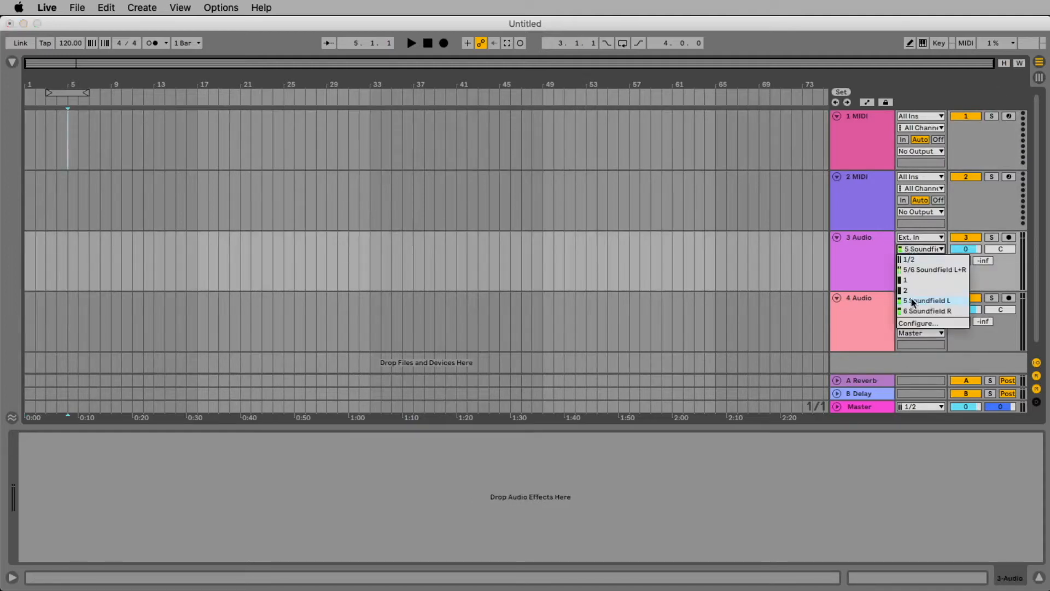
click(910, 301)
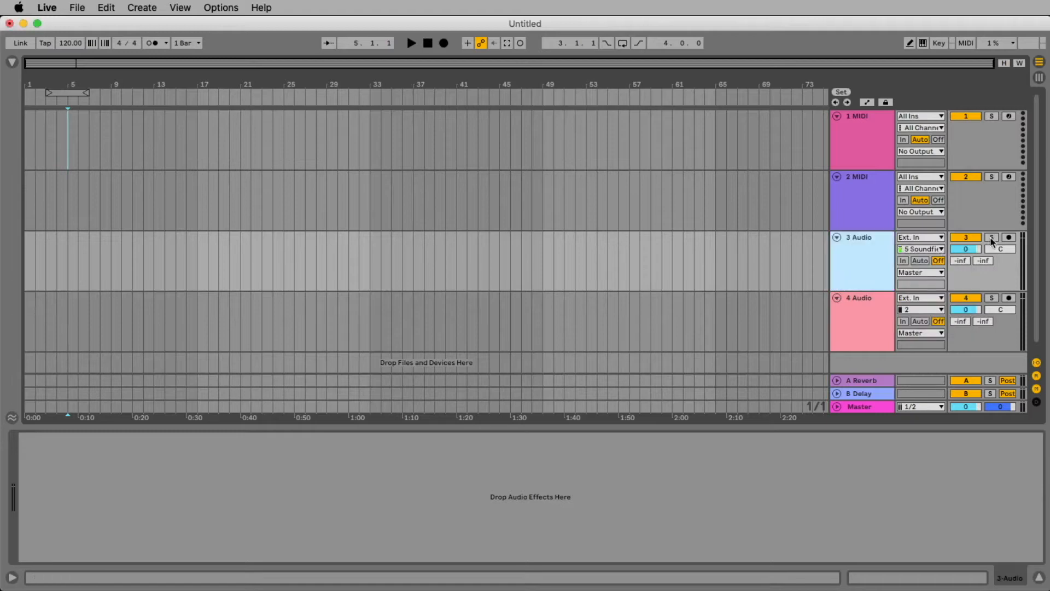
- Arm the 3 Audio track and record a clip from bar 5 to about the middle of bar 9
click(1010, 239)
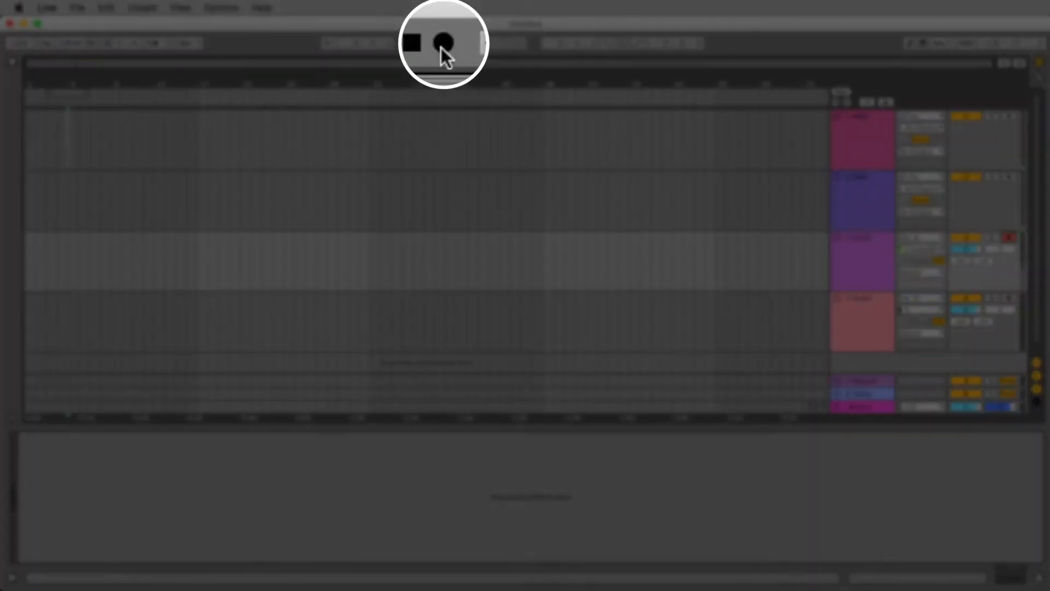
click(443, 45)
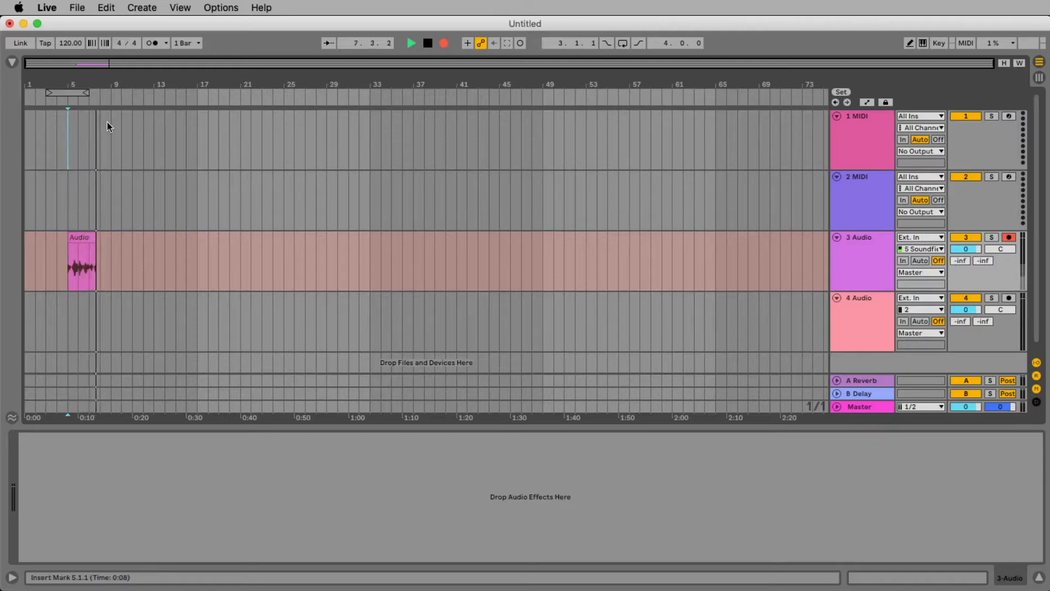
click(444, 44)
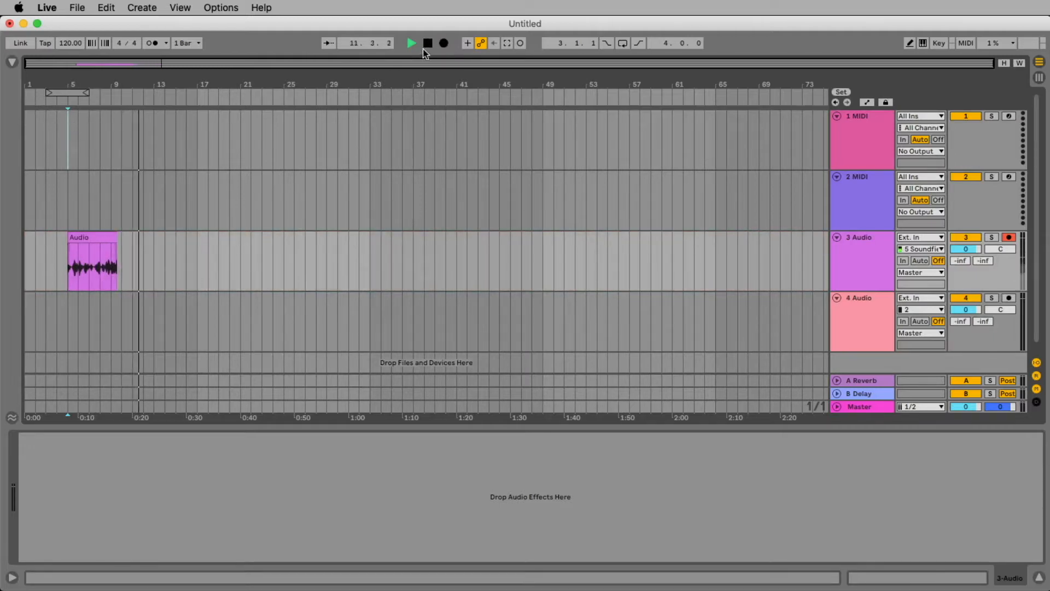
key(space)
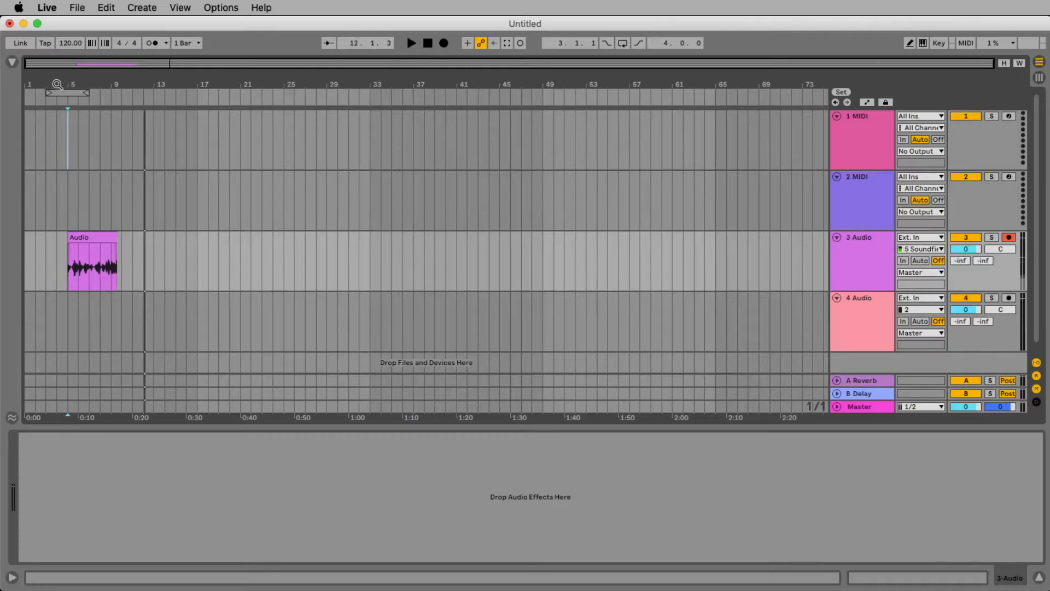
- Play back the beginning of the recorded clip on 3 Audio from bar 5
drag(56, 85, 95, 84)
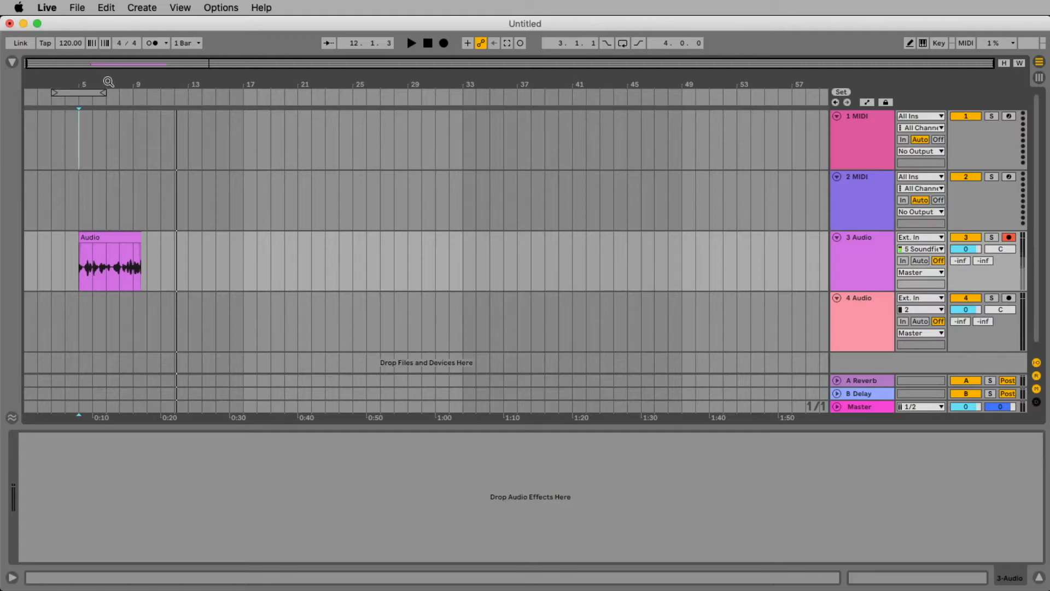
mouse_move(108, 82)
mouse_down()
mouse_move(294, 112)
mouse_move(310, 139)
mouse_up()
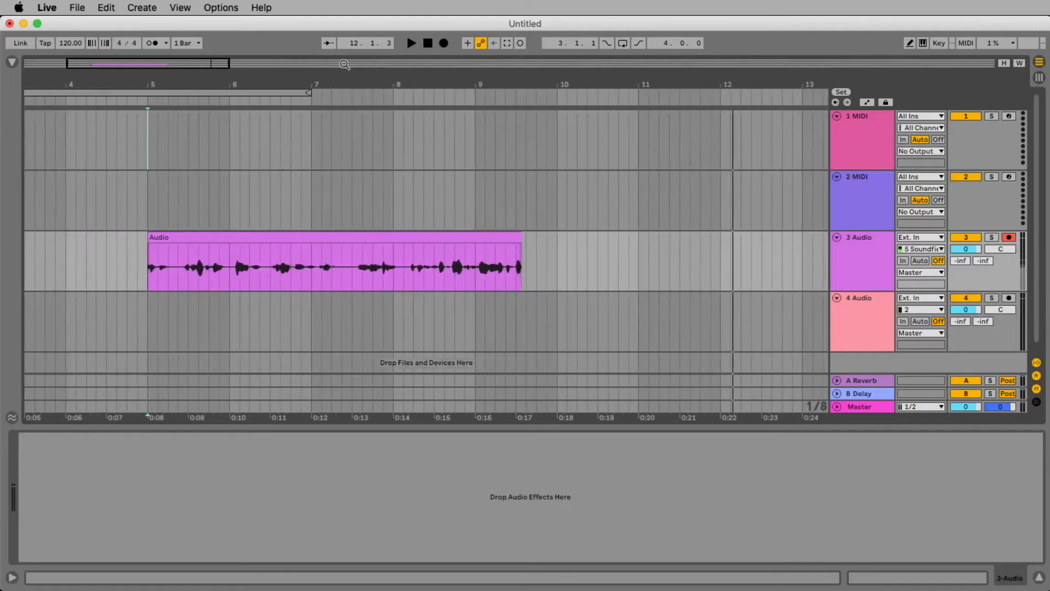
key(space)
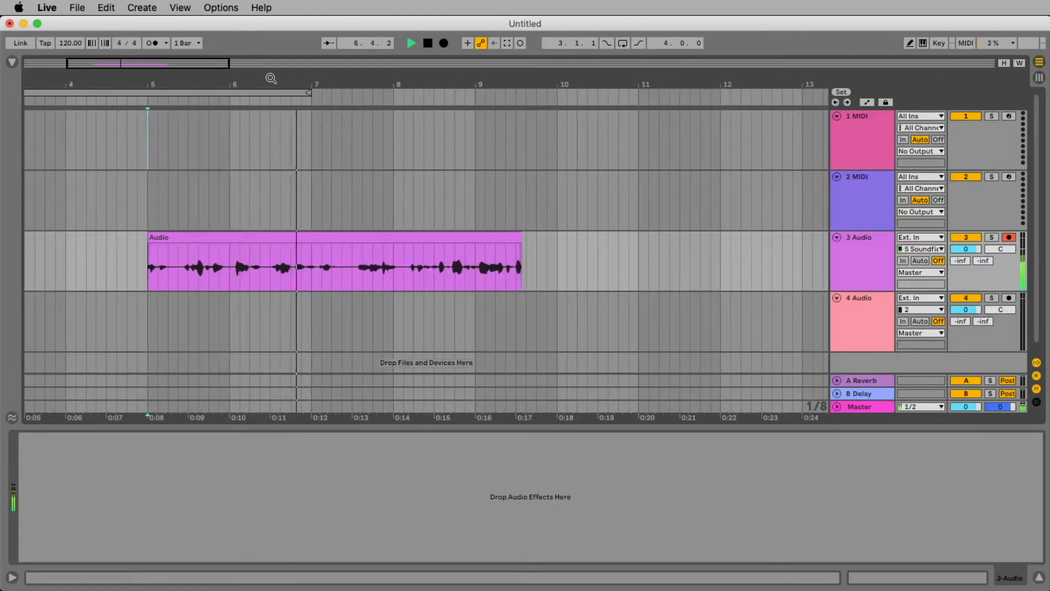
key(space)
- Duplicate the section from 7.1.2 to 7.2.1 of the 3 Audio clip seven times in a row
drag(342, 85, 342, 150)
drag(269, 276, 326, 243)
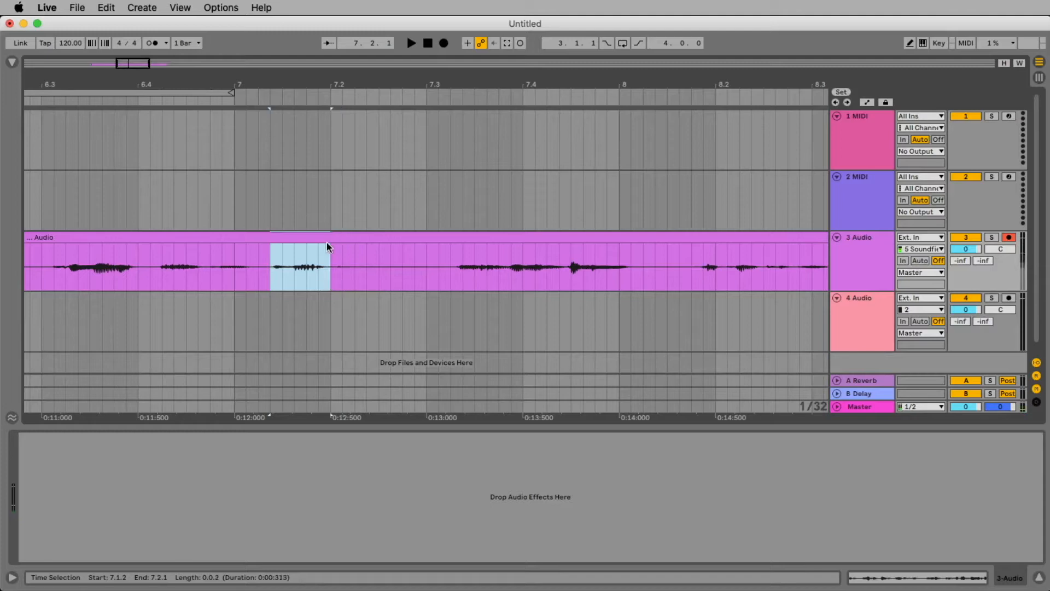
key(super+d)
key(super+d)
key(super+d)
key(super+d)
key(super+d)
key(super+d)
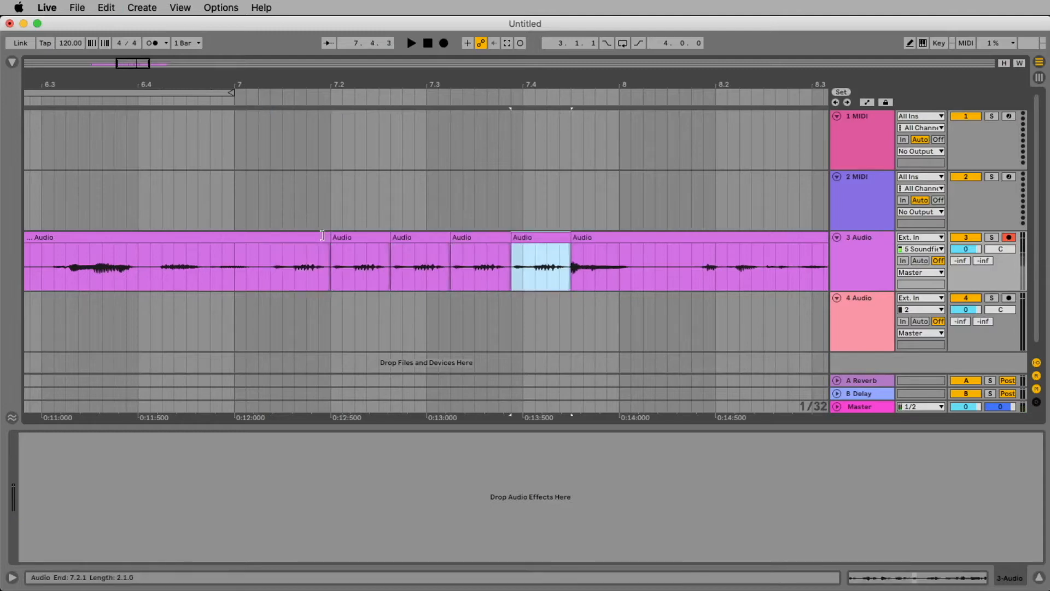
key(super+d)
- Play the repeated audio sections on 3 Audio starting from 7.1.2
click(271, 274)
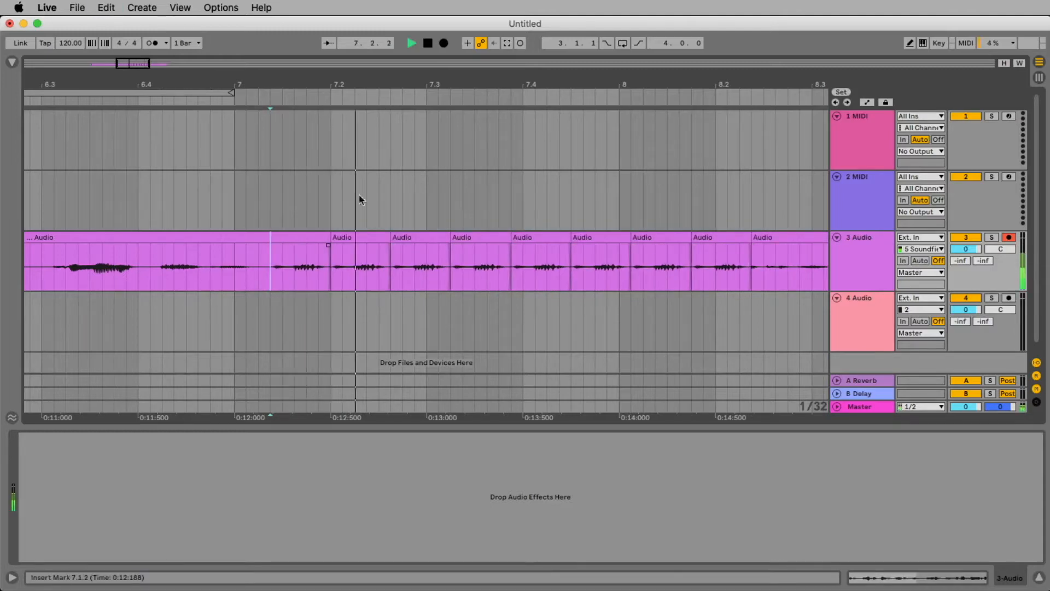
drag(494, 78, 495, 40)
key(space)
key(space)
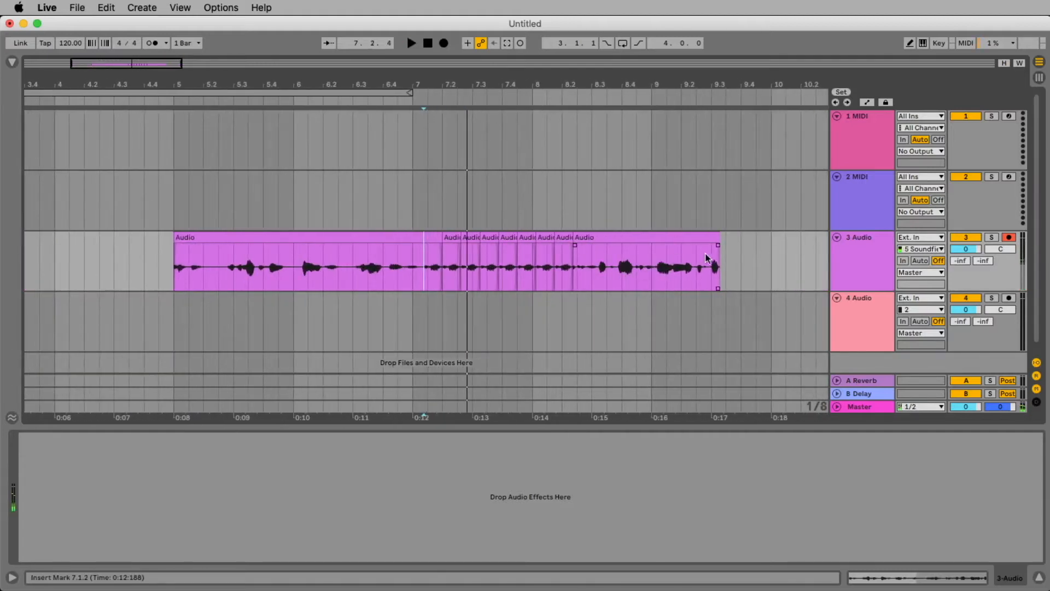
- Select the time range from 4.3.3 to 9.4.1 on 3 Audio, covering all the recorded clips
drag(726, 247, 120, 229)
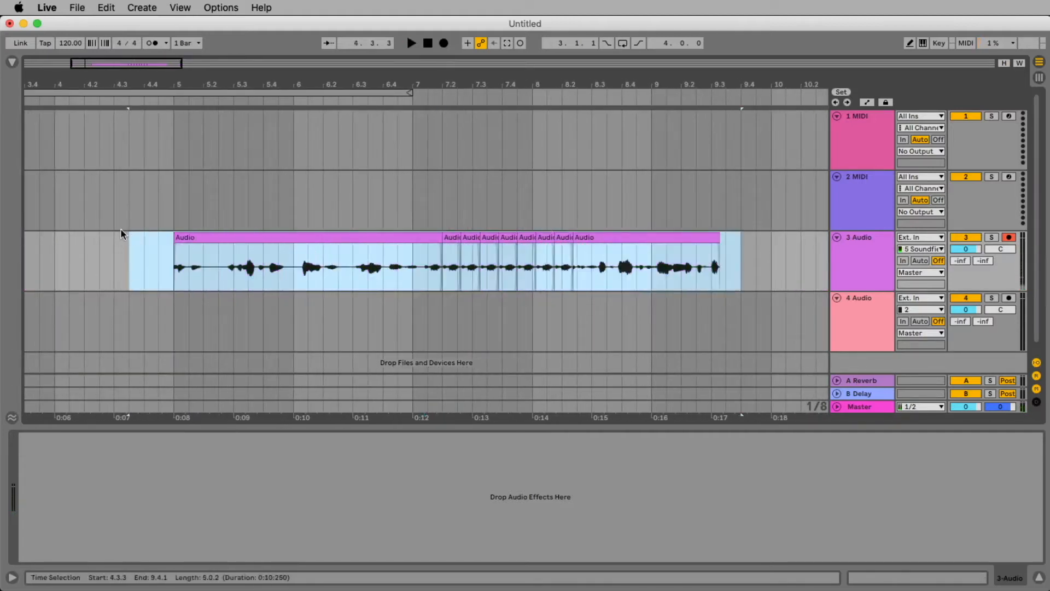
drag(187, 86, 149, 89)
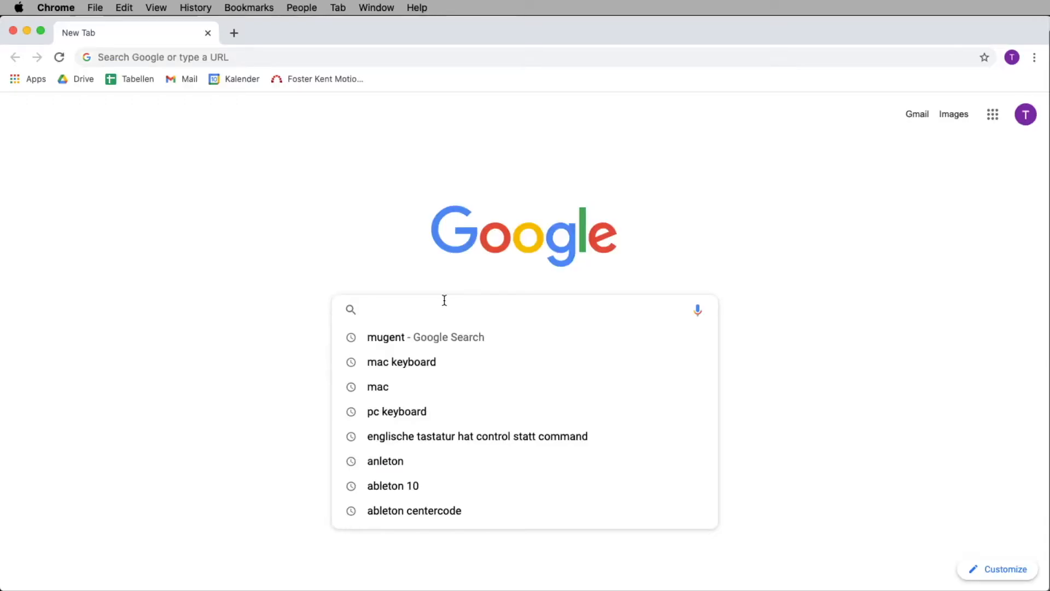
- Switch to Chrome, search Google for mugent and open the mugent.com website
text(mugent)
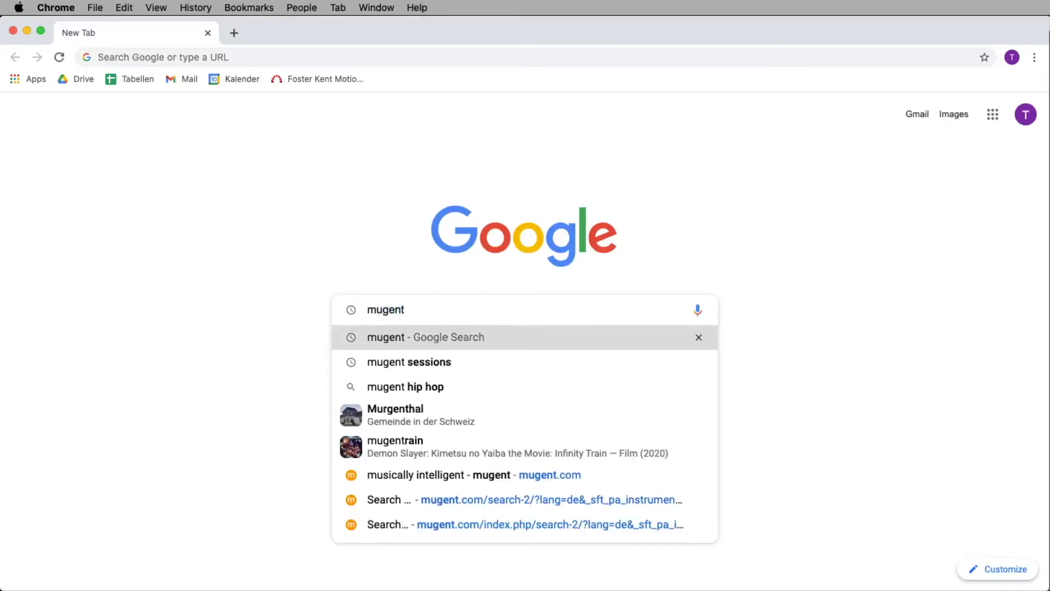
key(Return)
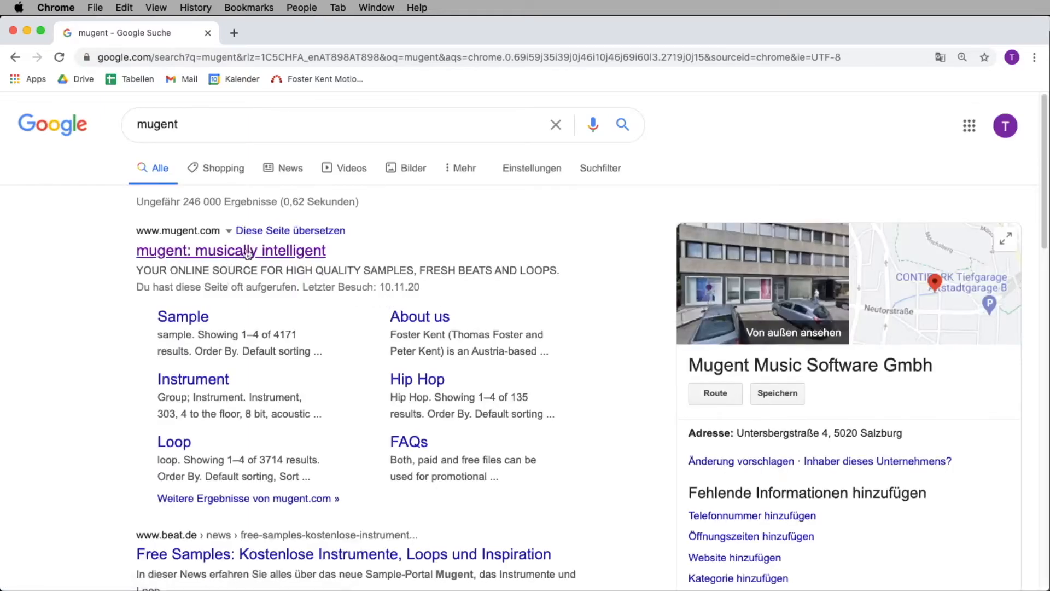
click(292, 251)
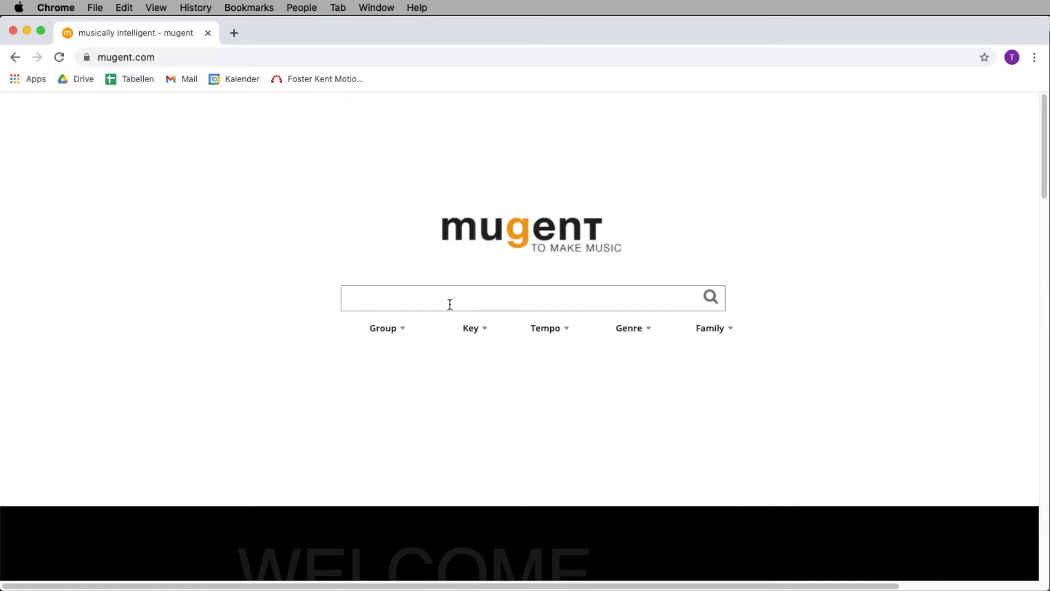
- Filter the samples by the drums group, switch the group to beat and preview Happy Weekend Beat
click(399, 330)
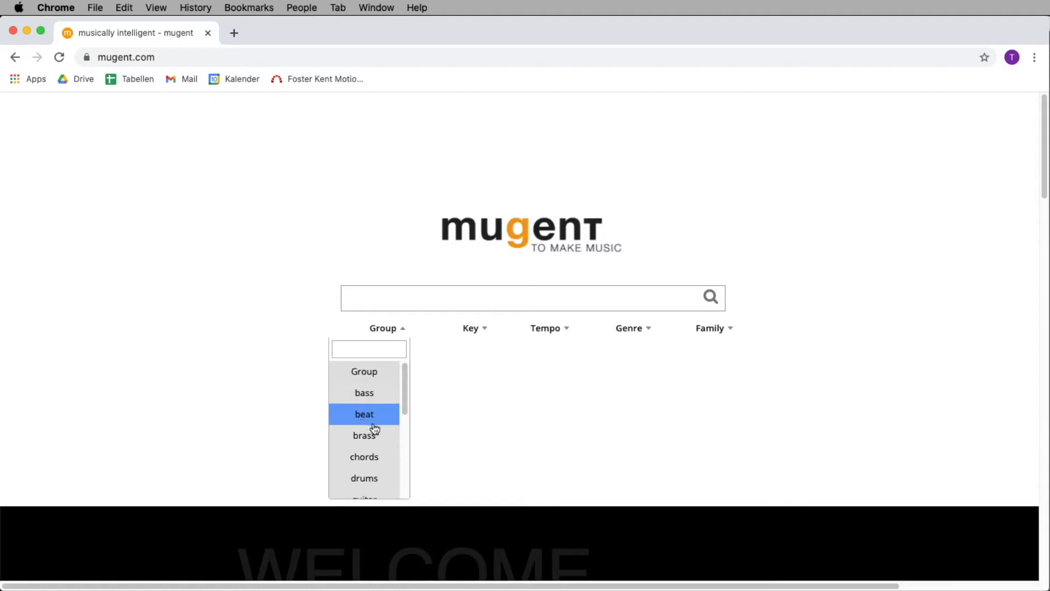
click(380, 480)
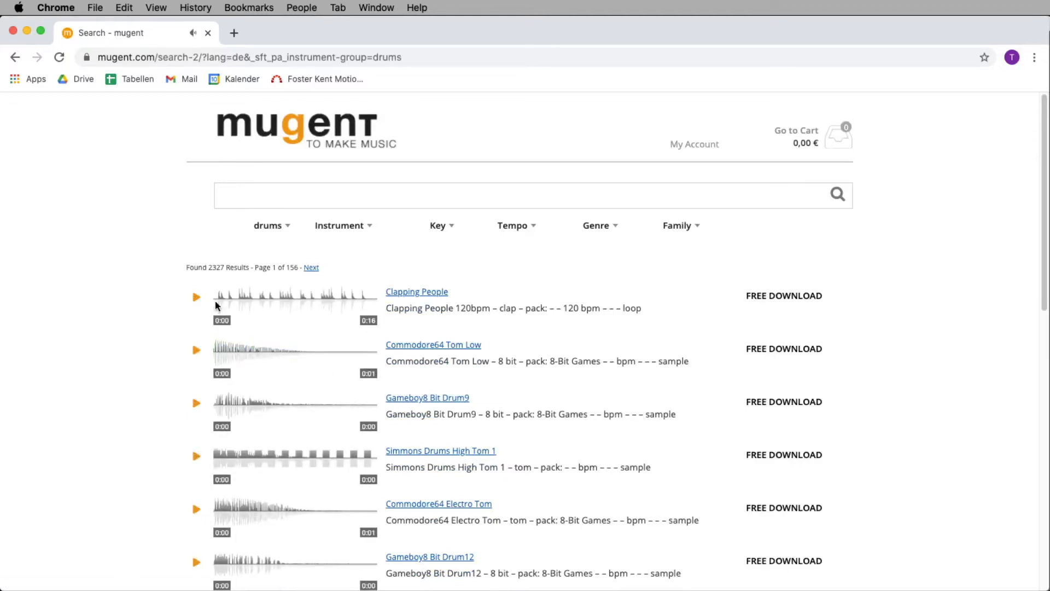
click(264, 226)
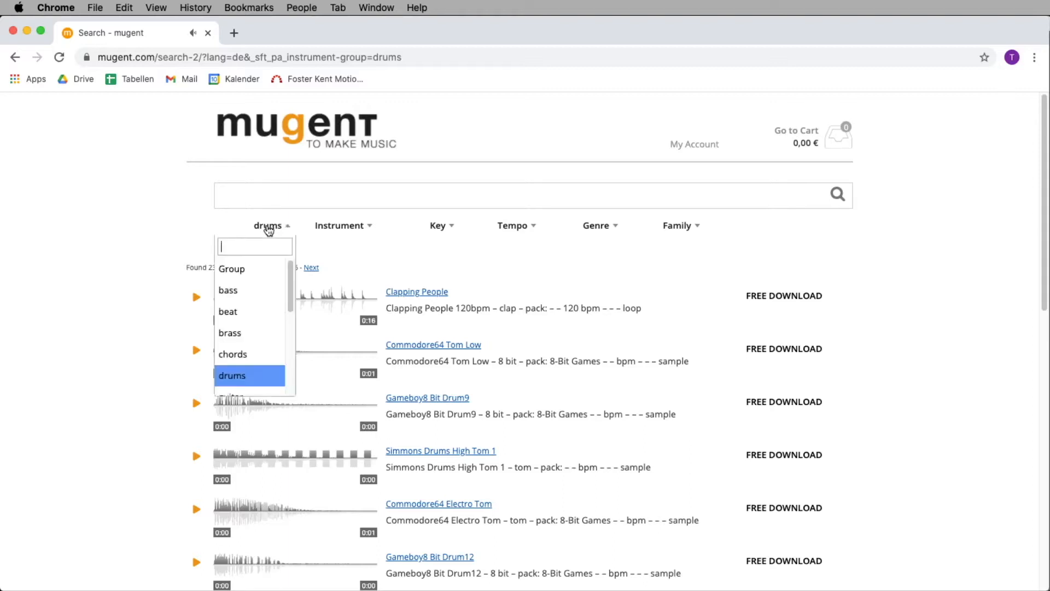
click(256, 306)
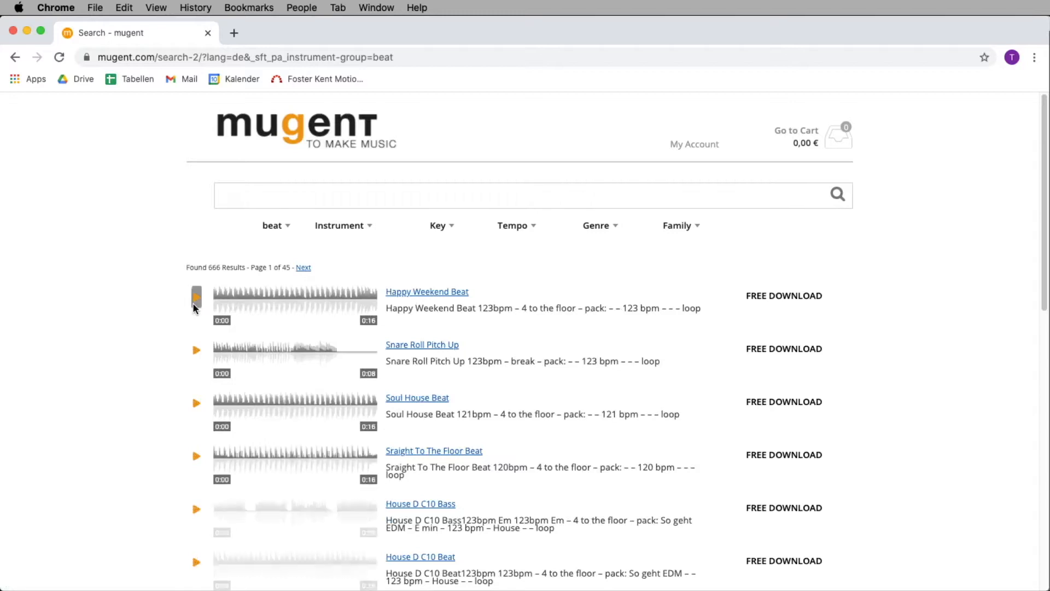
click(197, 298)
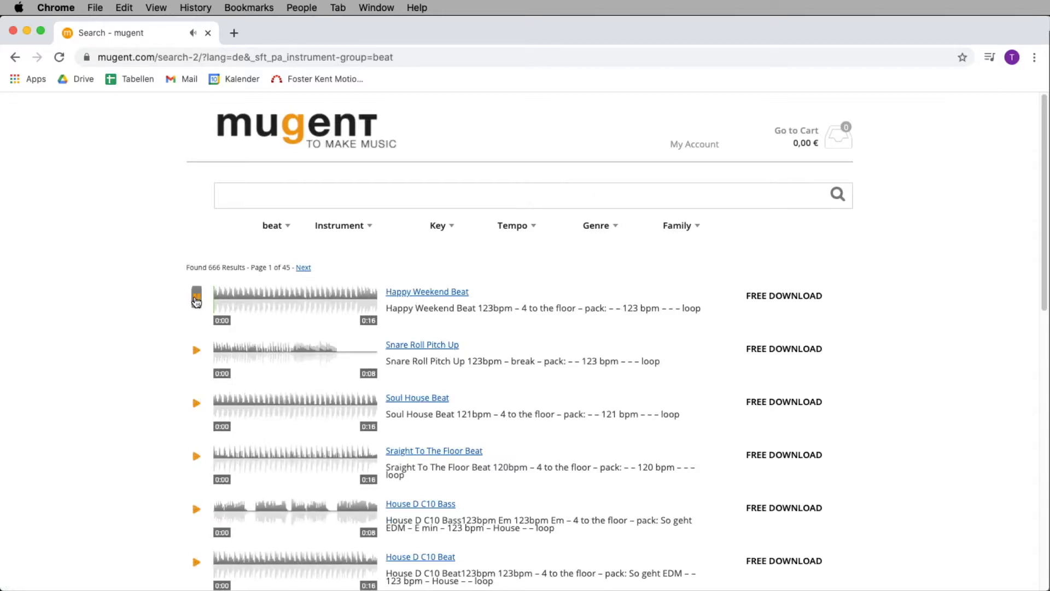
click(196, 299)
- Narrow the beats to the Hip Hop genre, and preview and download the 145 bpm Ay Trap Beat
click(611, 231)
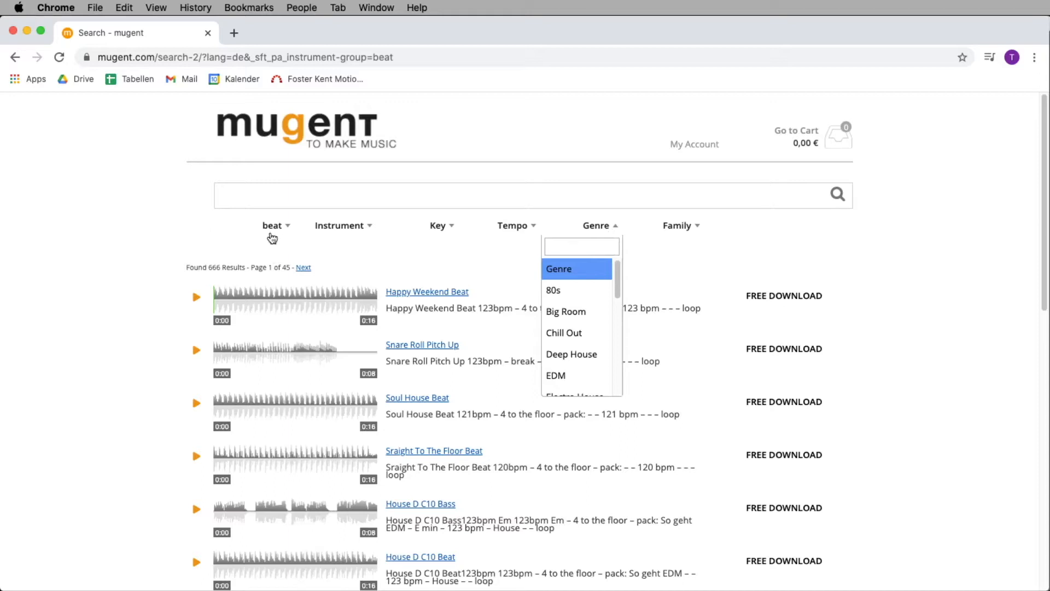
scroll(584, 334, down, 1)
scroll(583, 334, down, 2)
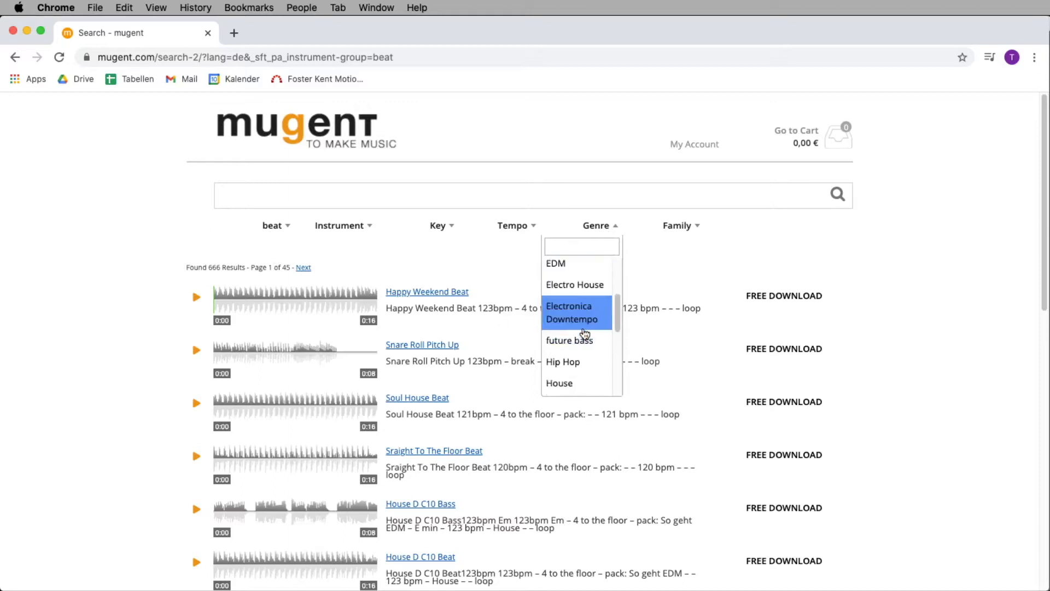
click(579, 365)
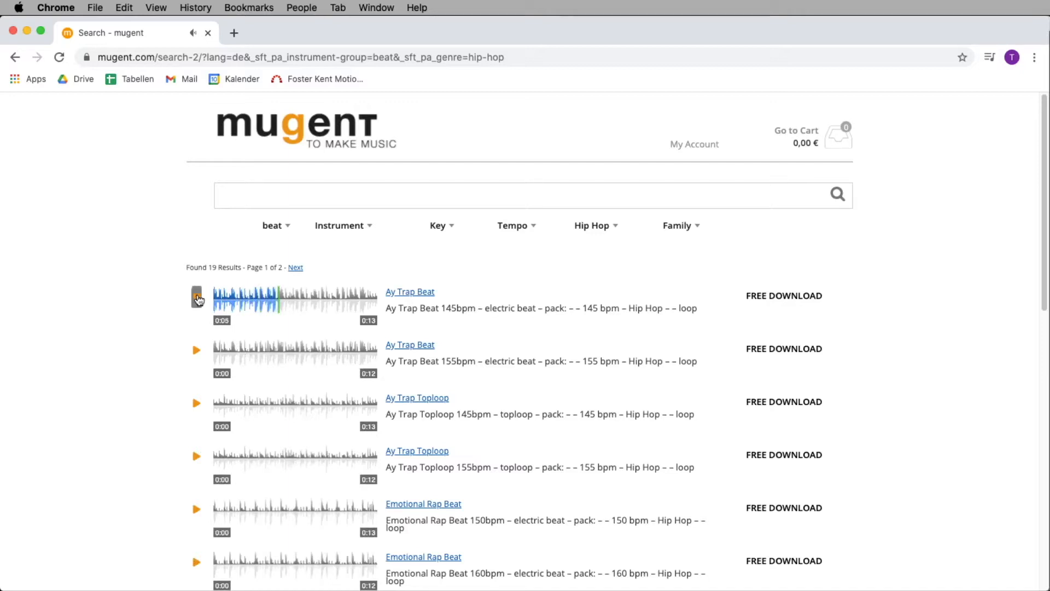
click(198, 298)
click(784, 298)
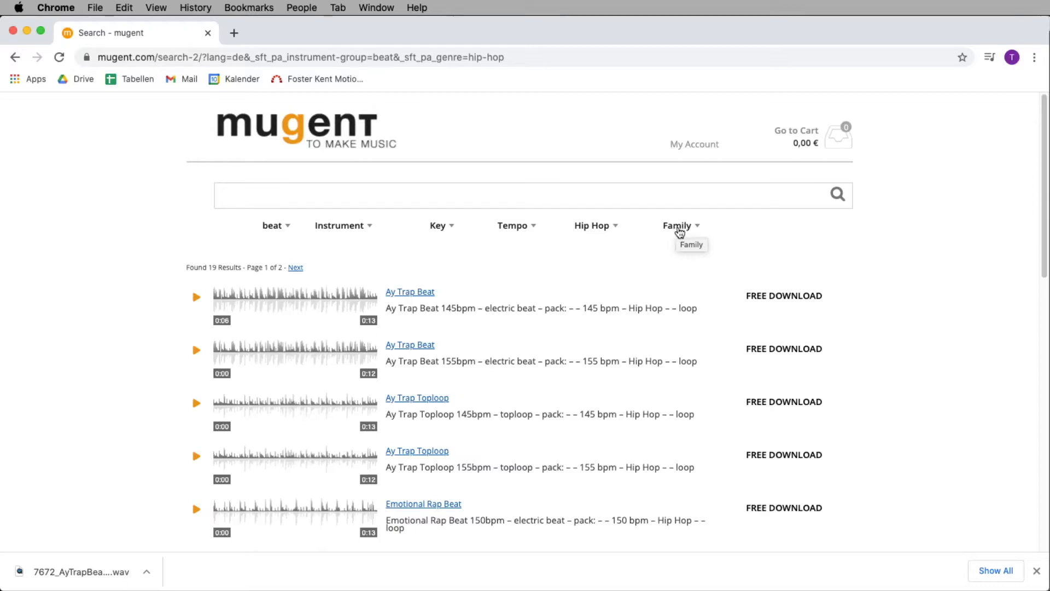
- Reset the sample search and filter the library by the family pink 118 Gm
click(356, 149)
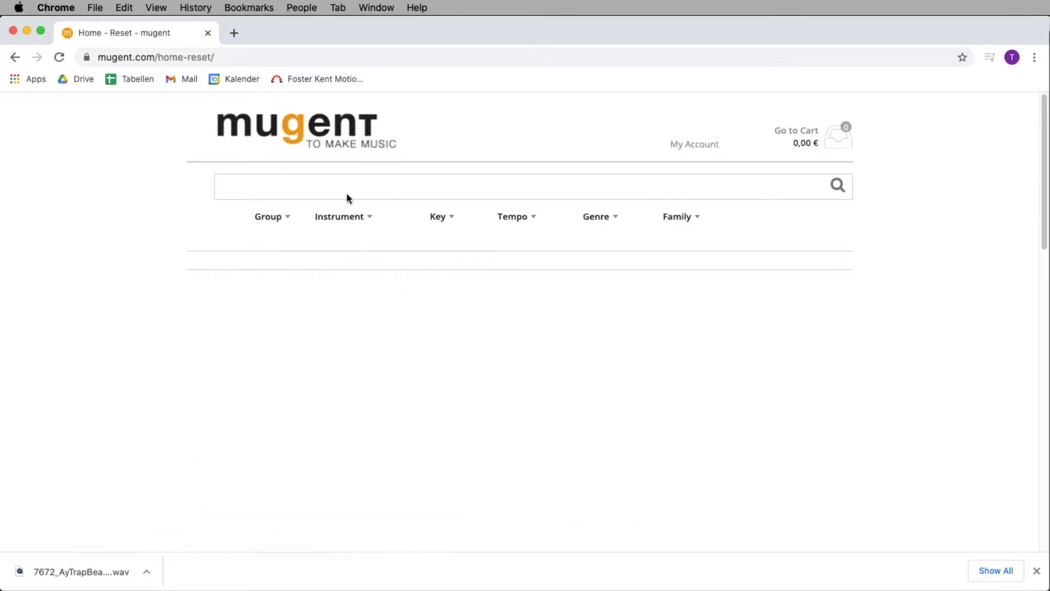
click(697, 218)
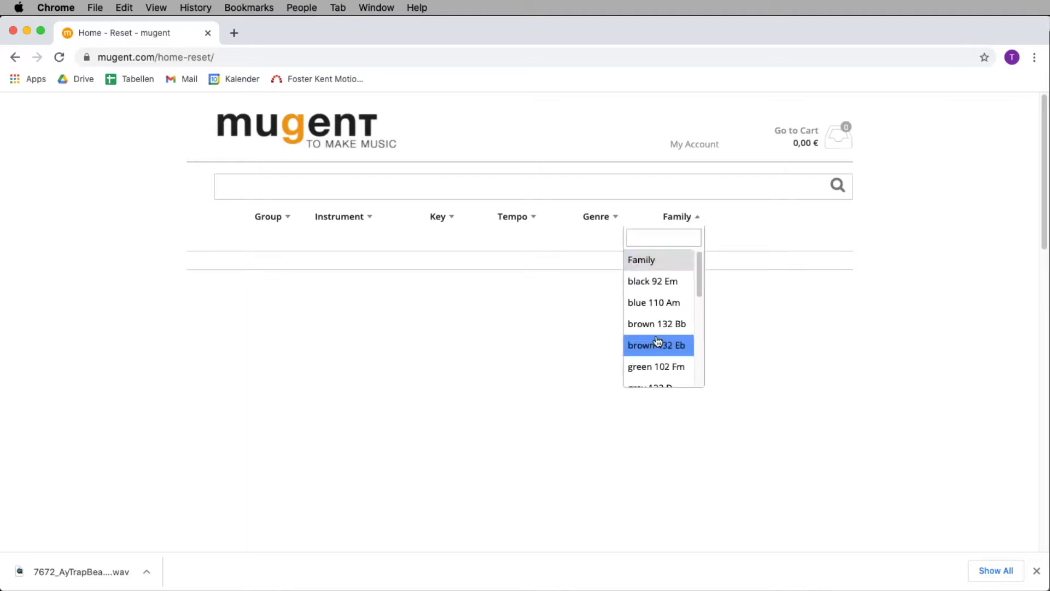
scroll(665, 341, down, 10)
scroll(667, 343, up, 5)
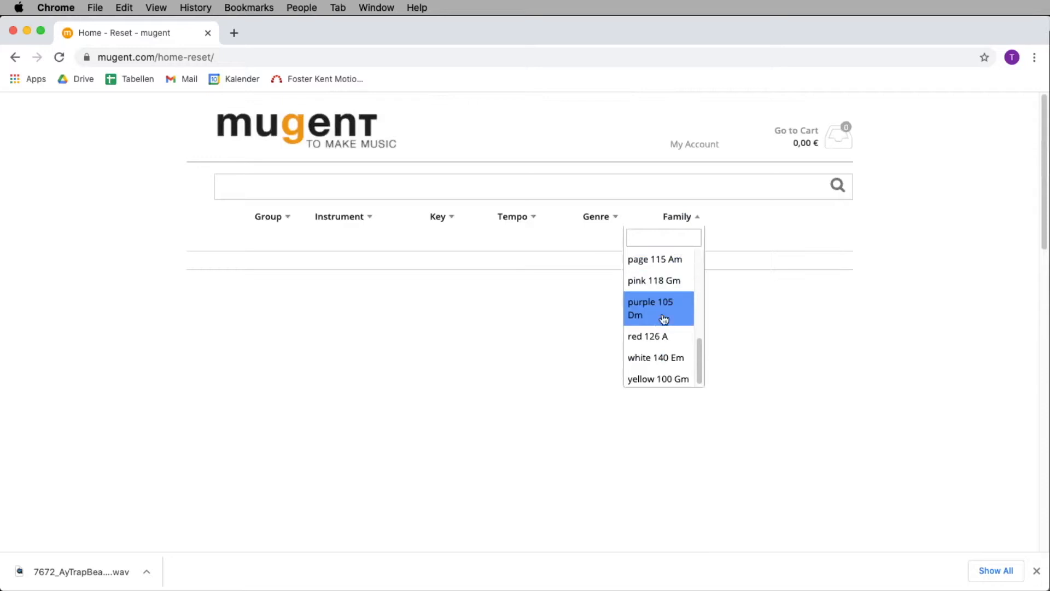
scroll(660, 328, up, 1)
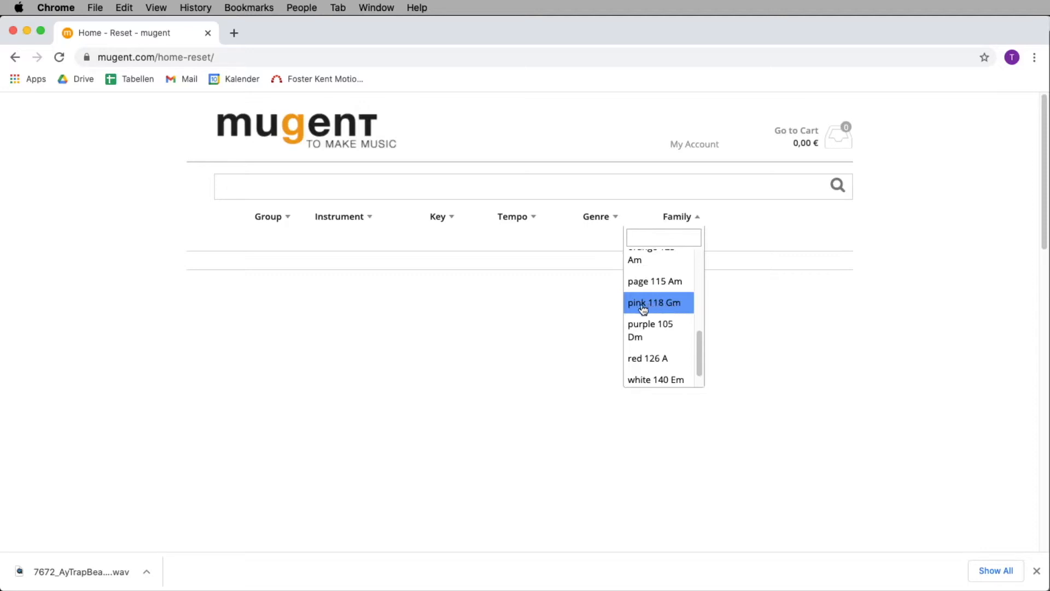
click(680, 305)
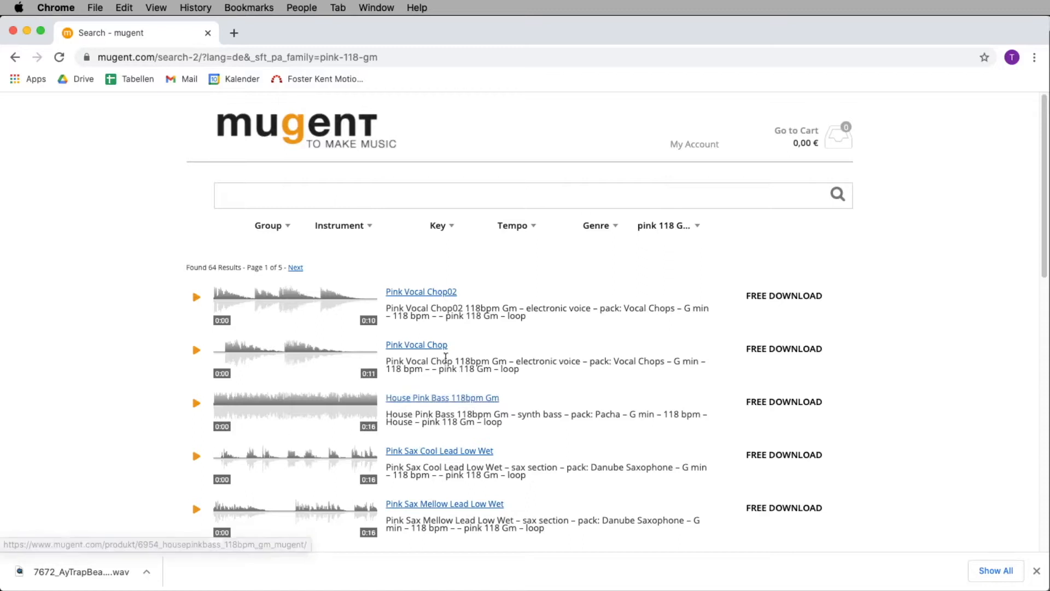
- Narrow the pink 118 Gm samples to the beat group and preview Pink Toploop Deep House Dawn 118
click(271, 226)
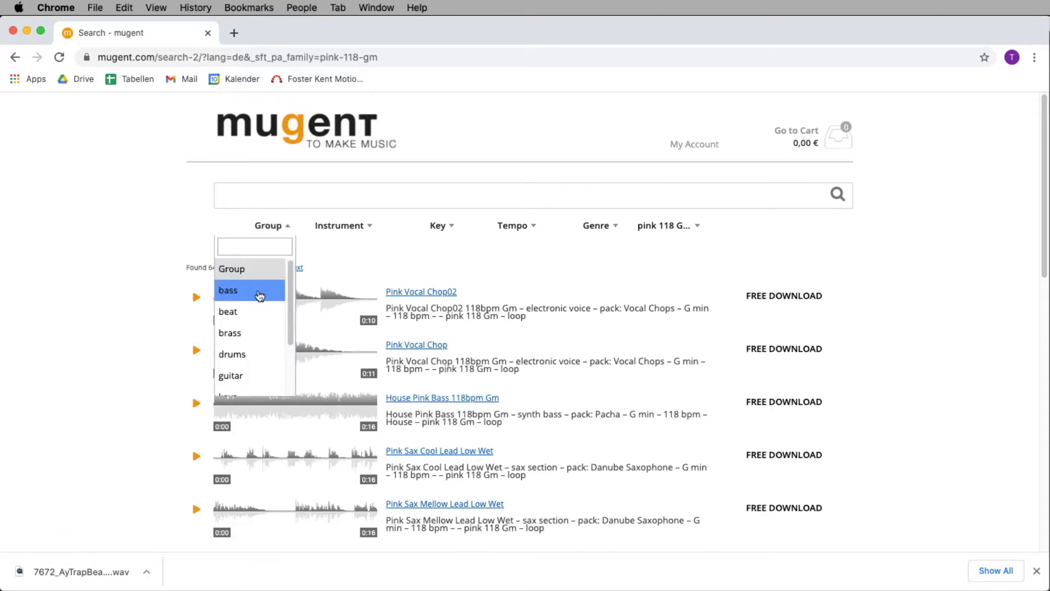
click(253, 314)
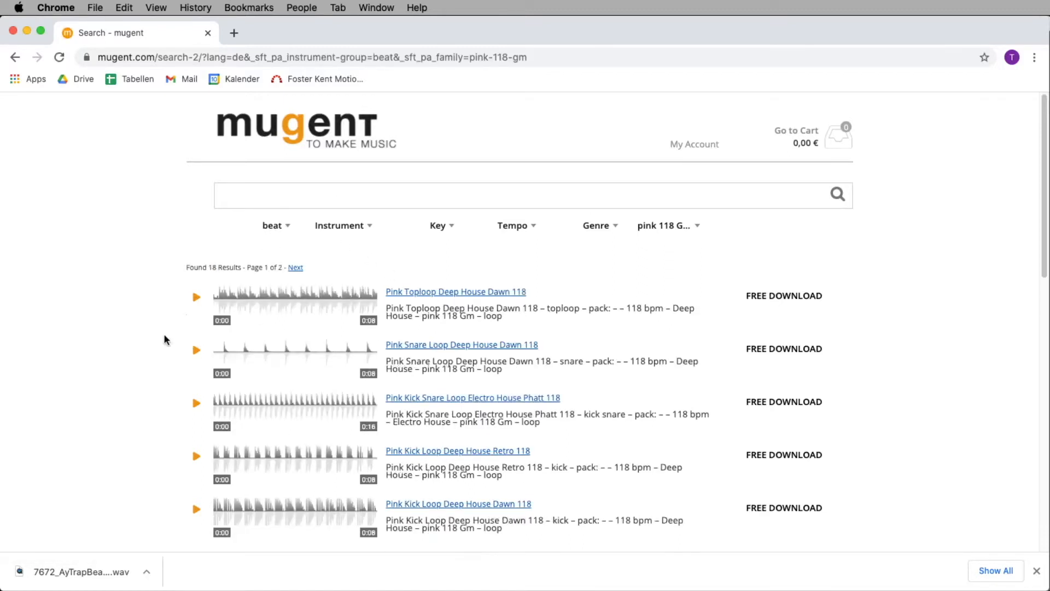
click(195, 297)
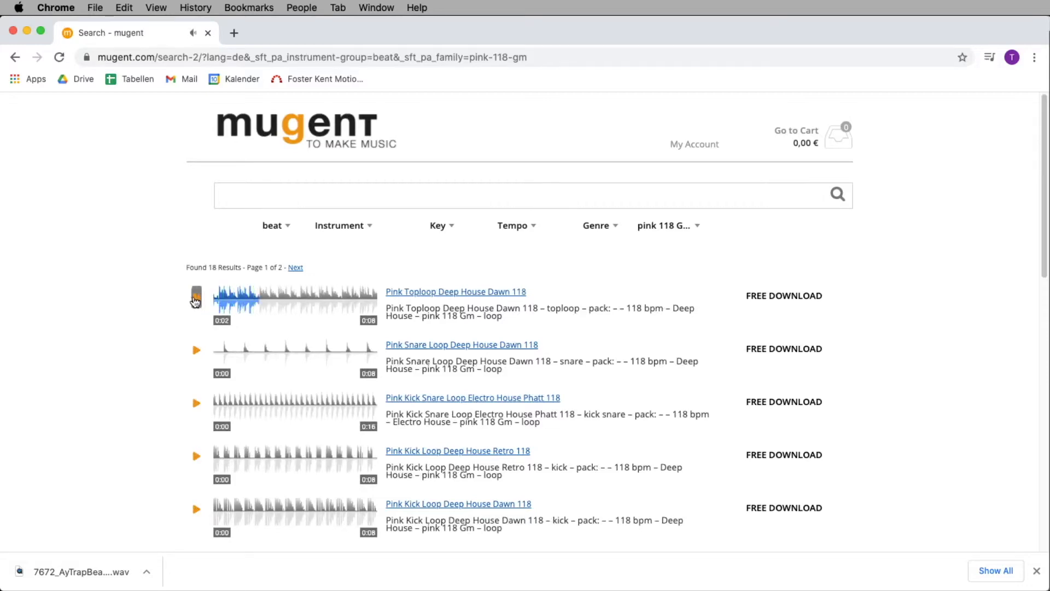
- Preview Pink Deep House Beat and Pink Beat Electro House Phatt 118, and download the Electro House Phatt beat
scroll(208, 372, down, 10)
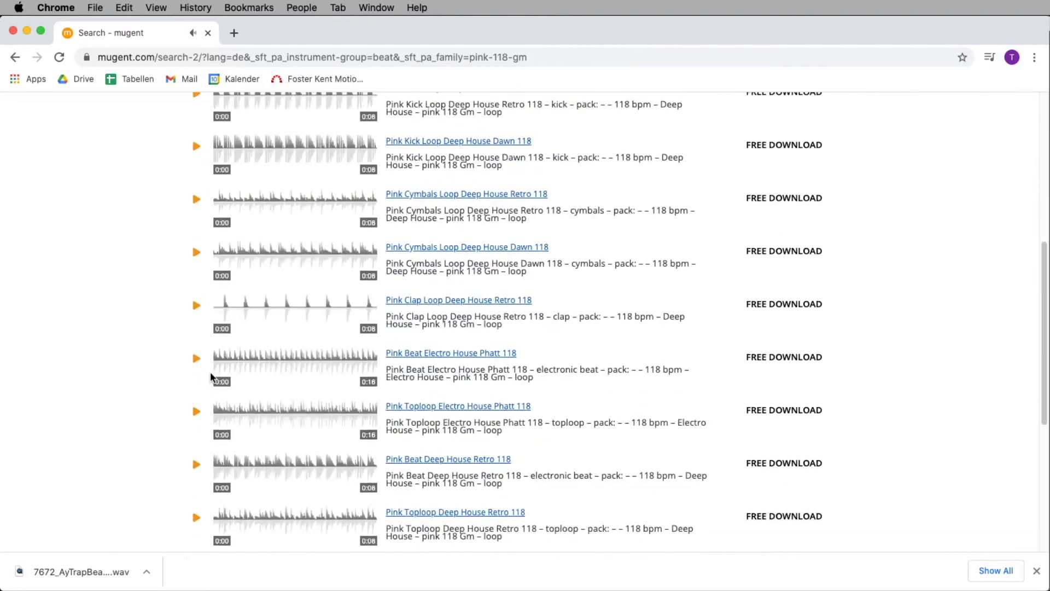
scroll(210, 372, down, 3)
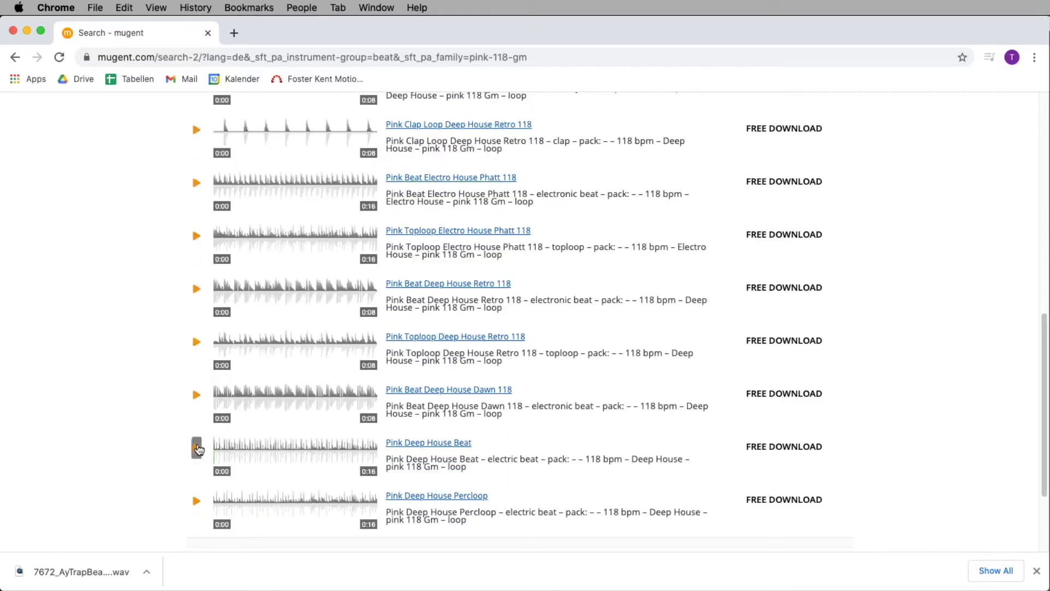
click(199, 448)
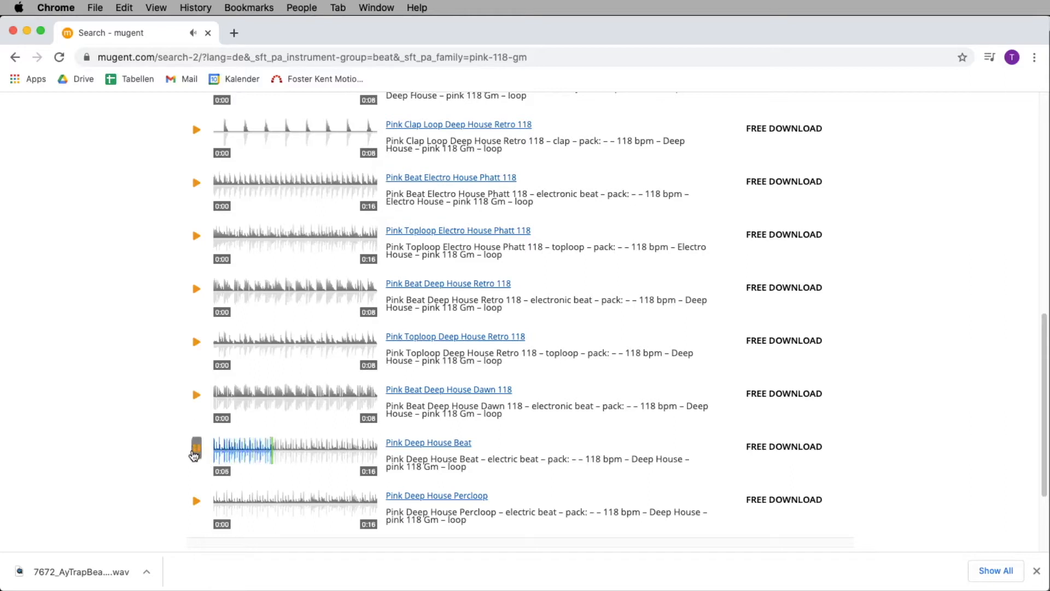
click(199, 185)
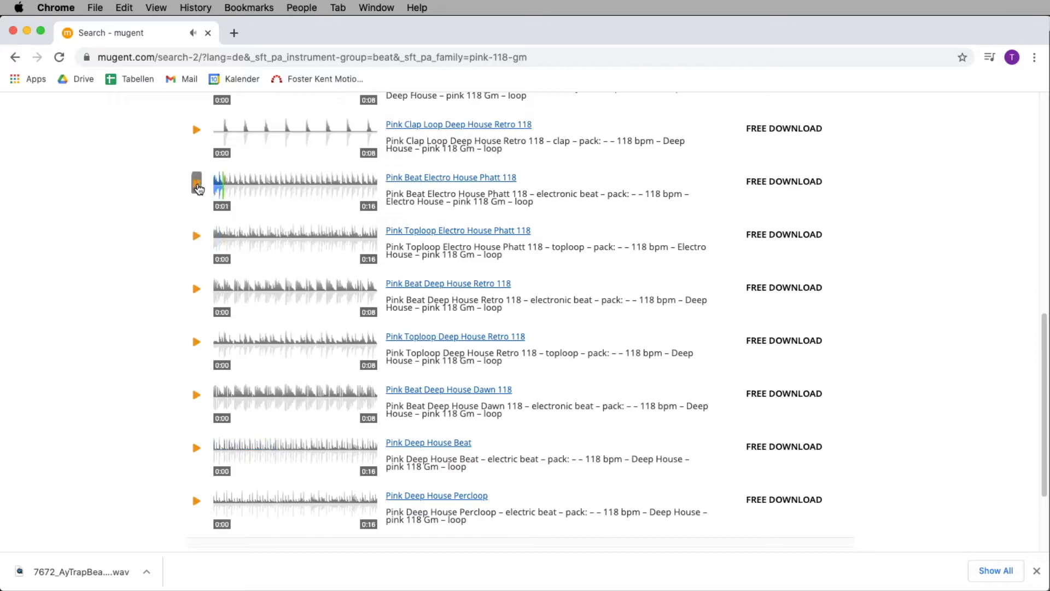
click(198, 188)
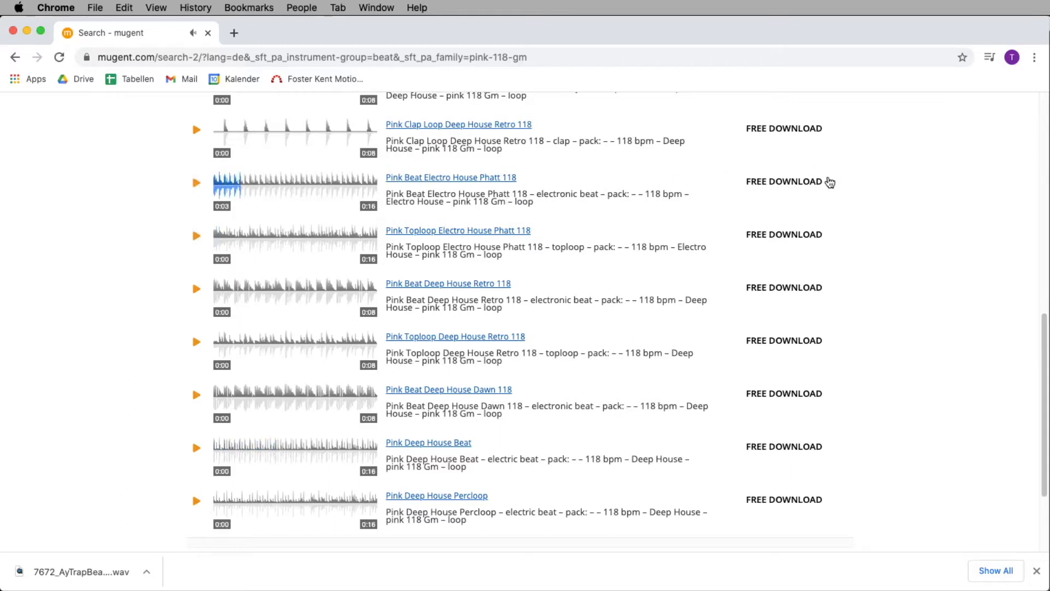
click(799, 184)
- Change the group filter to bass, and preview and download Pink House Bass
scroll(829, 207, up, 15)
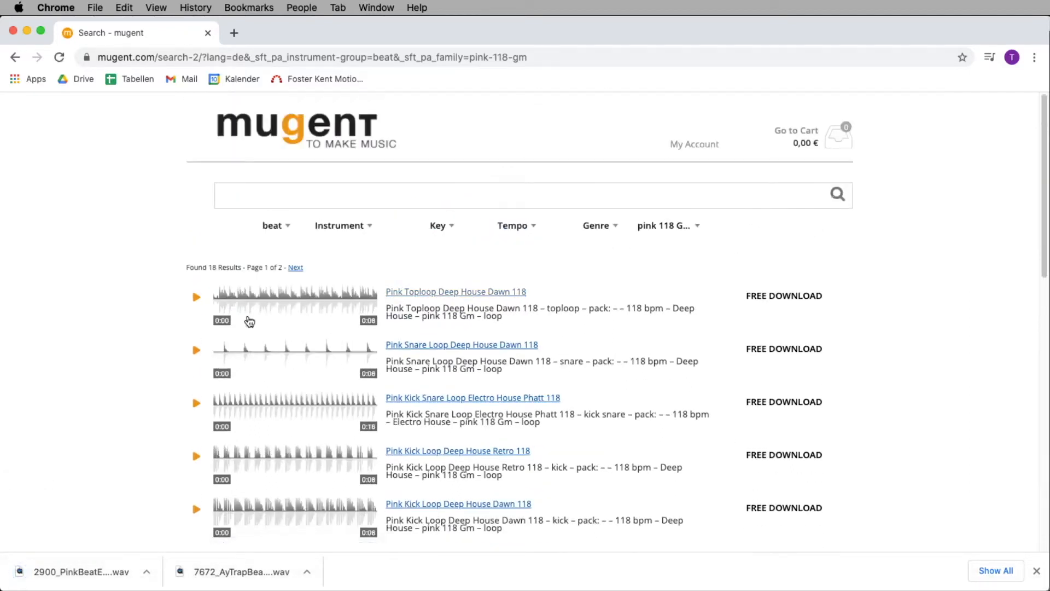
click(296, 219)
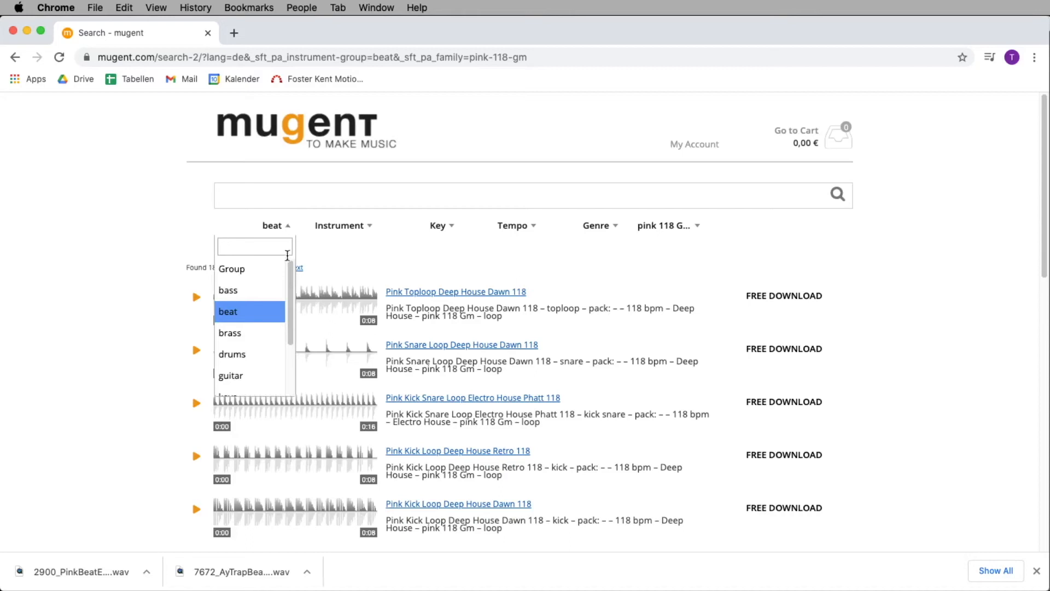
click(263, 290)
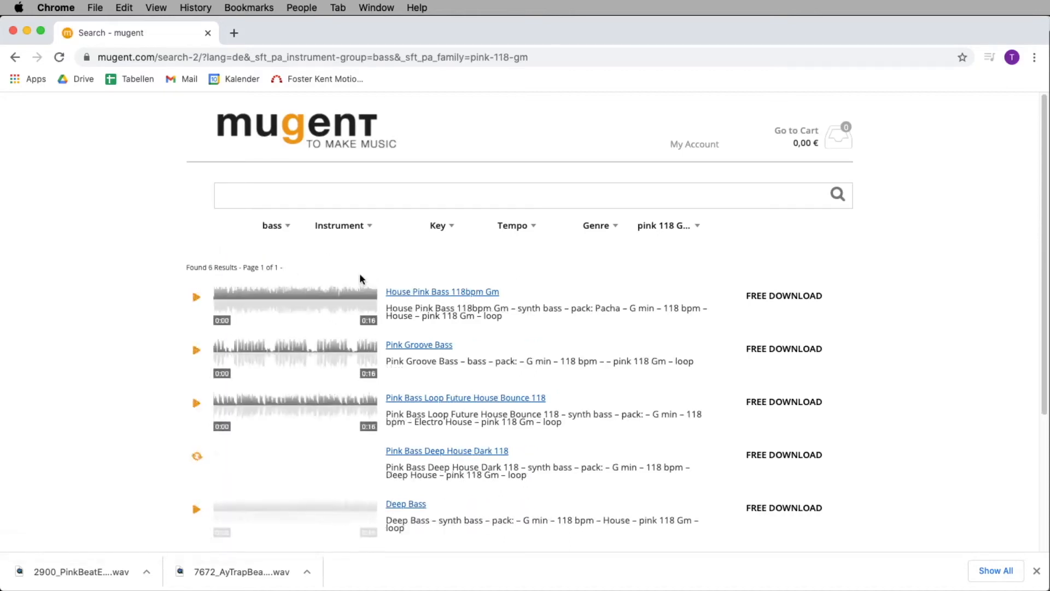
scroll(275, 329, down, 4)
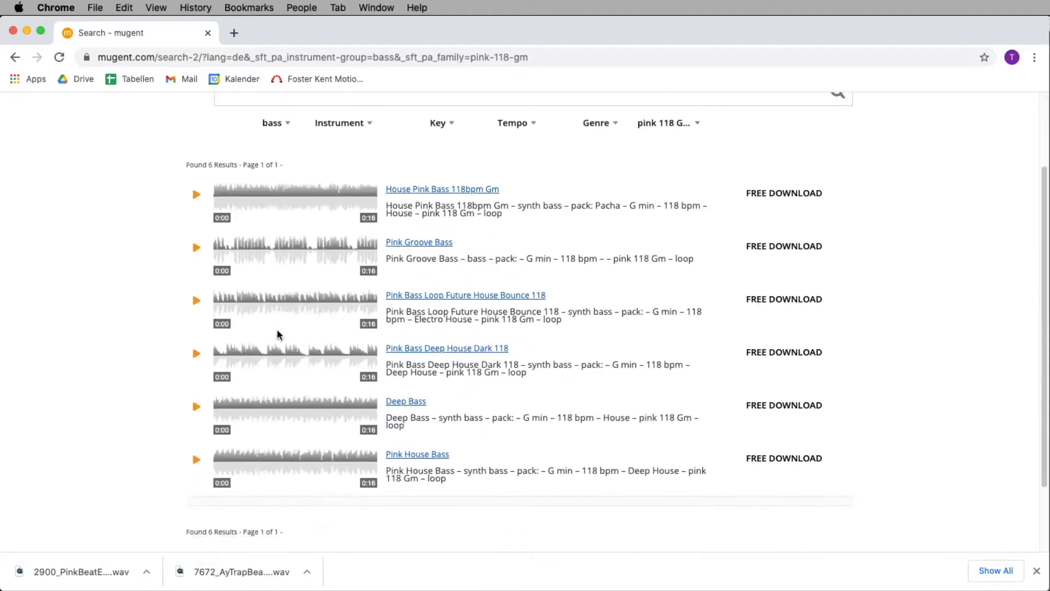
click(197, 460)
click(759, 460)
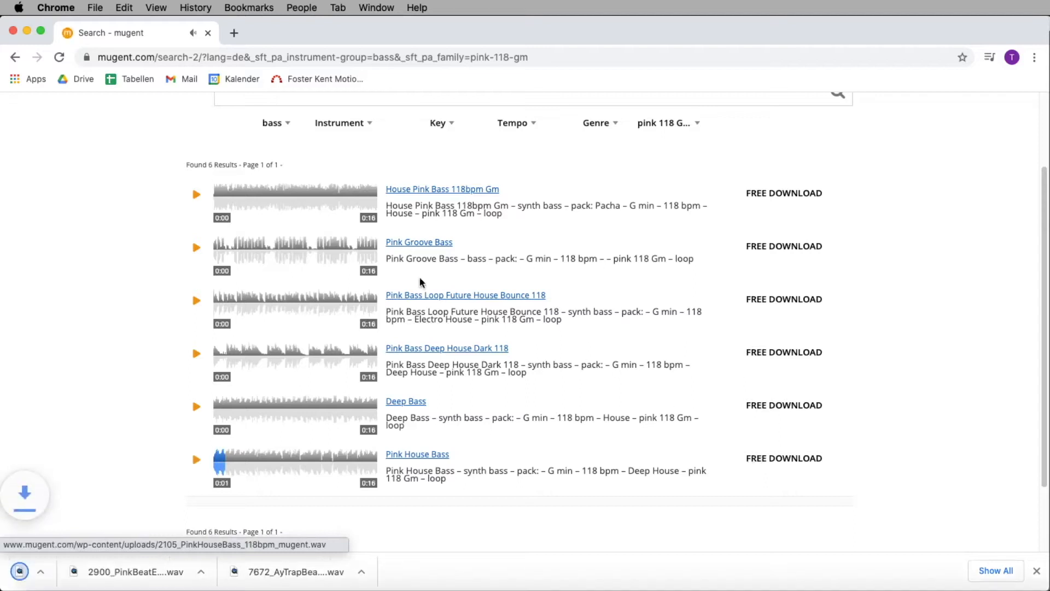
- Change the group filter to keys, and preview and download the Pink Pluck loop
click(282, 127)
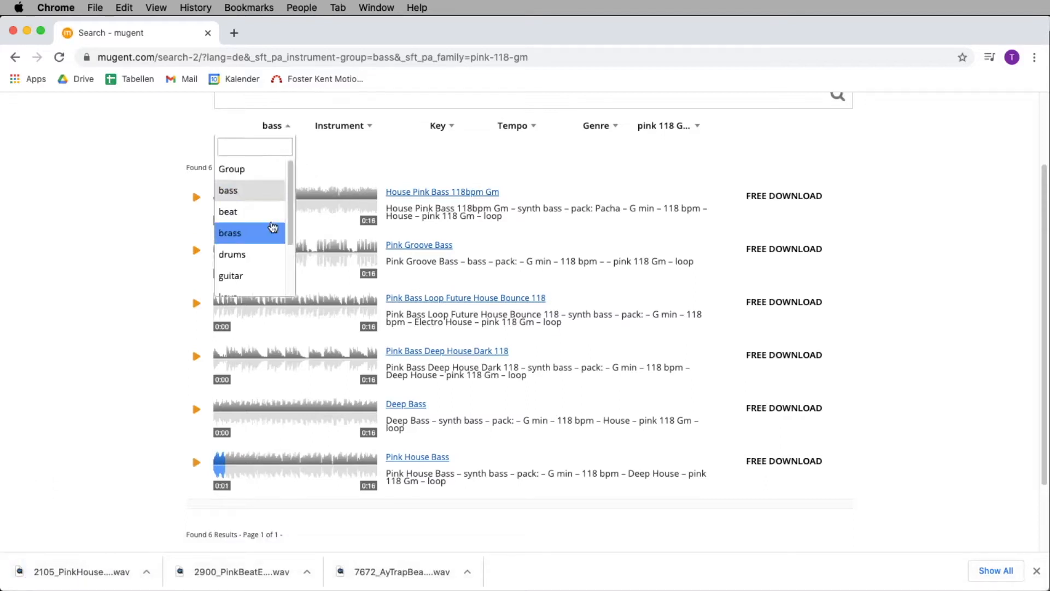
scroll(272, 227, down, 2)
click(248, 266)
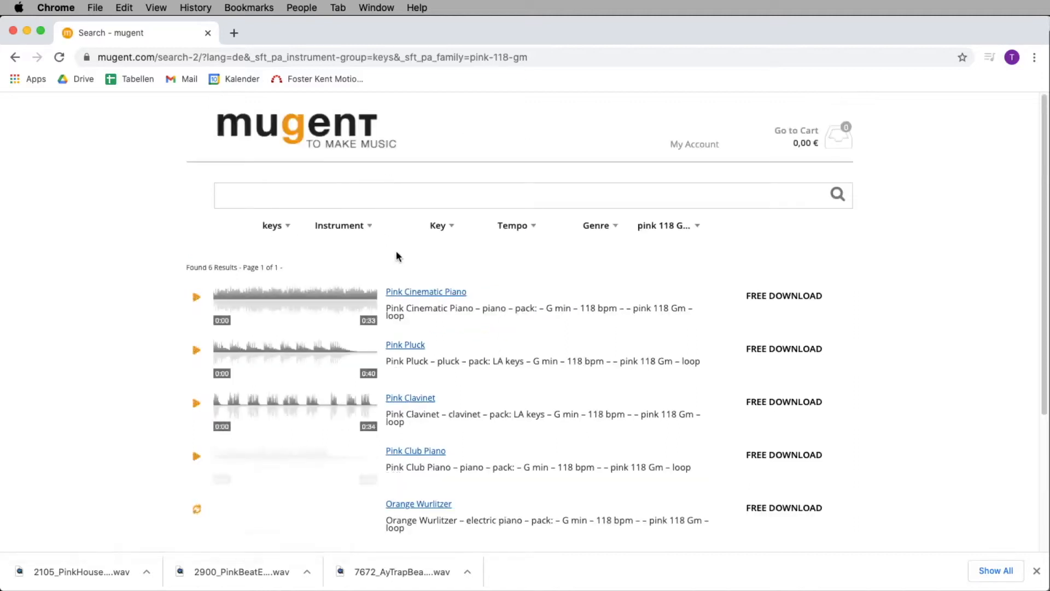
scroll(396, 250, down, 3)
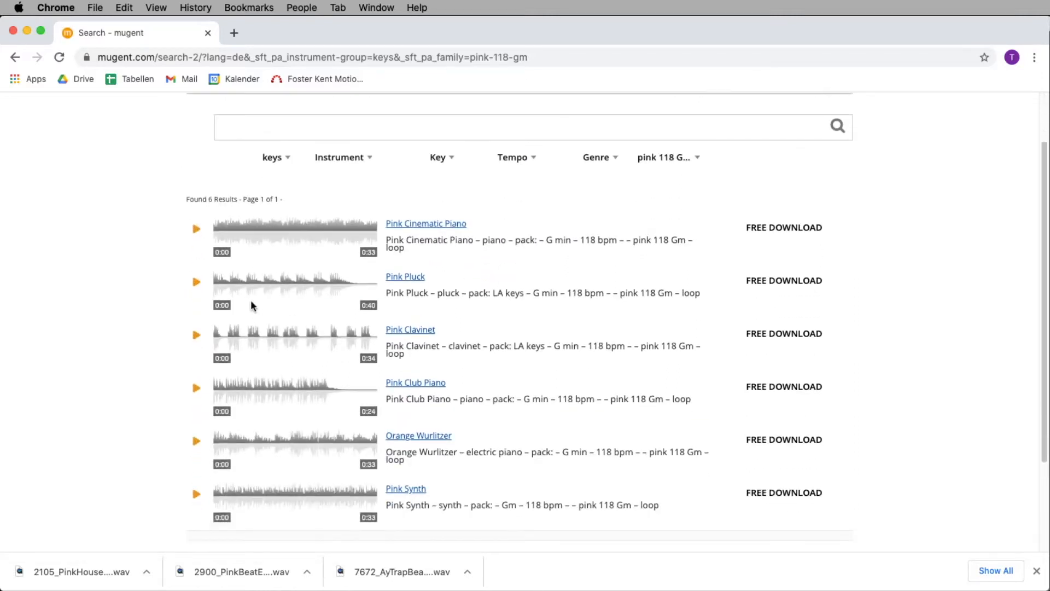
click(197, 283)
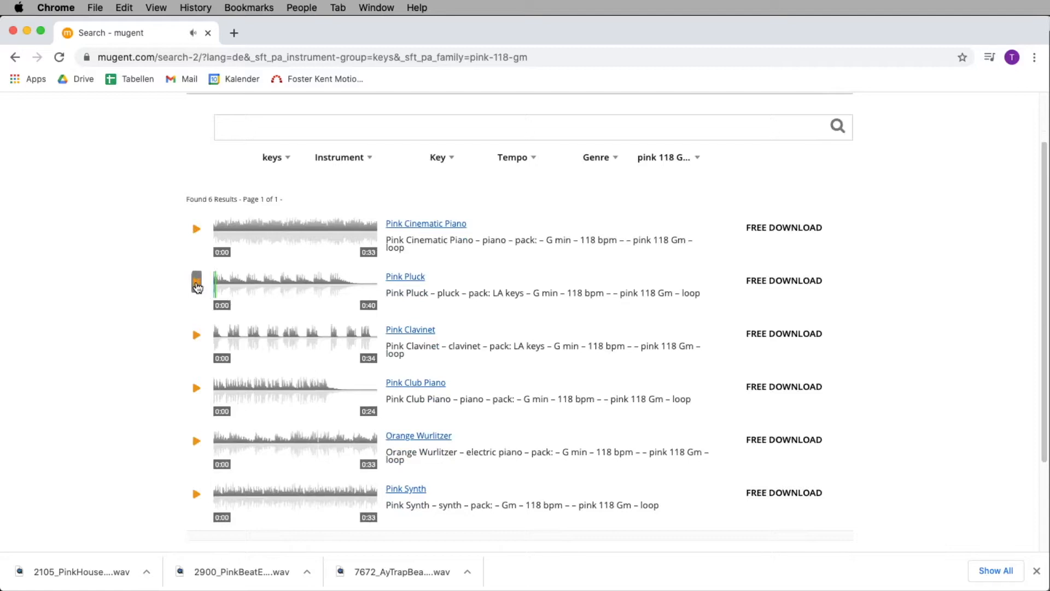
click(784, 280)
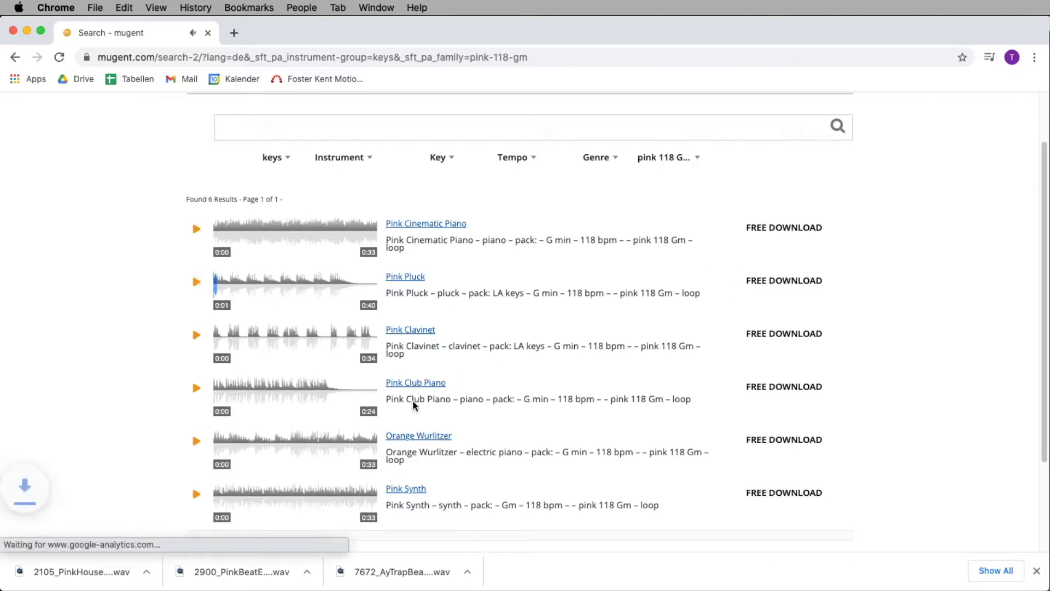
- Preview Pink Club Piano, download the Orange Wurlitzer and Pink Synth loops, and dismiss the sharing pop-up
click(198, 388)
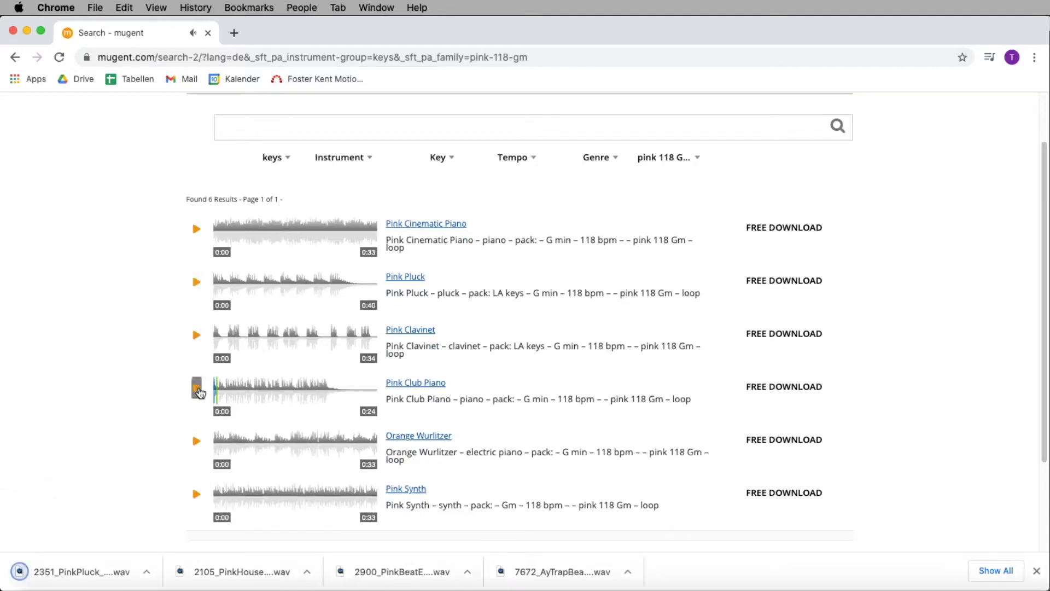
click(823, 387)
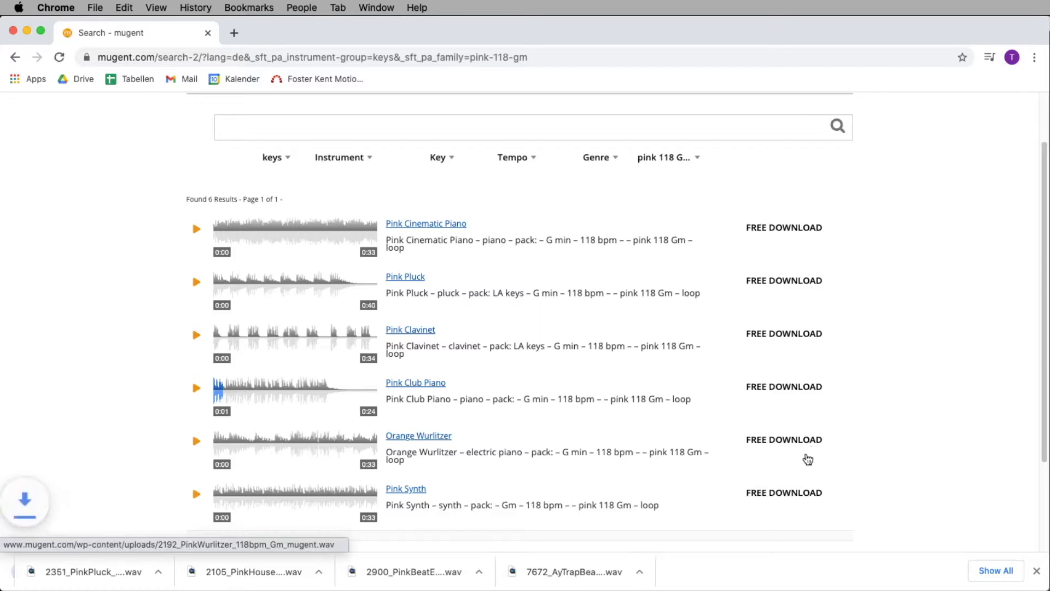
click(808, 494)
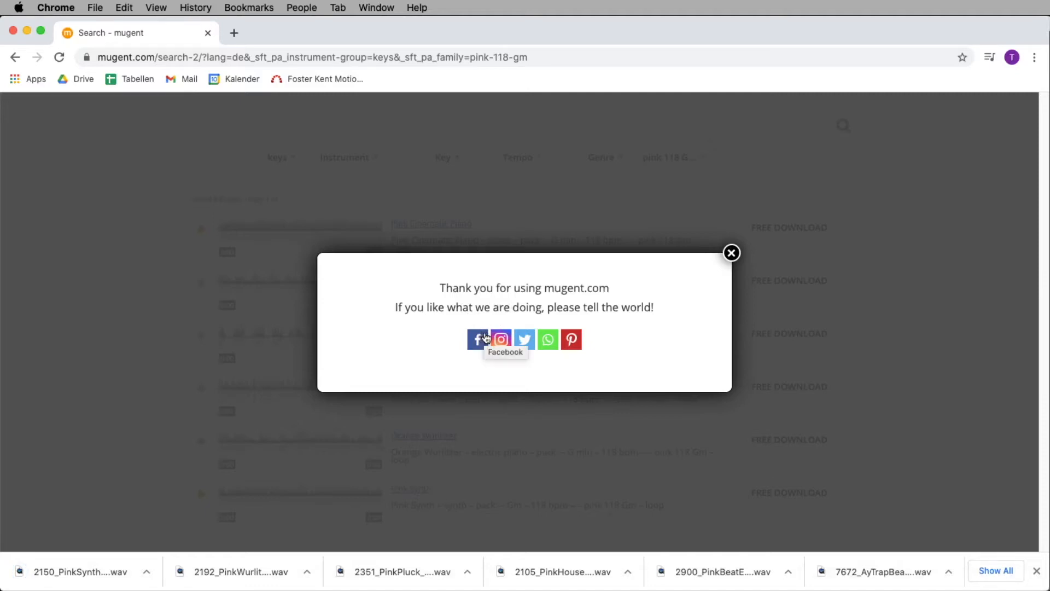
click(732, 253)
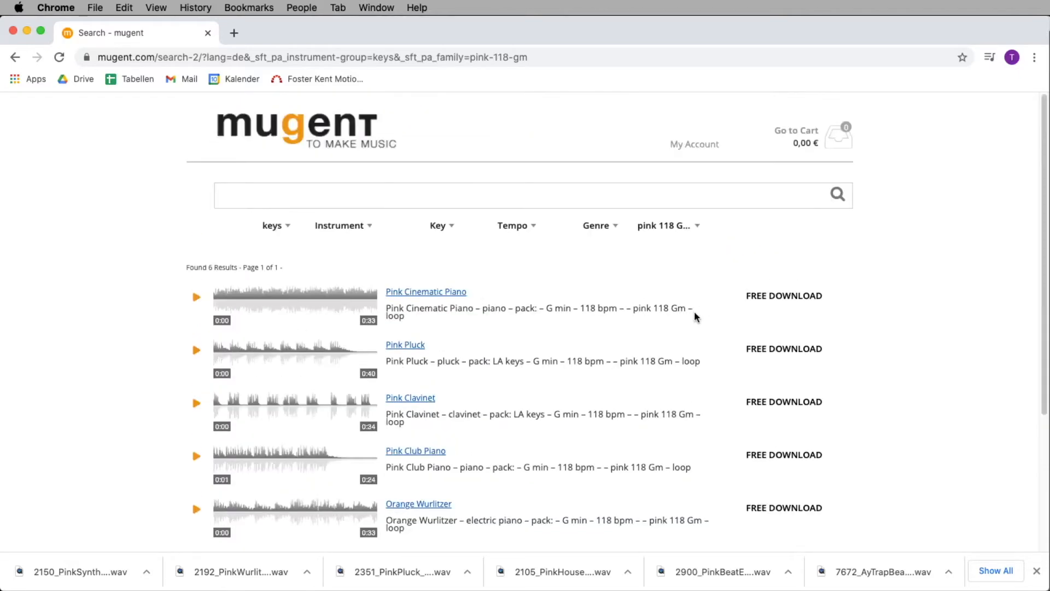
scroll(550, 295, down, 5)
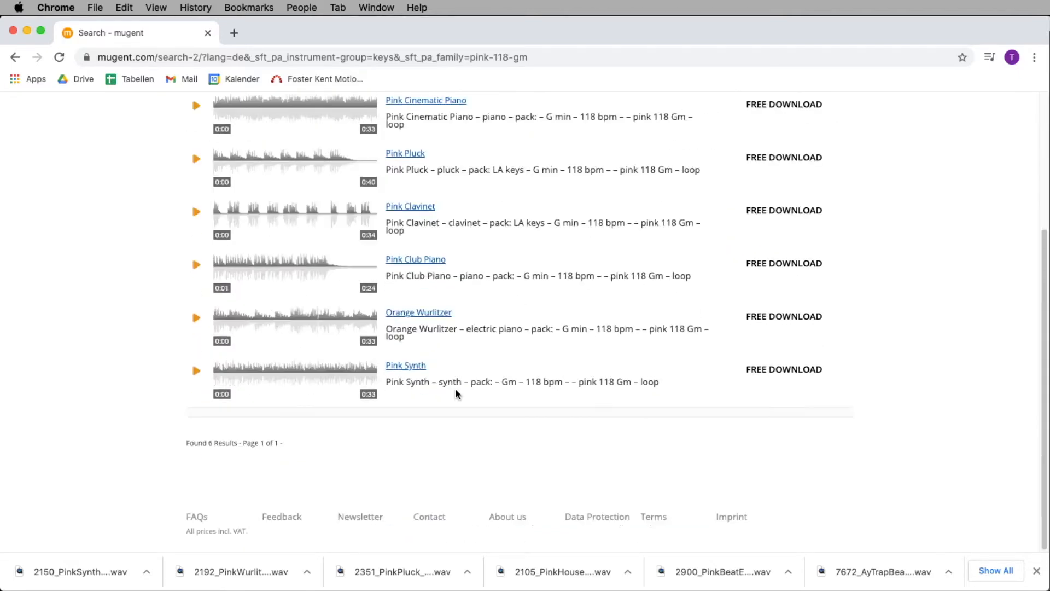
click(764, 368)
scroll(786, 367, up, 5)
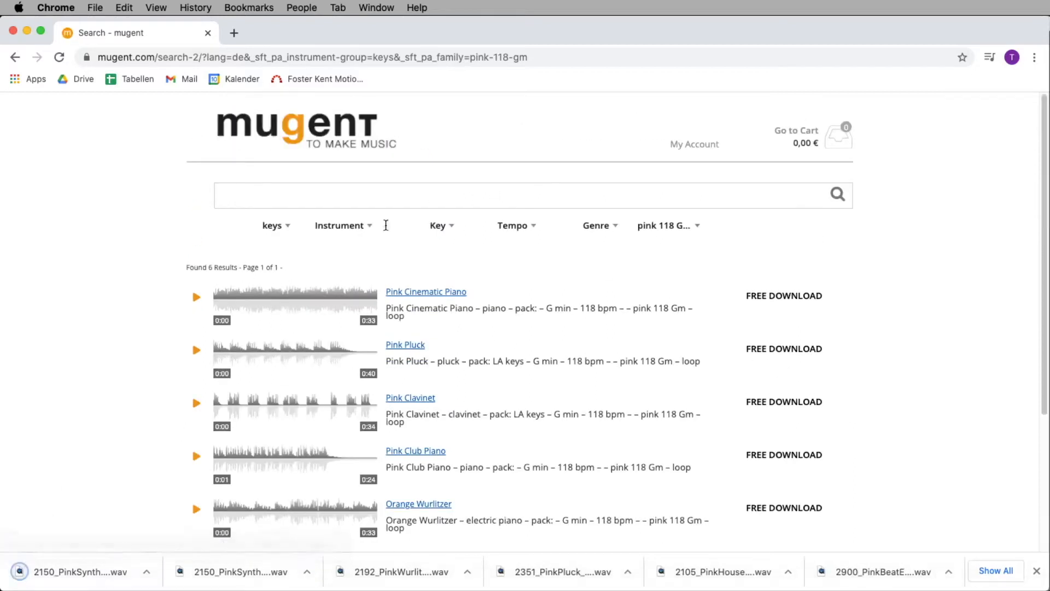
- Change the group filter to brass, and preview and download Pink Sax Cool Lead Full Dry
click(285, 227)
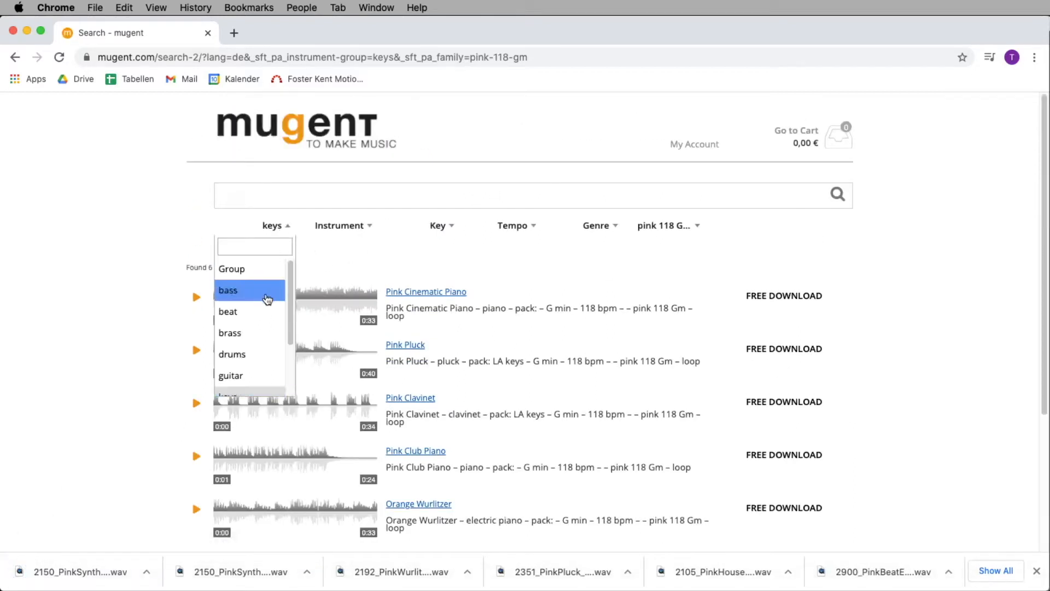
click(259, 333)
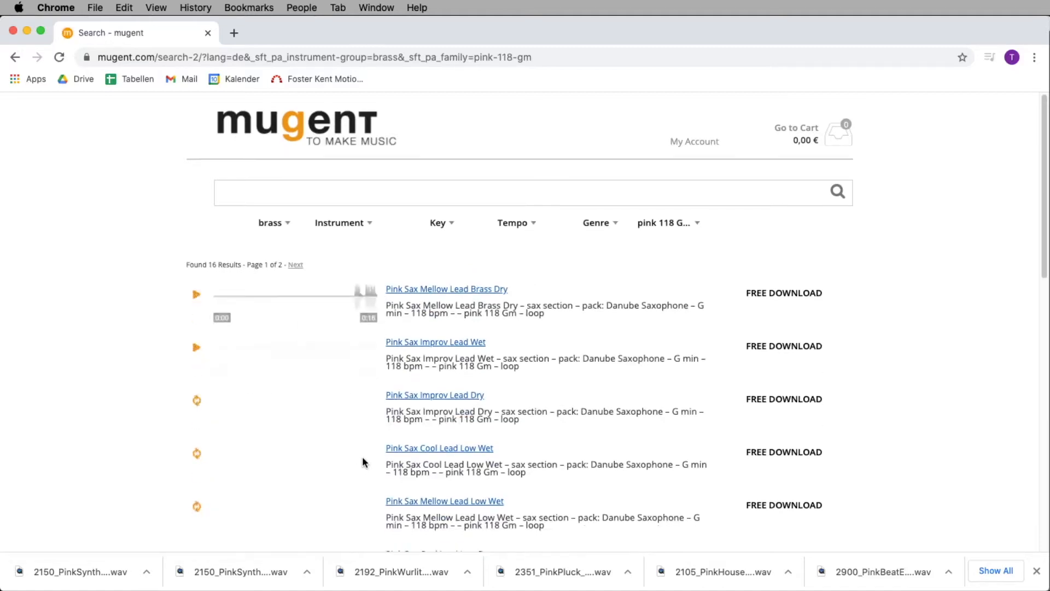
scroll(363, 457, down, 4)
scroll(365, 458, down, 7)
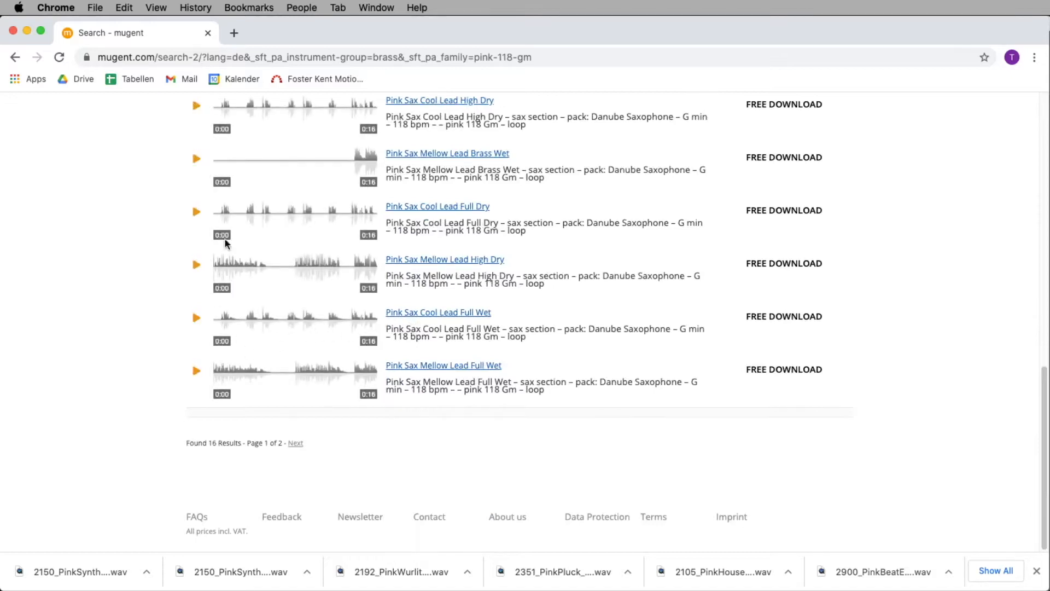
click(196, 216)
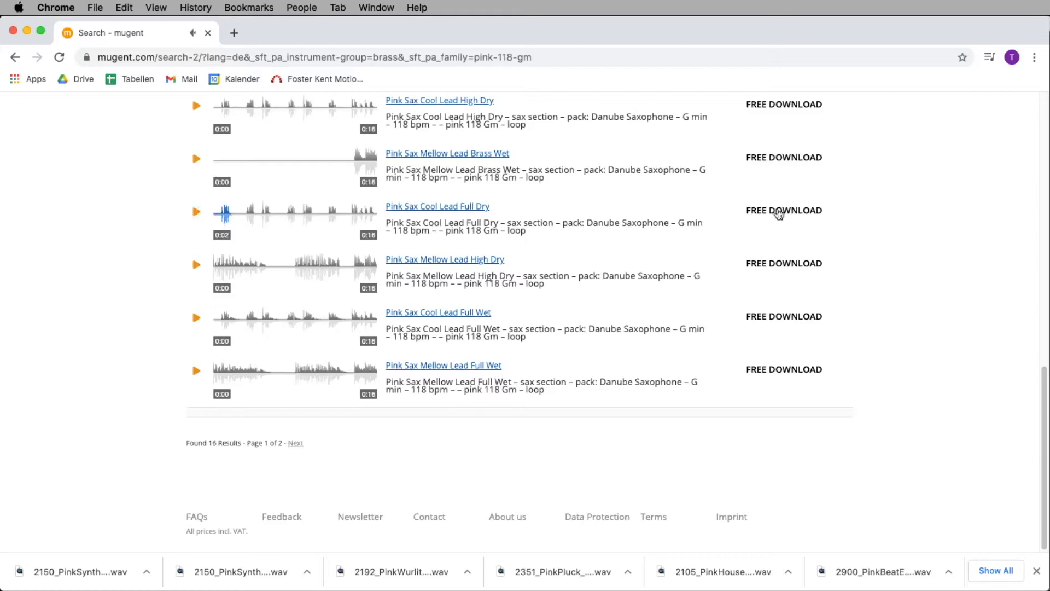
click(782, 210)
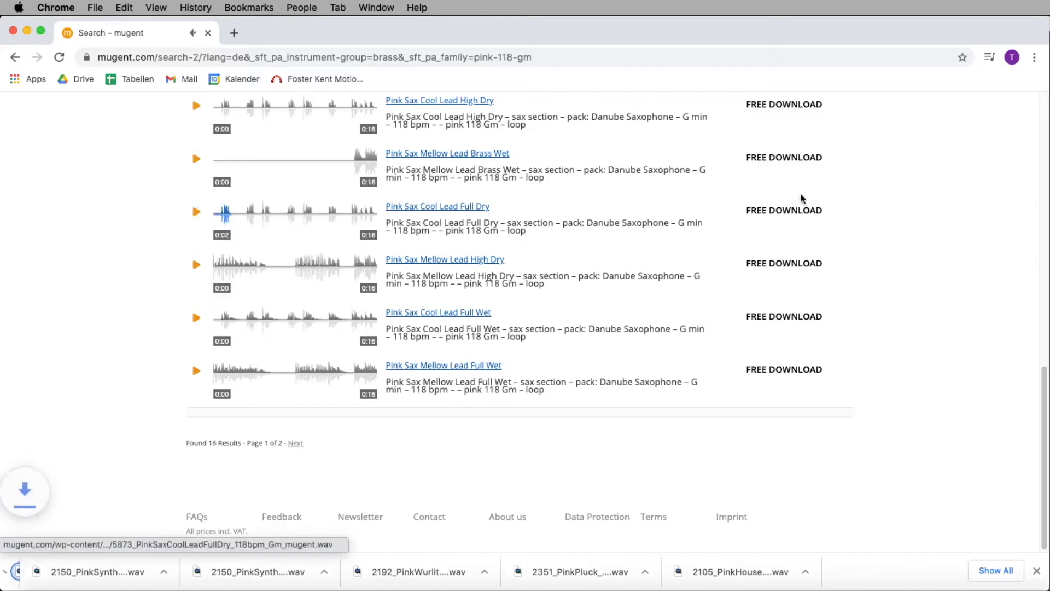
- Minimise the browser, switch to the Pink Mugent folder in Finder, and move its window clear of Ableton Live's arrangement tracks
click(27, 31)
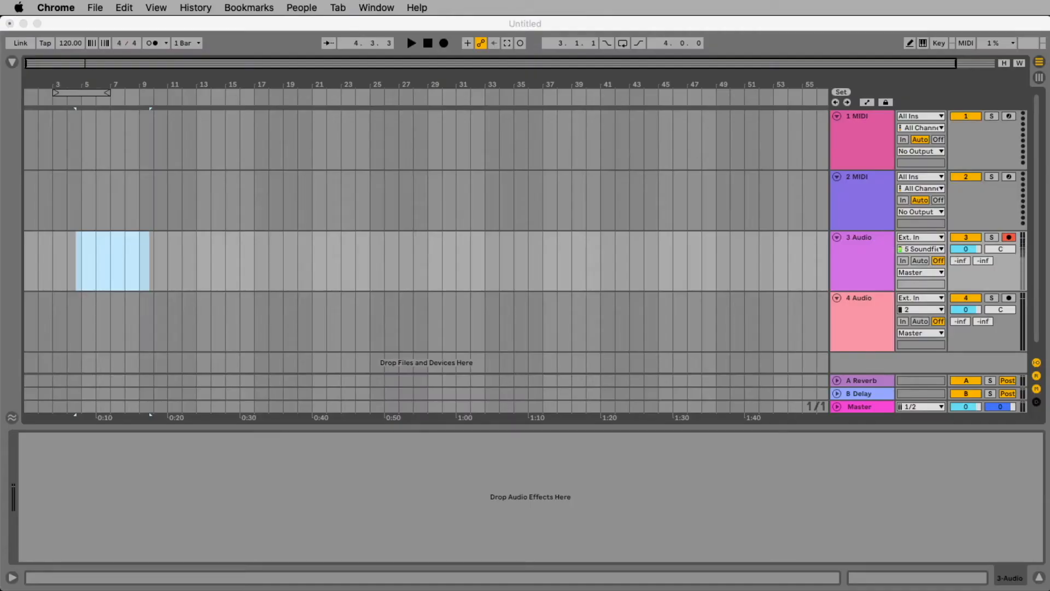
key(super+Tab)
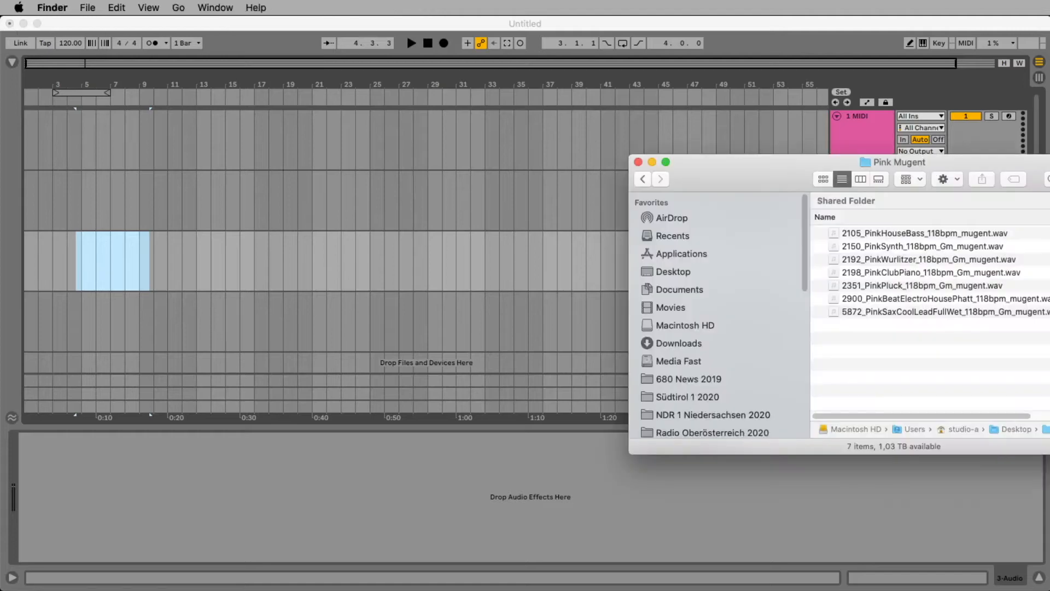
drag(1042, 162, 885, 79)
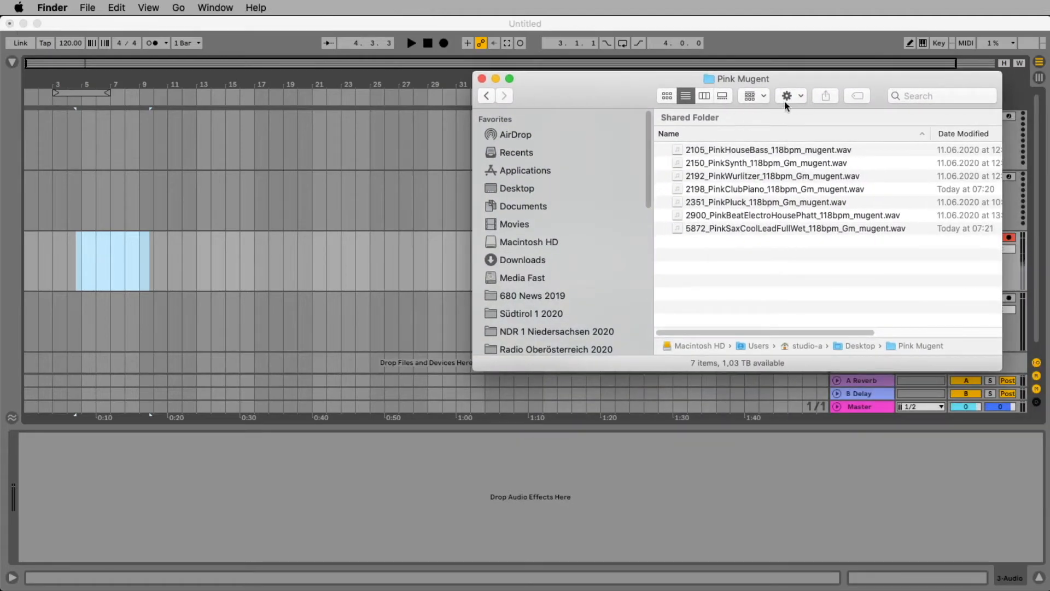
drag(813, 81, 802, 81)
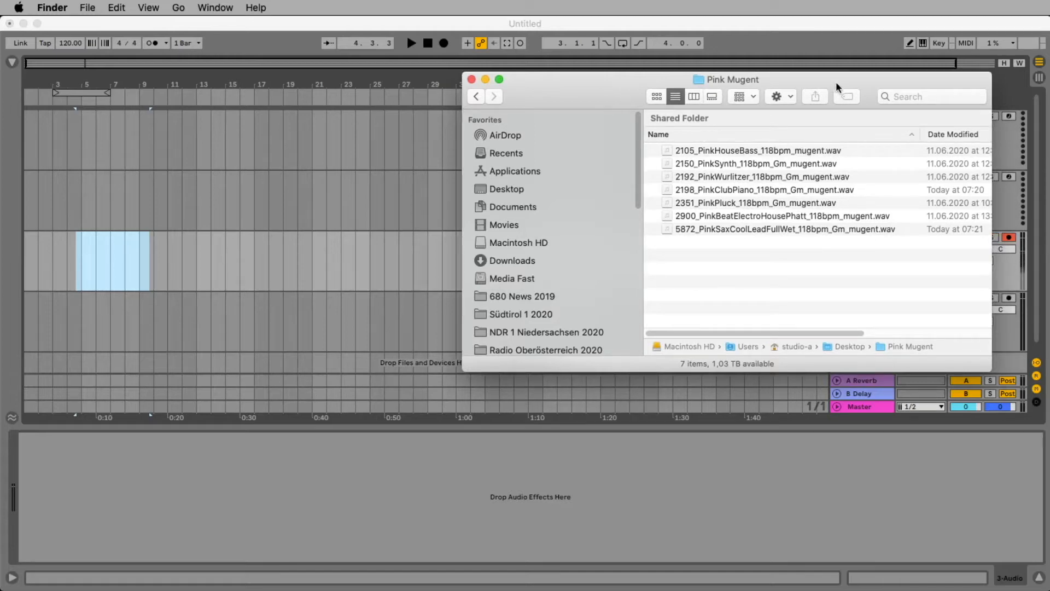
drag(836, 82, 829, 83)
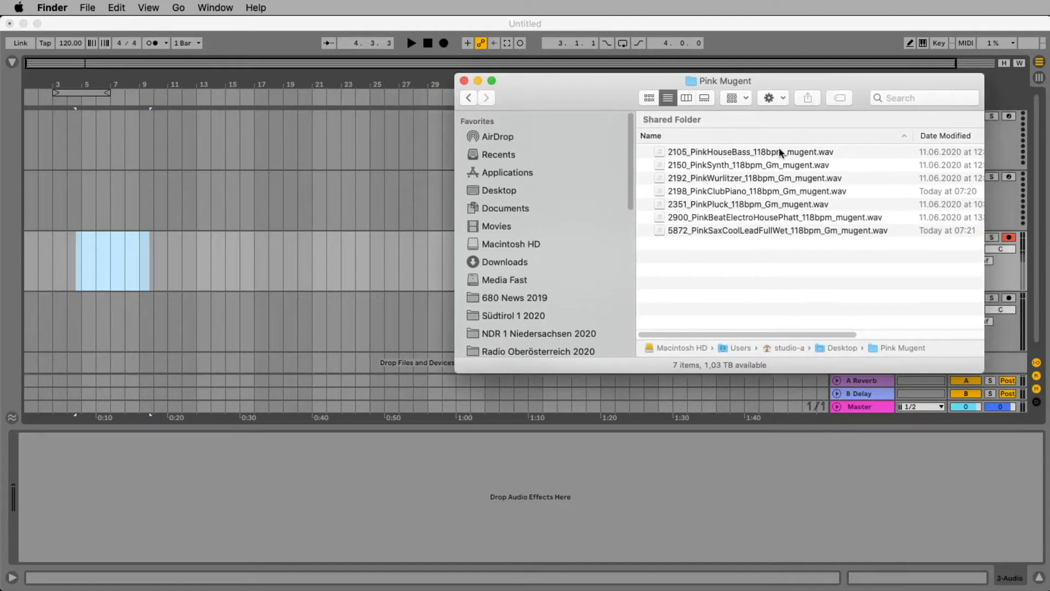
drag(615, 109, 791, 136)
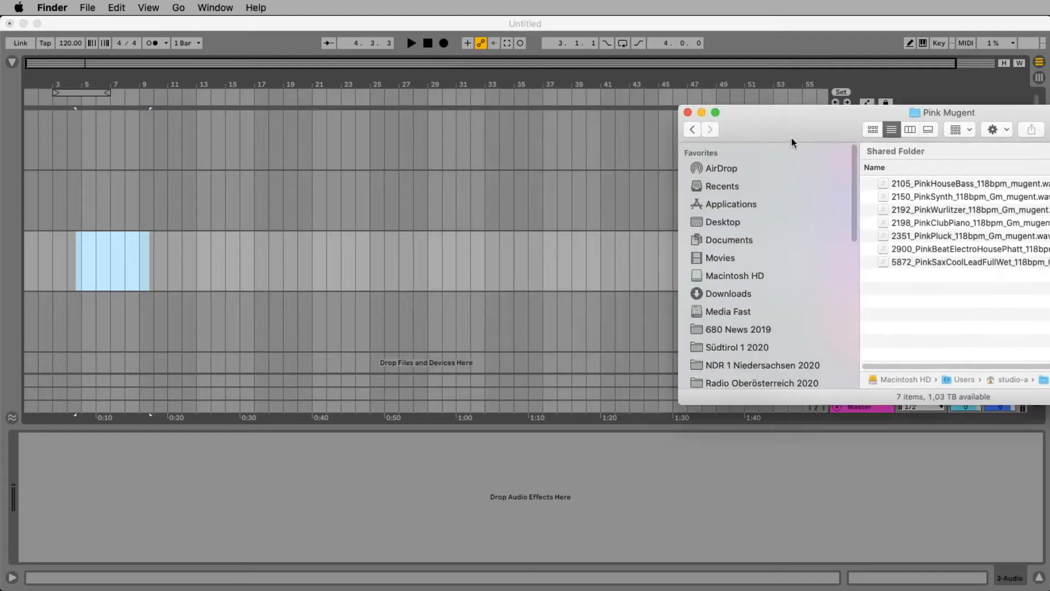
- Compare the Ableton Live project tempo with the bpm given in the loop file names in the Pink Mugent folder
click(217, 29)
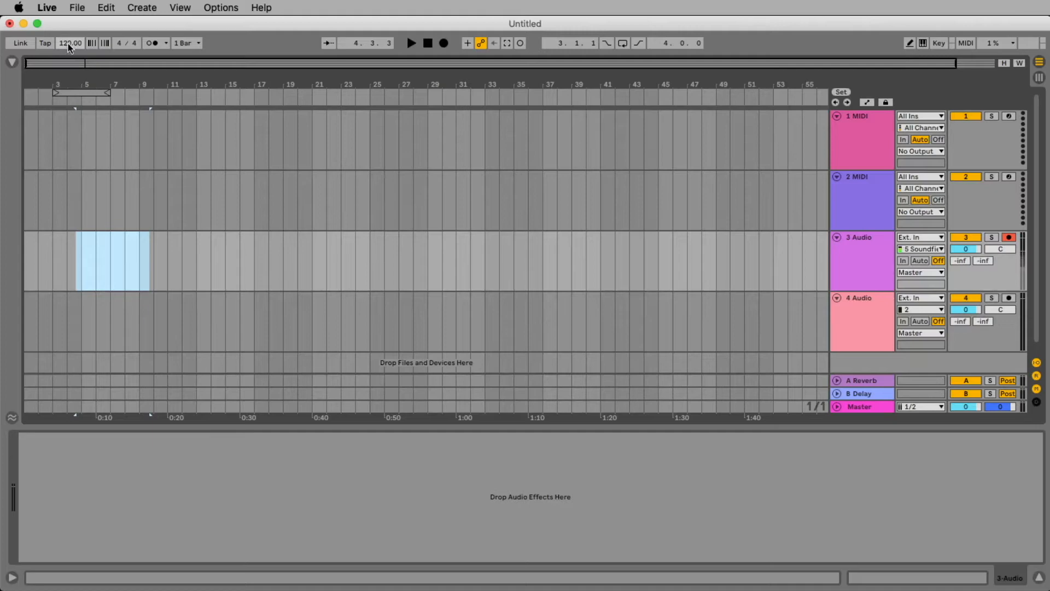
key(super+Tab)
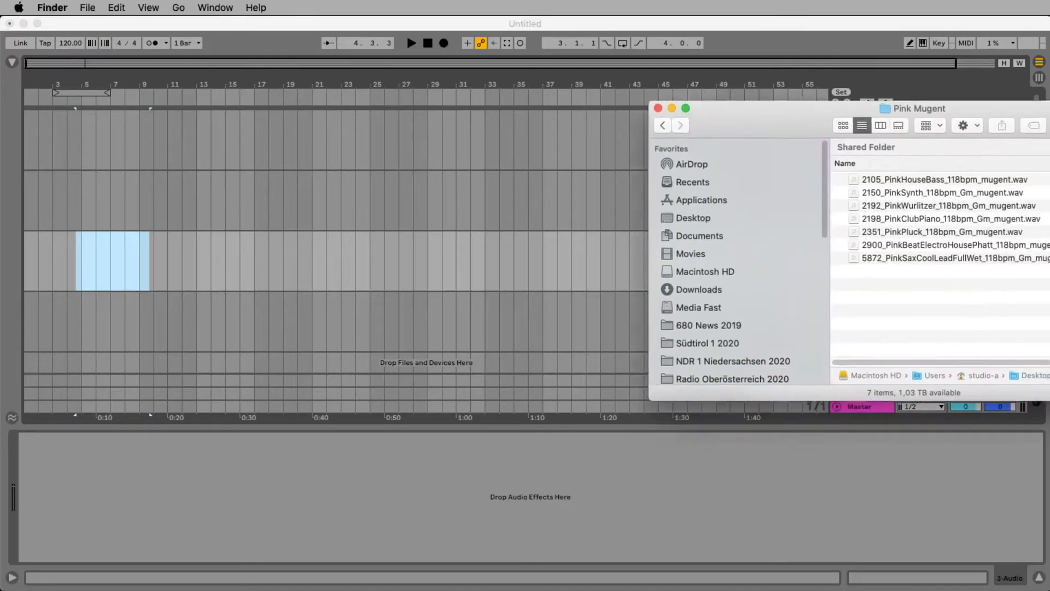
drag(1049, 108, 1036, 106)
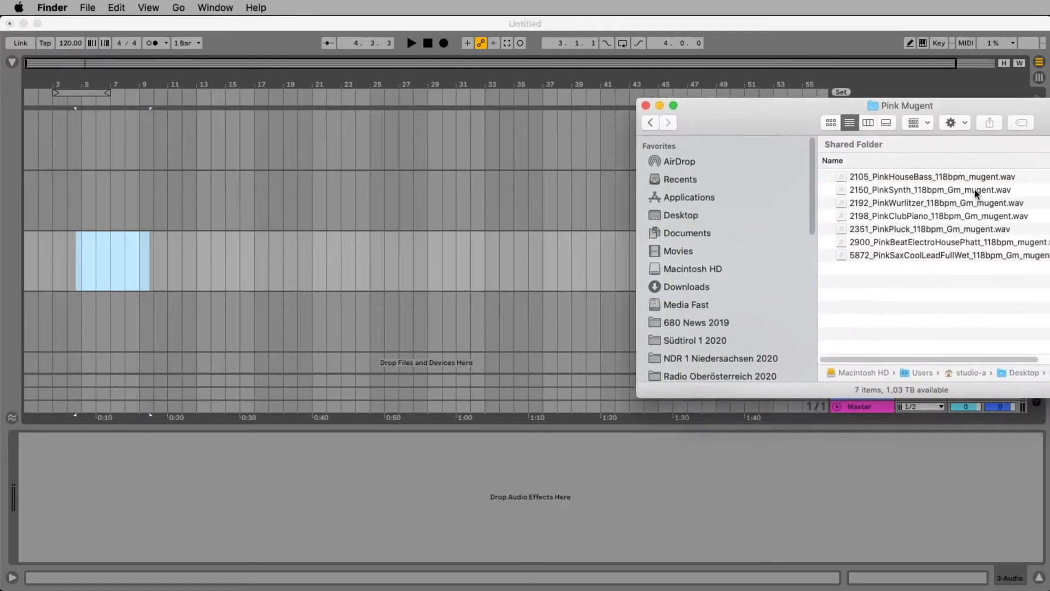
click(948, 180)
click(947, 181)
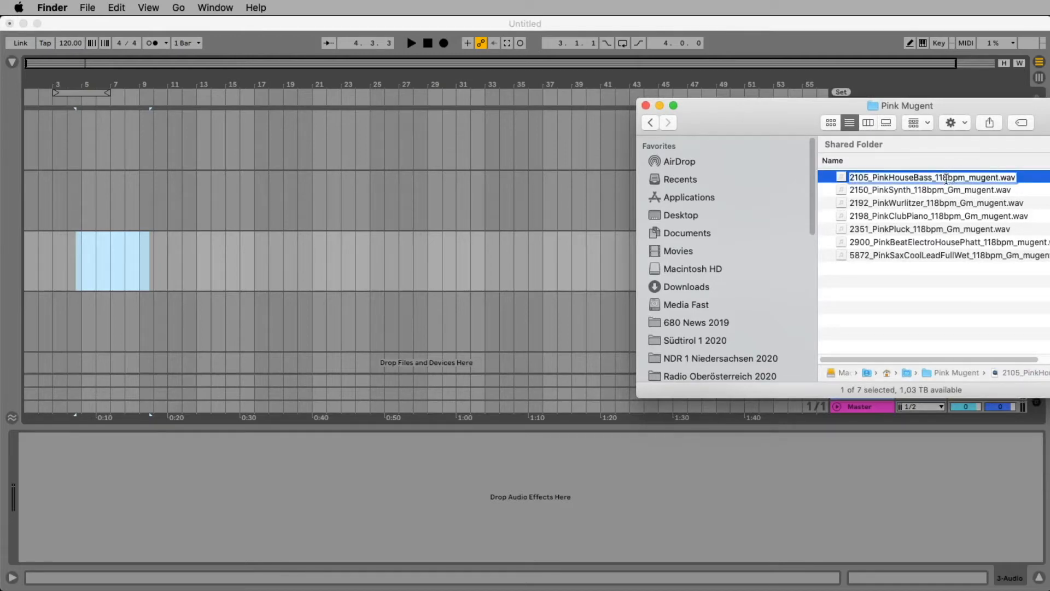
drag(947, 177, 969, 180)
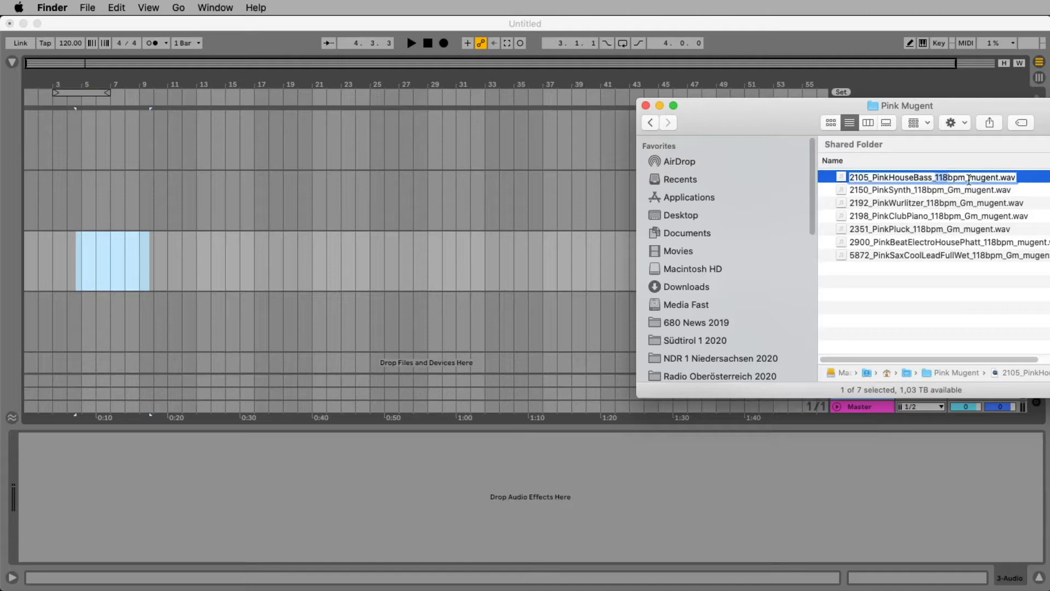
click(962, 290)
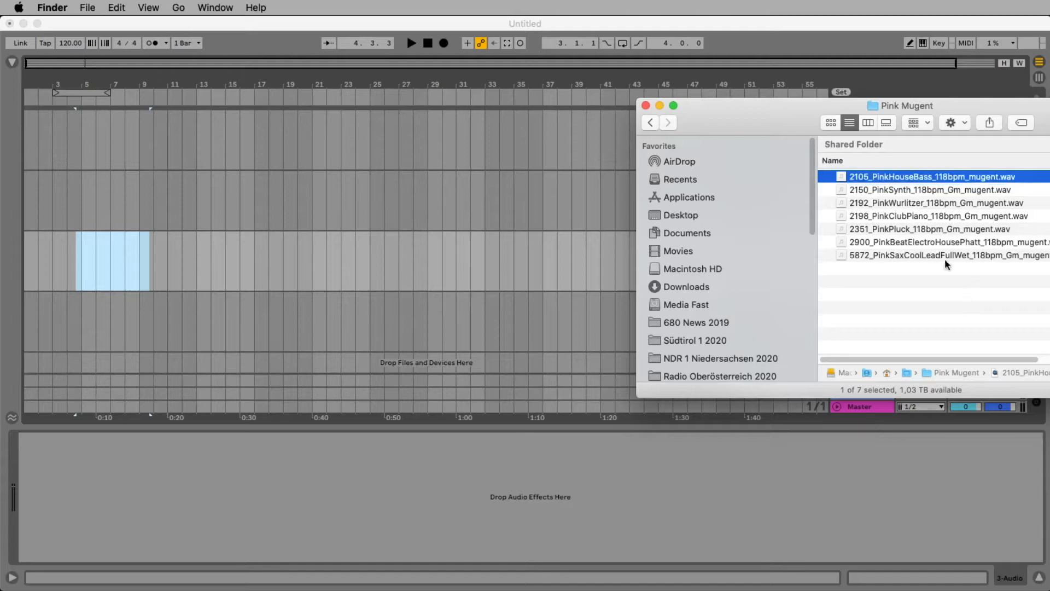
click(938, 203)
click(970, 301)
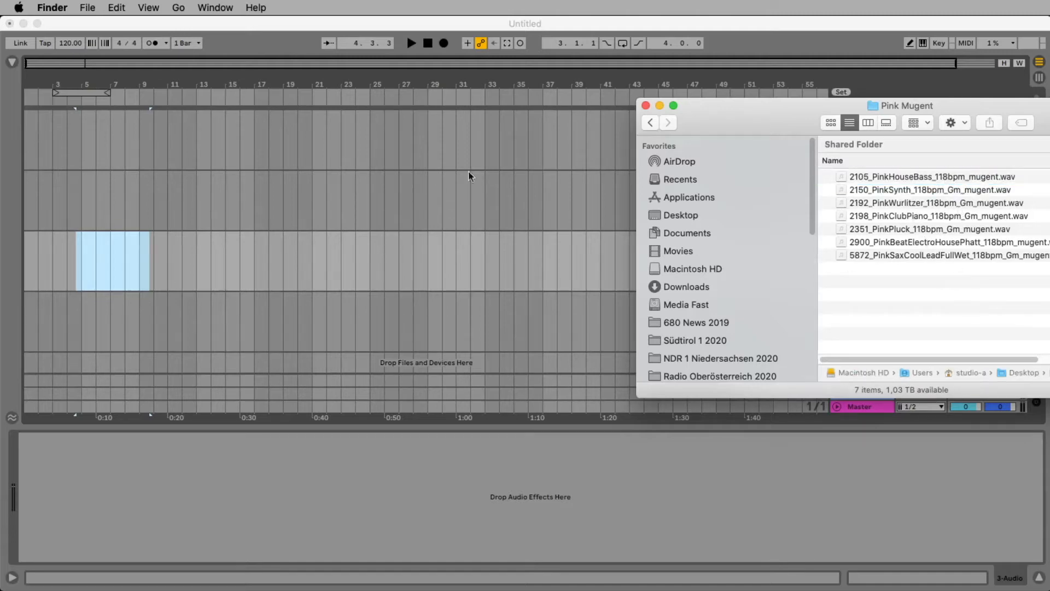
- Return to Ableton Live and set the project tempo to 118 BPM
click(235, 35)
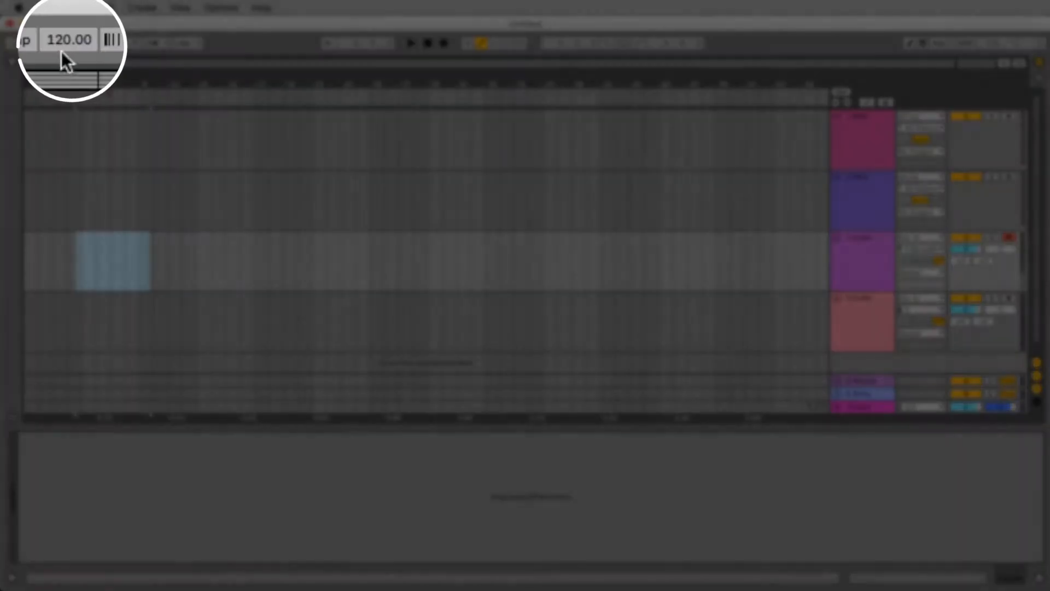
click(89, 40)
text(118)
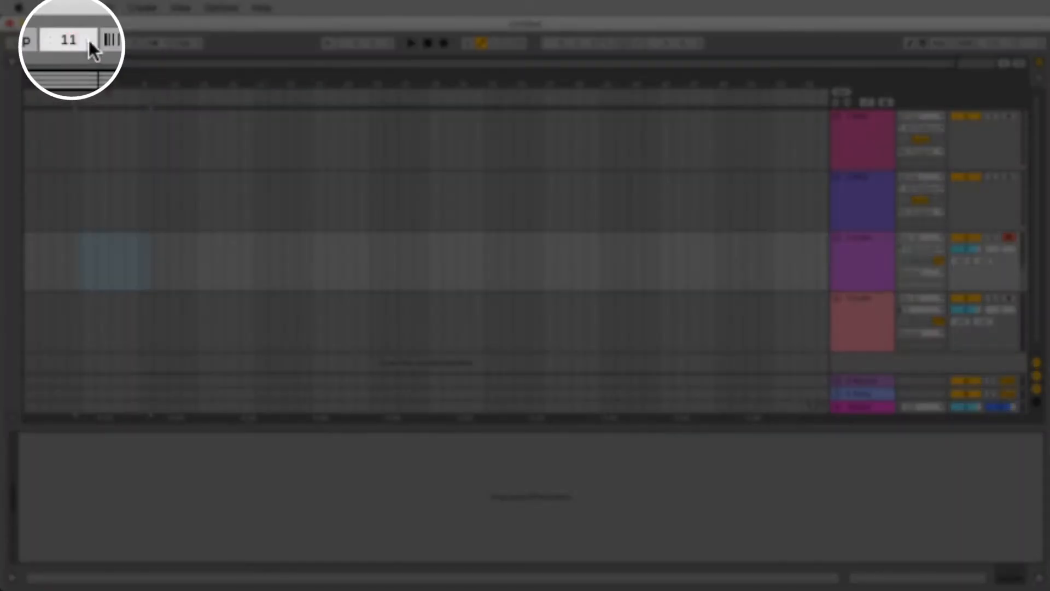
key(Return)
- Place 2900_PinkBeatElectroHousePhatt_118bpm_mugent.wav from Finder on the first track at bar 9, zoom in on the clip, and play it briefly
key(super+Tab)
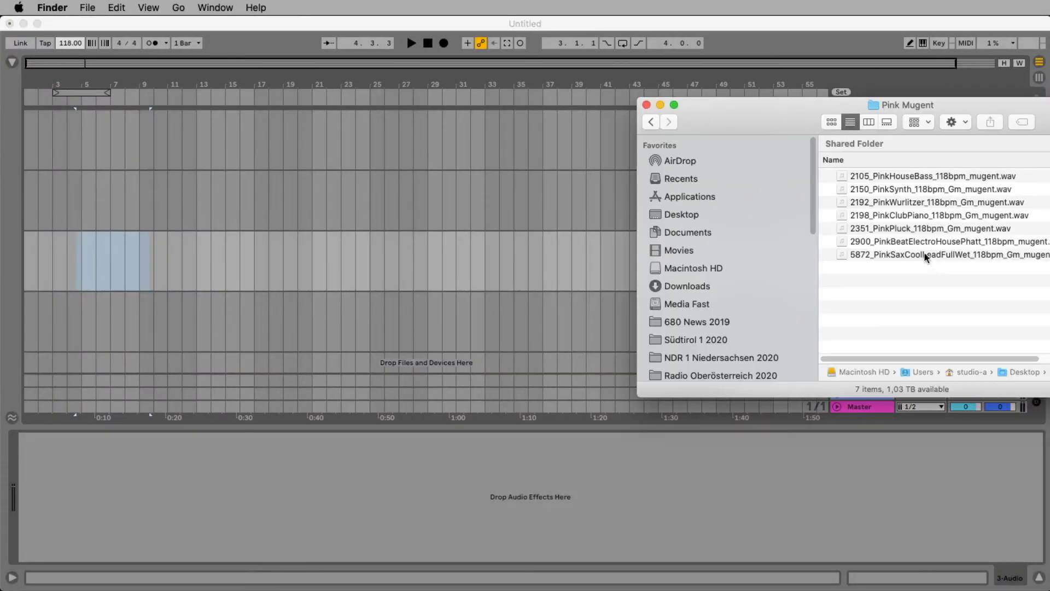
drag(925, 243, 145, 161)
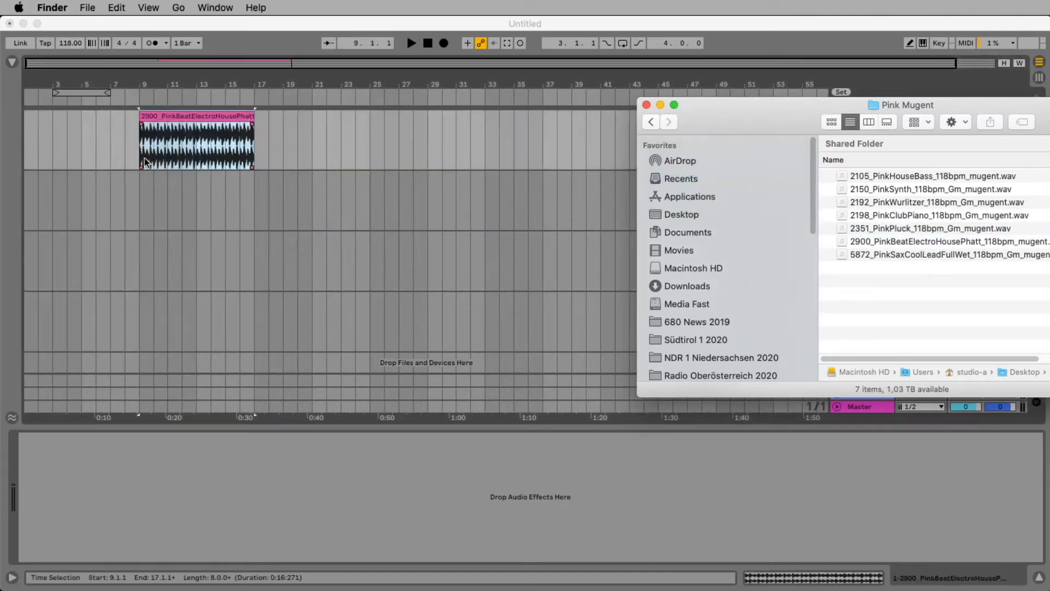
click(196, 117)
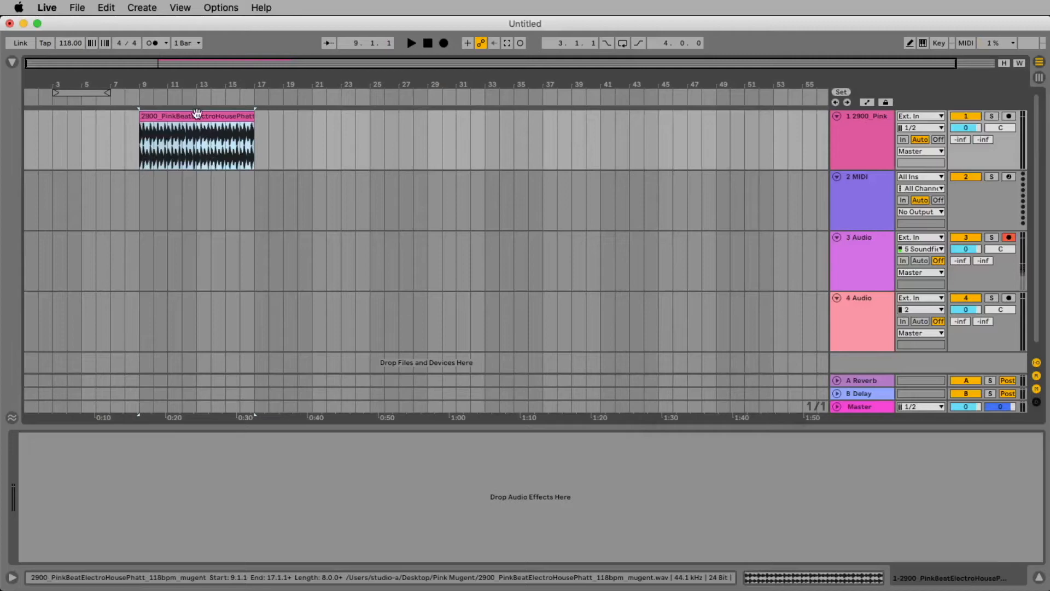
key(space)
drag(177, 82, 295, 102)
key(space)
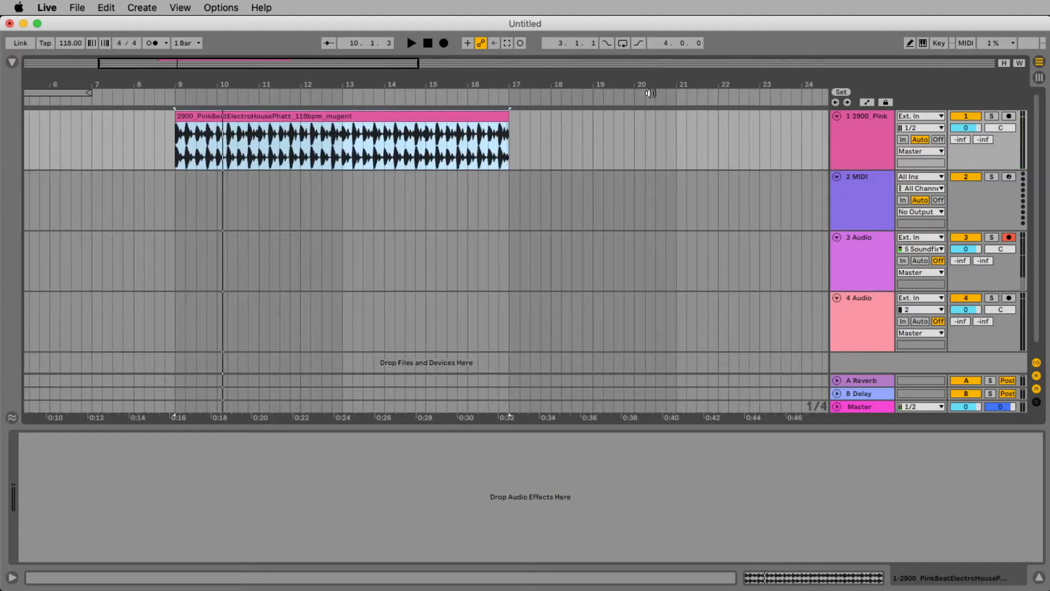
- Rename the first track, which holds the PinkBeatElectroHousePhatt clip, as Drums
click(884, 129)
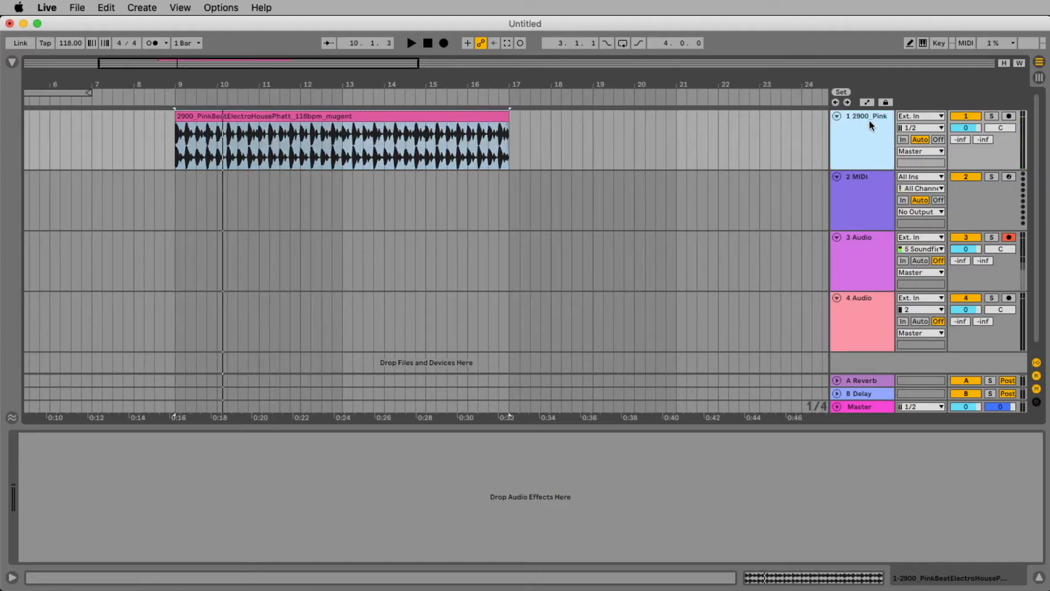
right_click(870, 125)
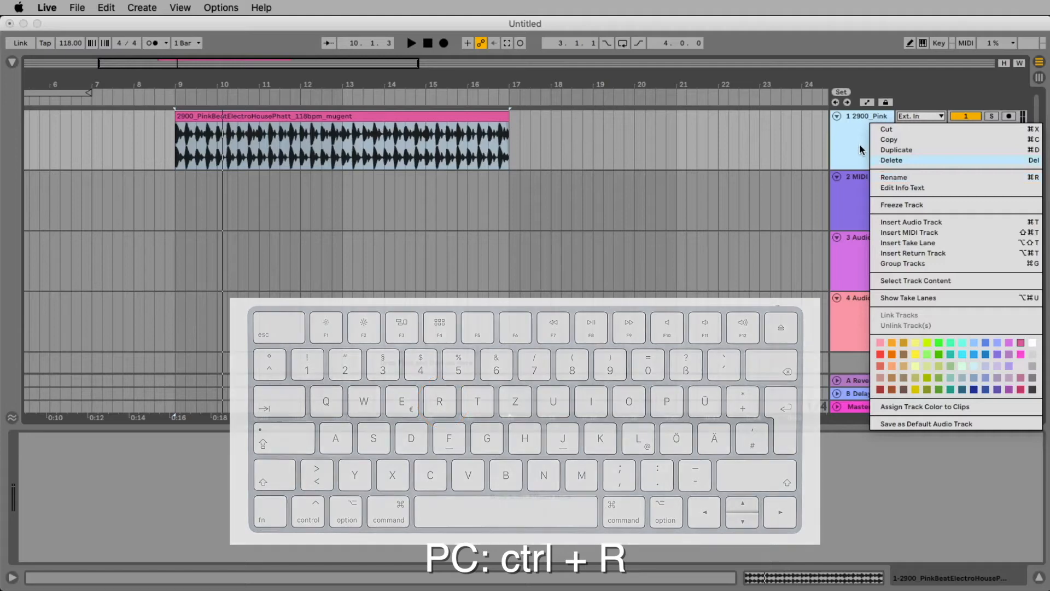
click(890, 177)
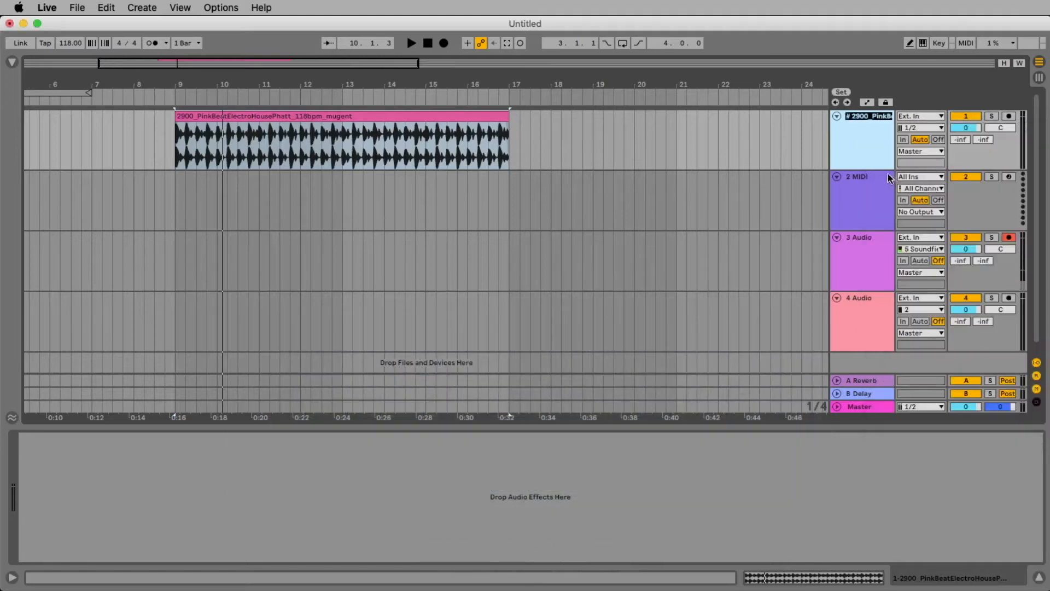
text(Drums)
key(Return)
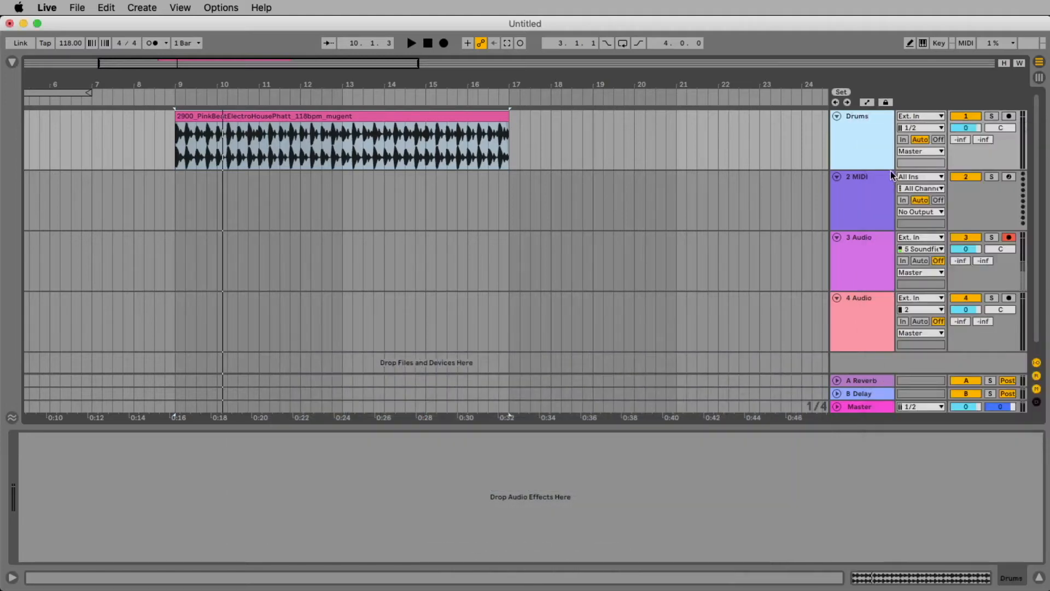
- Colour the Drums track and its clip bright green
right_click(874, 131)
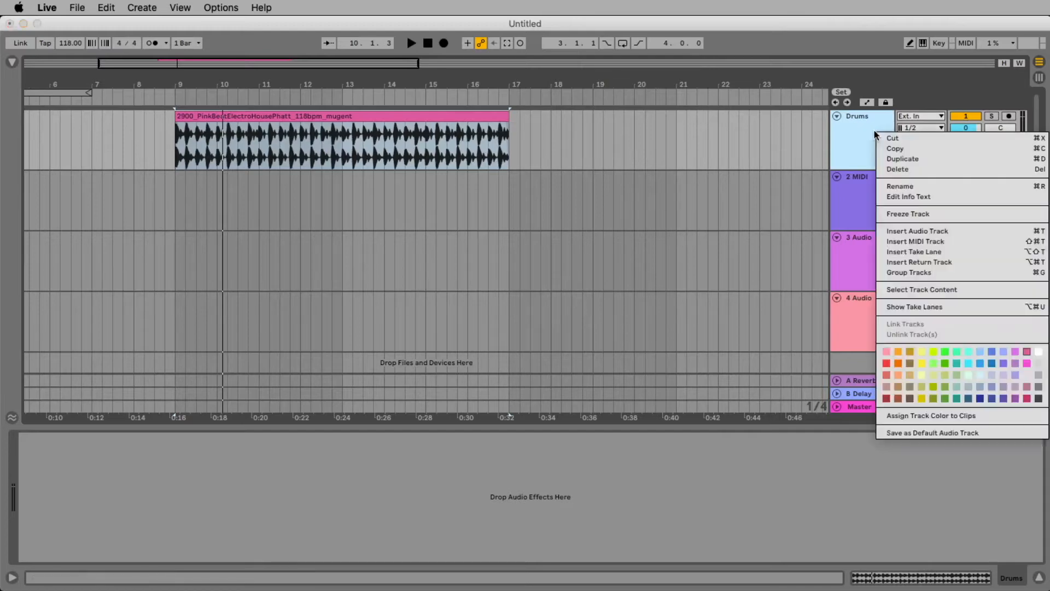
click(946, 353)
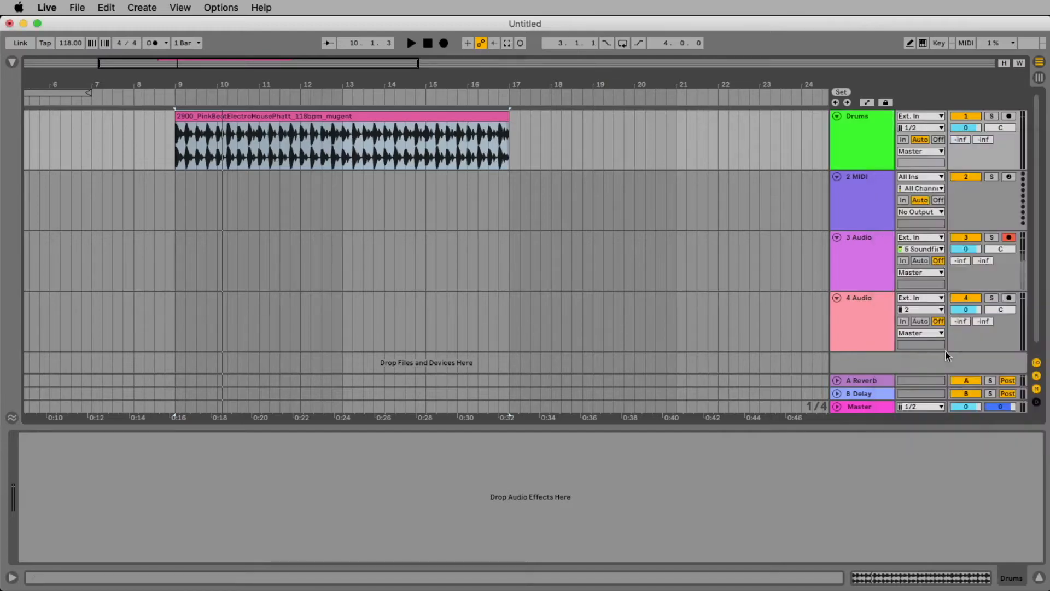
right_click(443, 122)
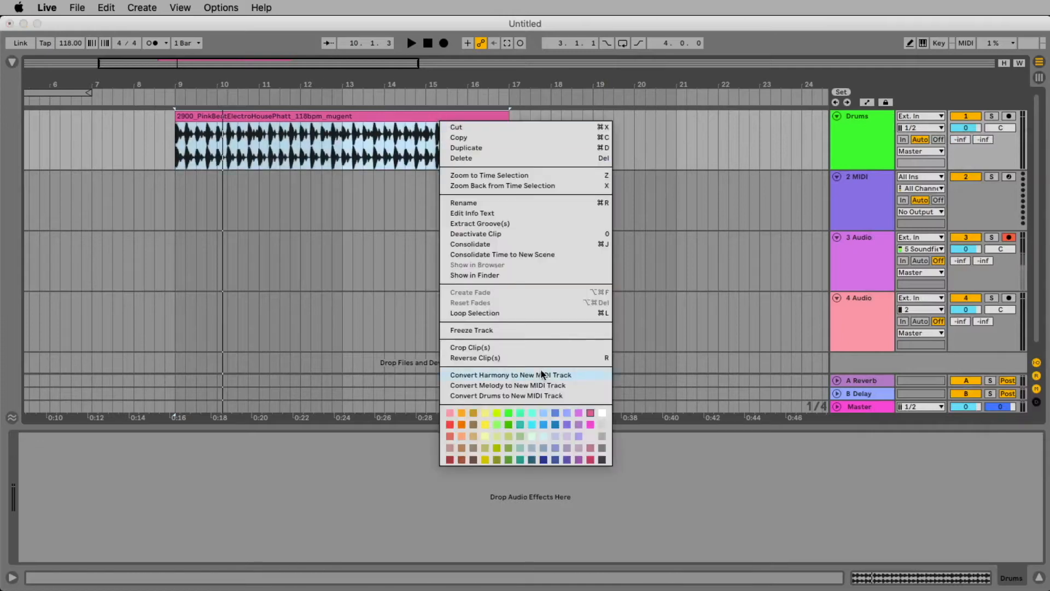
click(508, 414)
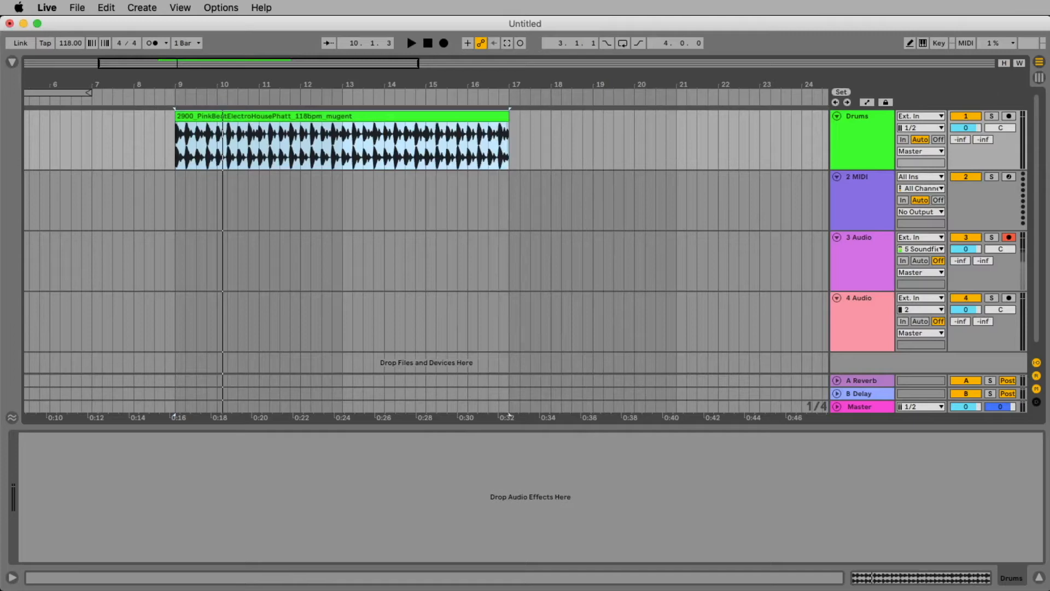
- Place 2105_PinkHouseBass_118bpm_mugent.wav from the Pink Mugent folder in Finder on the second track at bar 9, and play both loops briefly
key(super+Tab)
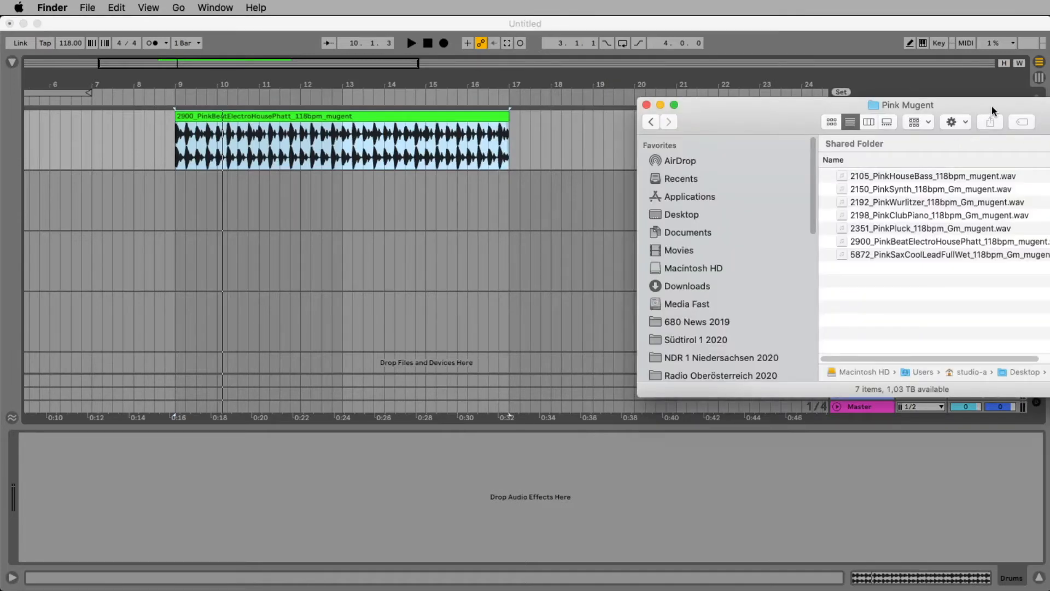
drag(993, 110, 1034, 200)
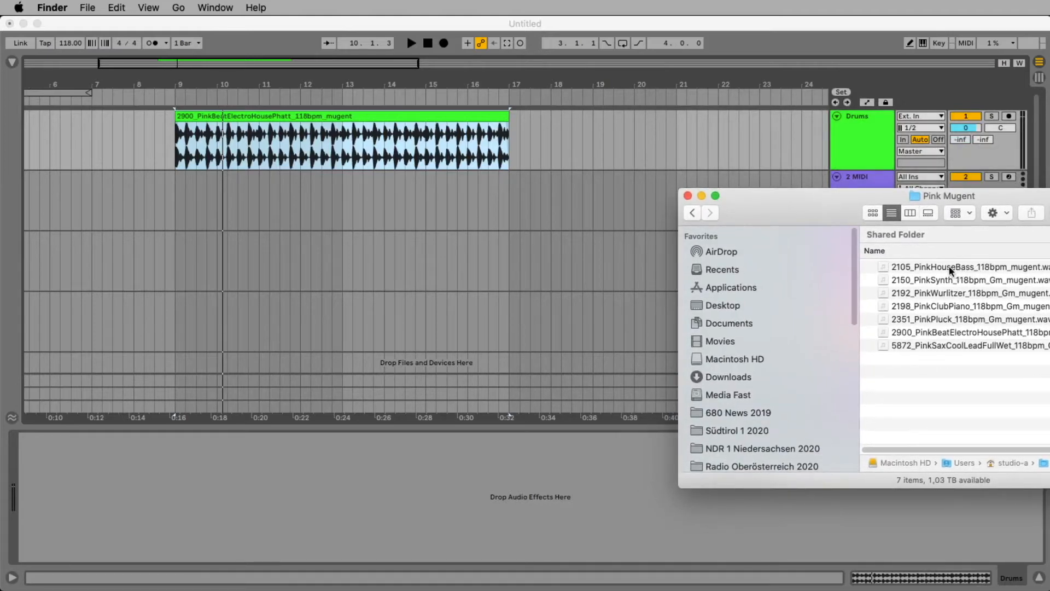
drag(948, 269, 178, 188)
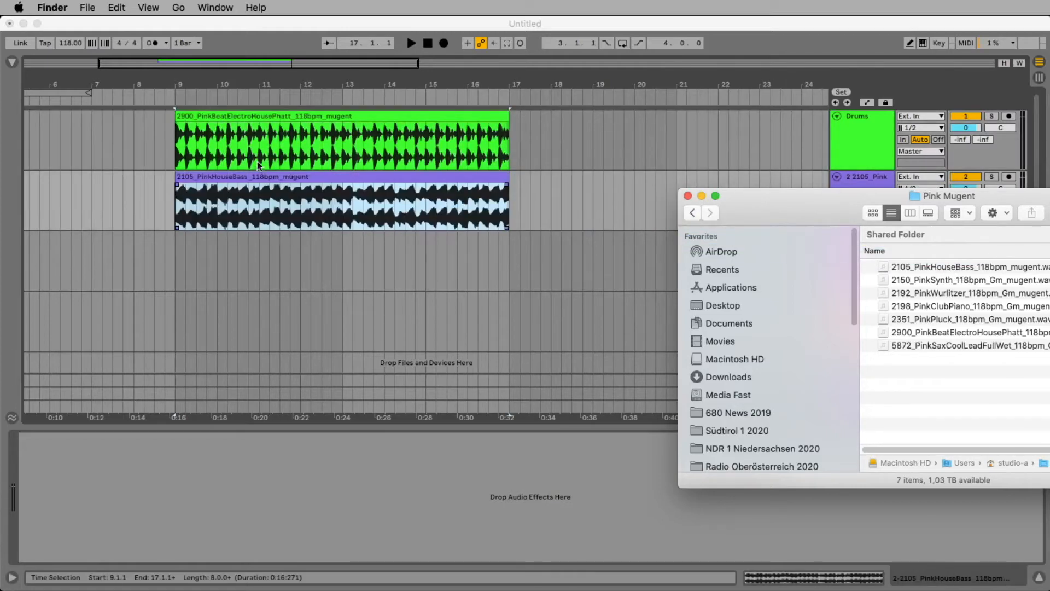
click(268, 176)
key(space)
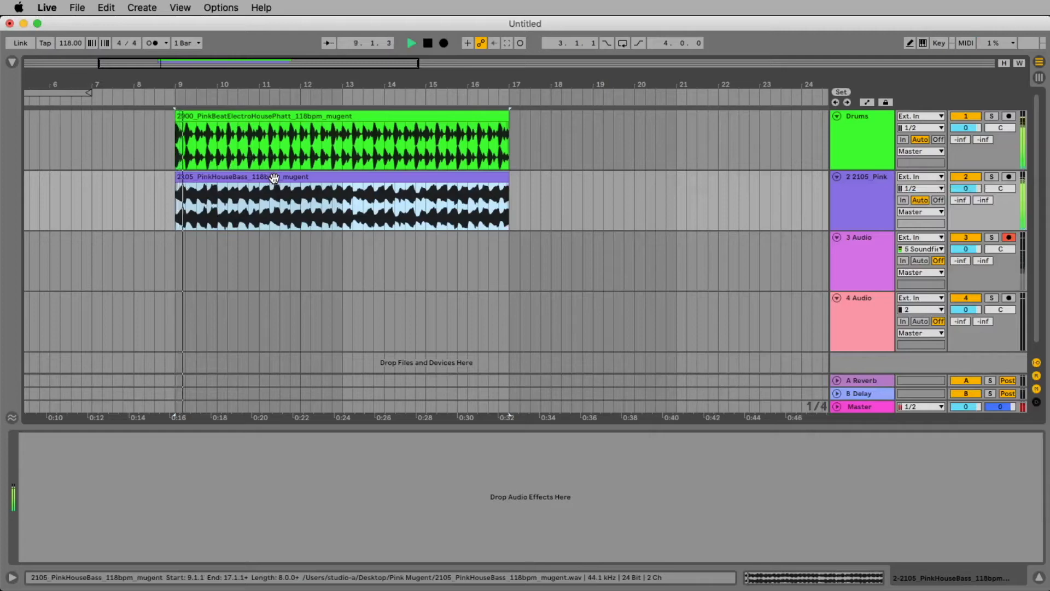
key(space)
click(277, 177)
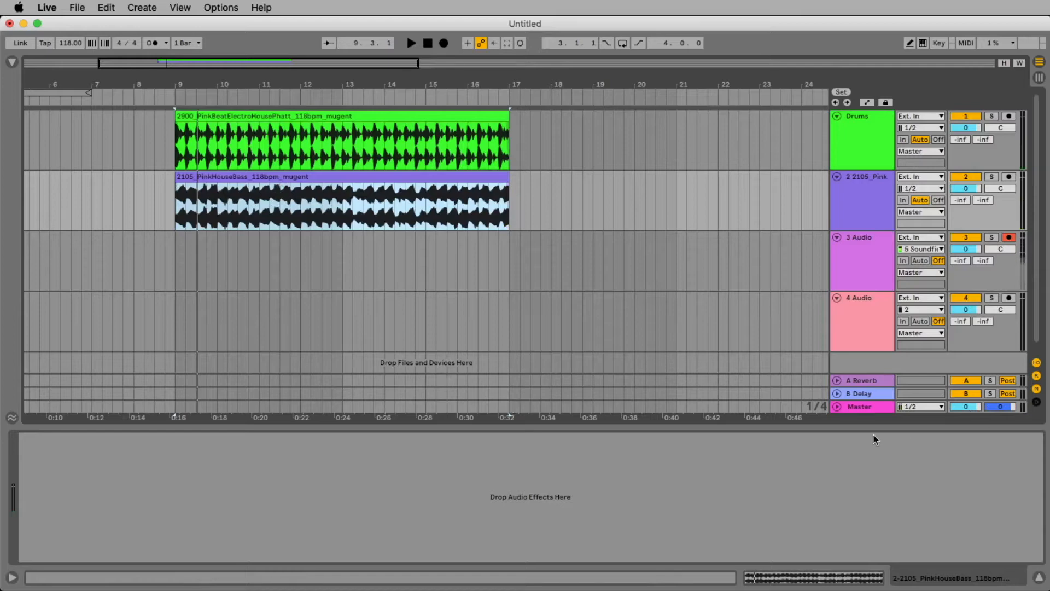
- Unfold the Master track and play the drum and bass loops from bar 9 to check the master level meter
click(837, 408)
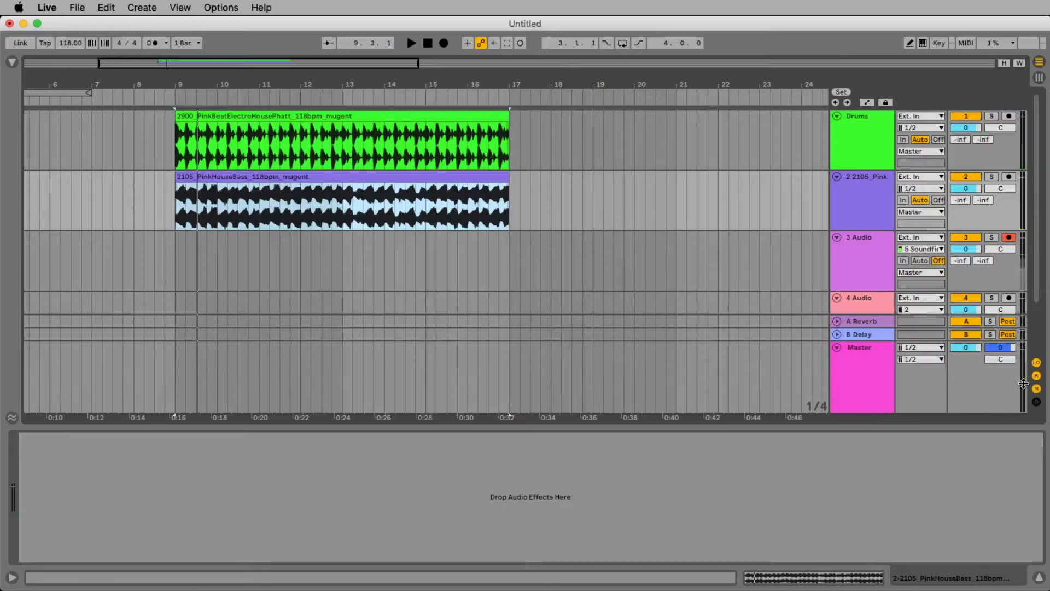
click(849, 357)
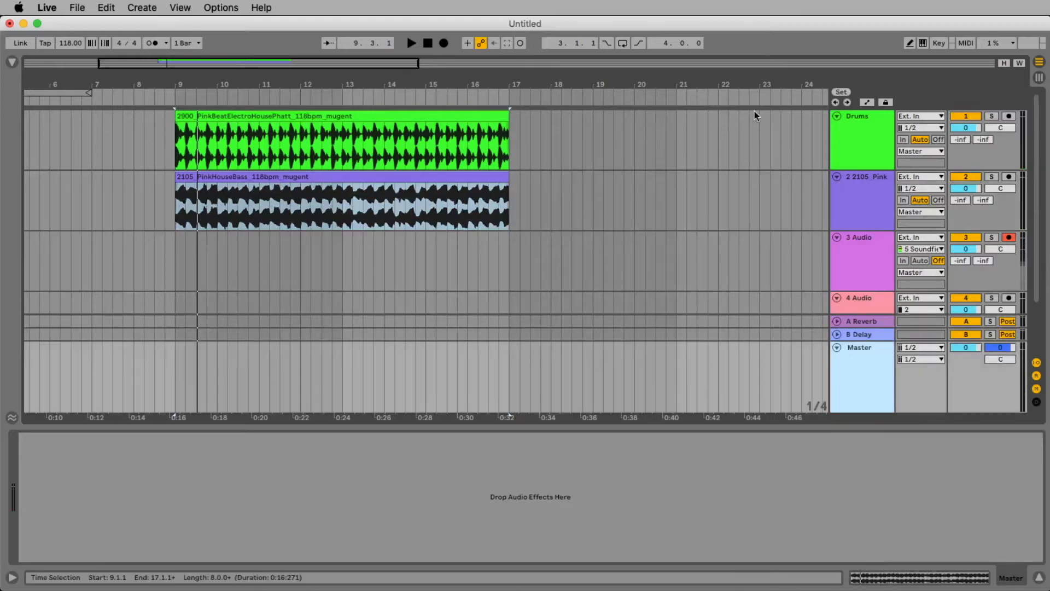
click(869, 191)
click(874, 236)
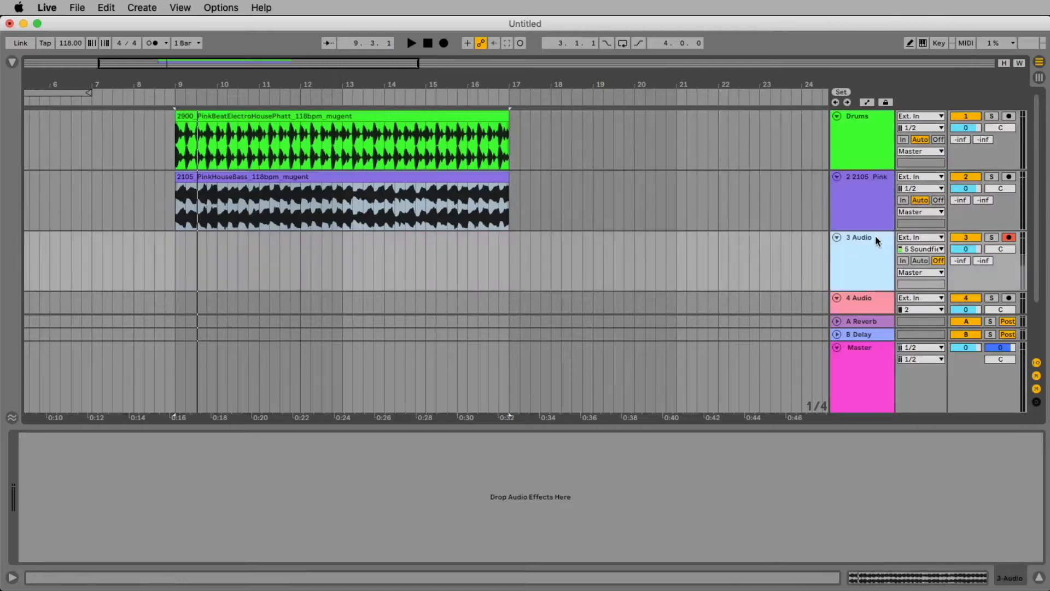
click(865, 209)
click(858, 165)
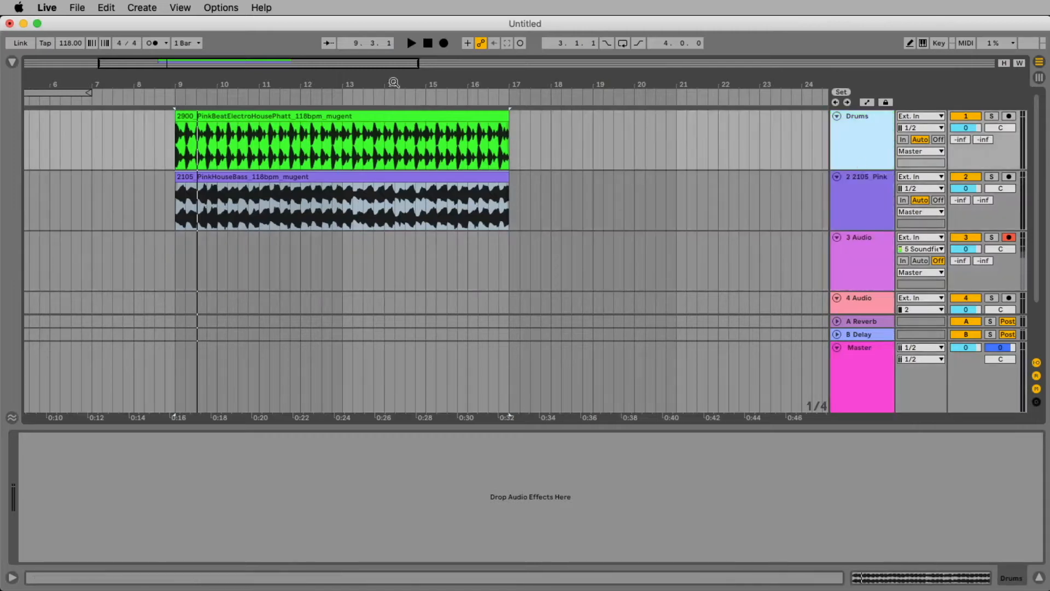
click(867, 367)
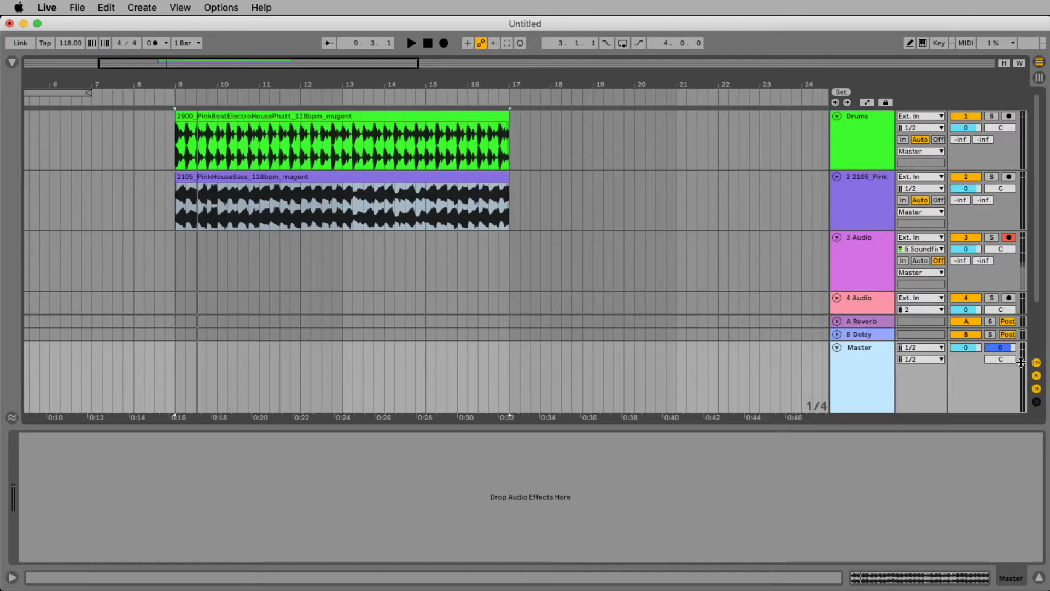
key(space)
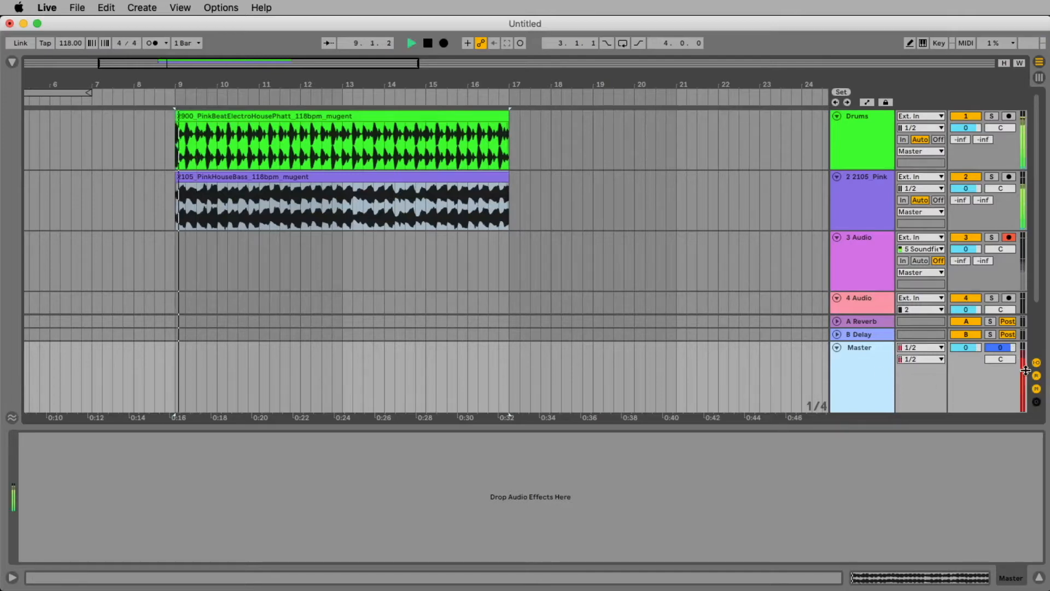
key(space)
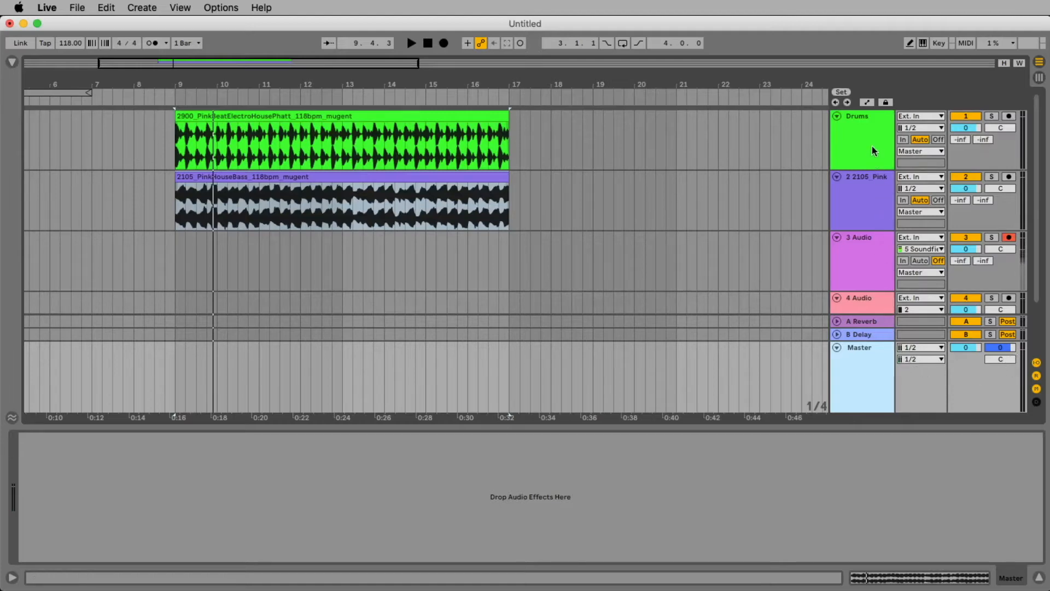
- Lower the volume of the Drums track and the bass loop's track to -4.0 dB each
click(872, 127)
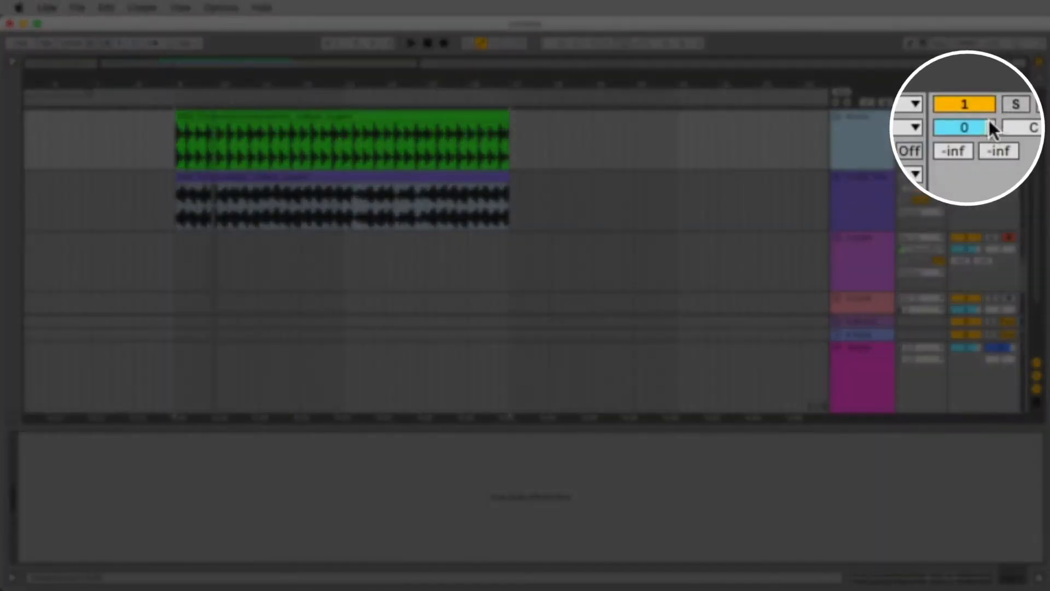
key(space)
mouse_move(978, 125)
mouse_down()
mouse_move(977, 164)
mouse_move(971, 127)
mouse_up()
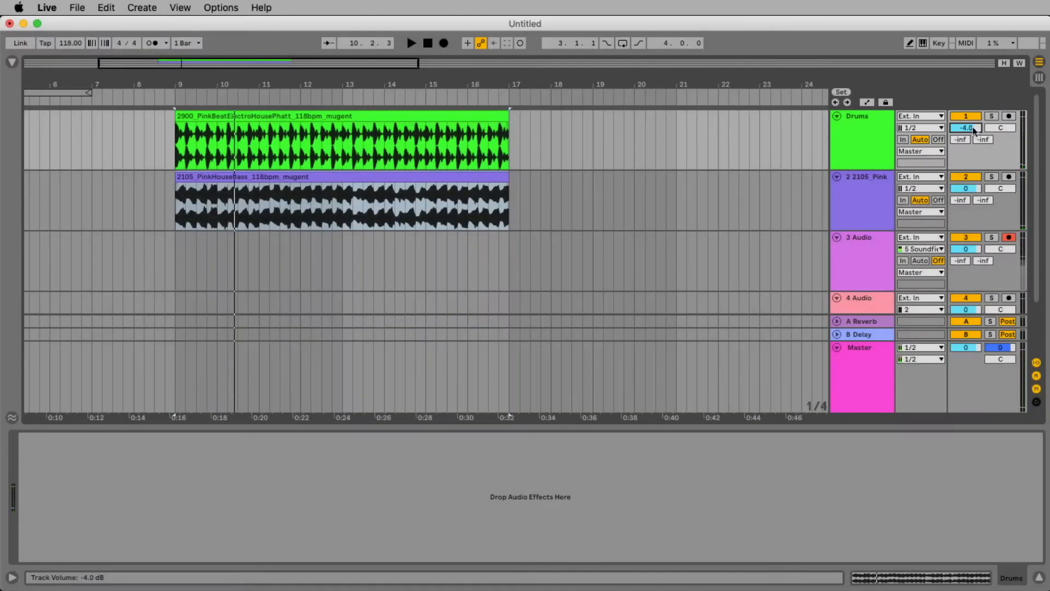
drag(970, 187, 971, 191)
- Rename the second track, which holds the PinkHouseBass clip, as Bass
click(869, 191)
key(super+r)
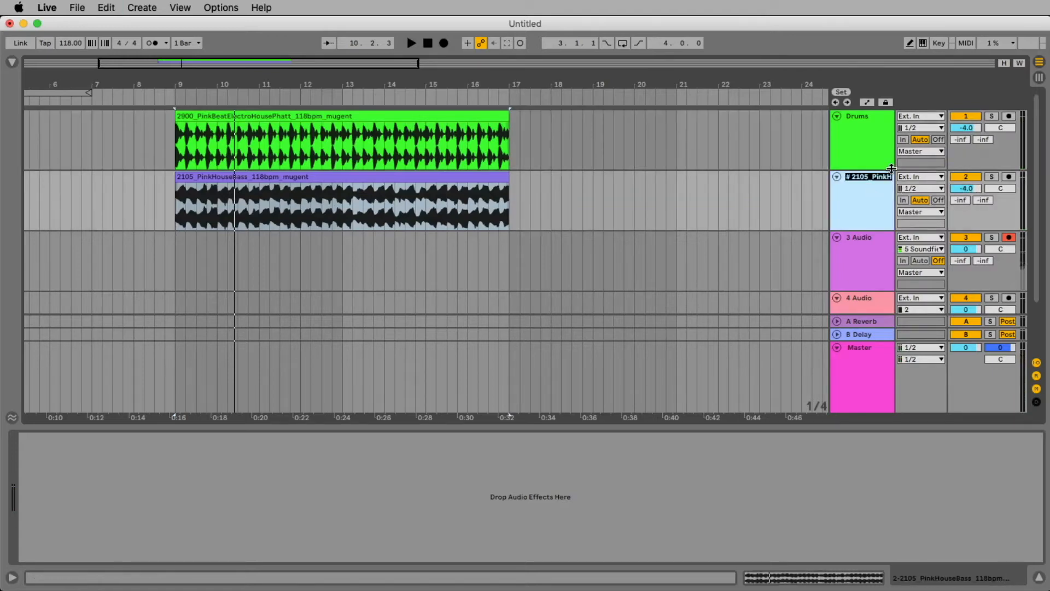
text(Bass)
key(Return)
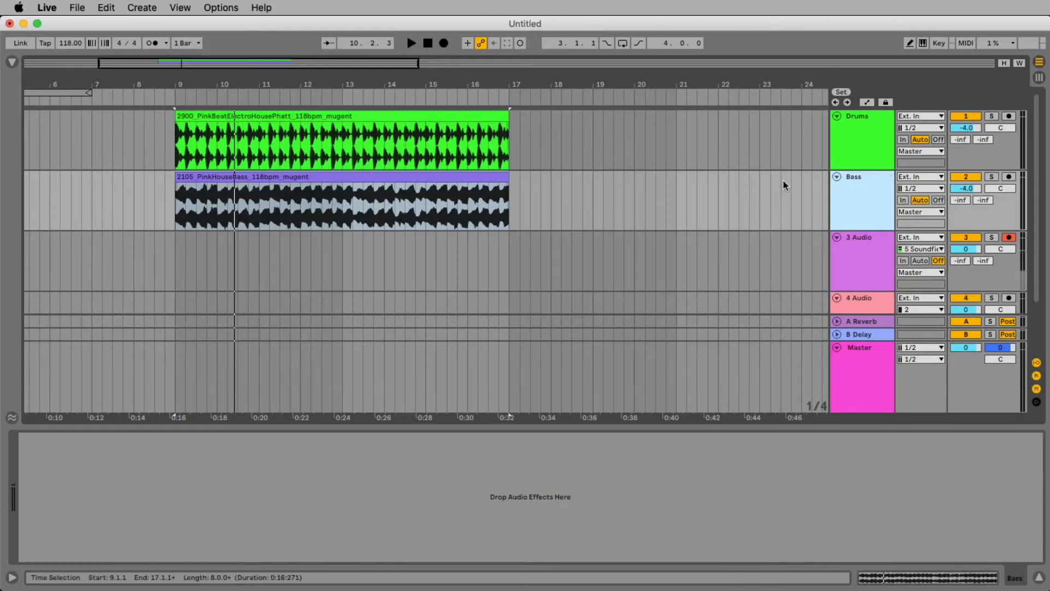
- Colour the bass clip and the Bass track golden brown, and play the loops briefly to check the level
right_click(464, 179)
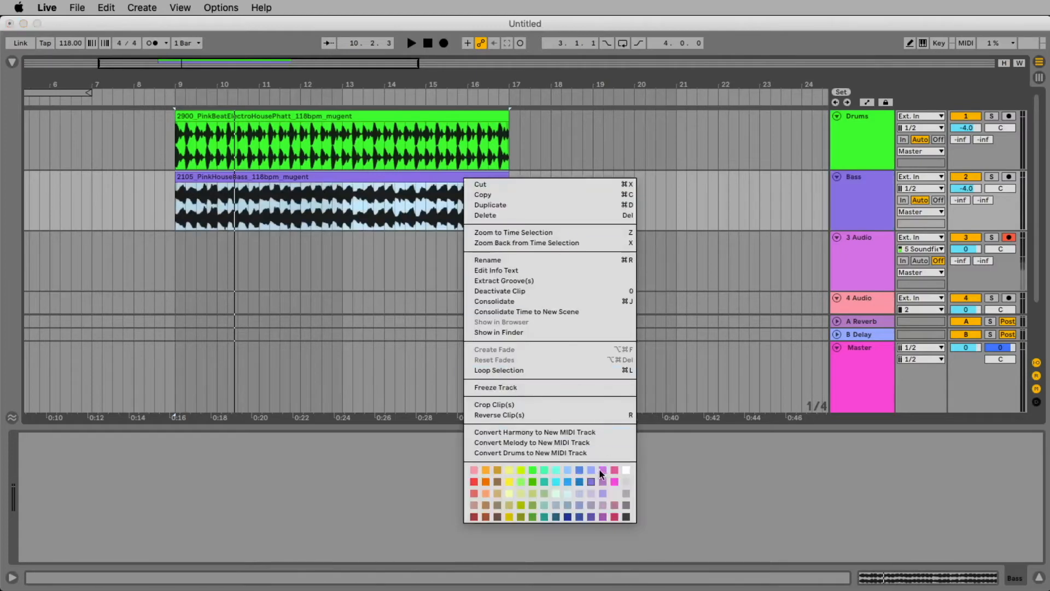
click(500, 469)
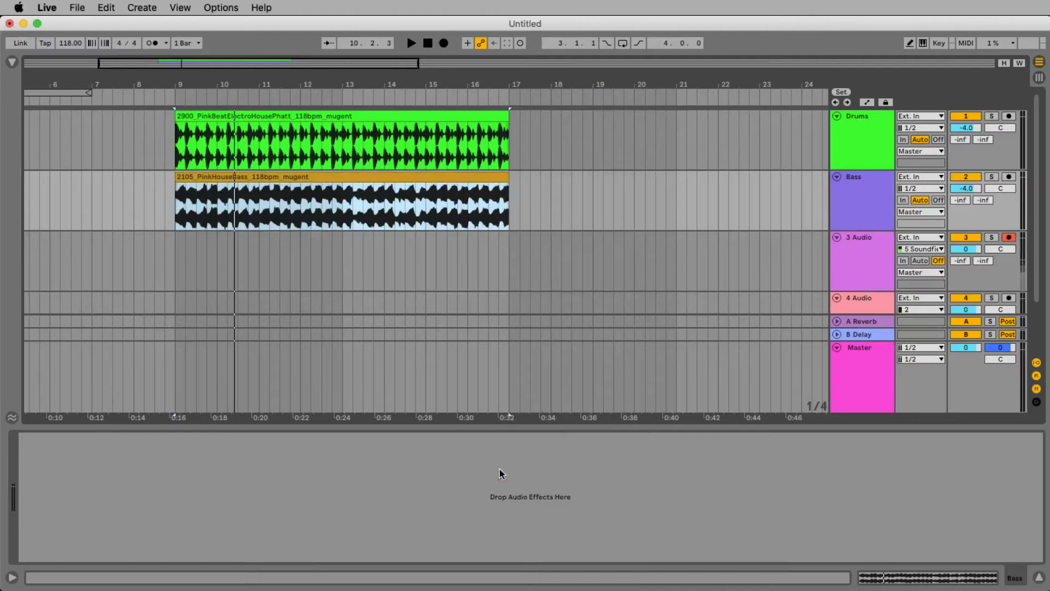
key(space)
right_click(835, 199)
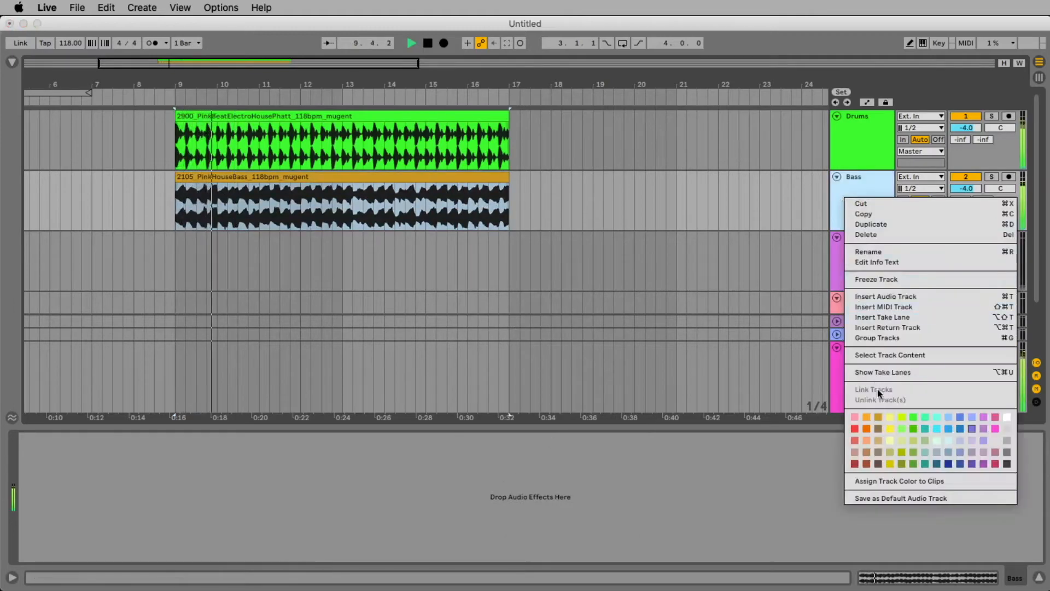
click(877, 415)
key(space)
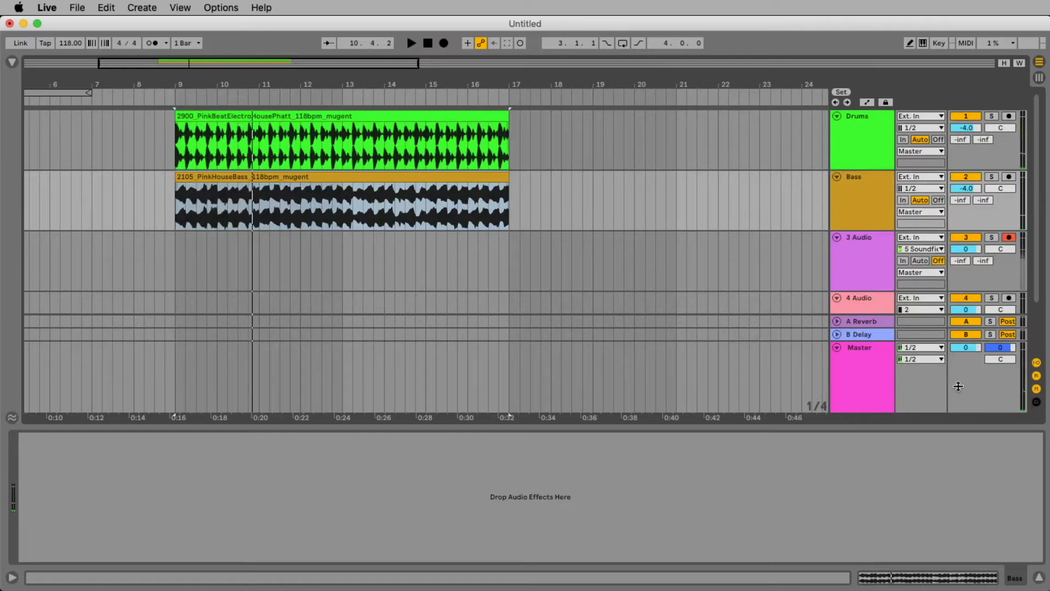
- Select the Master track and show the browser beside the arrangement
click(890, 362)
click(863, 375)
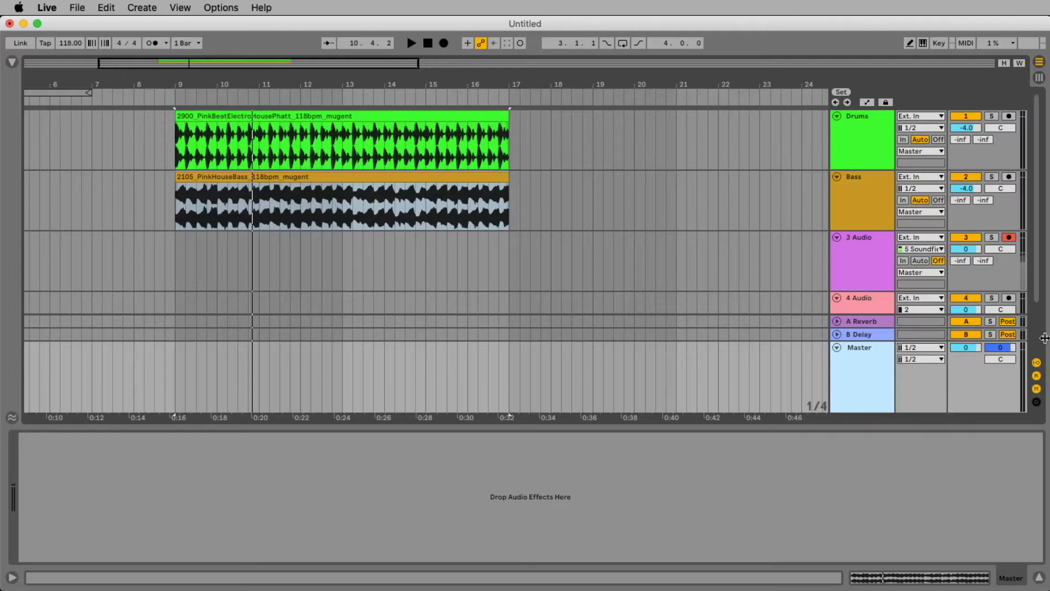
click(12, 61)
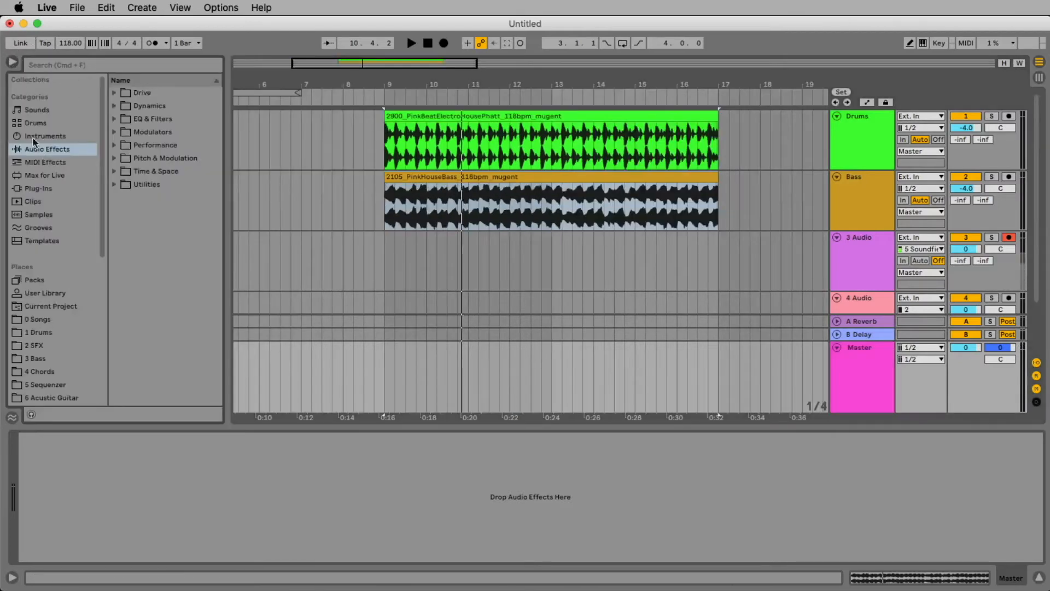
click(12, 62)
click(12, 63)
click(12, 62)
click(12, 63)
- Add the Limiter from the Dynamics audio effects to the Master track
click(45, 135)
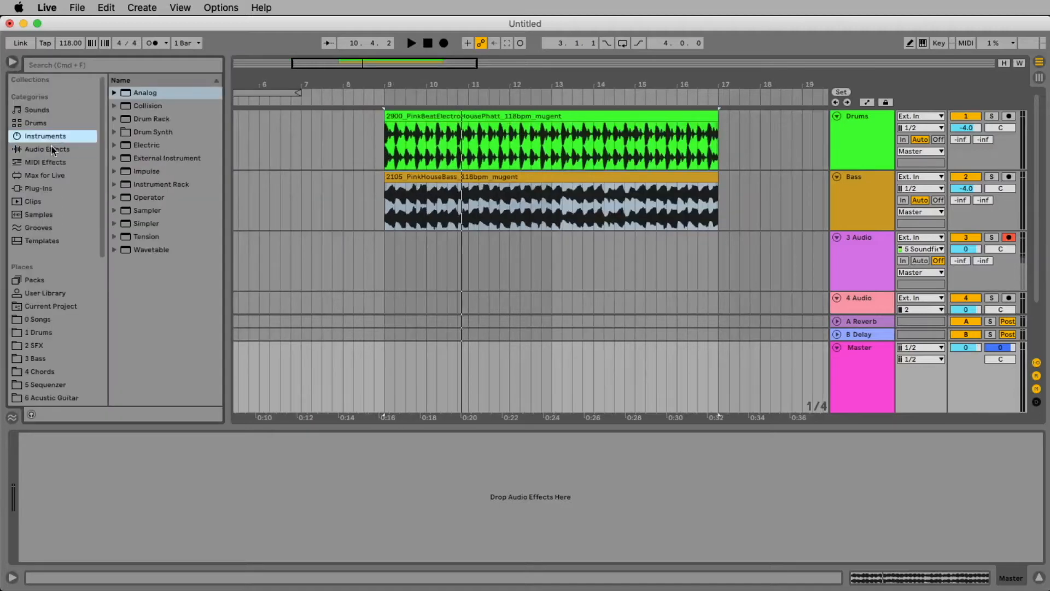
click(48, 148)
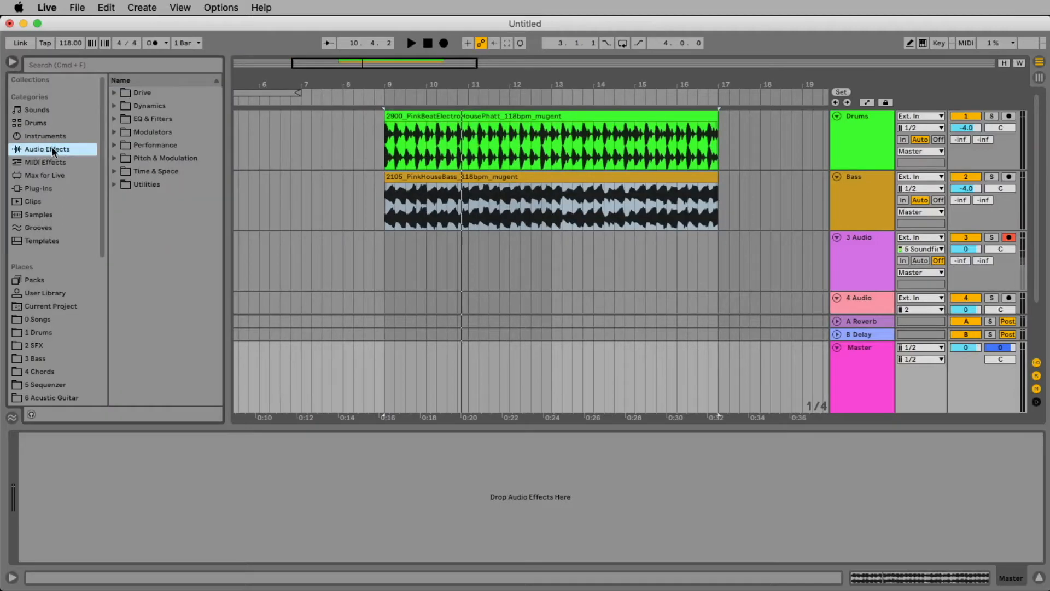
click(153, 106)
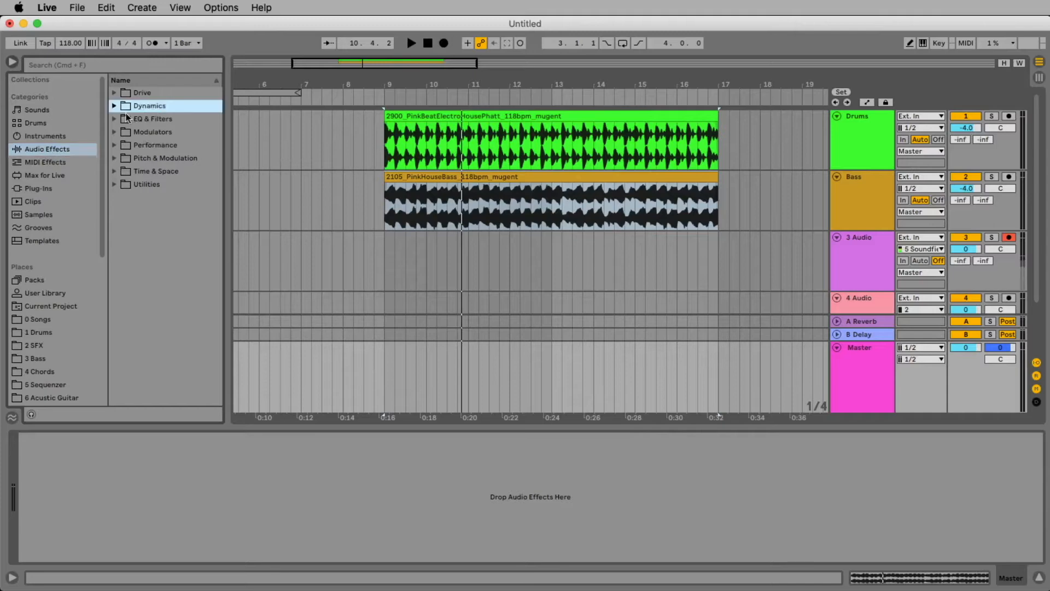
click(114, 106)
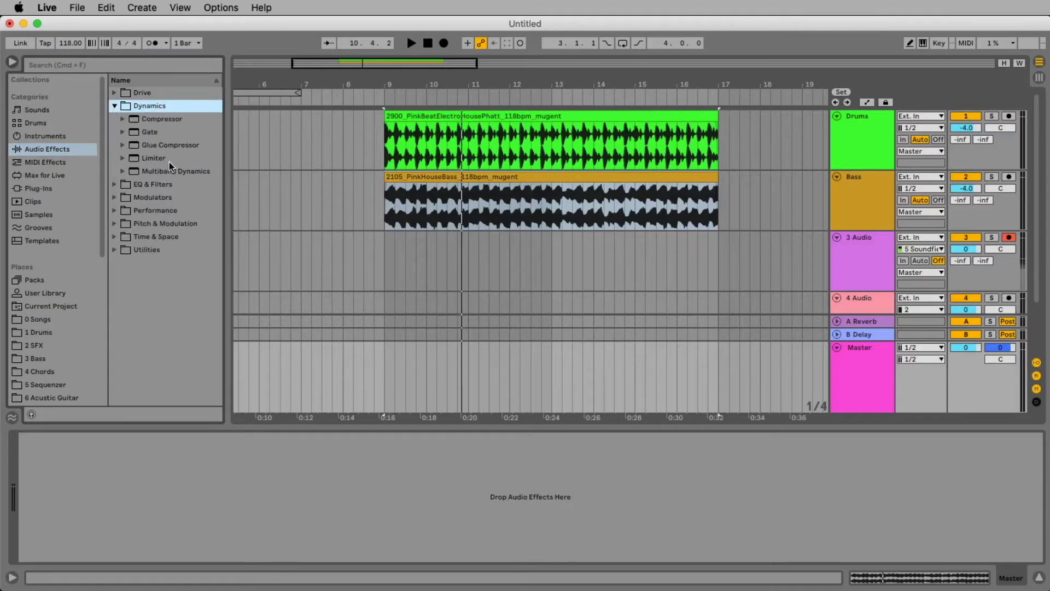
drag(154, 158, 314, 232)
drag(440, 279, 847, 371)
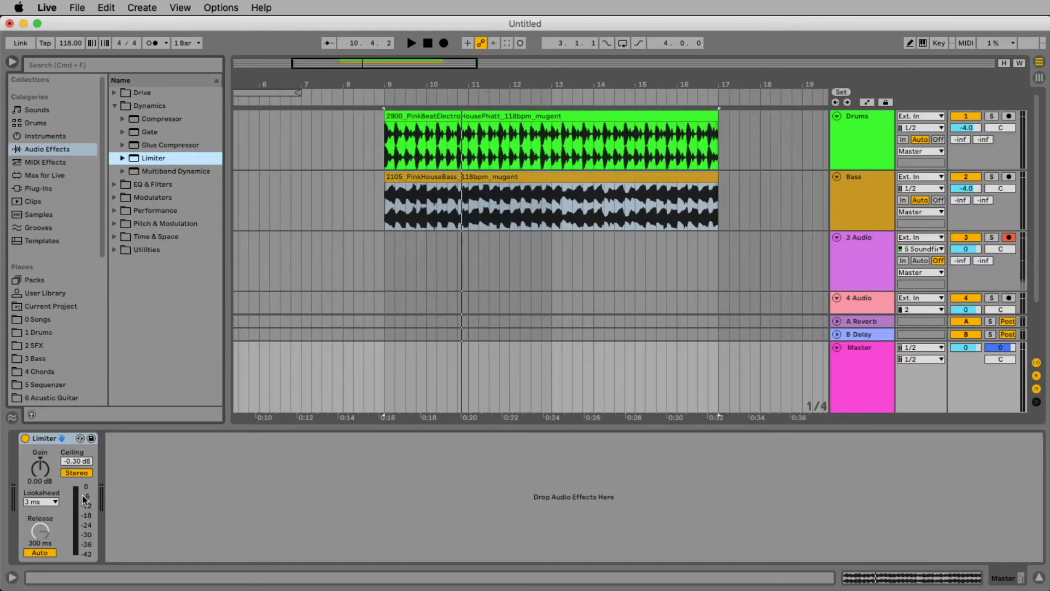
- Lower the Master volume to -8.4 dB along with the cue volume, and raise the Drums volume to 6 dB
key(space)
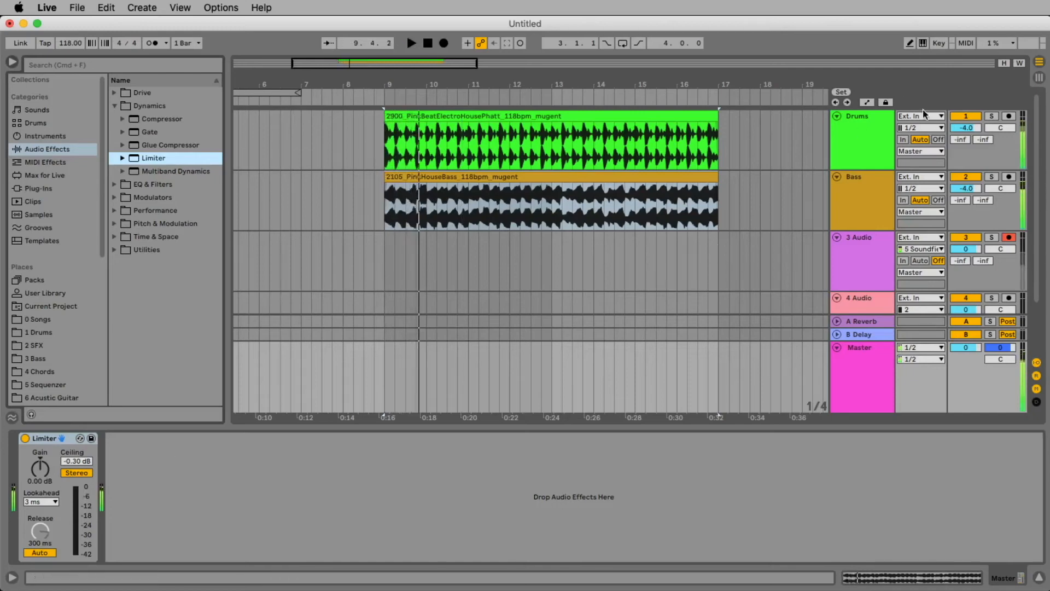
drag(1000, 347, 965, 364)
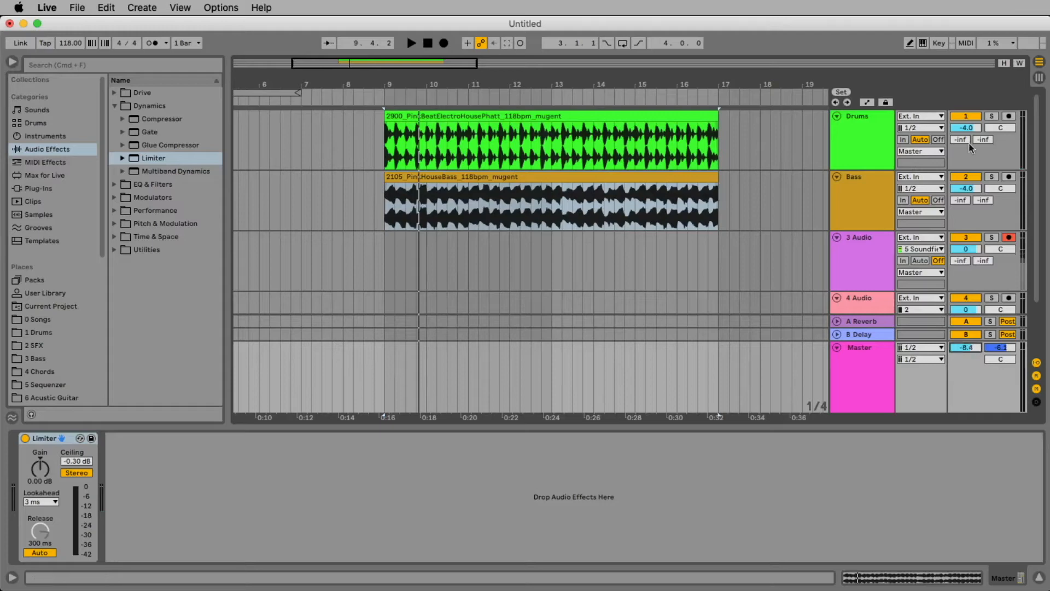
drag(966, 127, 965, 104)
- Play the loops to watch the Limiter's gain reduction meter, and set the Drums volume to -4 dB
key(space)
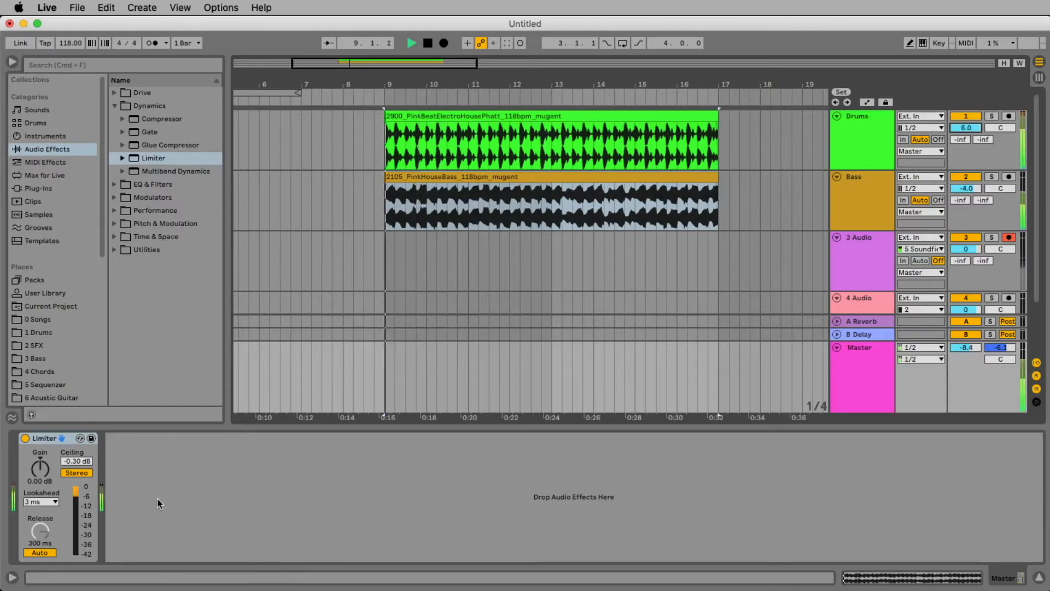
key(space)
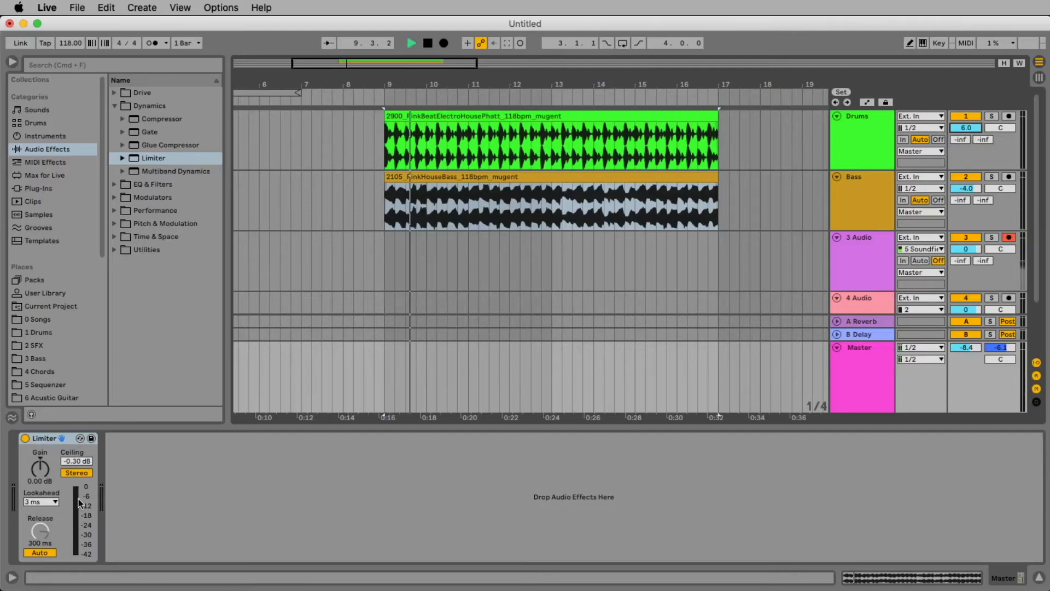
key(space)
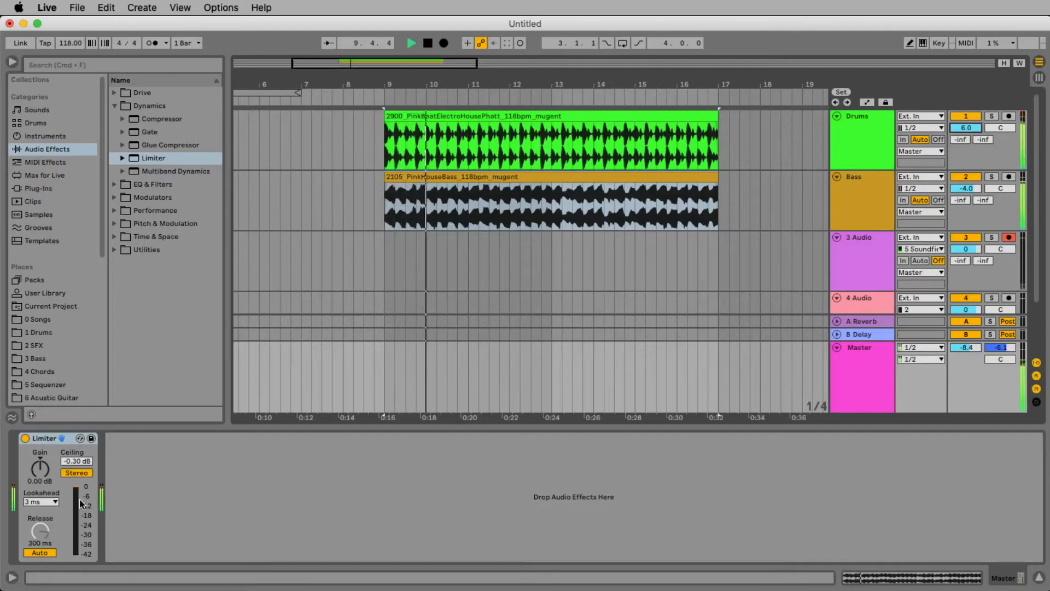
key(space)
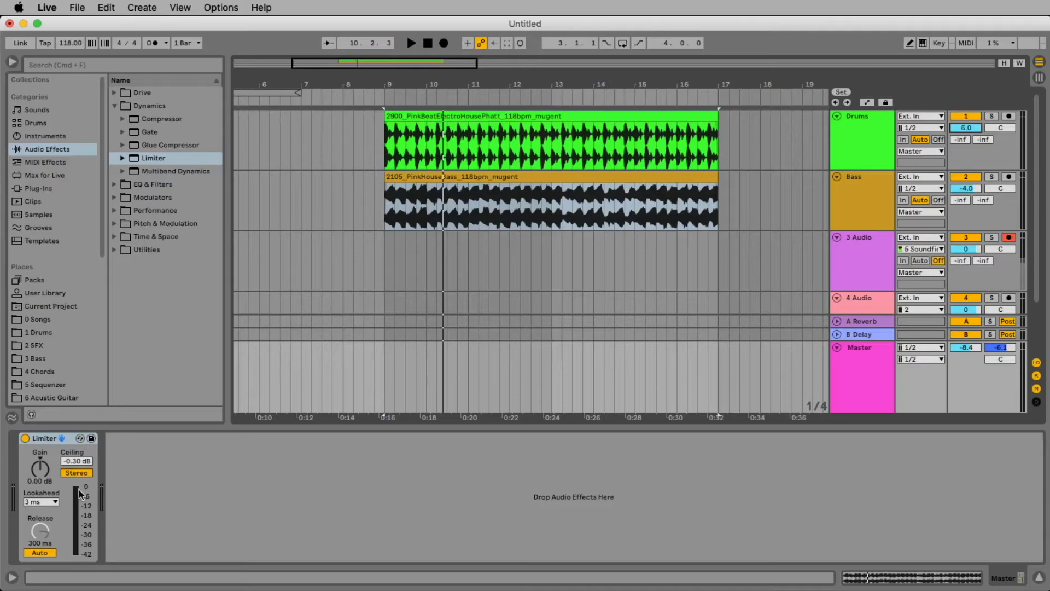
key(space)
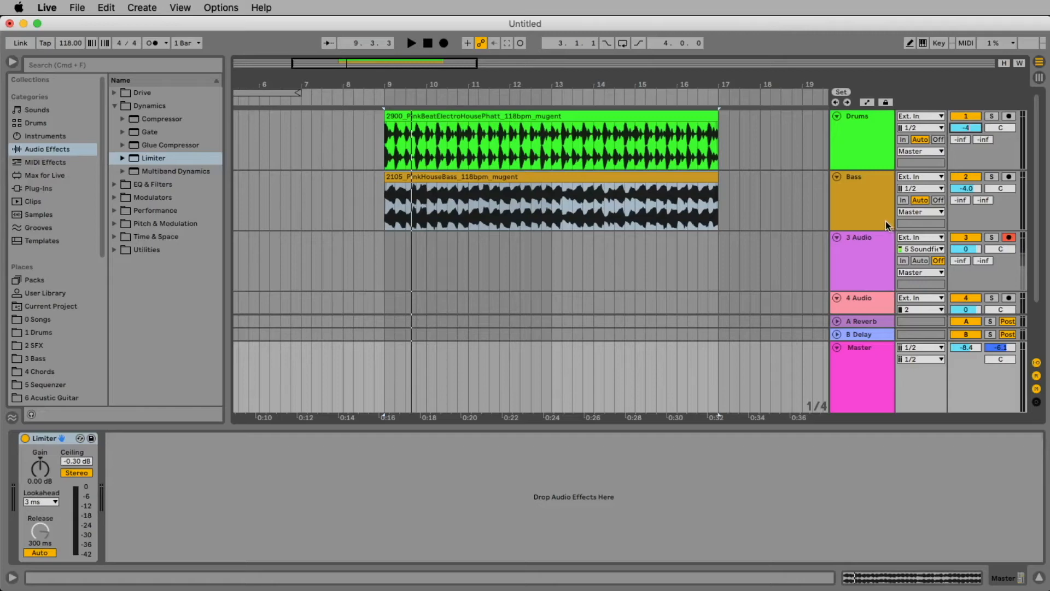
key(Return)
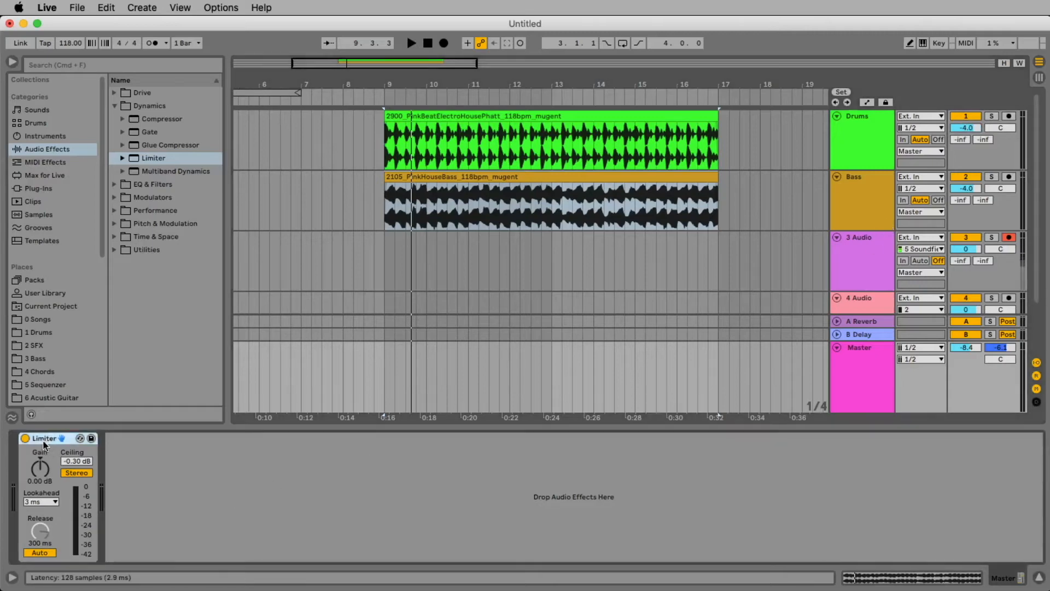
- Reset the Master and cue volumes to 0 dB and fold the Master track
click(879, 361)
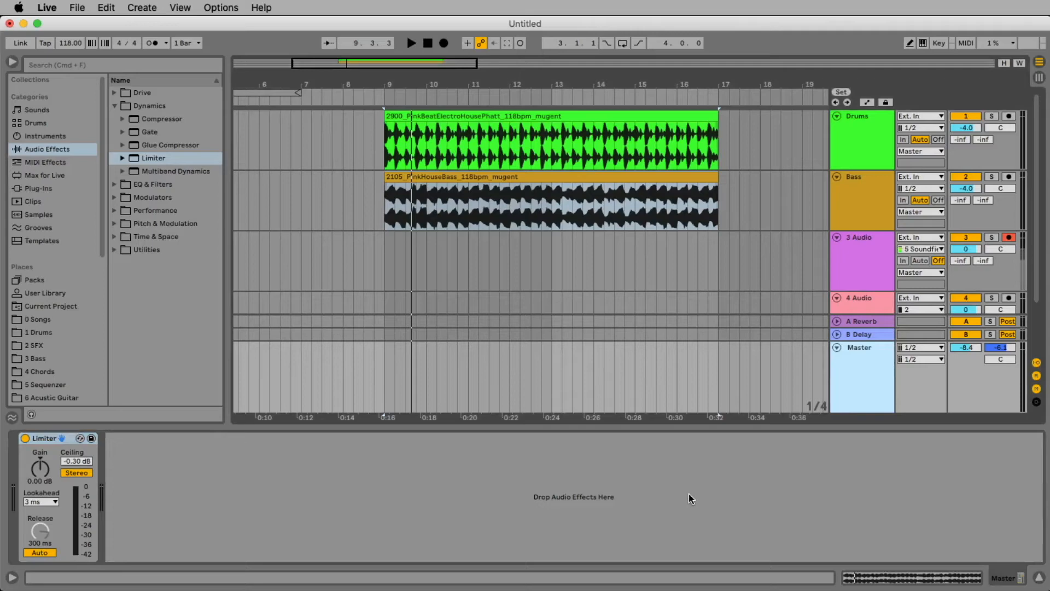
click(53, 438)
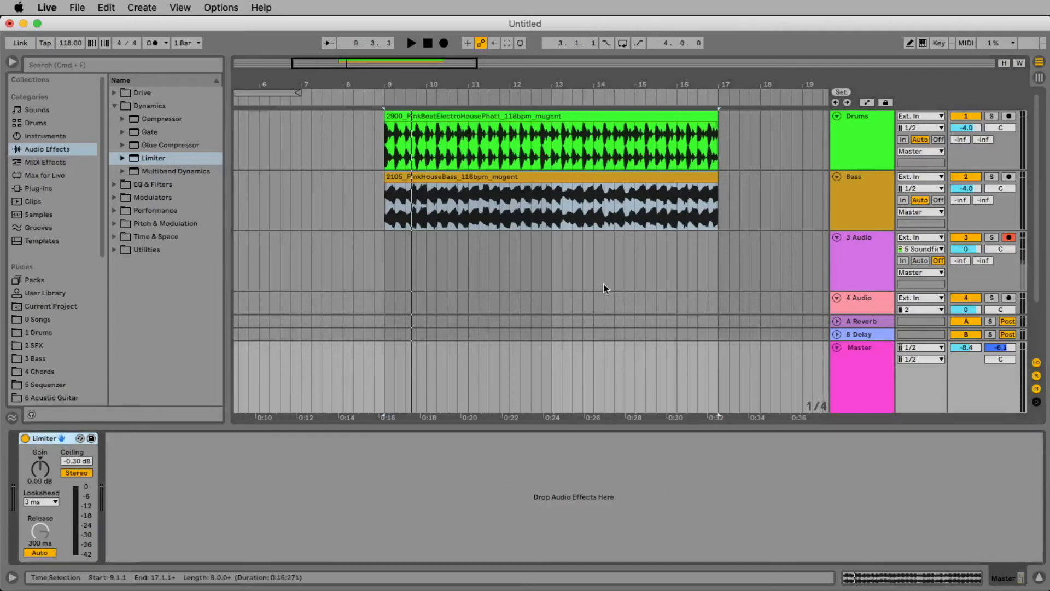
click(869, 358)
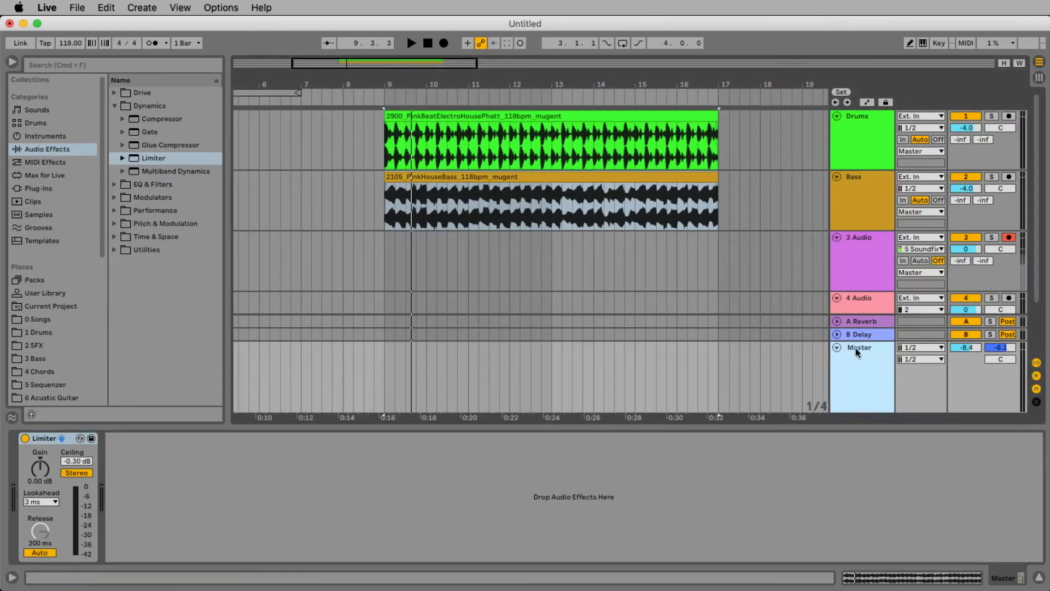
double_click(971, 348)
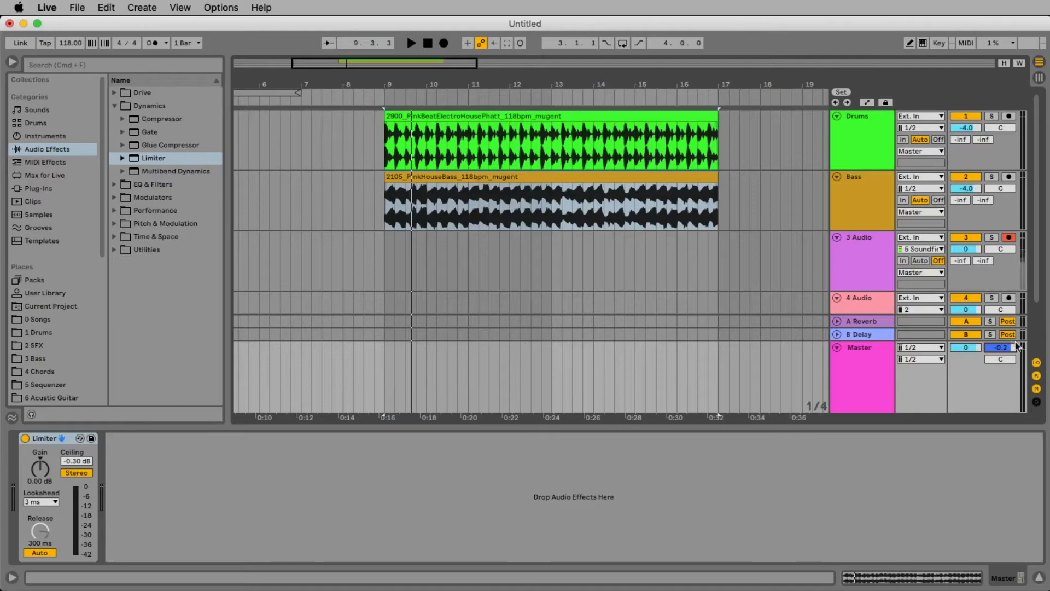
click(836, 349)
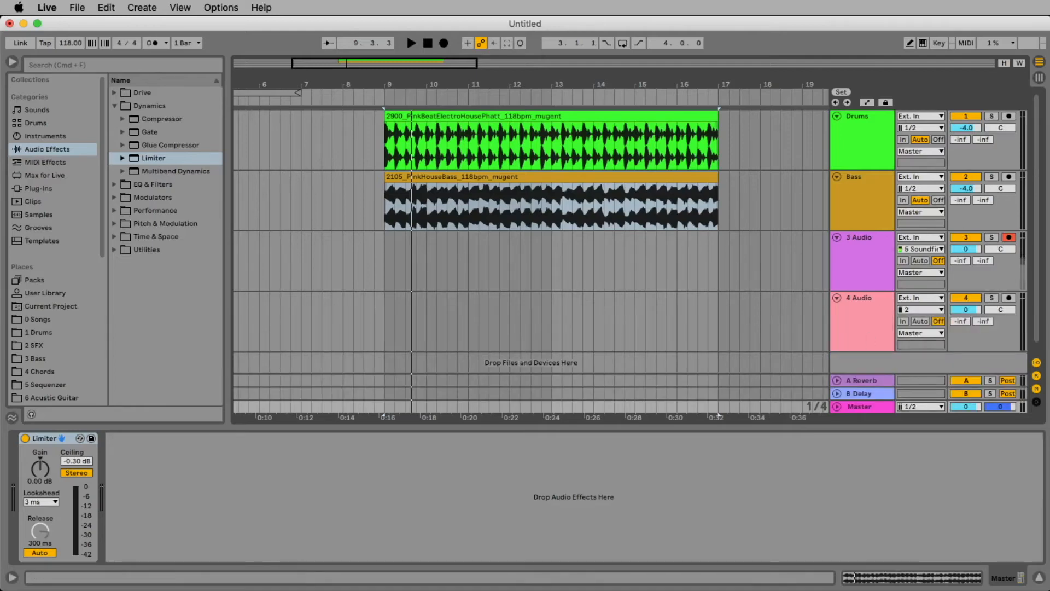
- Place the 2192_PinkWurlitzer_118bpm_Gm_mugent file from the Pink Mugent folder in Finder at bar 9 on the third track
key(super+Tab)
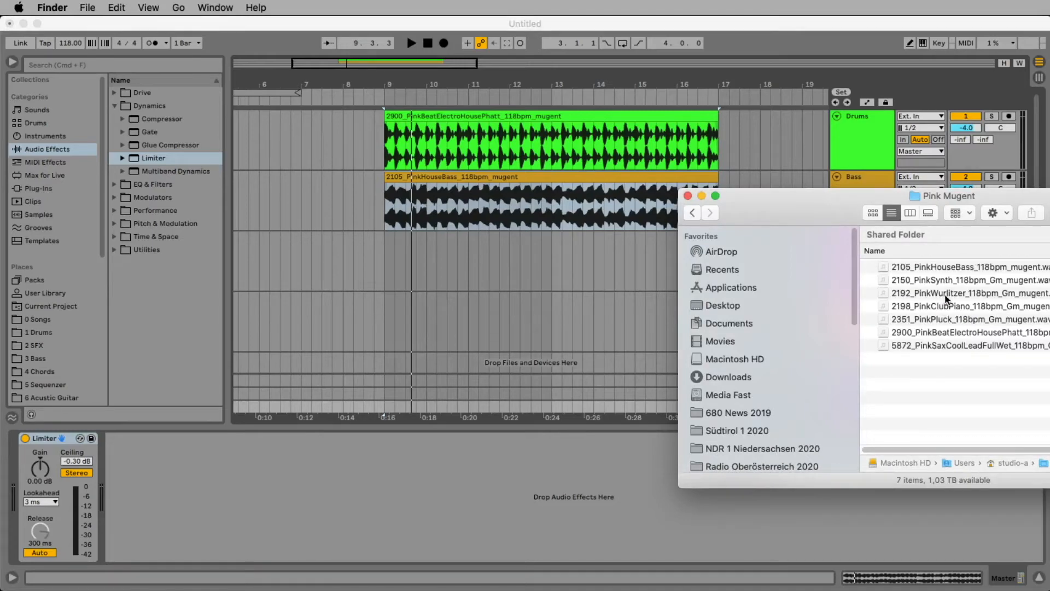
drag(947, 297, 383, 253)
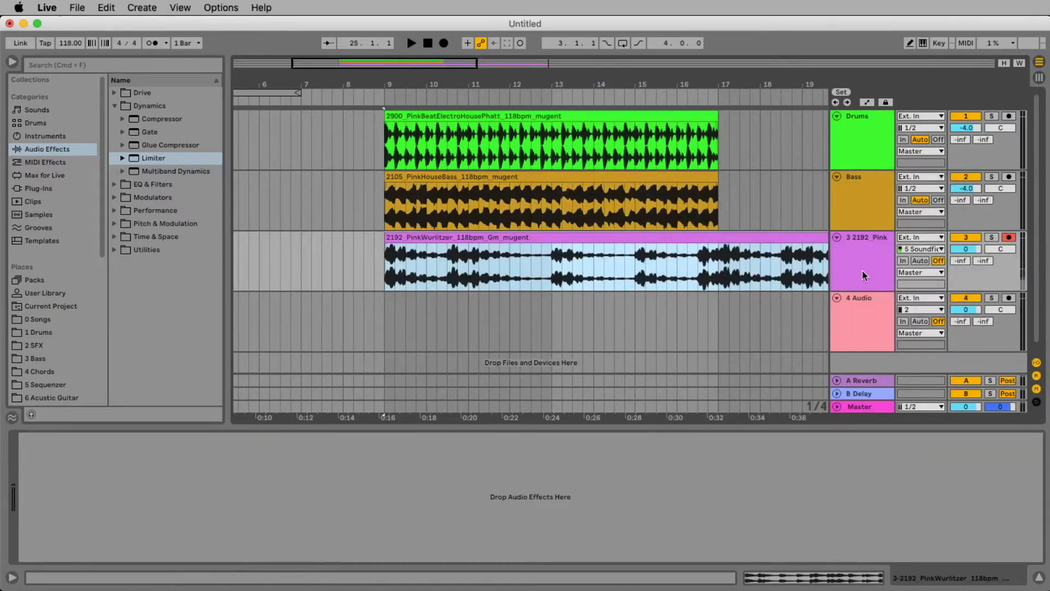
- Delete the third and fourth audio tracks, including the Wurlitzer clip
click(859, 264)
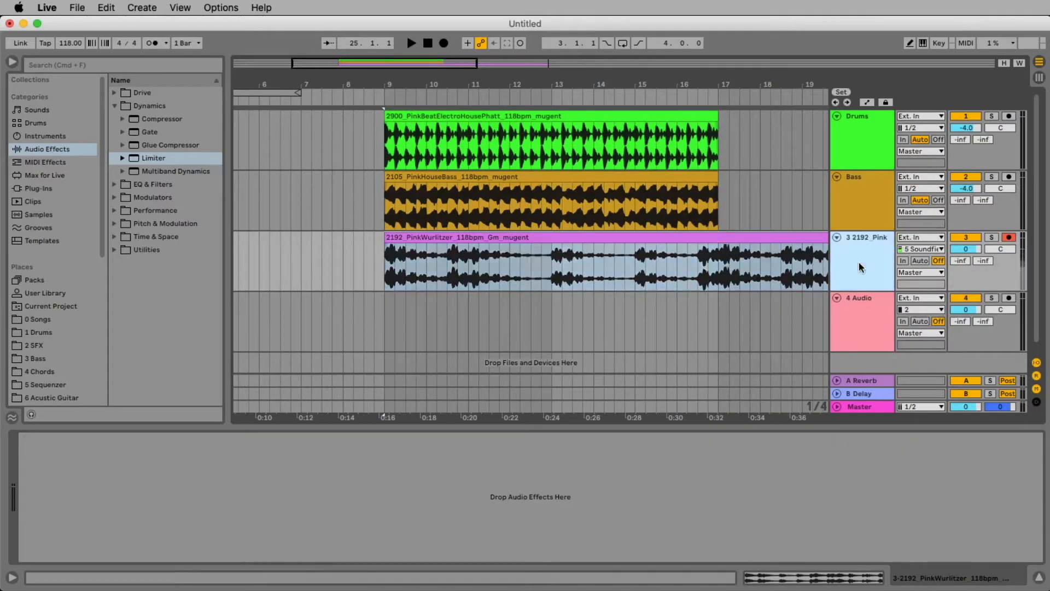
click(869, 344)
key(Delete)
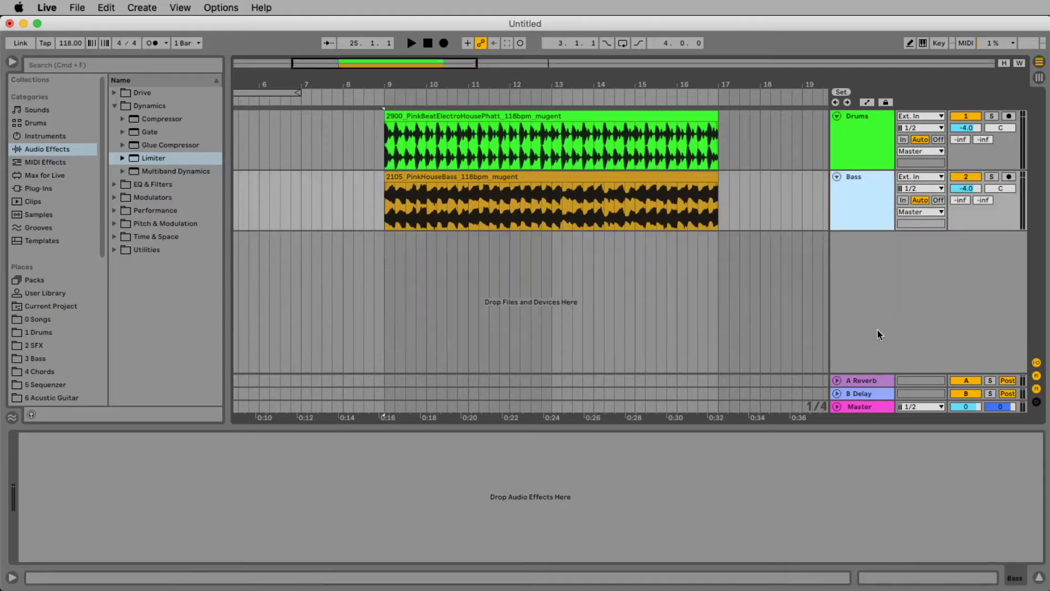
- Bring the PinkWurlitzer file from Finder into the empty area below Bass as a new track, and delete that track
key(super+Tab)
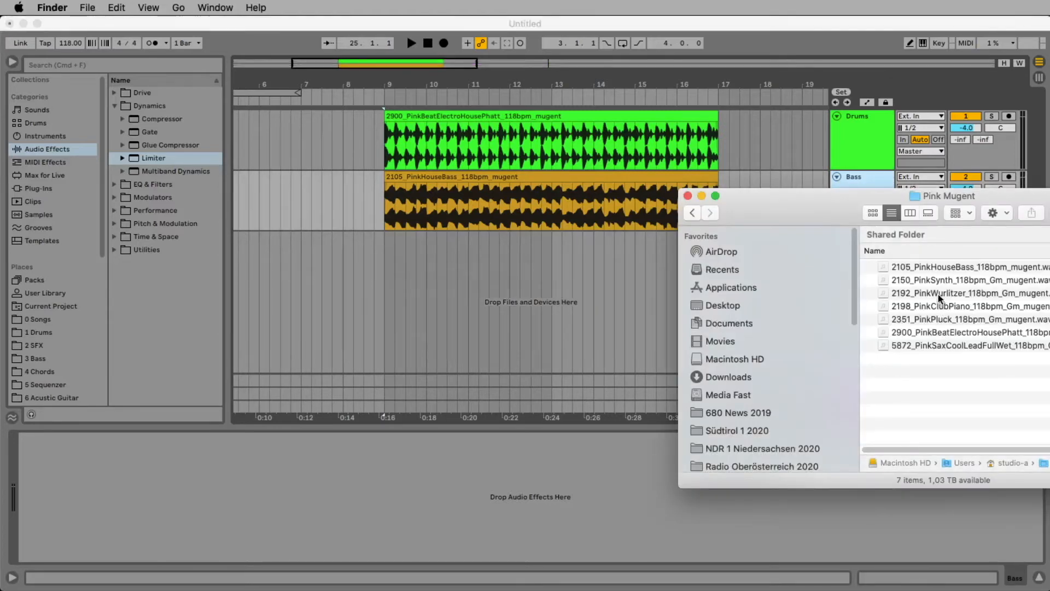
drag(939, 298, 385, 266)
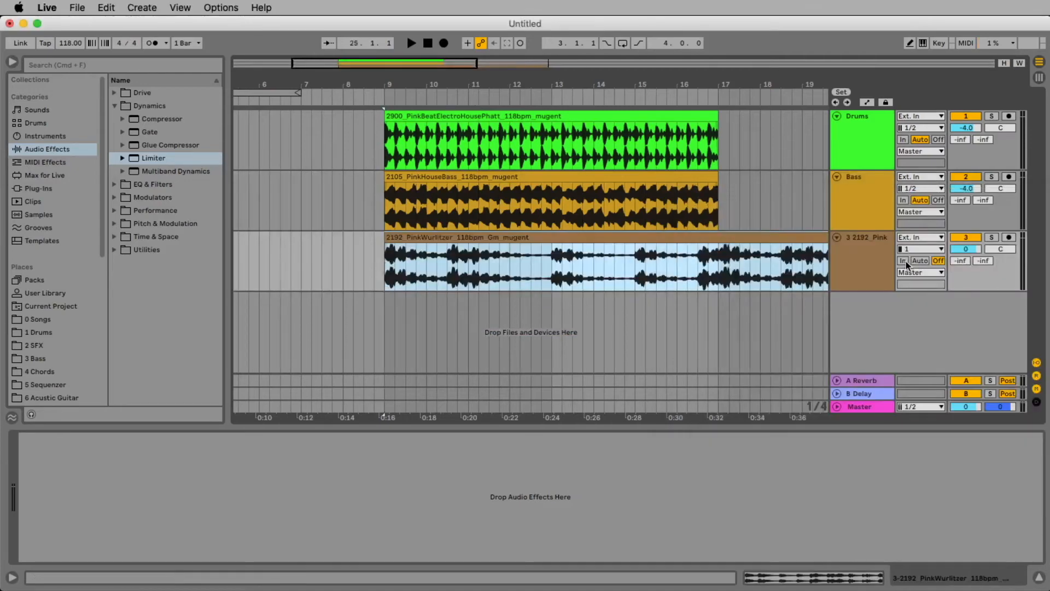
click(845, 247)
key(Delete)
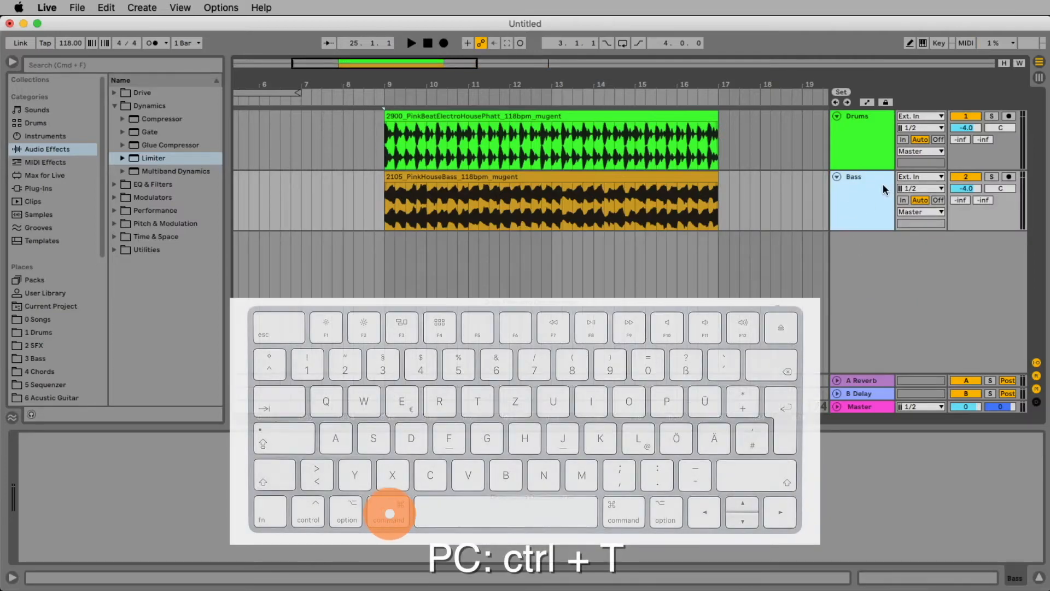
- Insert four new audio tracks below the Bass track
key(super+t)
key(super+t)
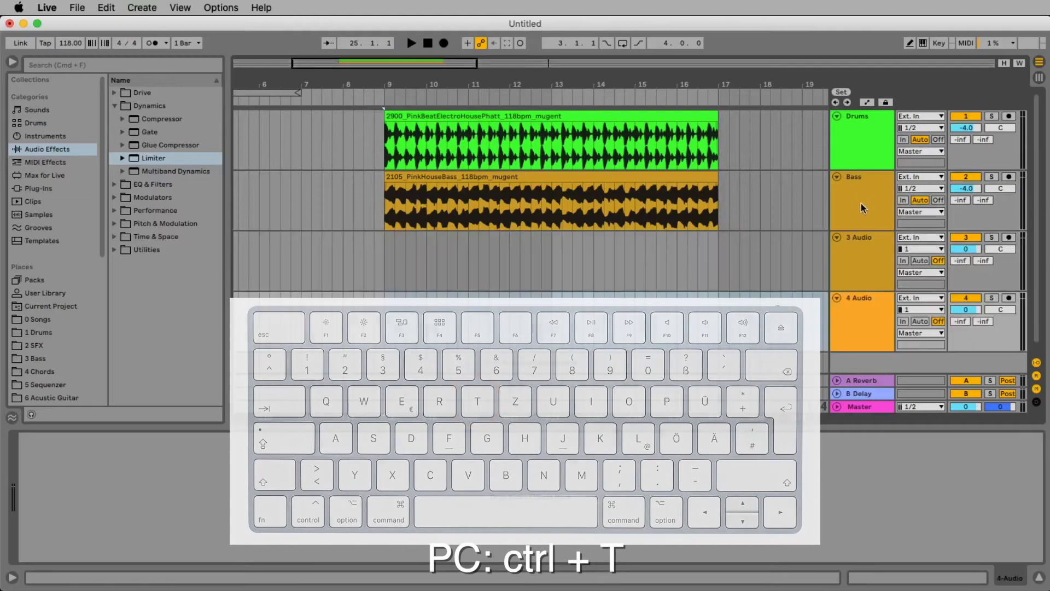
key(super+t)
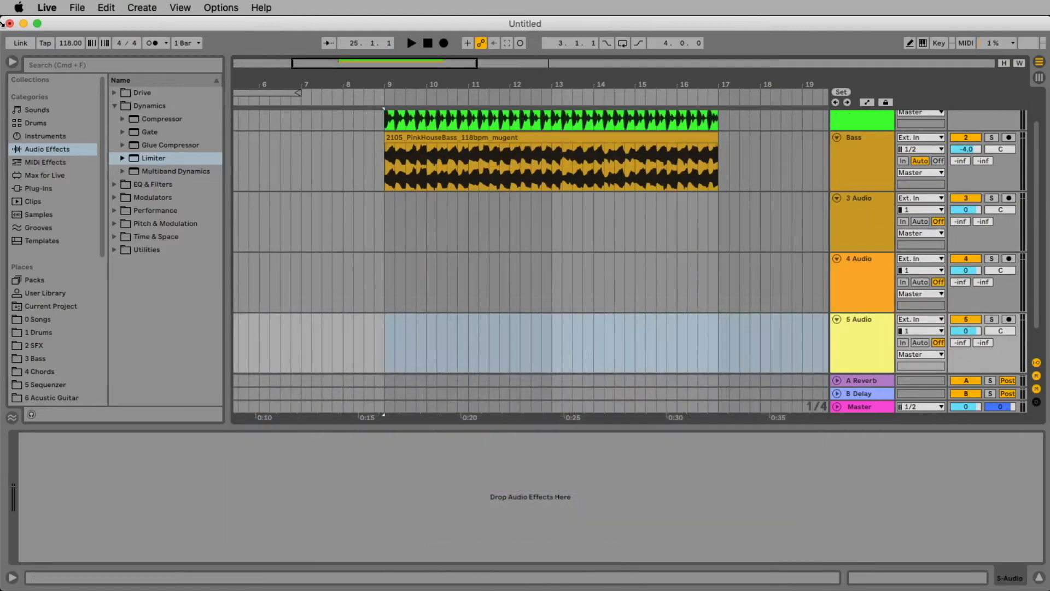
click(143, 7)
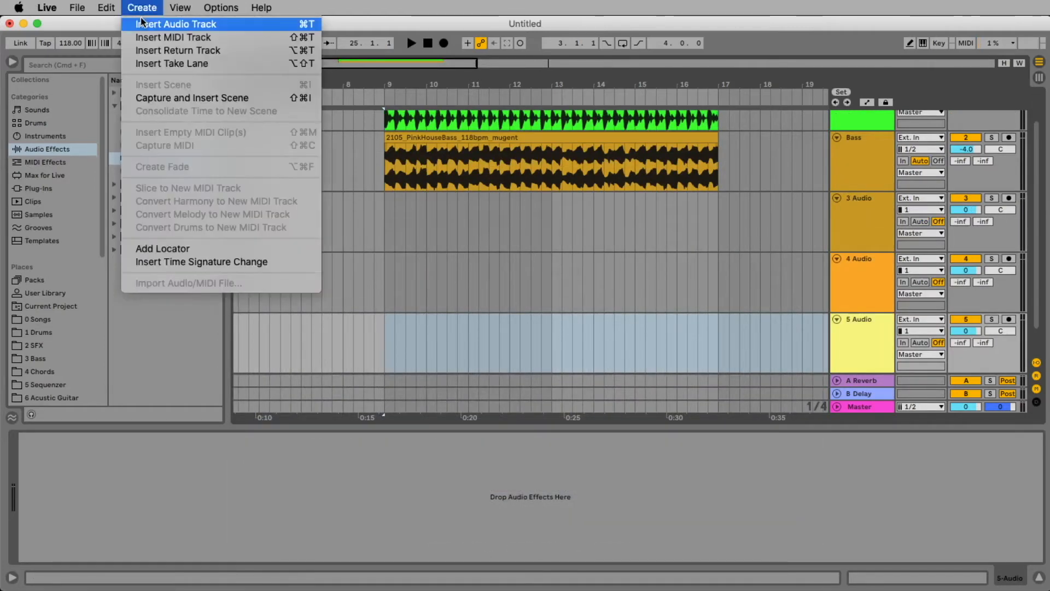
click(158, 26)
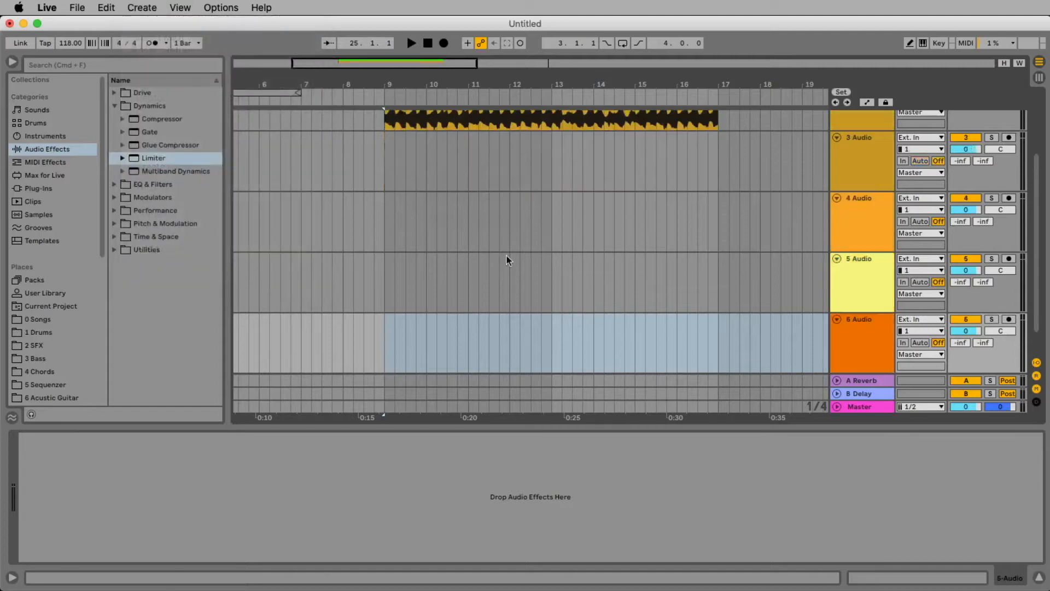
- Place the 2192_PinkWurlitzer_118bpm_Gm_mugent file from Finder at bar 9 on the empty third audio track
scroll(582, 269, up, 1)
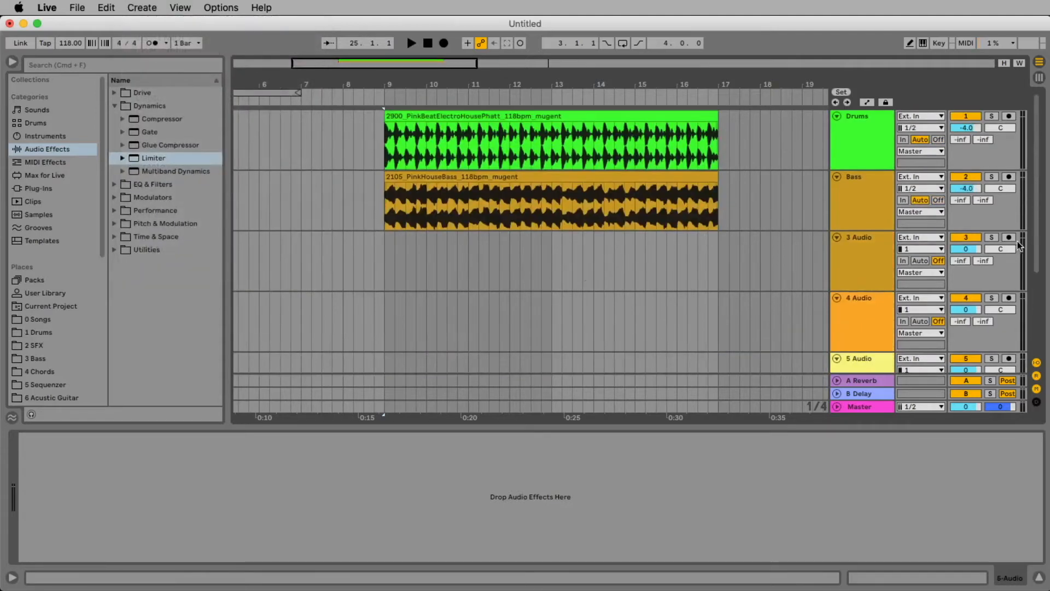
key(super+Tab)
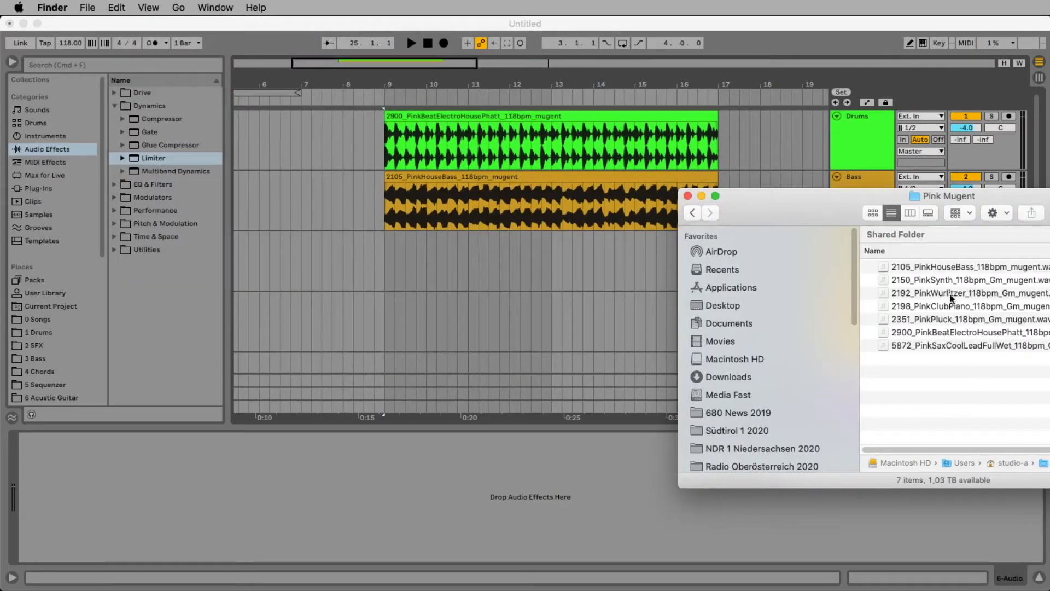
drag(952, 296, 386, 255)
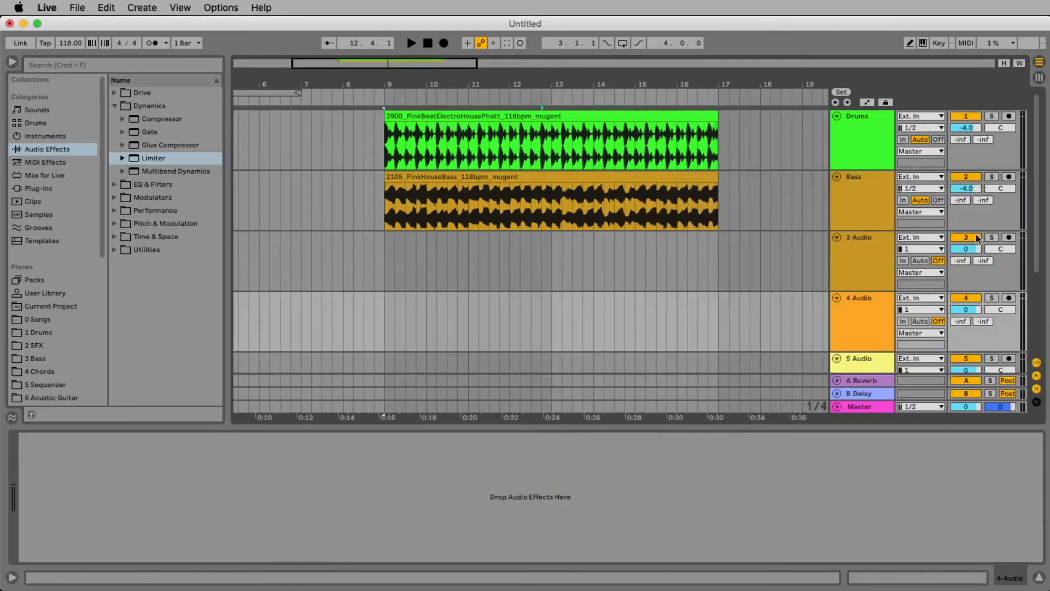
key(super+Tab)
drag(970, 294, 387, 264)
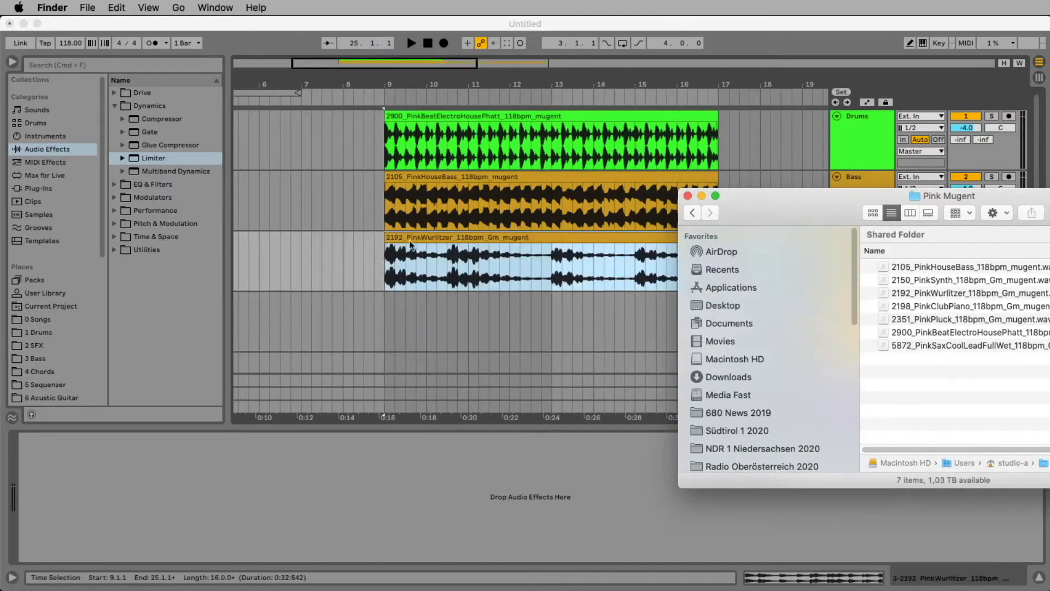
- Play the drums, bass and Wurlitzer loops together briefly from bar 9
click(414, 242)
key(space)
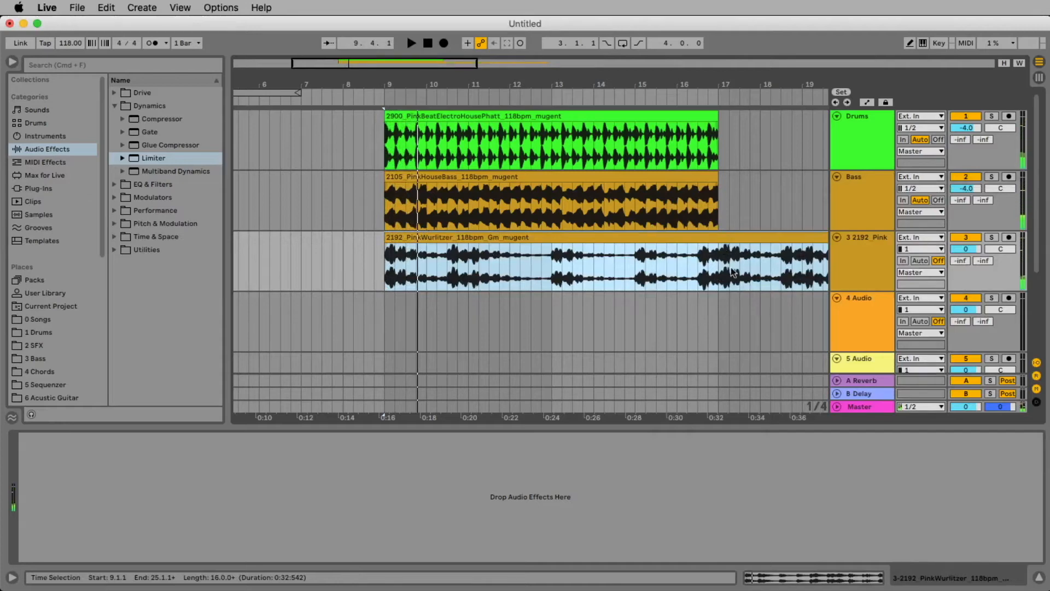
click(654, 179)
key(space)
- Compare the drums, bass and Wurlitzer clips and their tracks by selecting them in turn
click(648, 116)
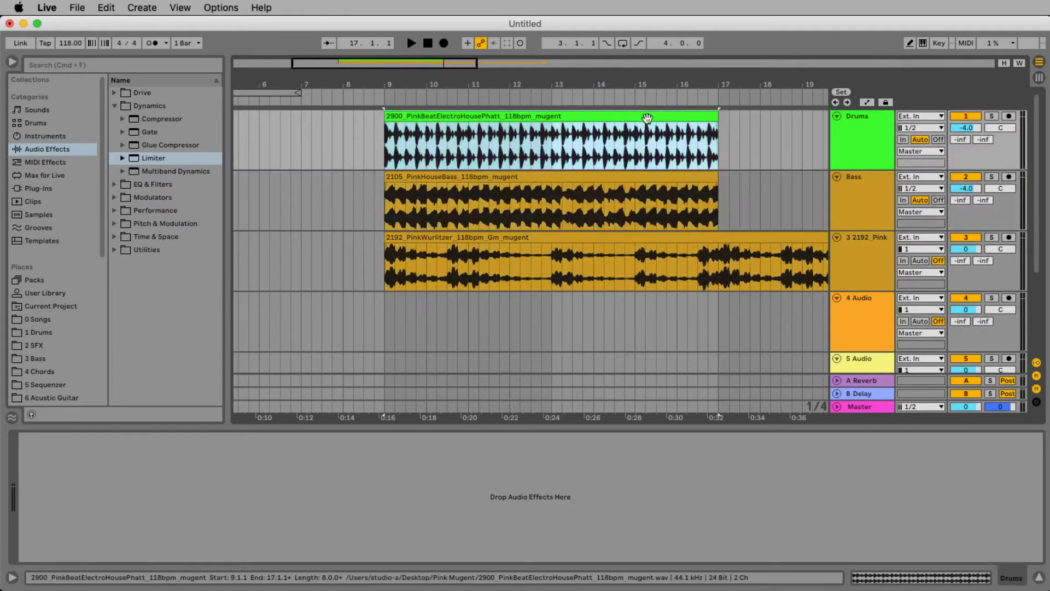
click(674, 177)
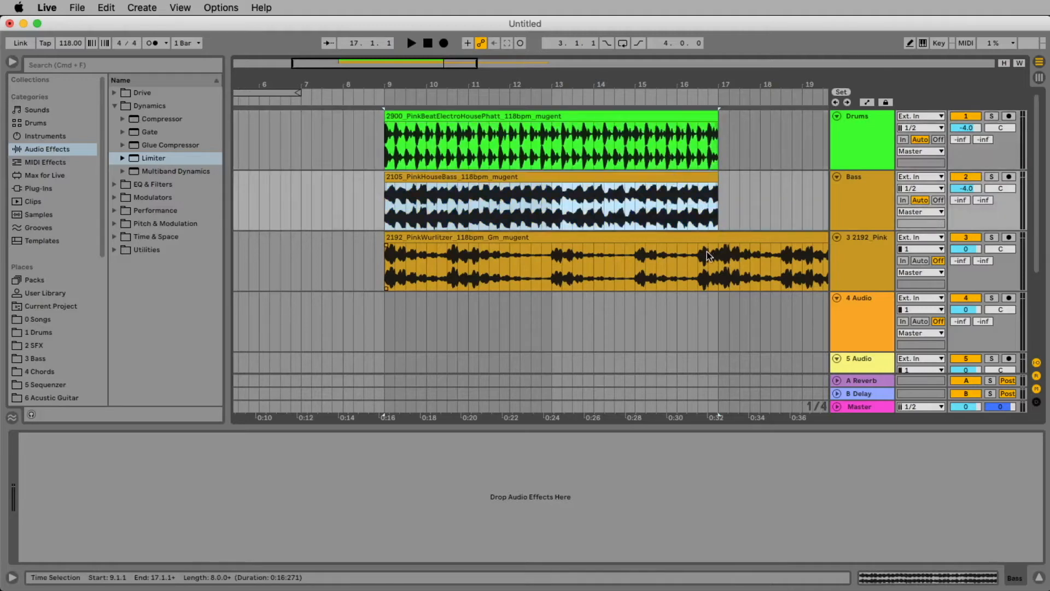
click(700, 241)
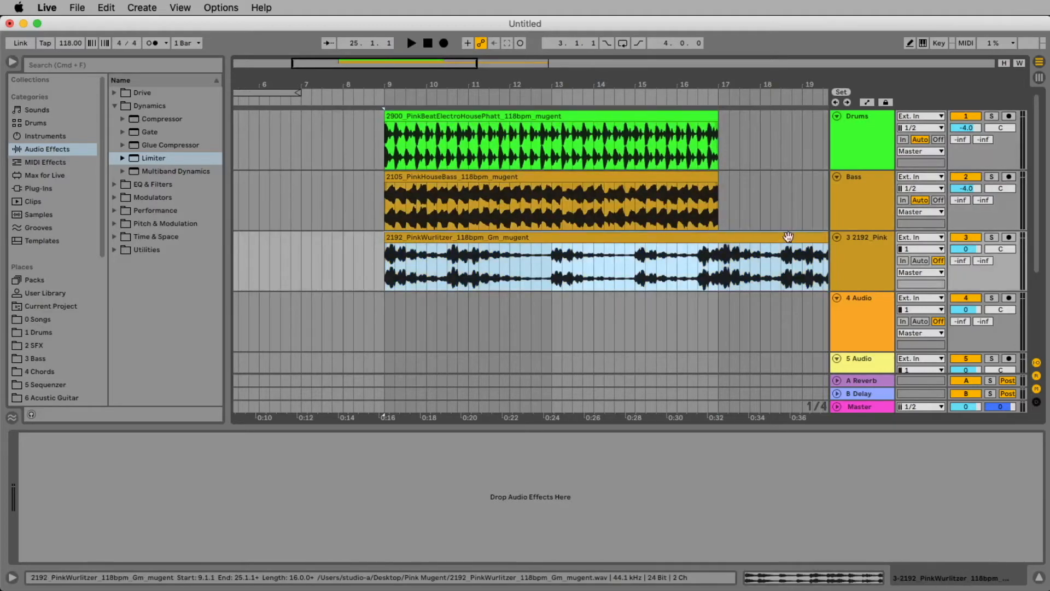
click(880, 247)
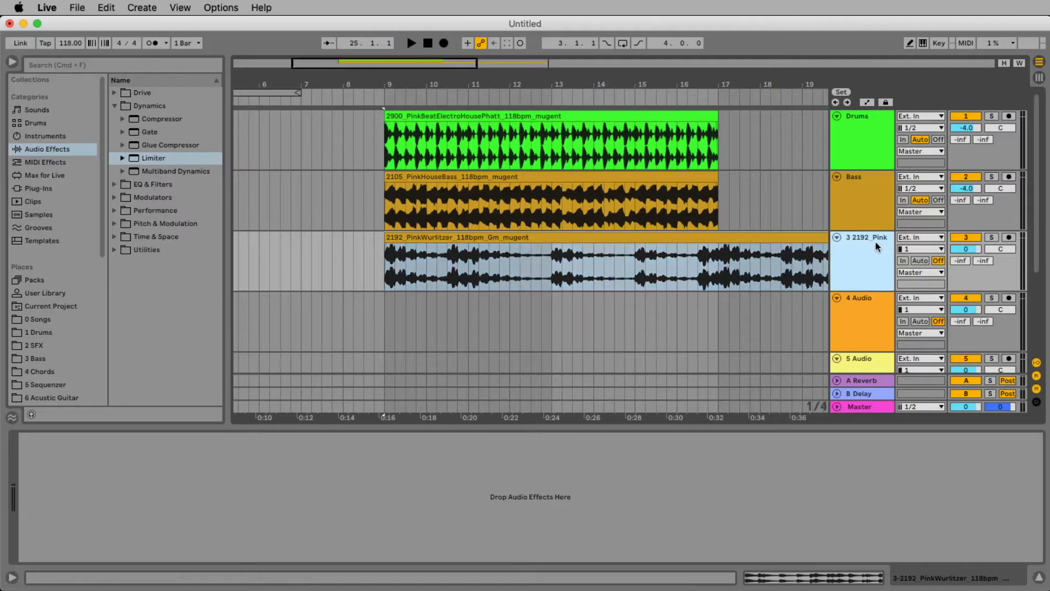
click(862, 217)
click(826, 133)
click(851, 174)
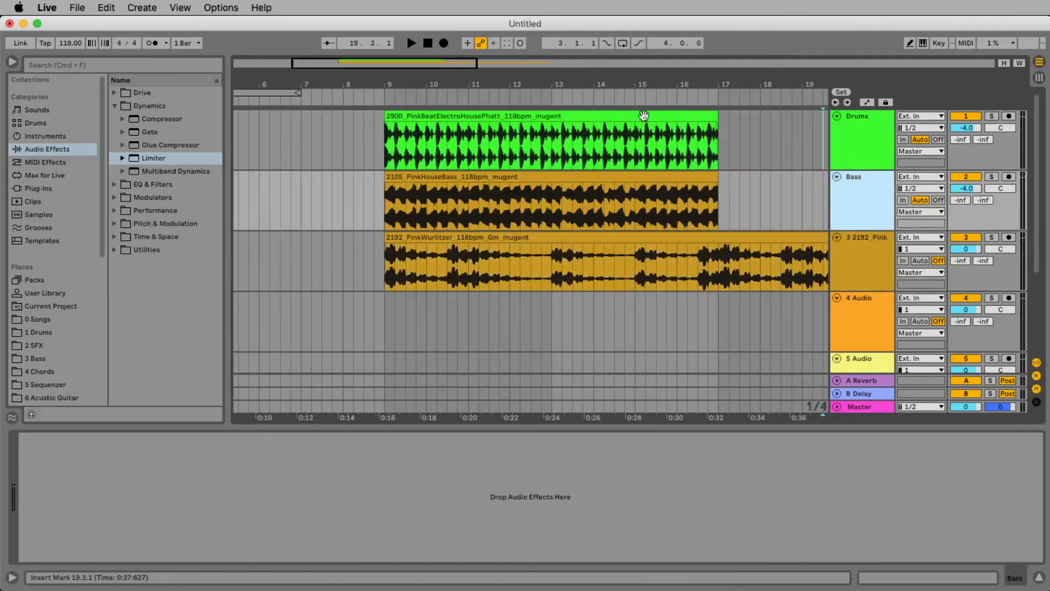
click(641, 116)
click(644, 251)
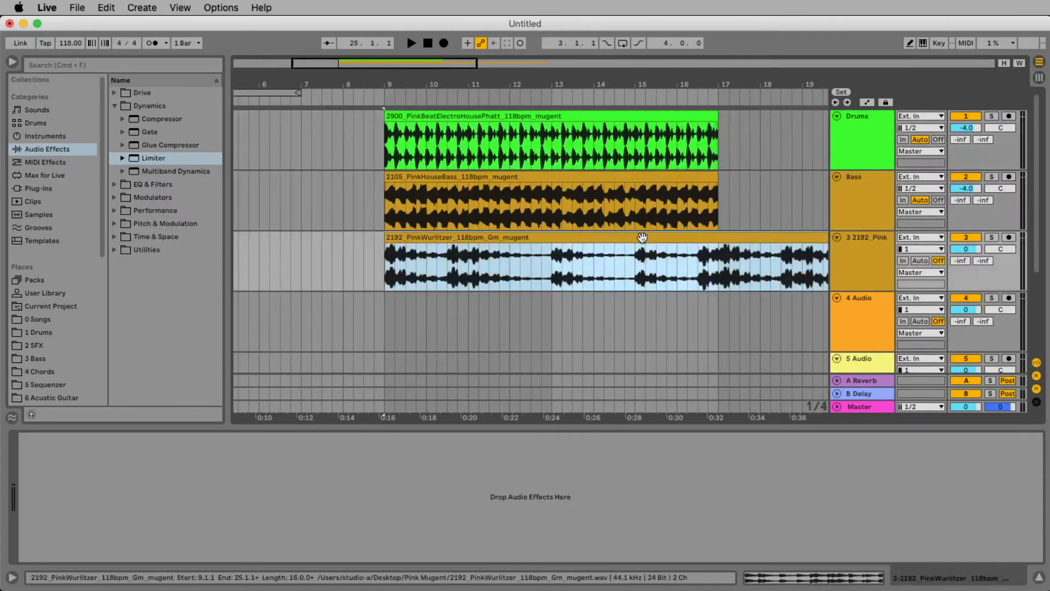
- Bring the Wurlitzer track's volume down to -inf dB, raise it during playback from bar 9 and settle it at -12.0 dB
click(777, 304)
click(841, 256)
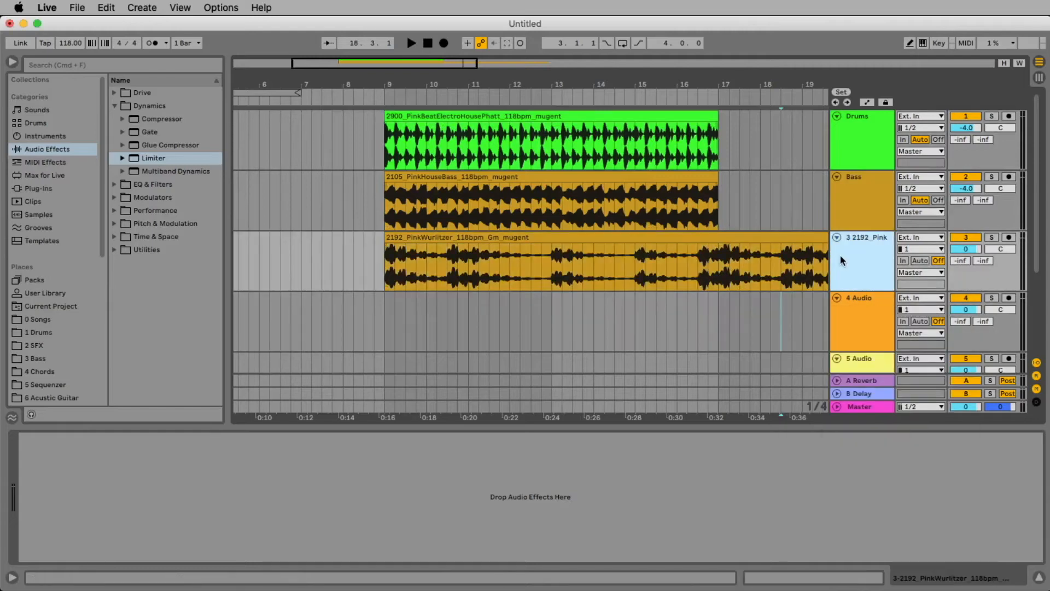
drag(960, 255, 960, 329)
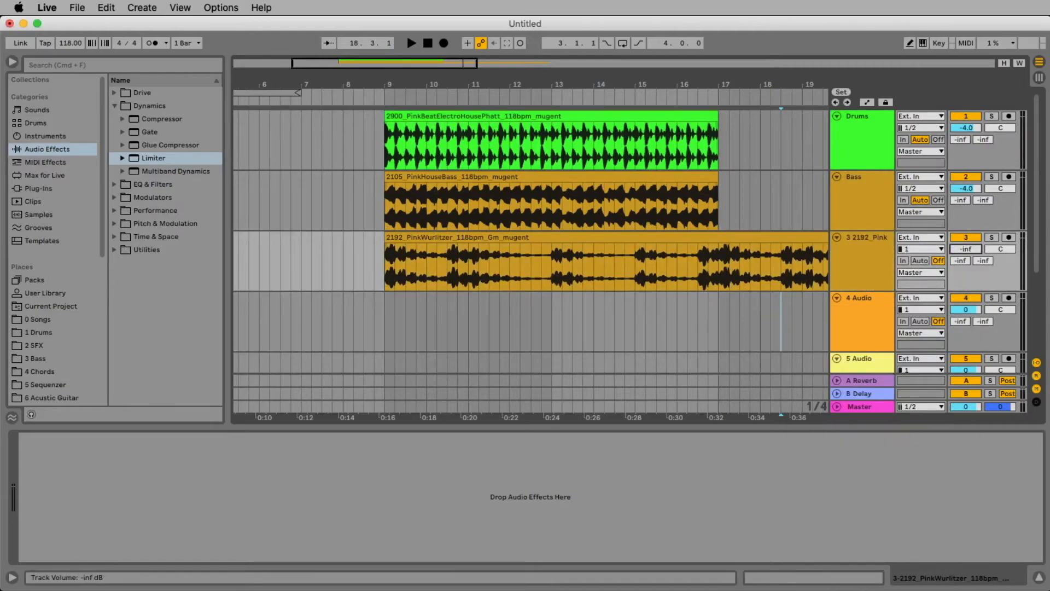
click(750, 234)
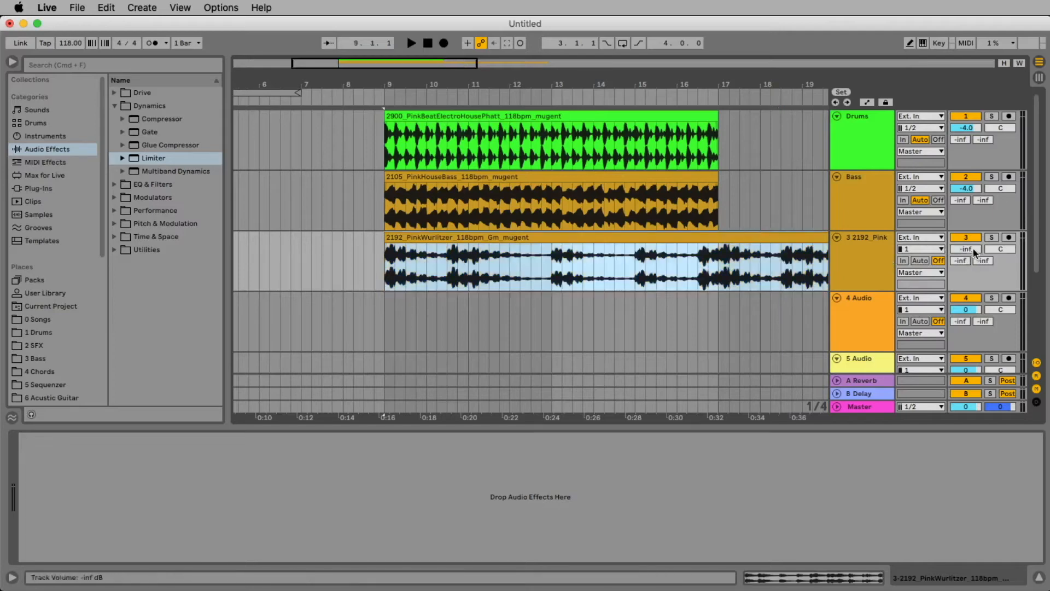
mouse_move(970, 248)
mouse_down()
mouse_move(966, 260)
mouse_move(971, 226)
mouse_move(975, 250)
mouse_up()
key(space)
key(space)
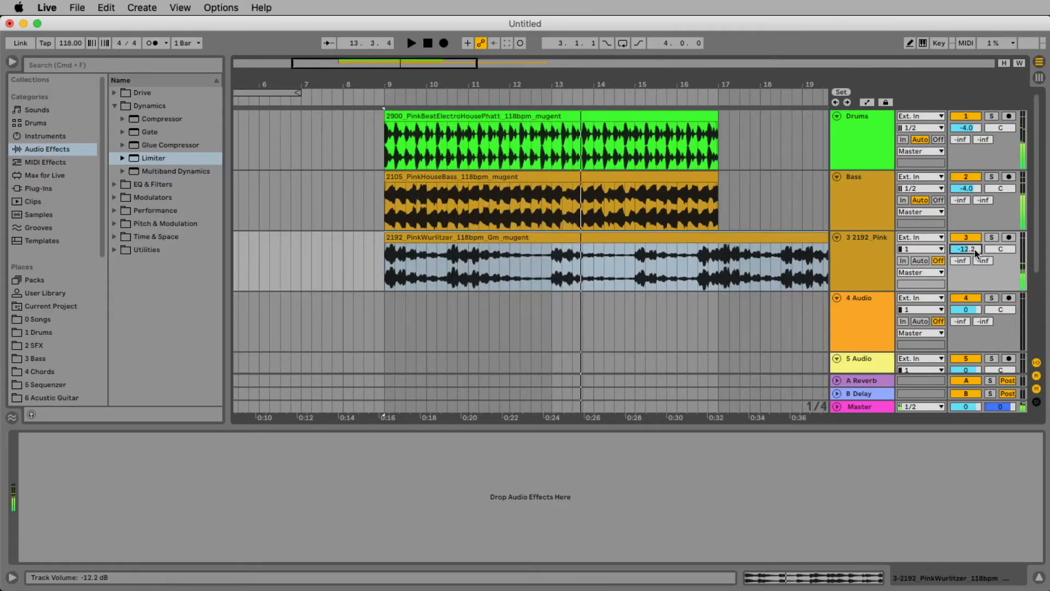
key(Delete)
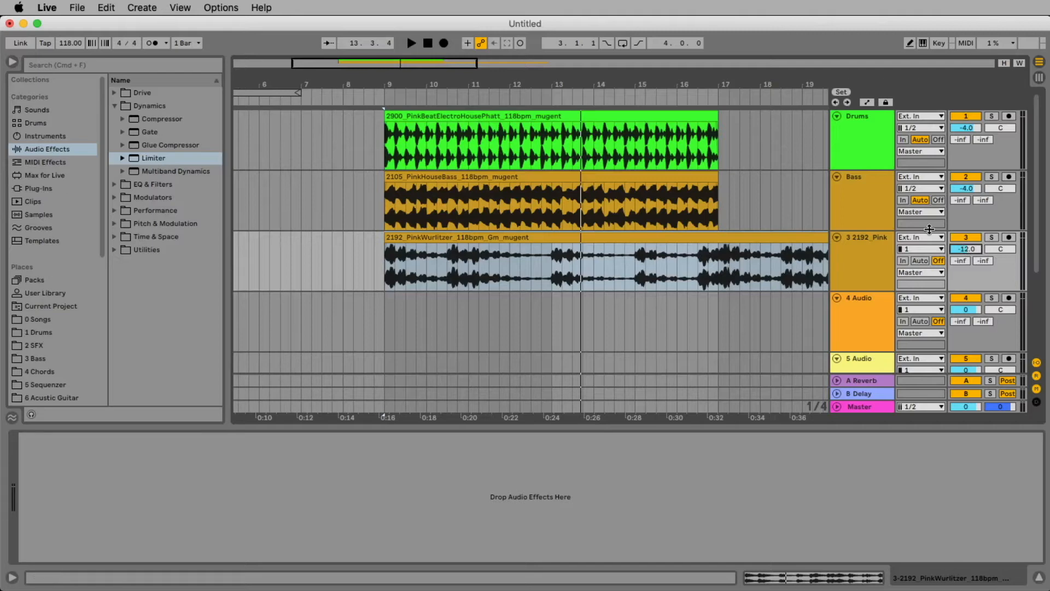
- Play the drums, bass and Wurlitzer loops briefly from bar 9 to check the new balance
click(710, 236)
key(space)
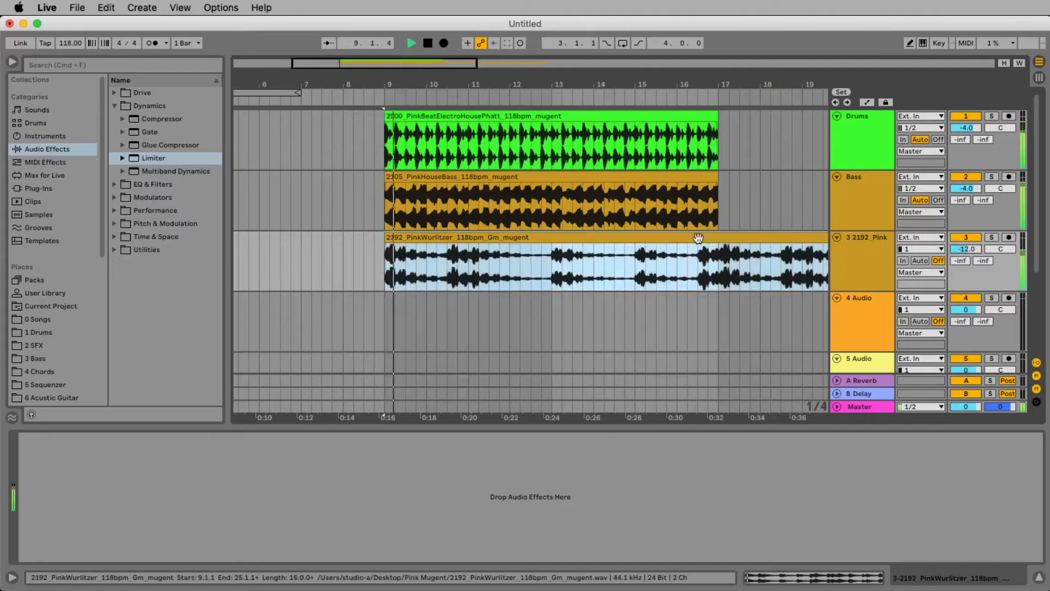
key(space)
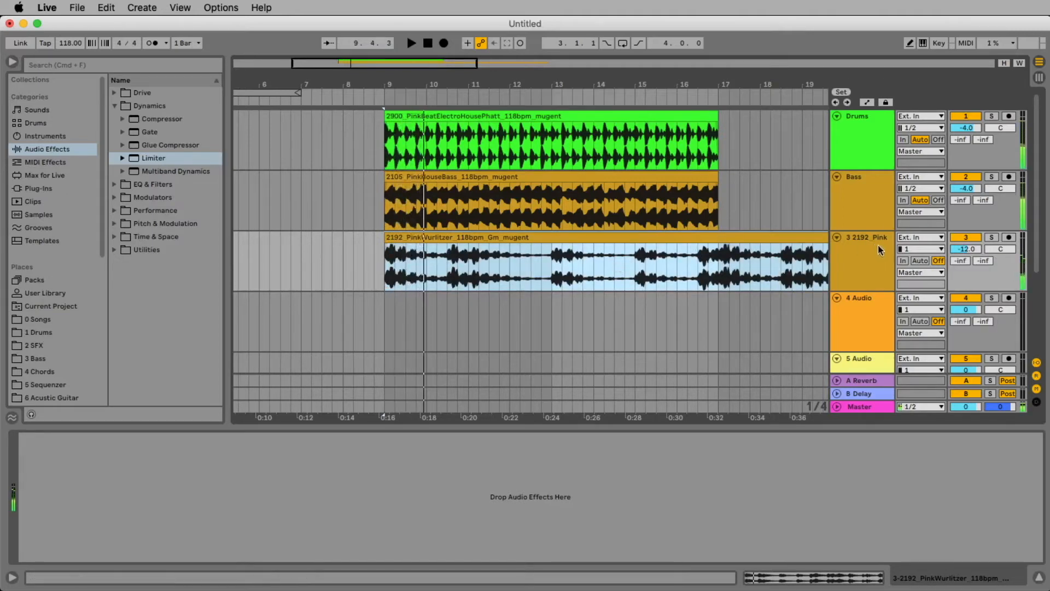
- Colour the Wurlitzer track blue and rename it Keys
right_click(872, 245)
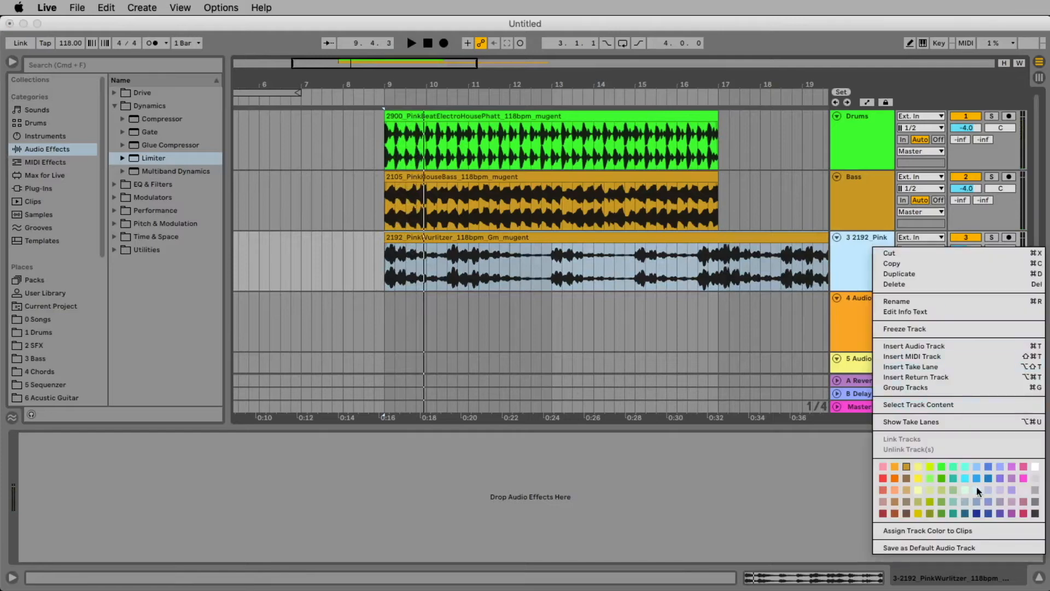
click(989, 465)
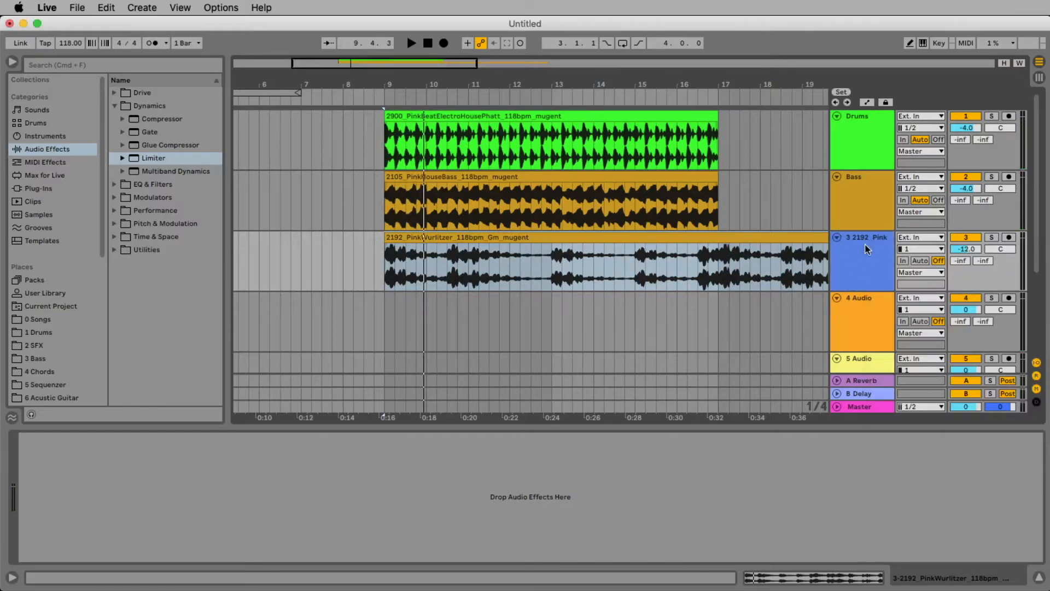
key(super+r)
text(Keys)
key(Return)
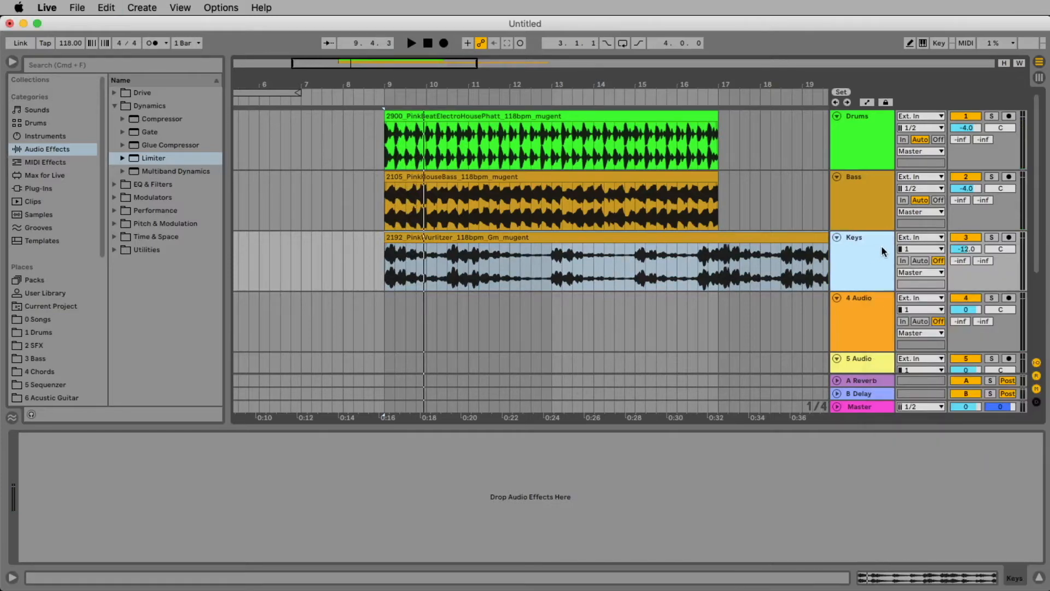
- Colour the 2192_PinkWurlitzer_118bpm_Gm_mugent clip blue to match the Keys track
right_click(803, 236)
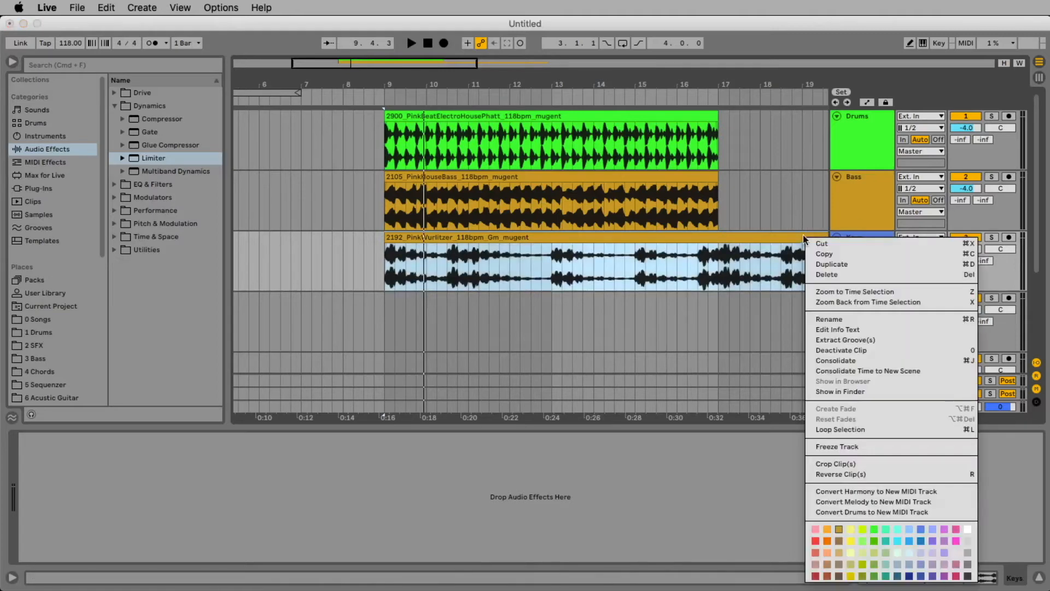
click(920, 539)
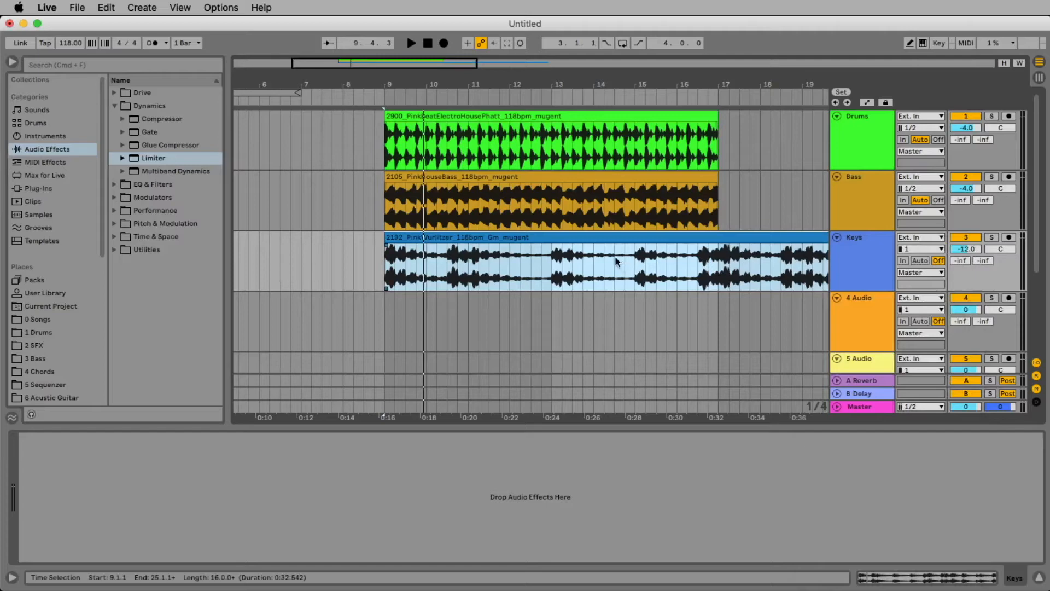
right_click(596, 239)
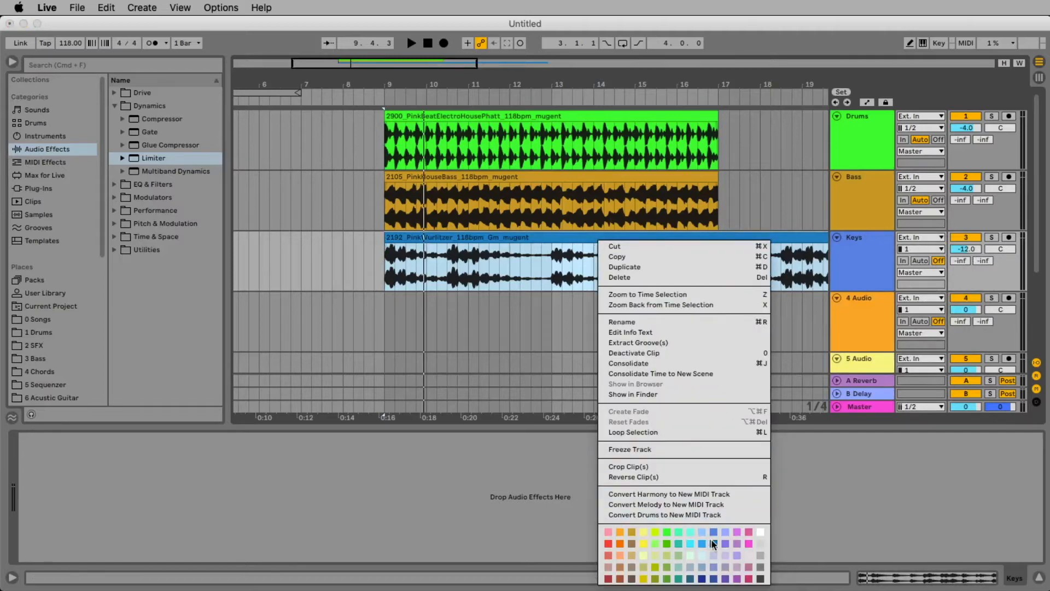
click(878, 265)
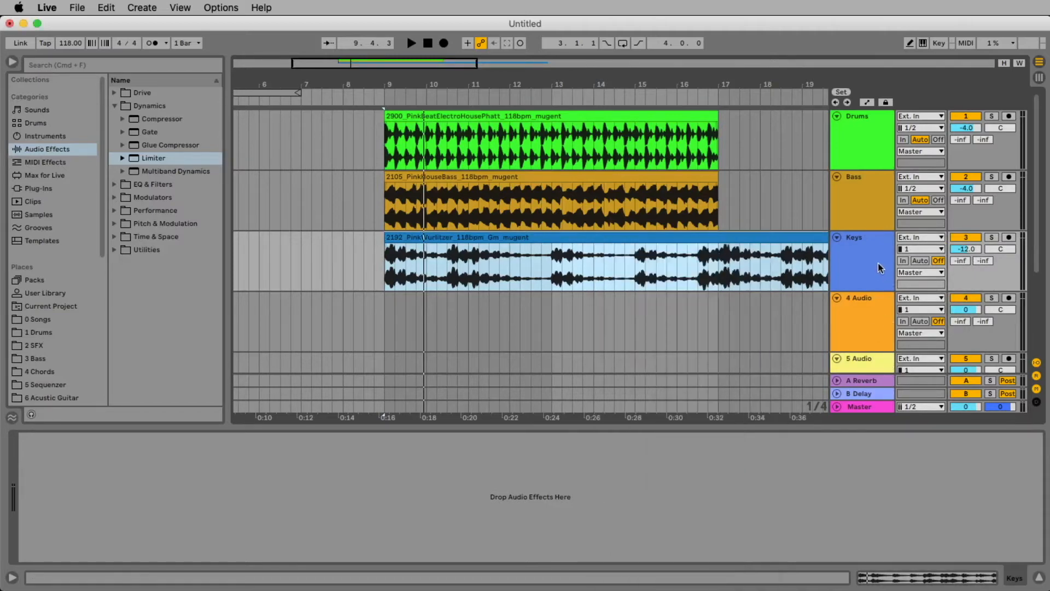
- Compare the length of the Keys clip with the Bass and Drums clips in the arrangement
drag(709, 75, 542, 49)
click(559, 238)
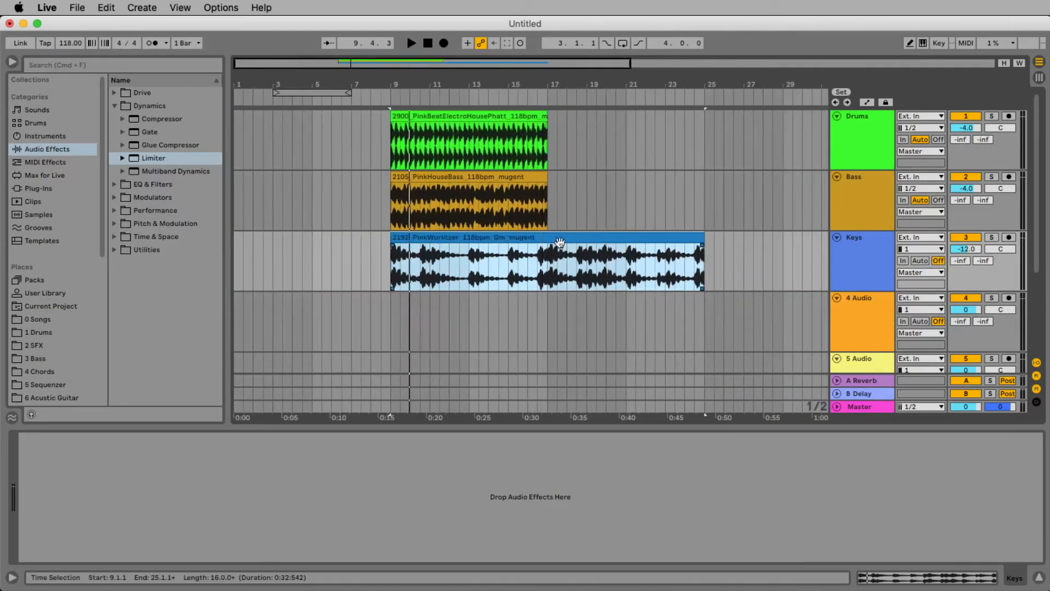
click(539, 270)
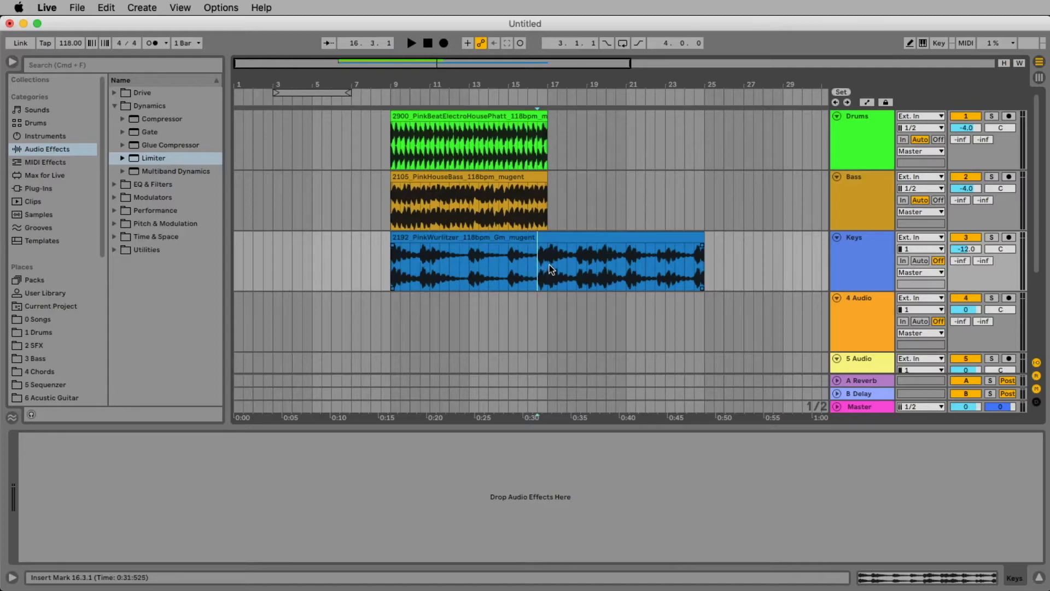
click(538, 176)
click(514, 116)
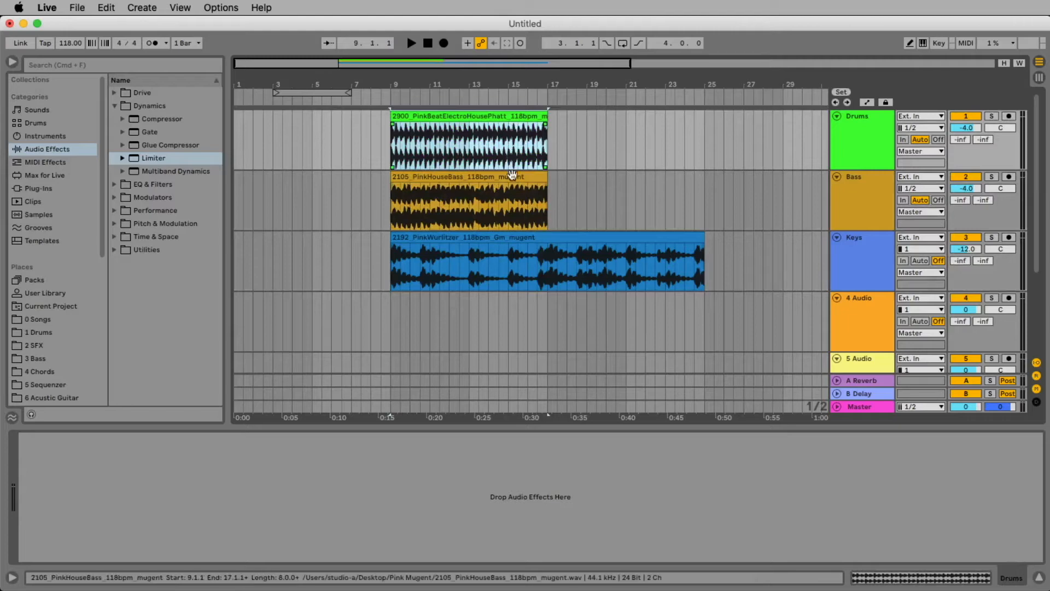
click(514, 179)
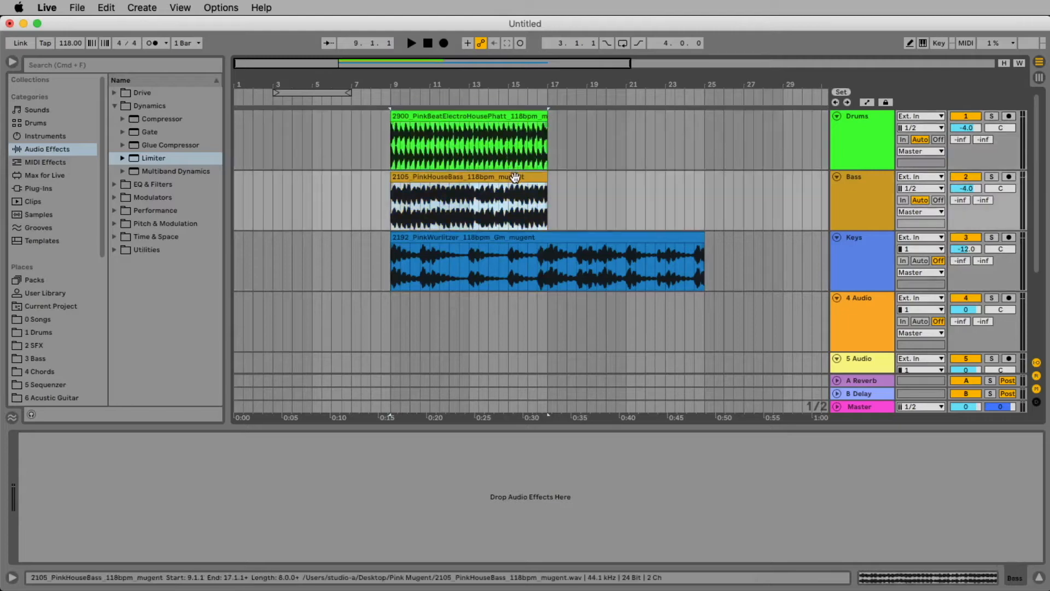
click(486, 116)
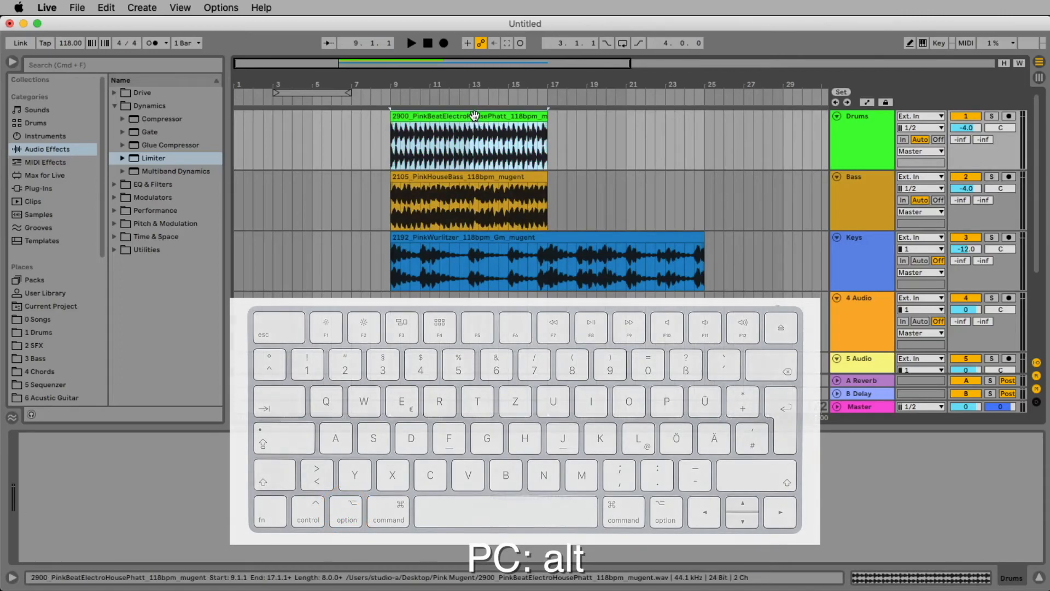
- Copy the drum clip along the Drums track to bar 18 and then to bar 17, deleting each copy
drag(476, 116, 478, 116)
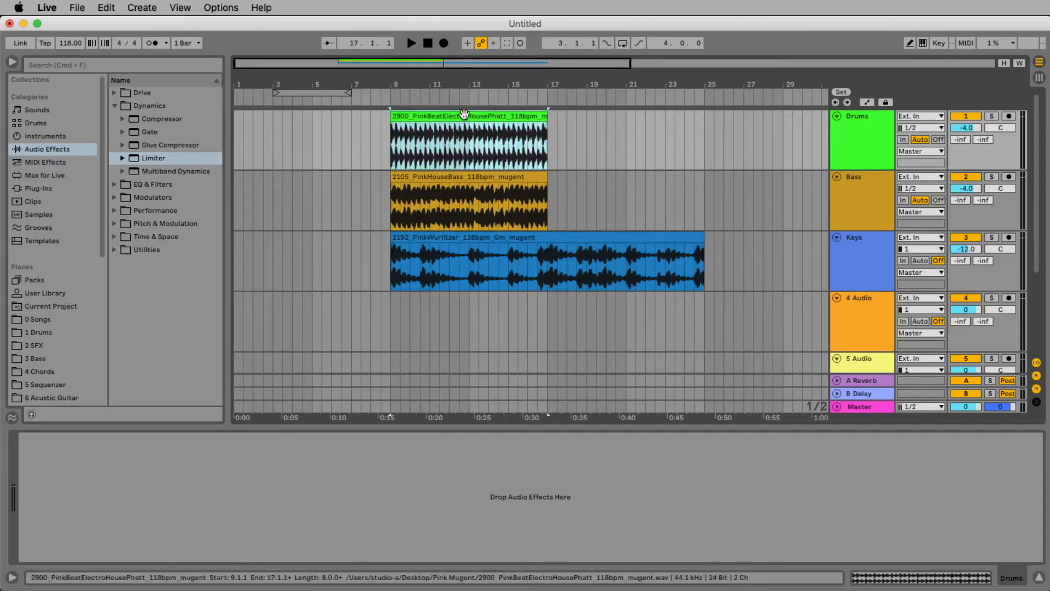
mouse_move(462, 156)
mouse_down()
mouse_move(509, 151)
mouse_move(439, 153)
mouse_move(450, 145)
mouse_up()
drag(450, 118, 634, 136)
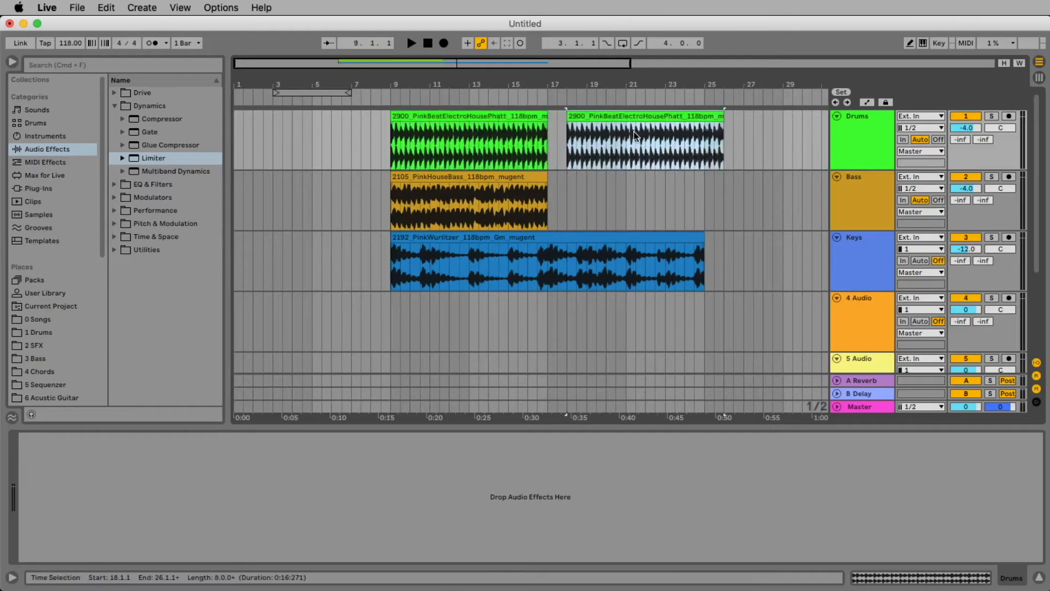
click(637, 120)
key(Delete)
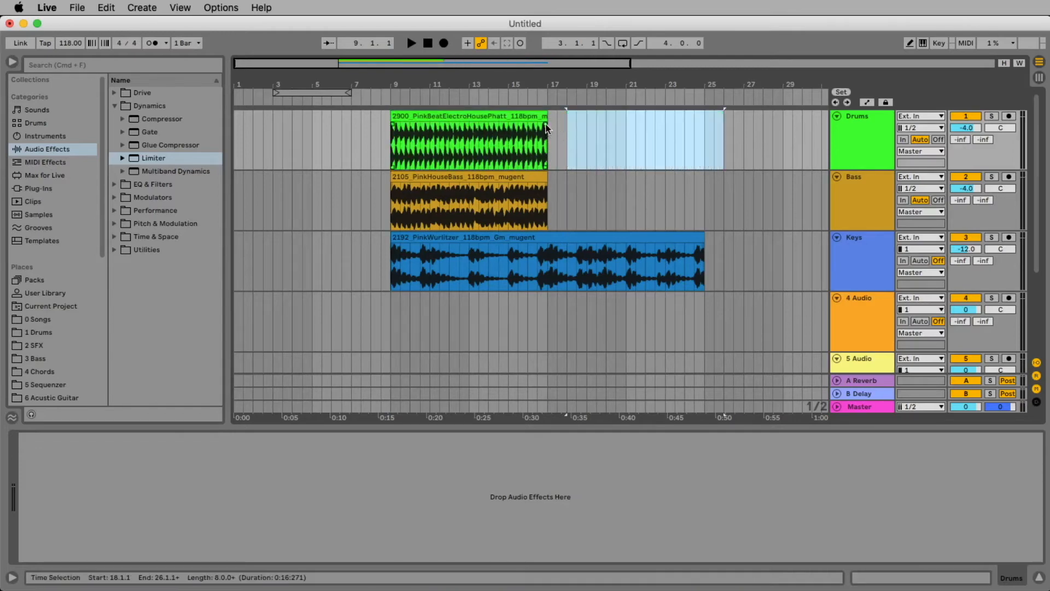
drag(489, 117, 645, 127)
key(Delete)
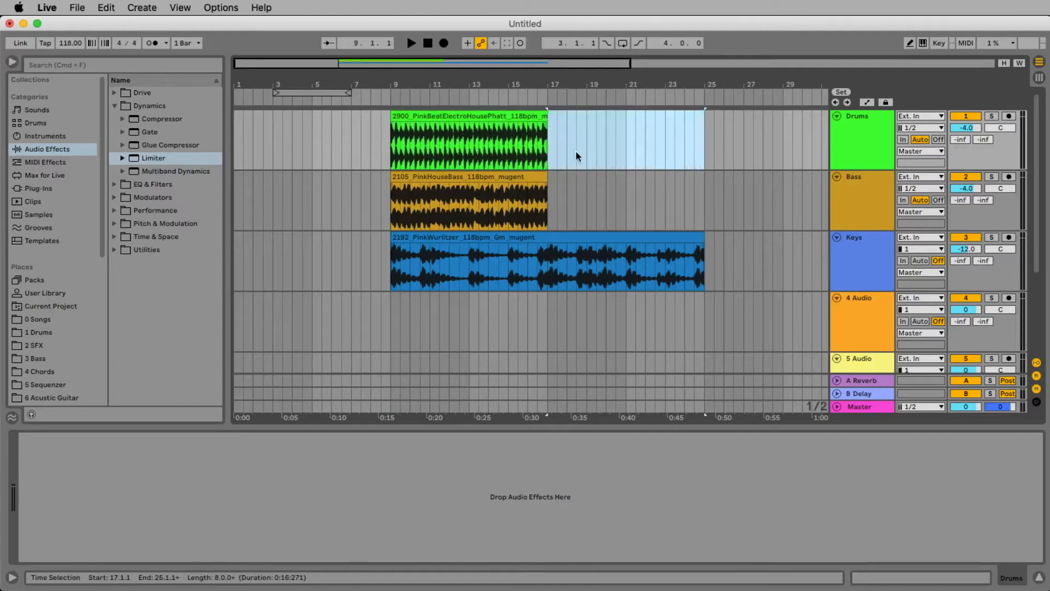
- Duplicate the drum and bass clips together to bar 17 and delete both duplicates
click(507, 116)
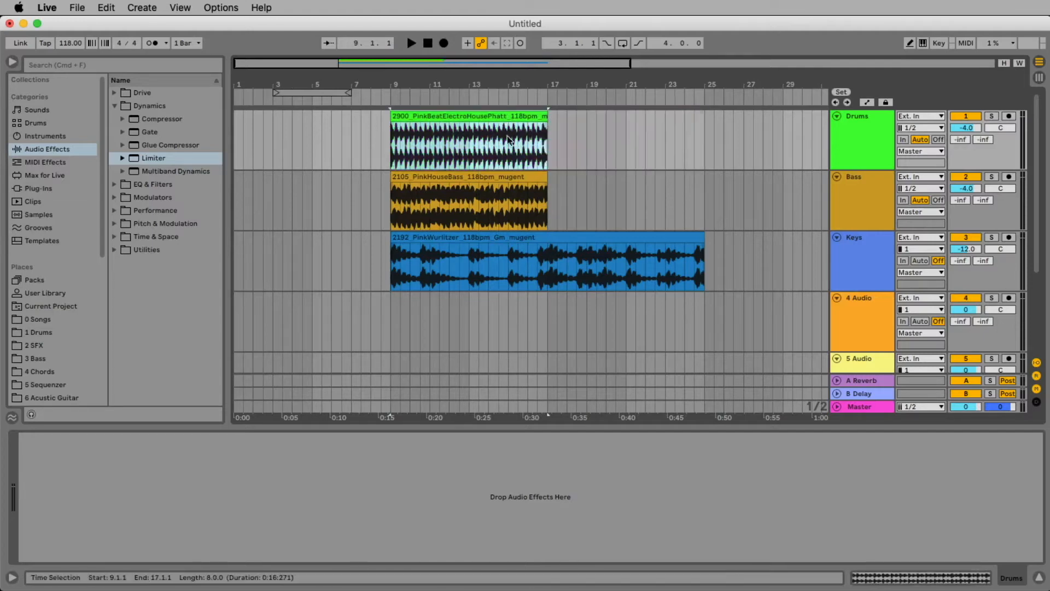
shift+click(514, 178)
key(super+d)
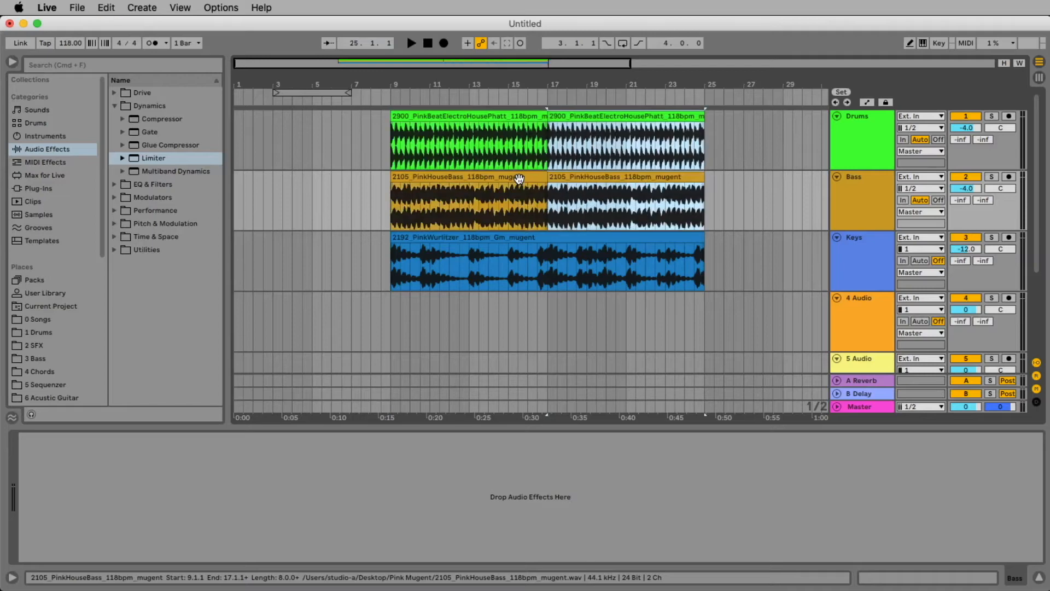
key(Delete)
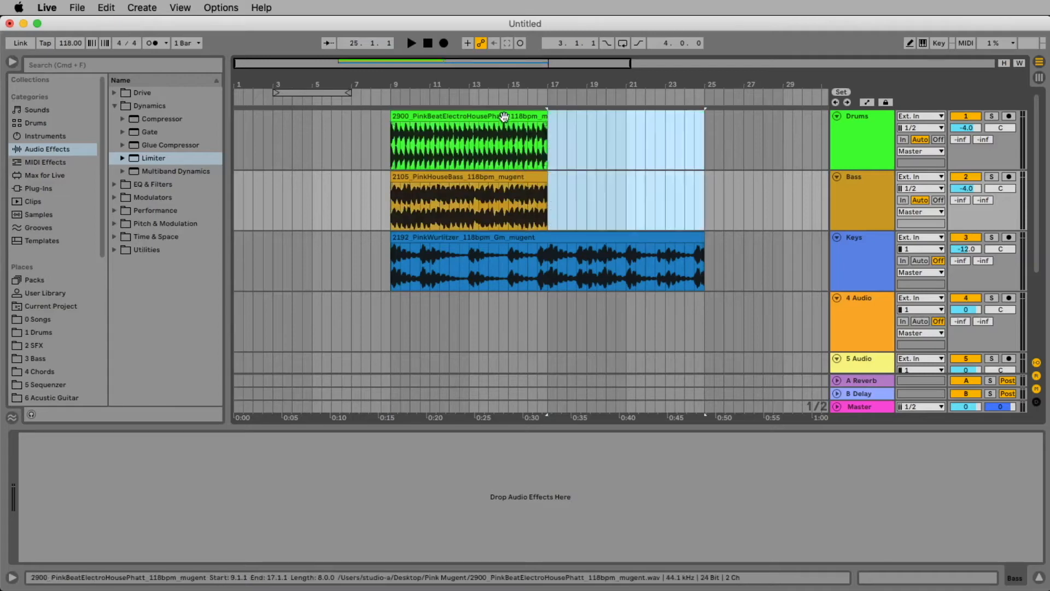
- Open the drum clip's settings and turn on Warp and Loop for it
click(501, 117)
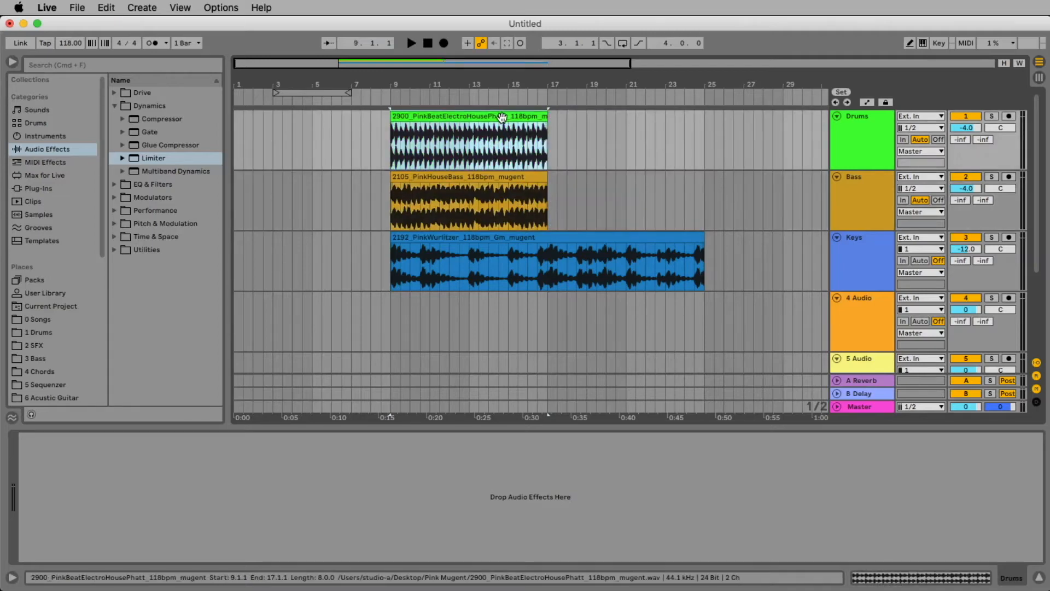
double_click(502, 117)
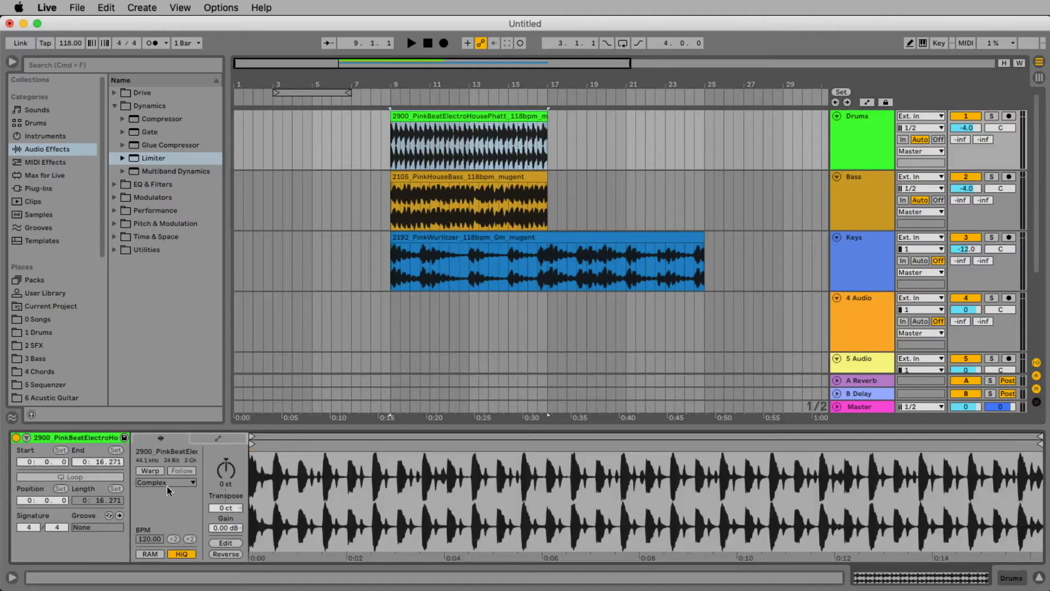
click(159, 470)
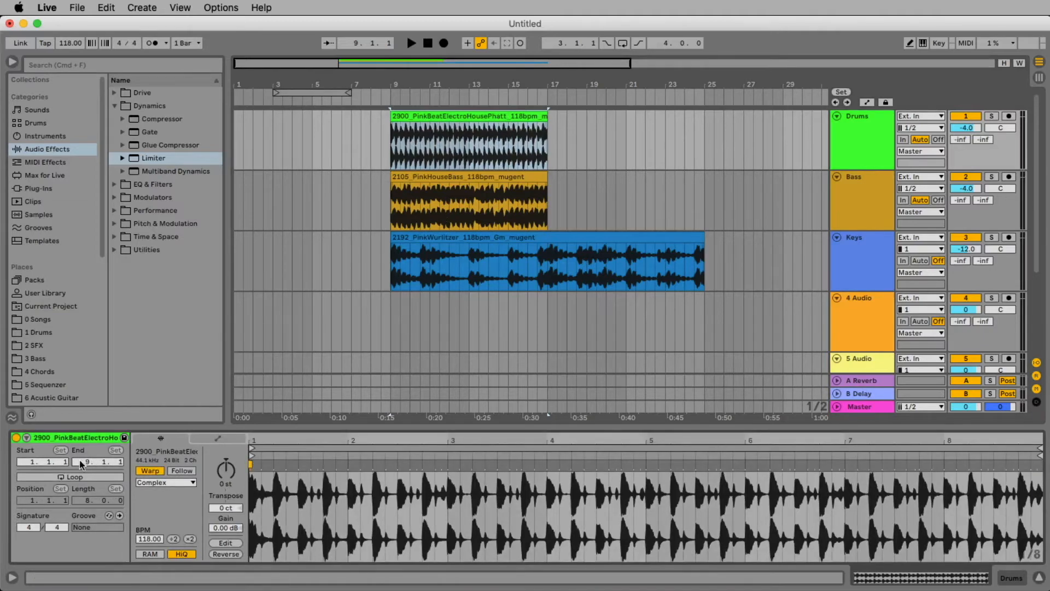
click(78, 478)
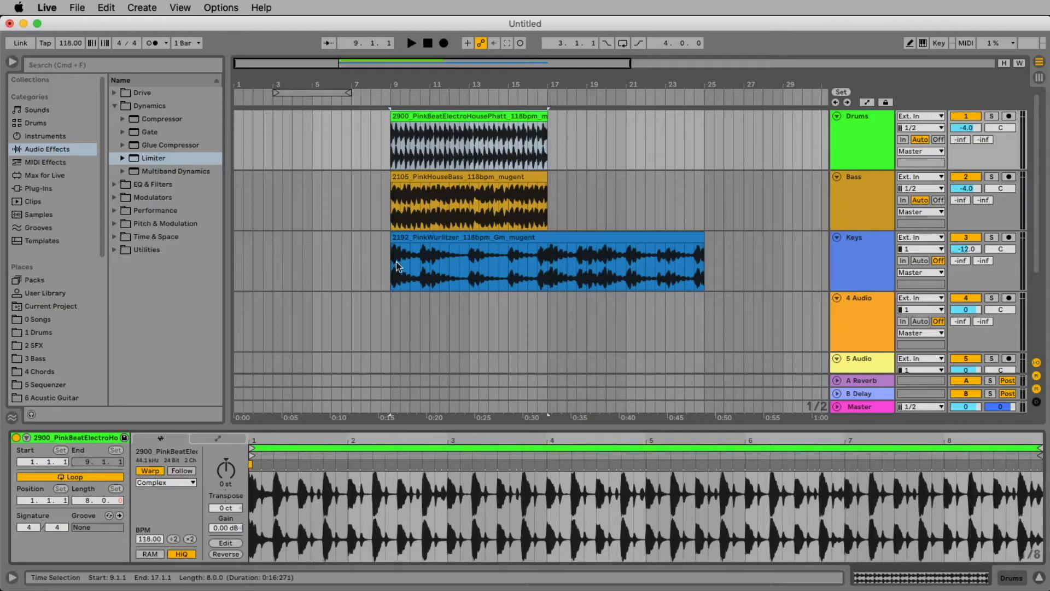
mouse_move(547, 115)
mouse_down()
mouse_move(704, 113)
mouse_move(547, 115)
mouse_up()
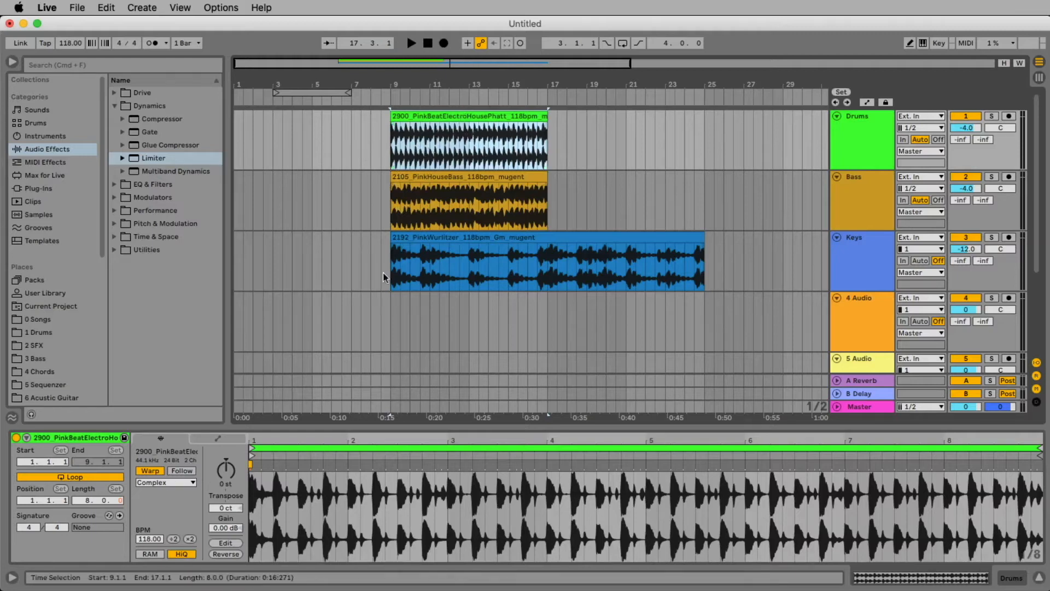
- Copy the drum clip to bar 31 on the Drums track and turn off Warp for the copy
drag(426, 117, 818, 109)
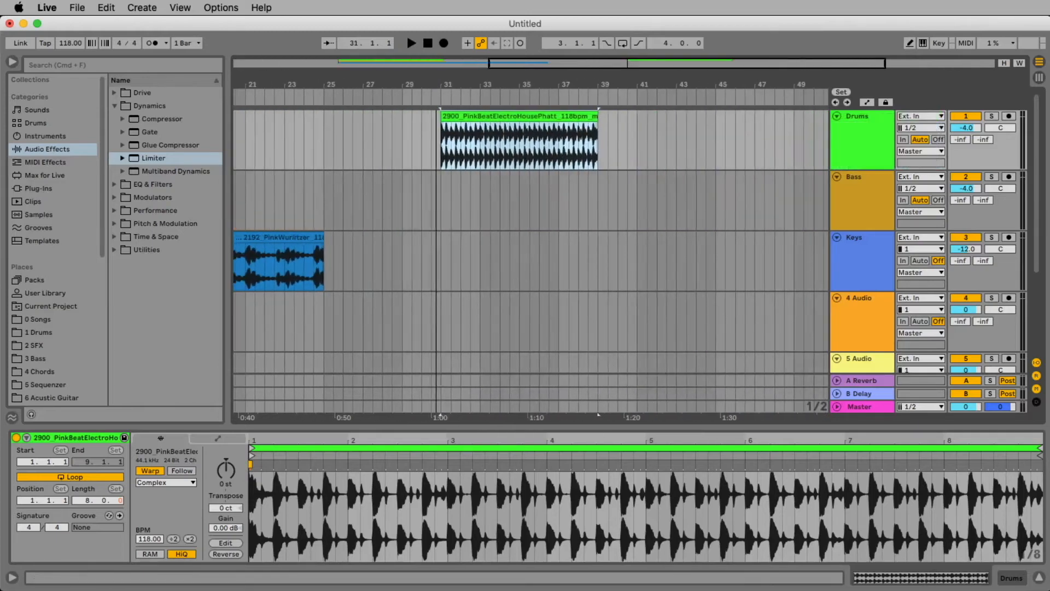
click(155, 472)
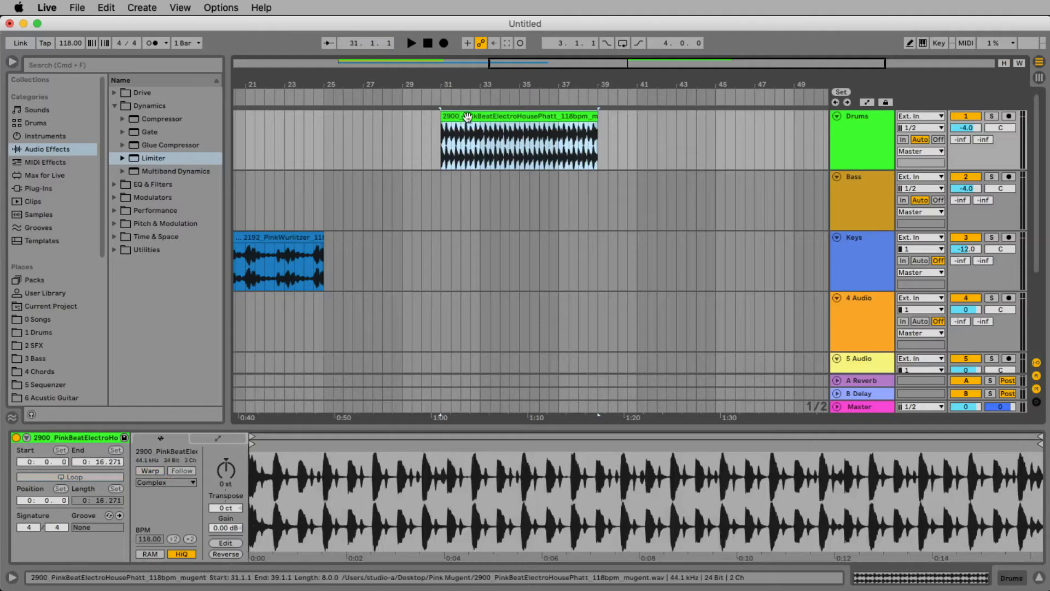
- Turn on the metronome and play the unwarped drum copy from just before bar 31 to compare its timing with the beat
key(space)
key(space)
click(154, 43)
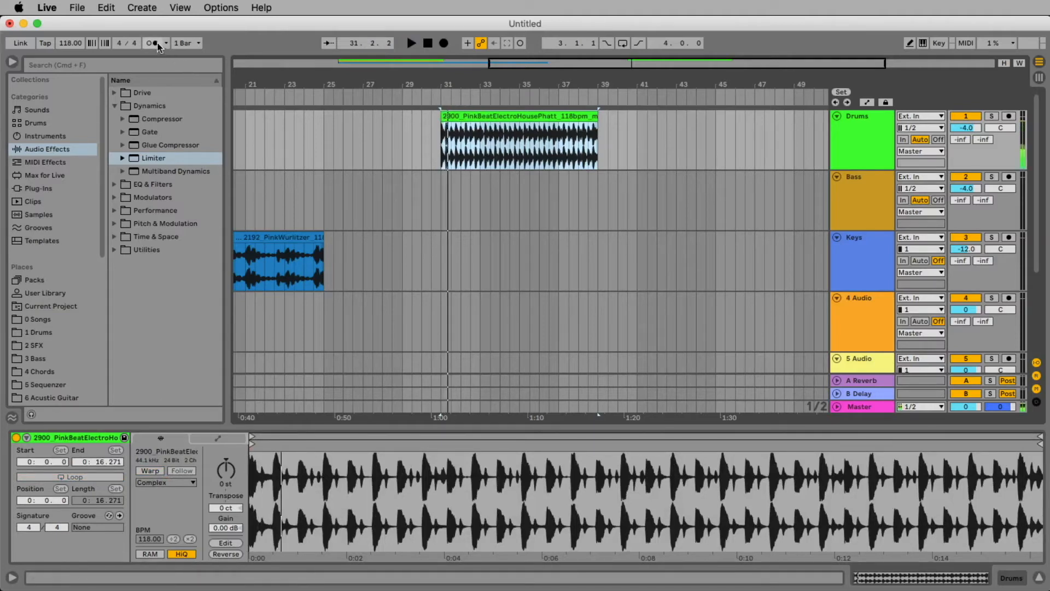
click(422, 135)
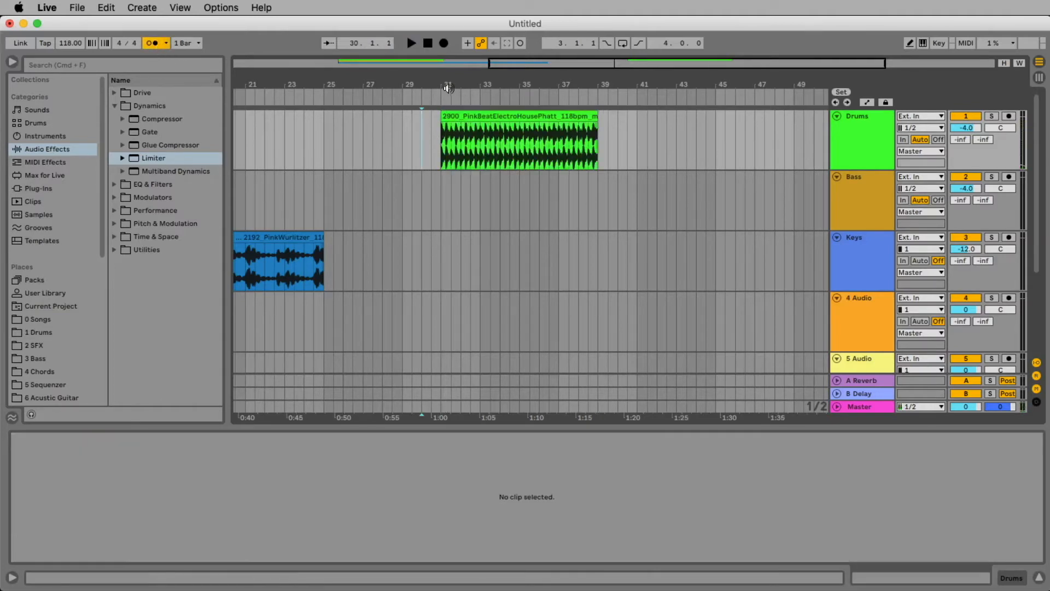
mouse_move(448, 85)
mouse_down()
mouse_move(449, 126)
mouse_move(428, 163)
mouse_up()
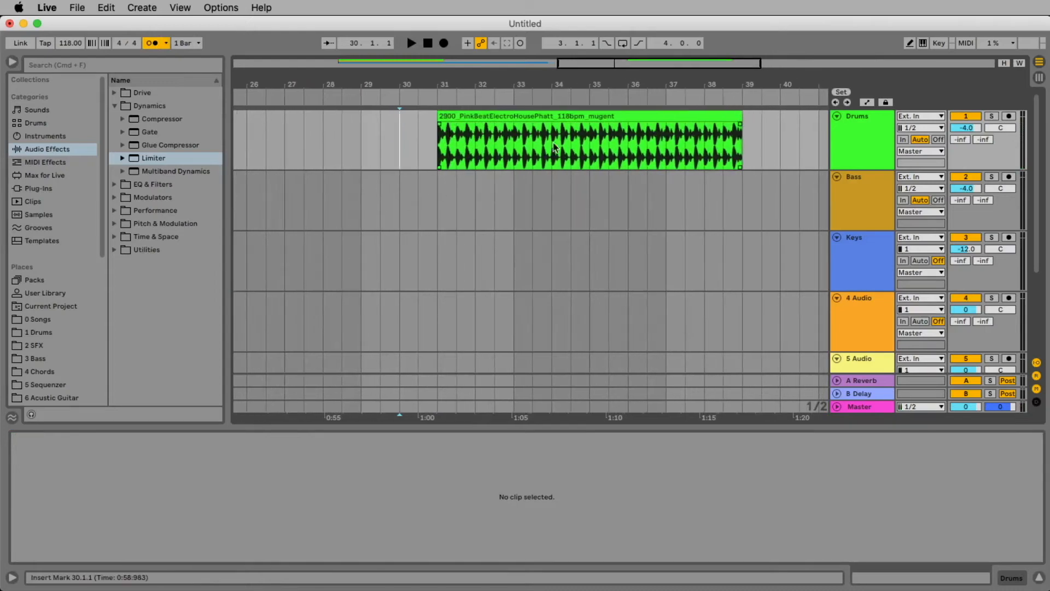
key(space)
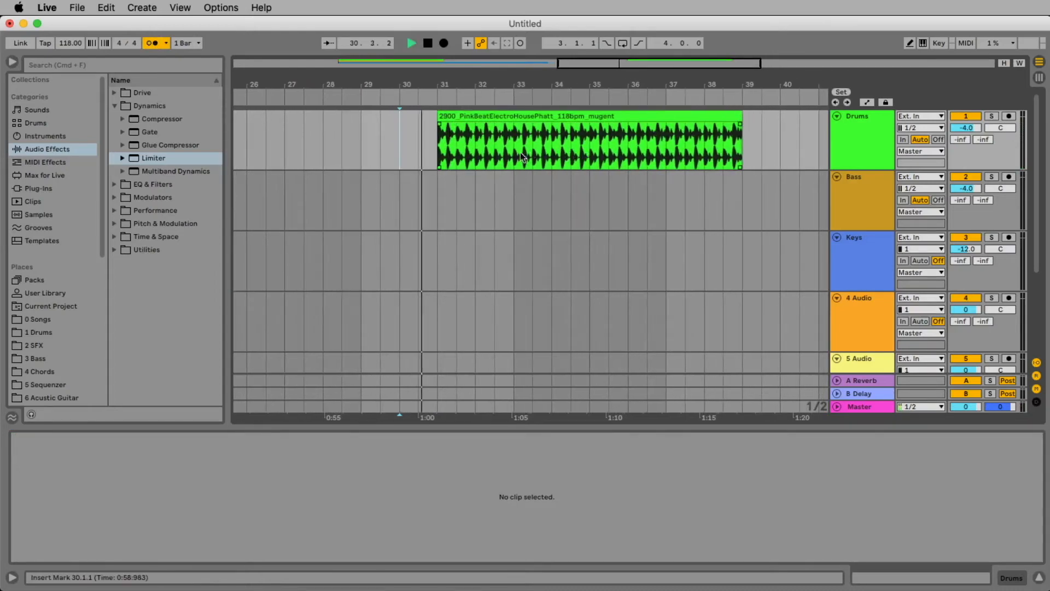
click(419, 149)
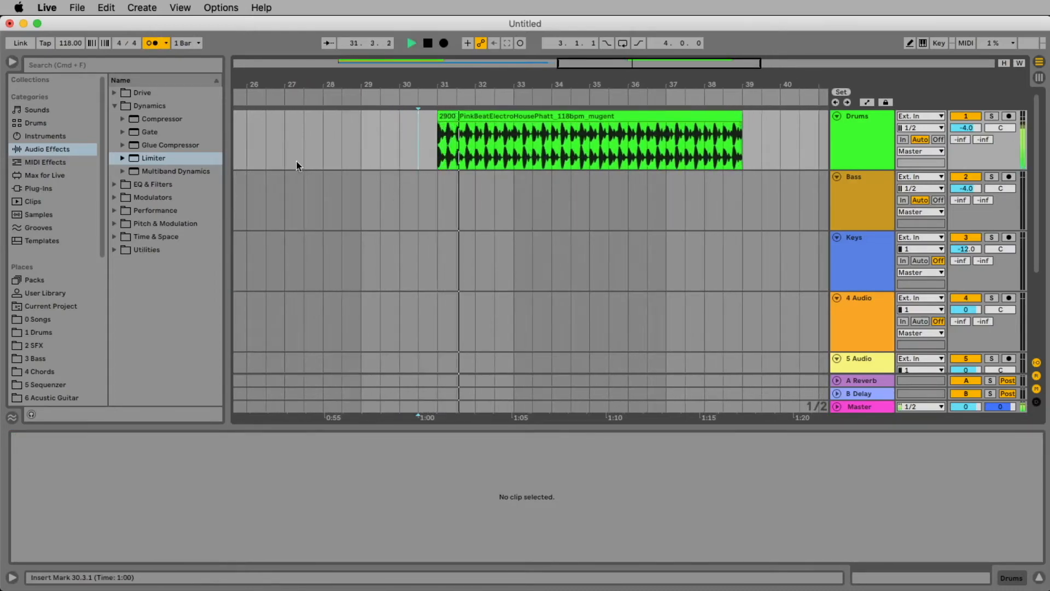
key(space)
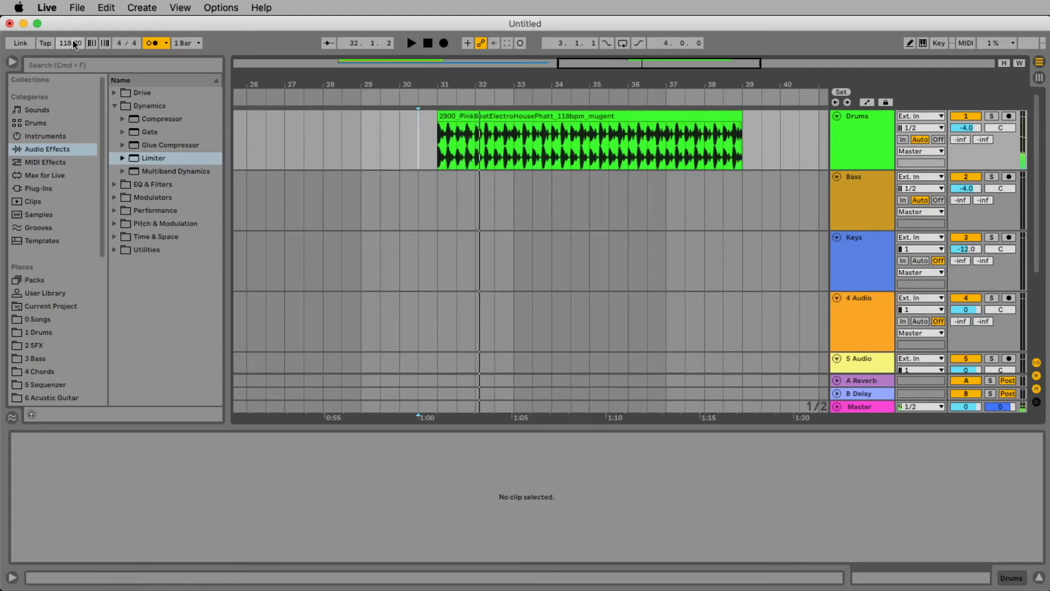
- Audition the unwarped drum copy with the project tempo at 103 and 141 bpm, and restore the tempo to 118 bpm
click(69, 43)
drag(70, 44, 70, 60)
key(space)
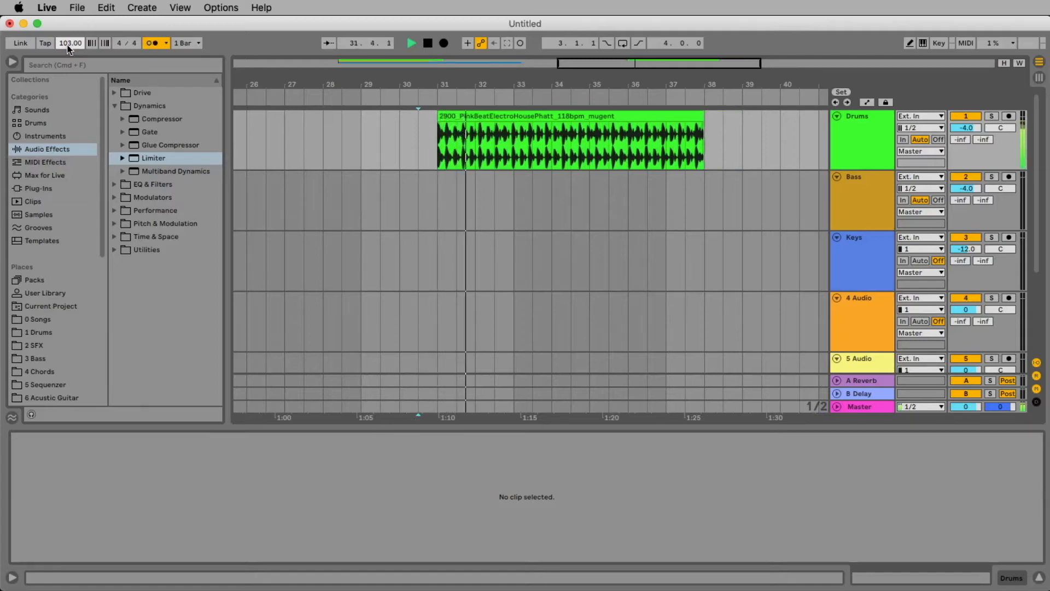
key(space)
mouse_move(70, 48)
mouse_down()
mouse_move(70, 30)
mouse_move(68, 48)
mouse_up()
key(space)
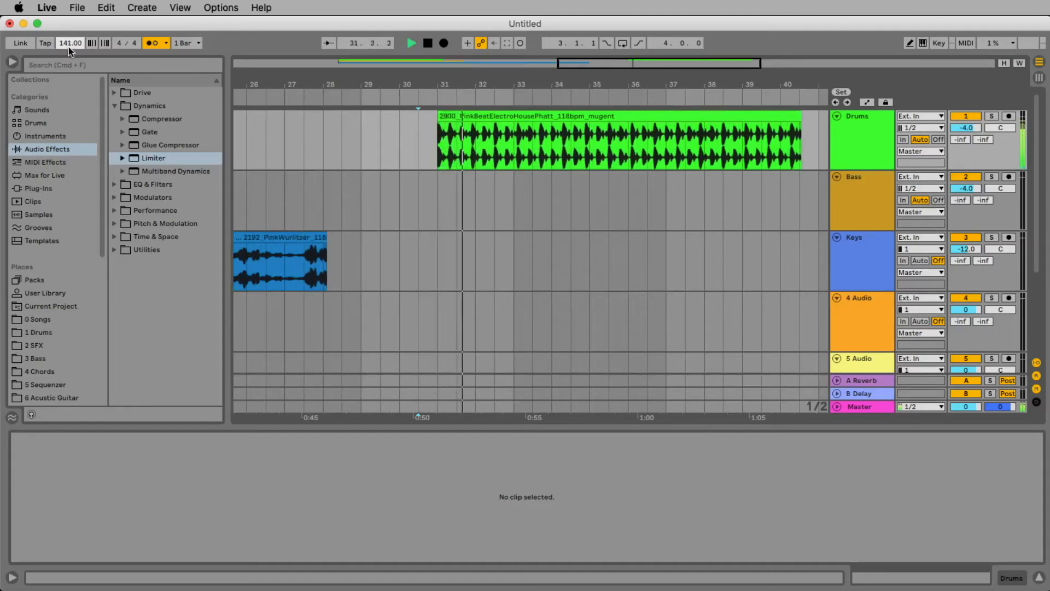
key(space)
drag(68, 45, 69, 45)
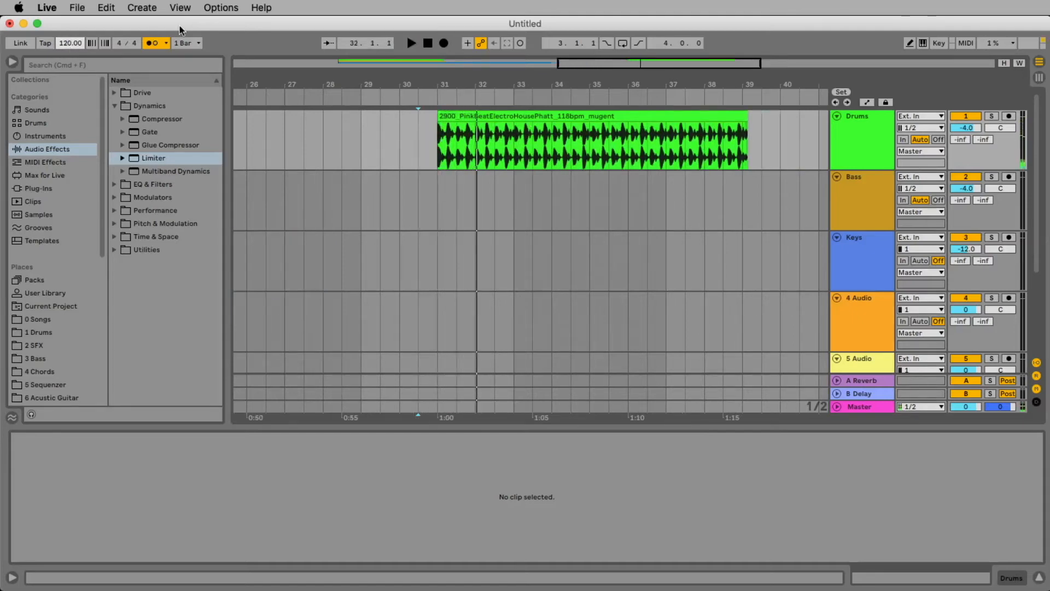
text(118)
key(Return)
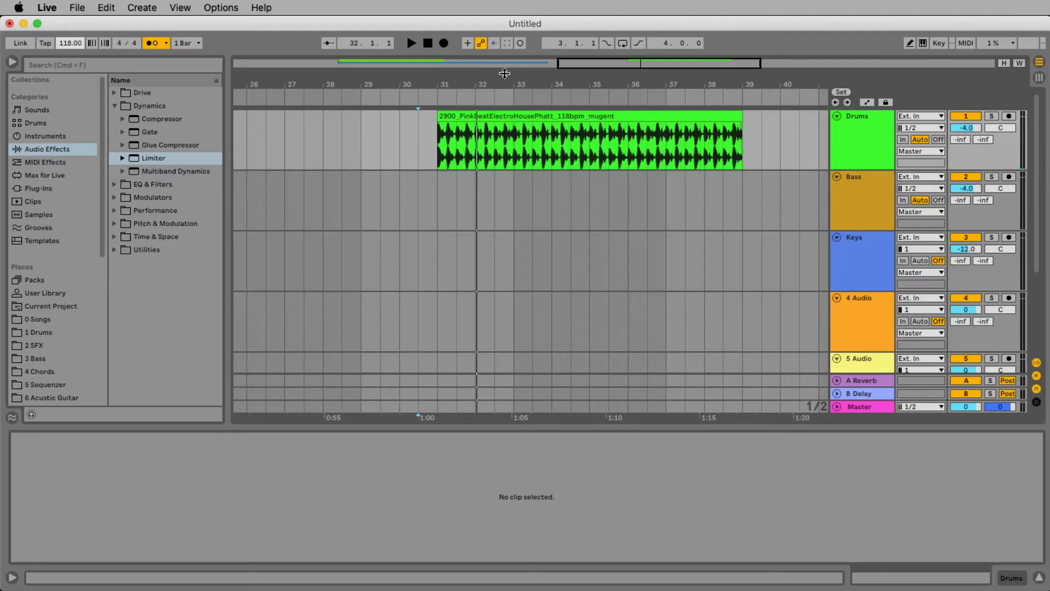
- Turn on Warp for the drum copy at bar 31 and play it with the project tempo at 102 bpm
click(526, 116)
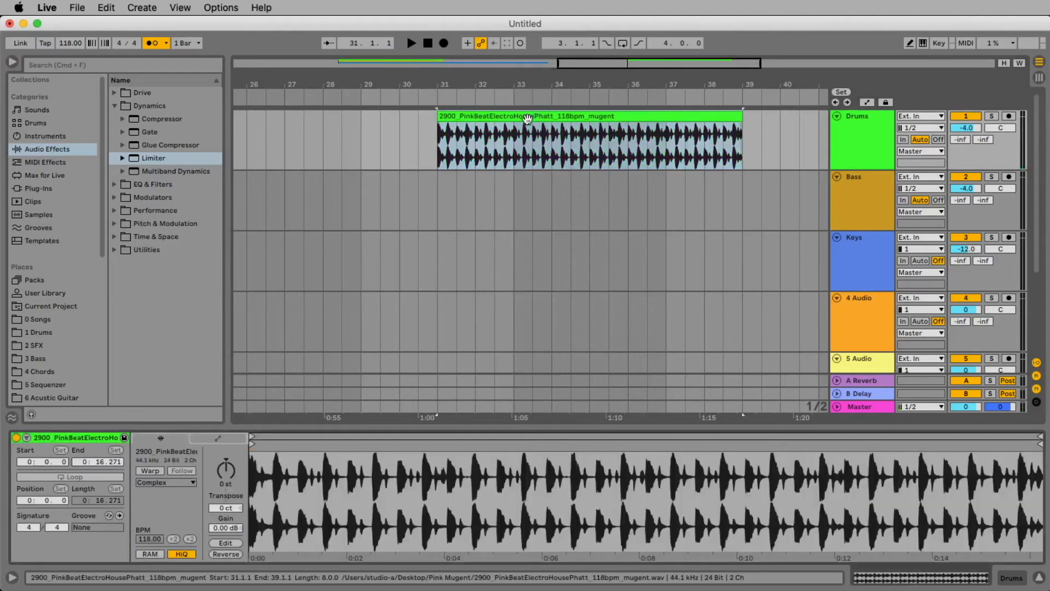
click(150, 471)
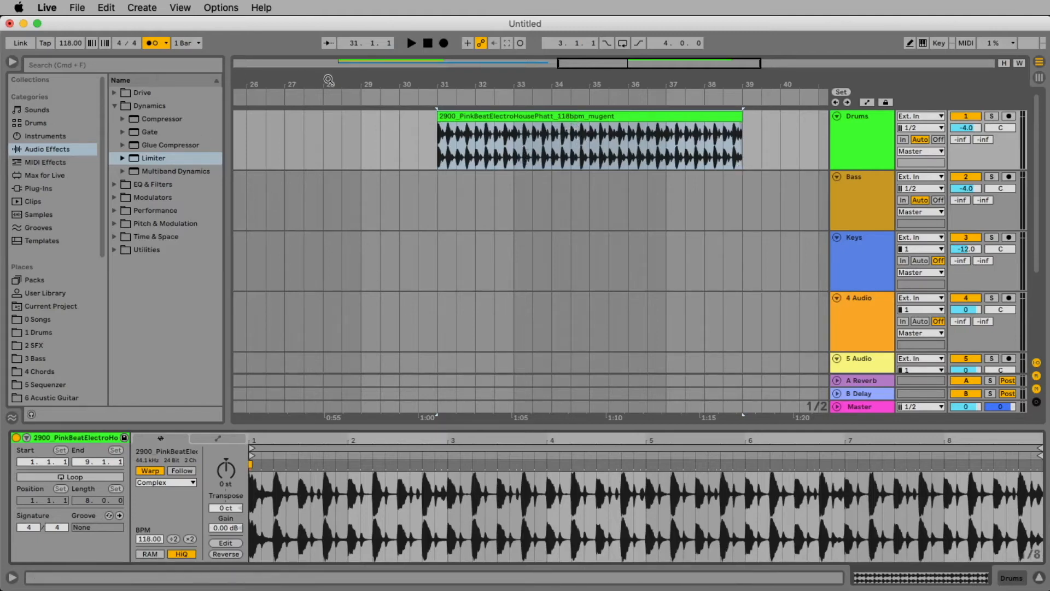
click(420, 144)
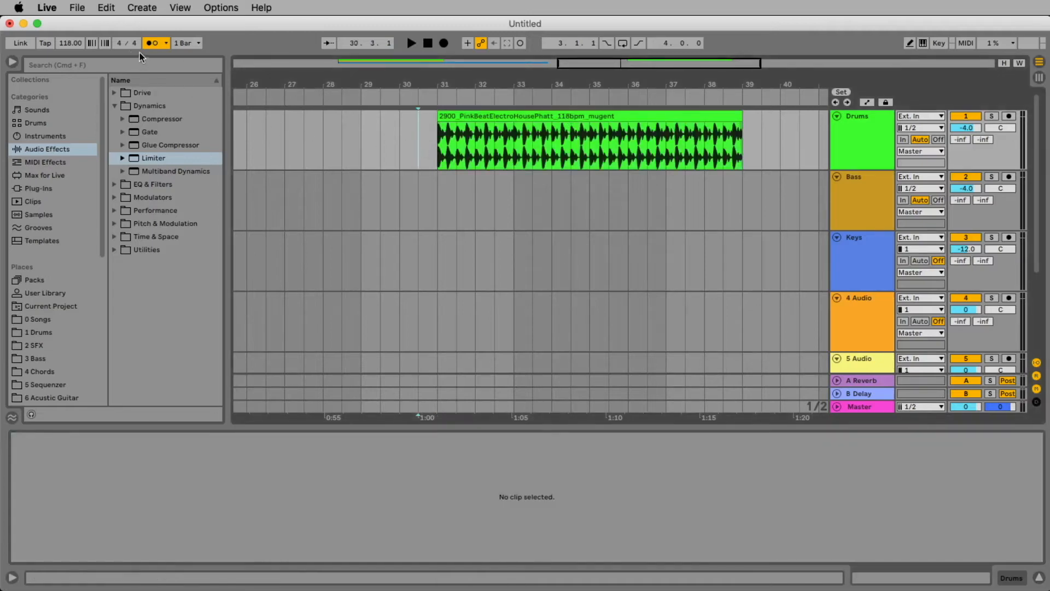
key(space)
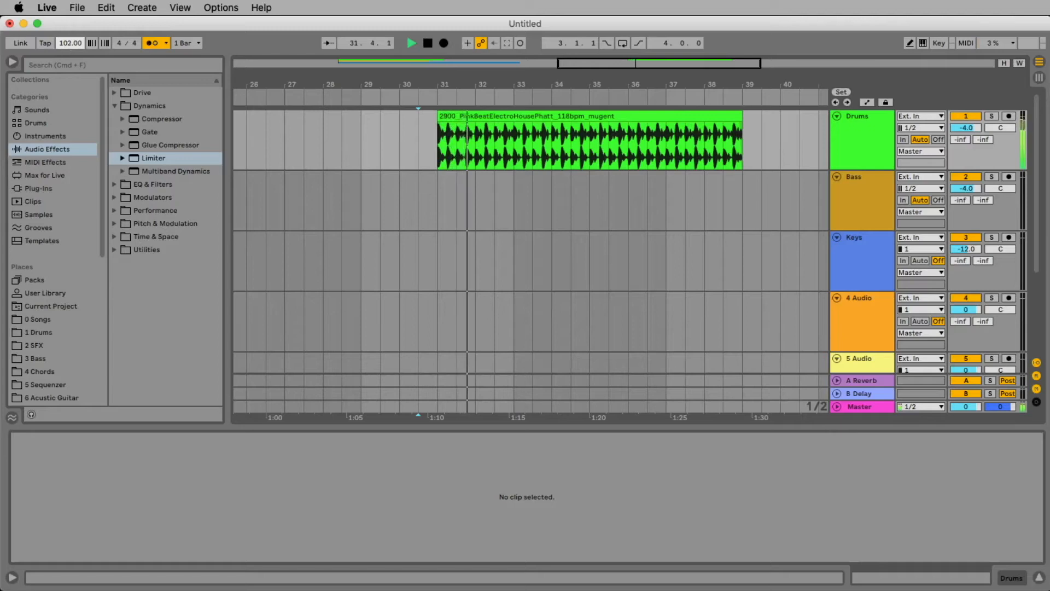
- Raise the tempo while the warped drum copy plays, stop playback and restore the tempo to 118 bpm
mouse_move(65, 43)
mouse_down()
mouse_move(65, 10)
mouse_move(65, 63)
mouse_move(67, 28)
mouse_up()
key(space)
text(8)
key(Return)
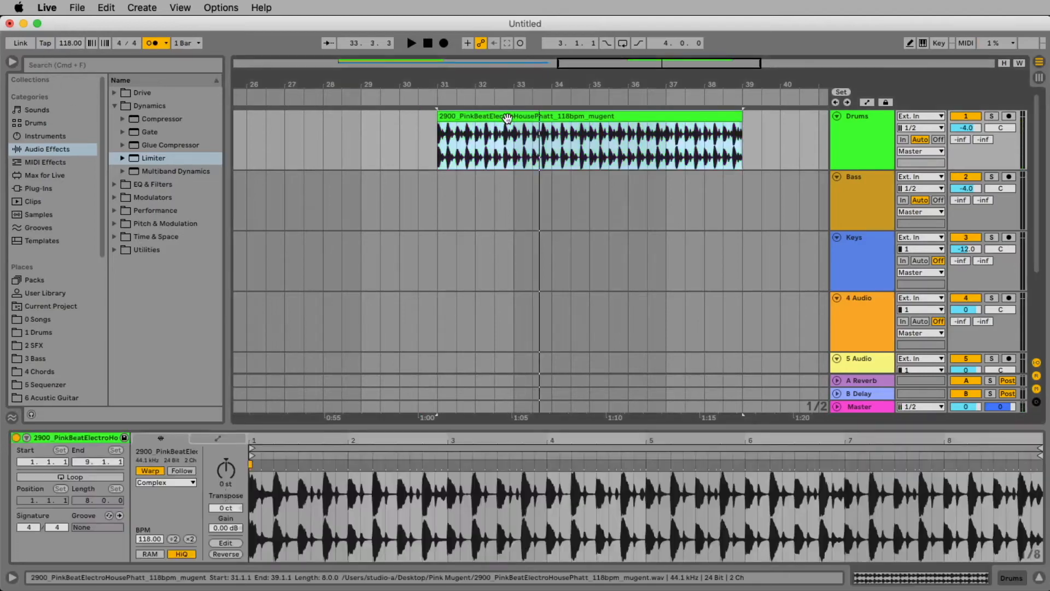
- Delete the drum copy at bar 31 and play the arrangement from bar 9
click(509, 116)
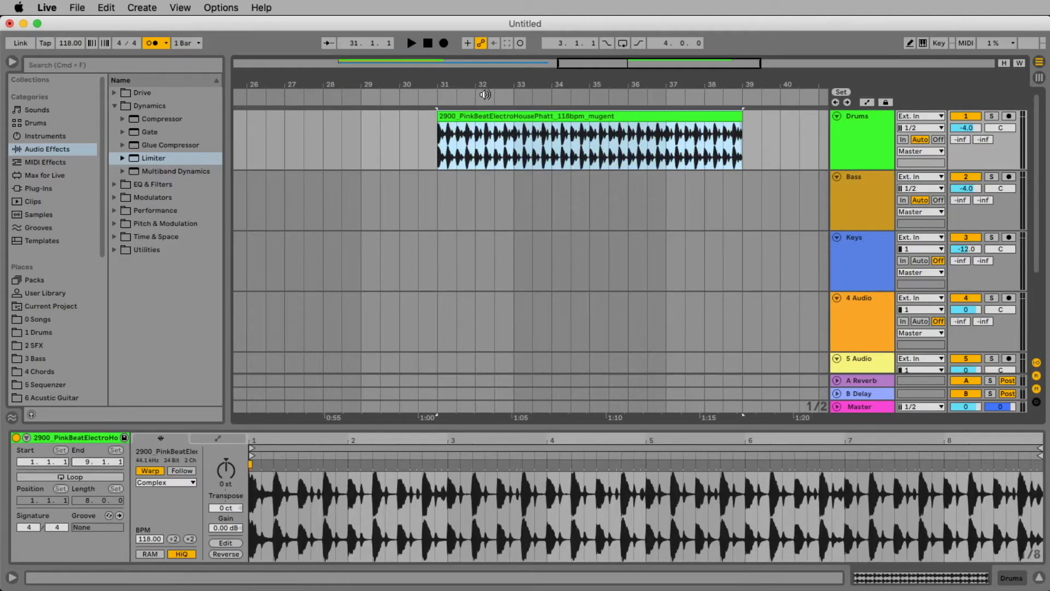
key(Delete)
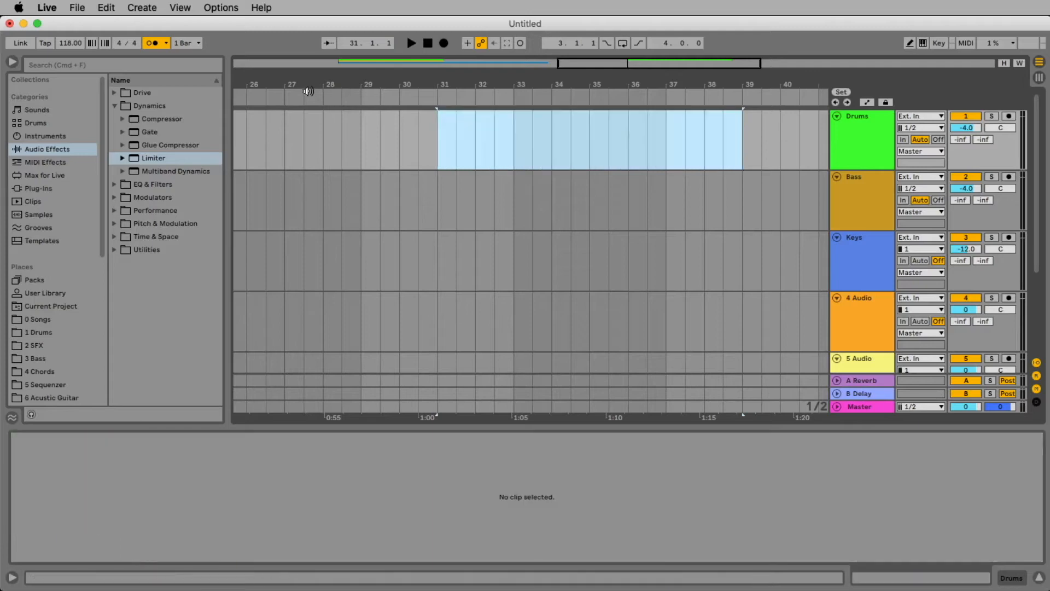
drag(282, 81, 827, 74)
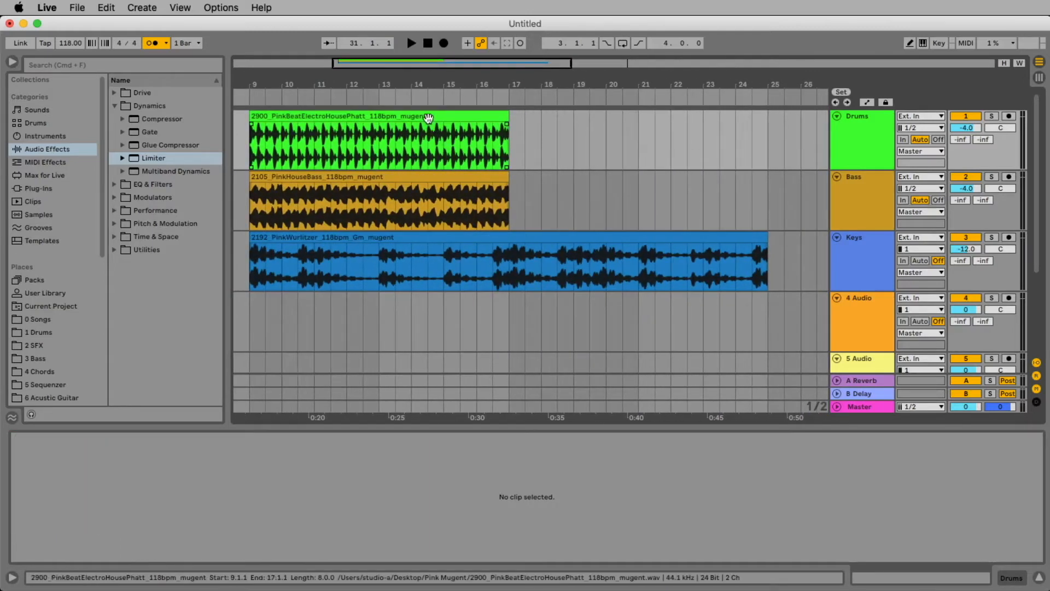
click(438, 137)
key(space)
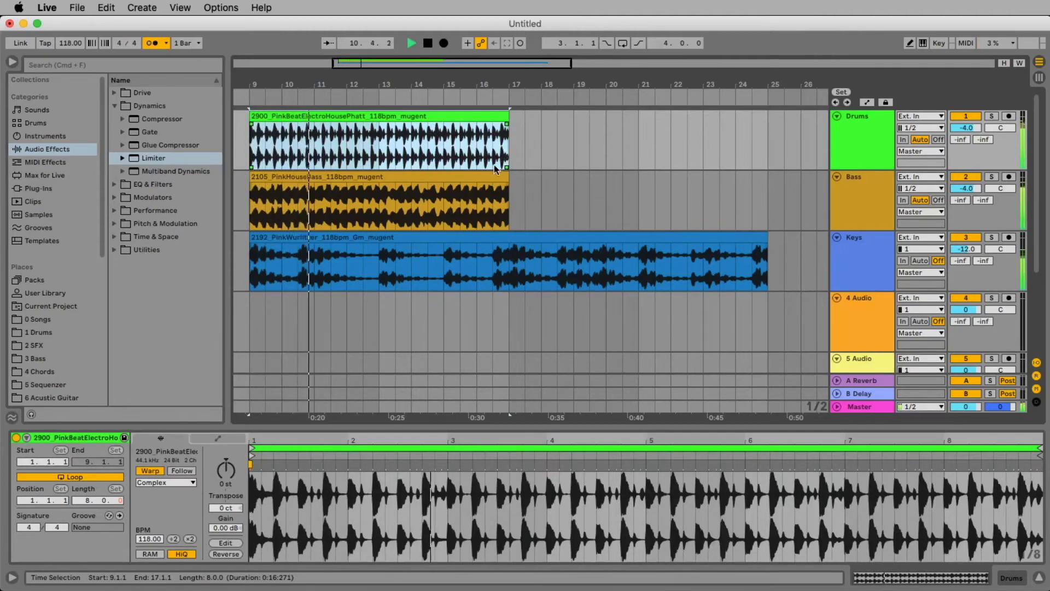
key(space)
- Select the drum and bass clips at bar 9 together and turn on Loop for both
shift+click(495, 181)
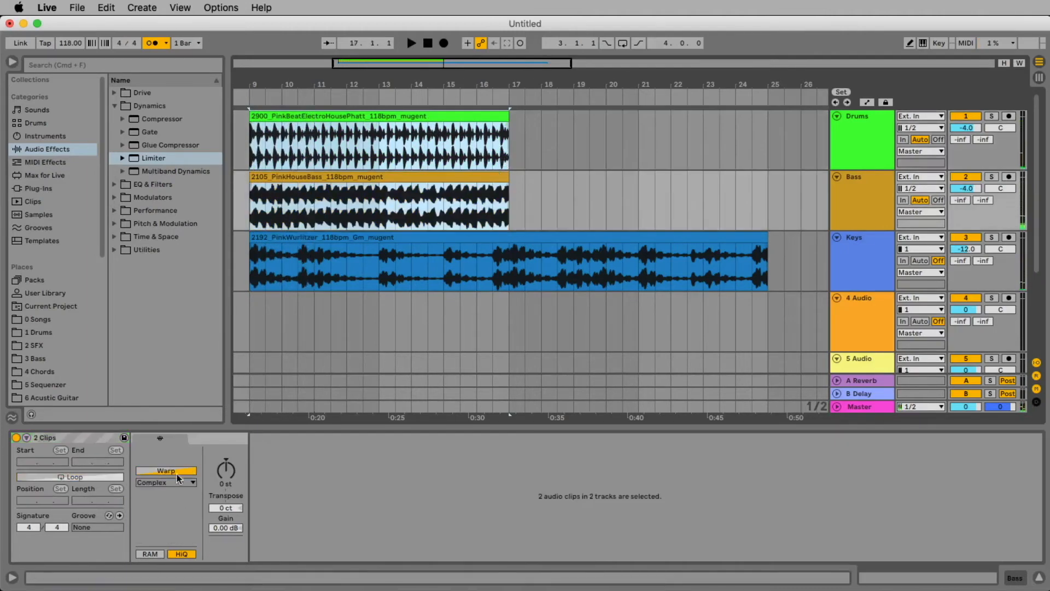
click(82, 477)
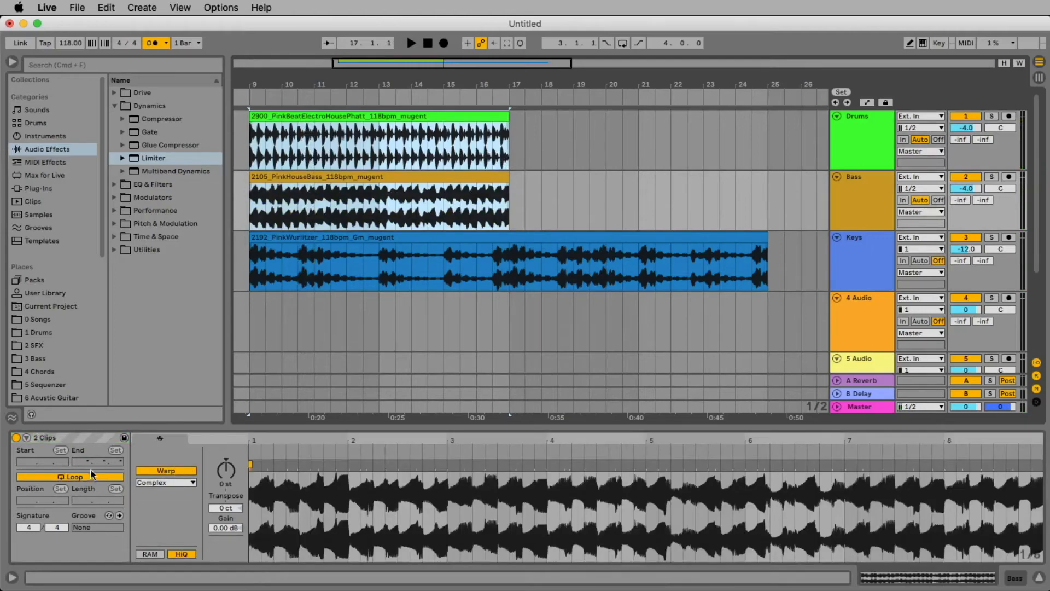
click(405, 176)
shift+click(439, 117)
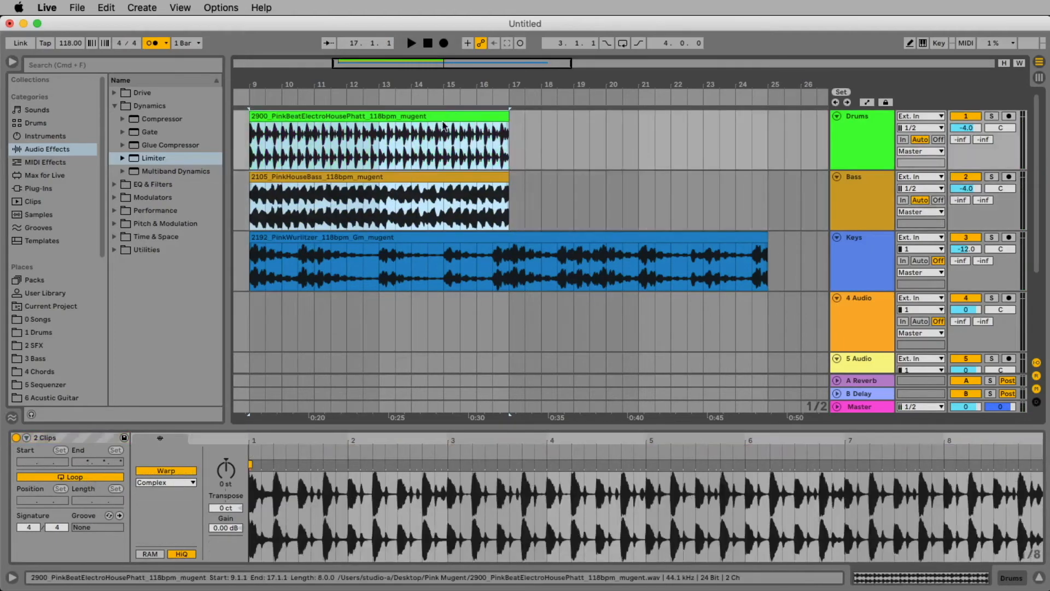
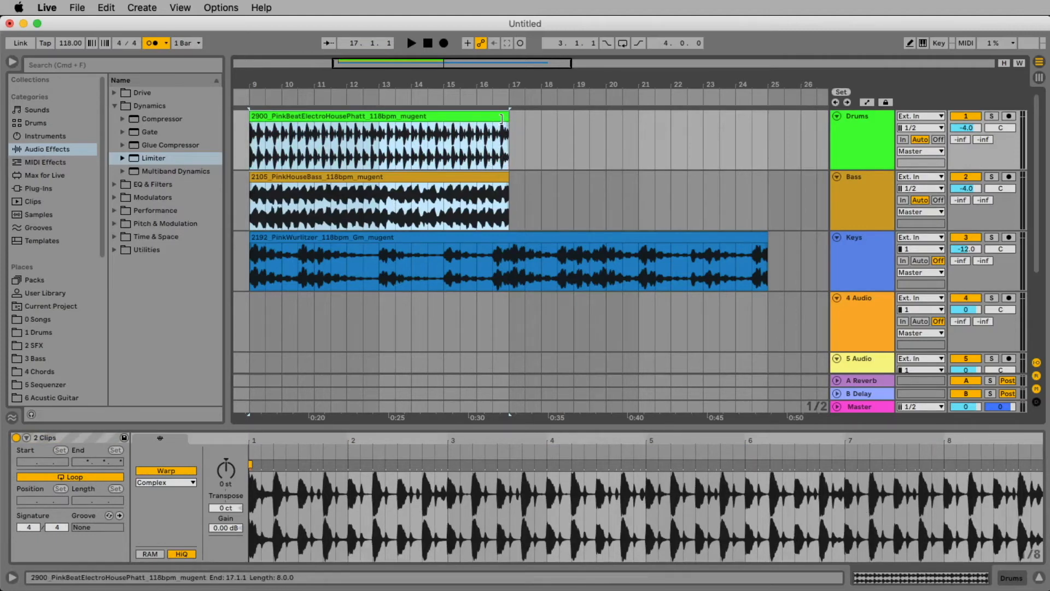
- Extend the looped drum clip and the looped bass clip to bar 25 and play them from bar 9
drag(501, 118, 770, 102)
click(595, 209)
click(504, 179)
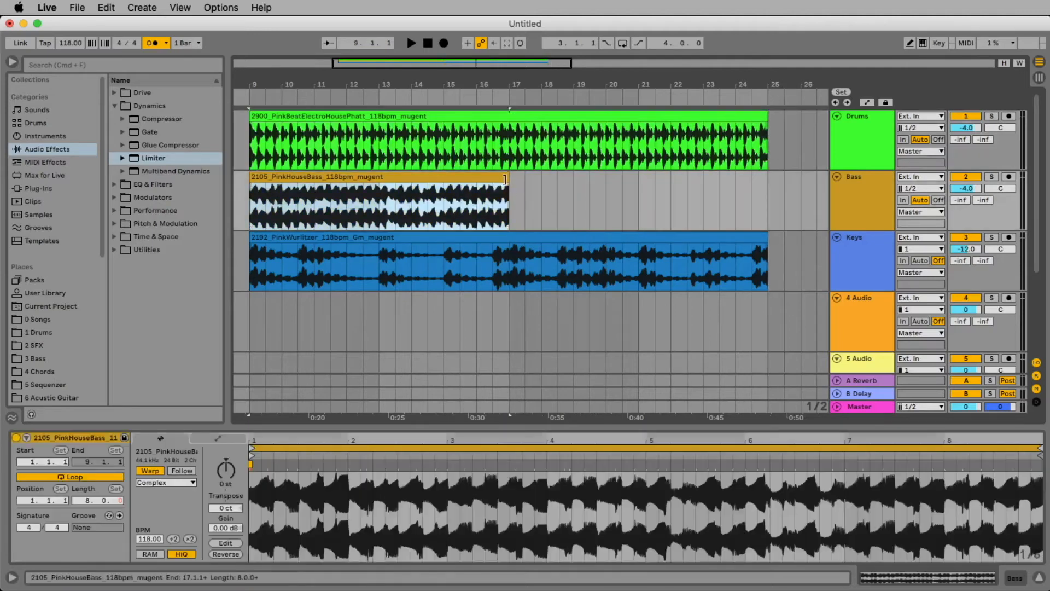
drag(504, 178, 753, 180)
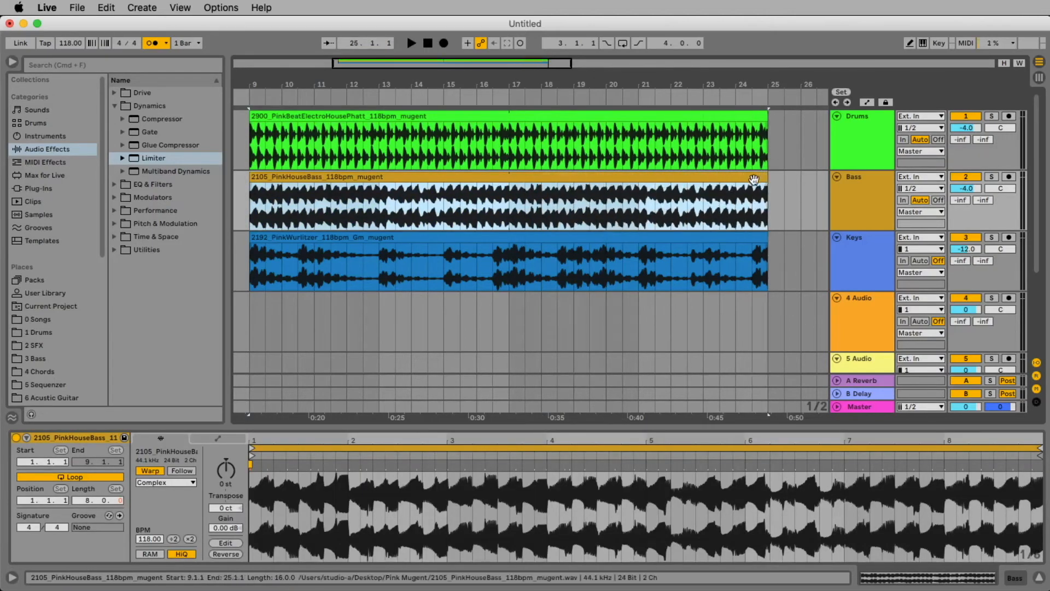
key(space)
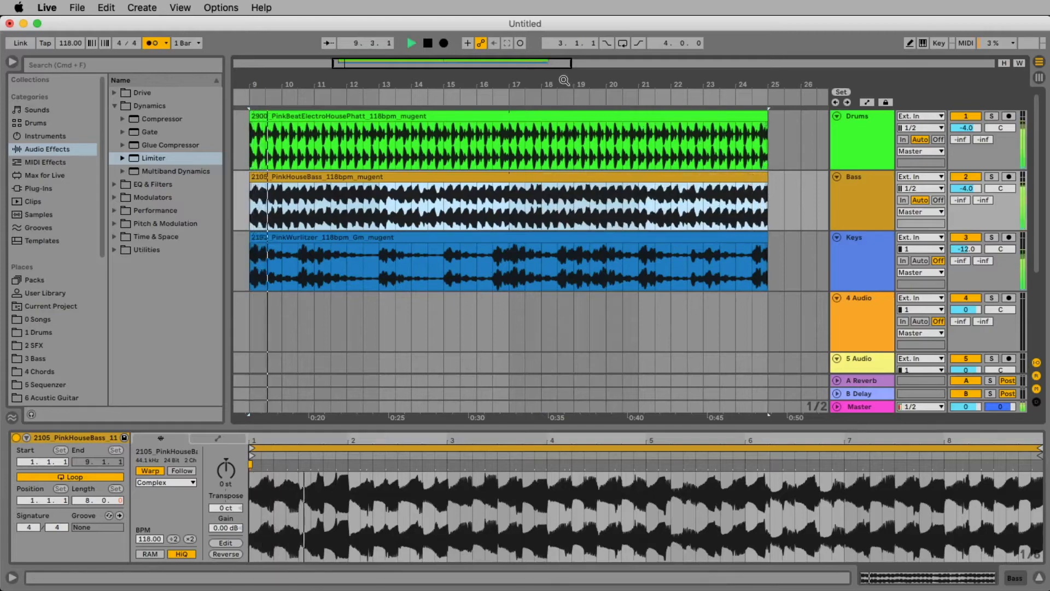
key(space)
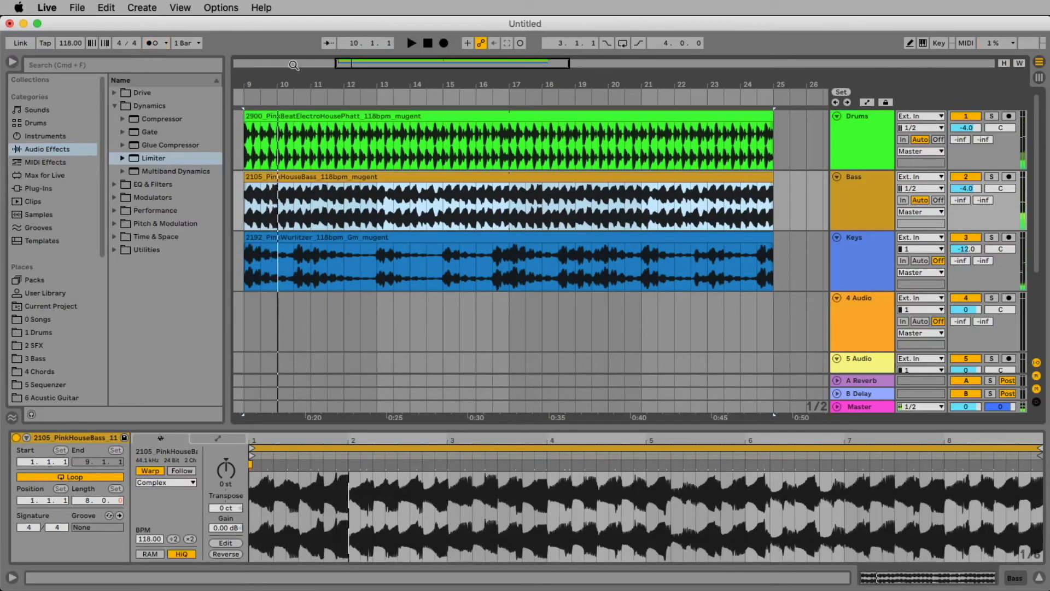
- Hide the browser and place 2150_PinkSynth_118bpm_Gm_mugent.wav from the Pink Mugent folder in Finder at bar 9 on track 4
click(12, 63)
drag(111, 85, 260, 69)
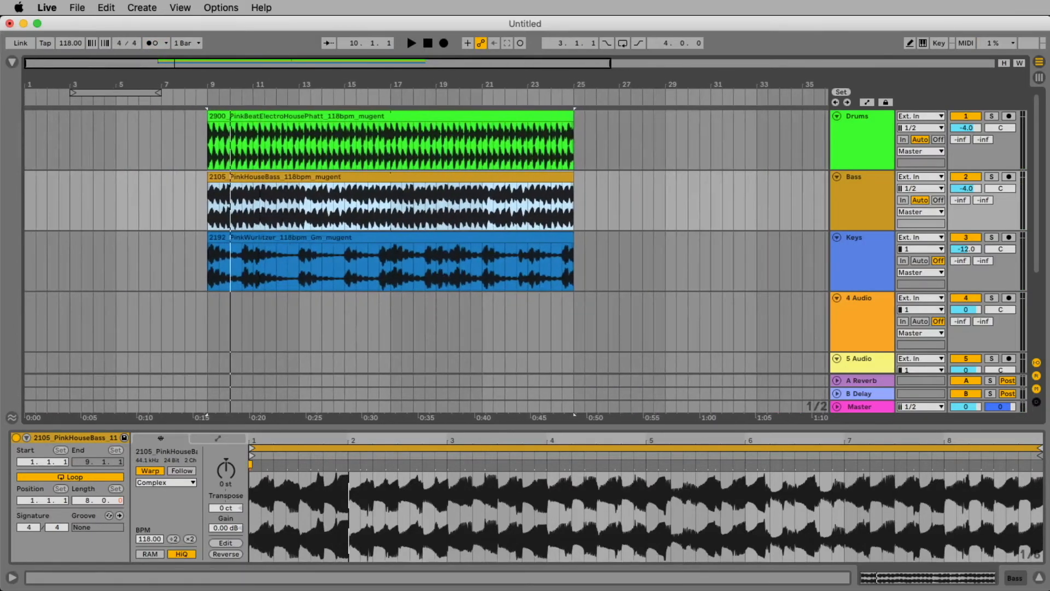
key(super+Tab)
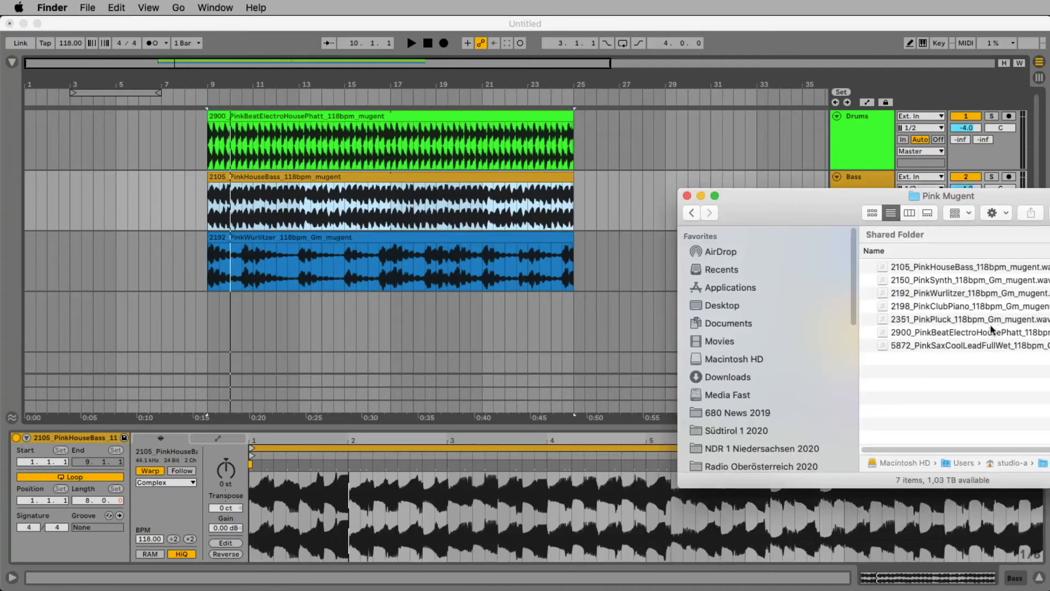
drag(960, 279, 206, 334)
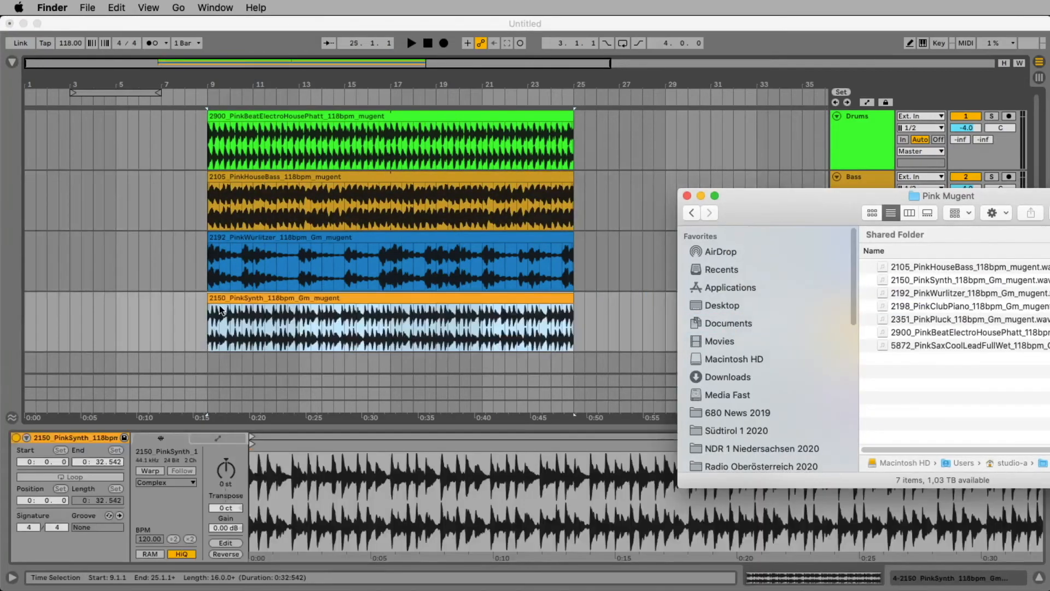
key(super+Tab)
- Set the volume of the synth loop's track to -11.0 dB and check the balance by playing from bar 9
key(space)
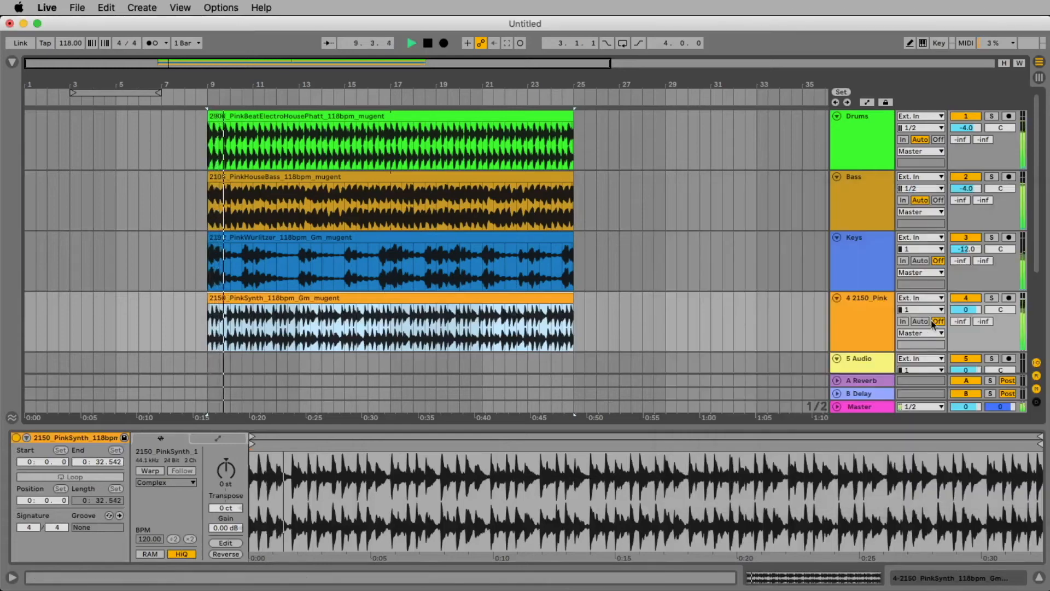
key(space)
drag(958, 313, 958, 328)
key(space)
key(space)
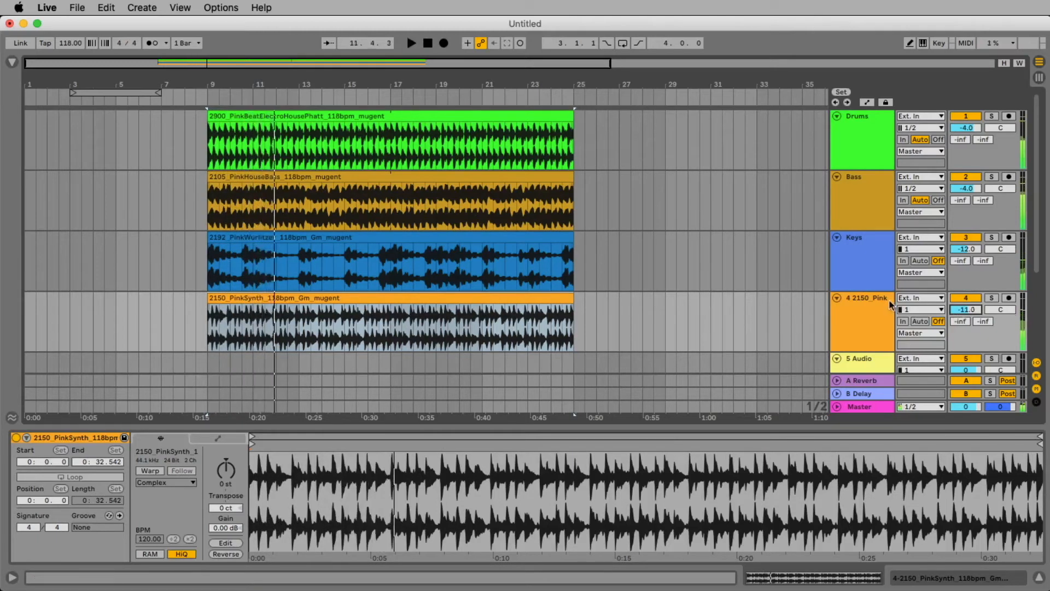
- Rename track 4 as Synth
click(887, 300)
key(super+r)
text(Synth)
key(Return)
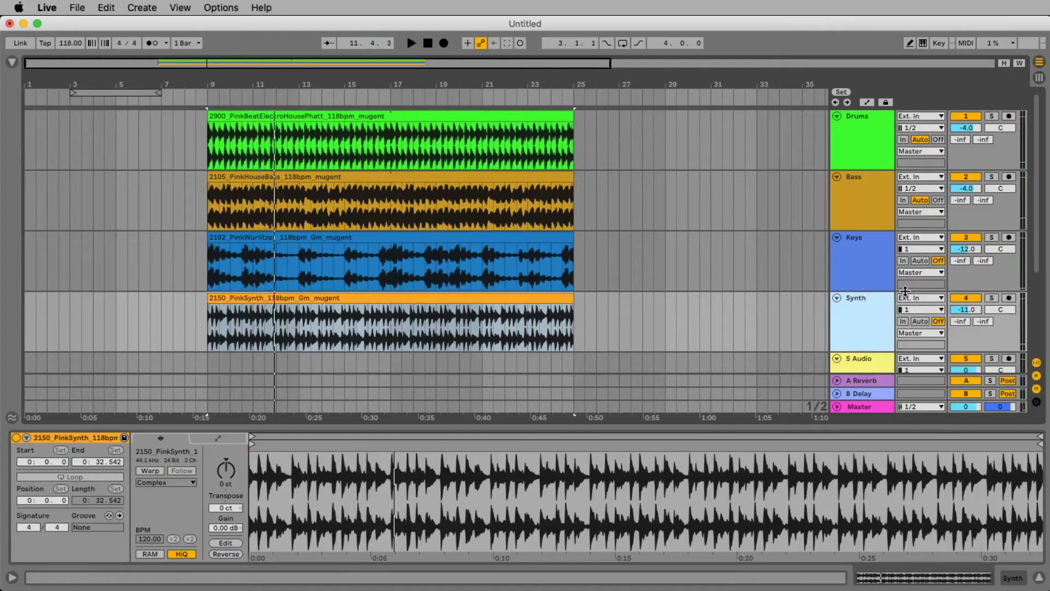
- Choose blue as the Synth track's colour
right_click(864, 298)
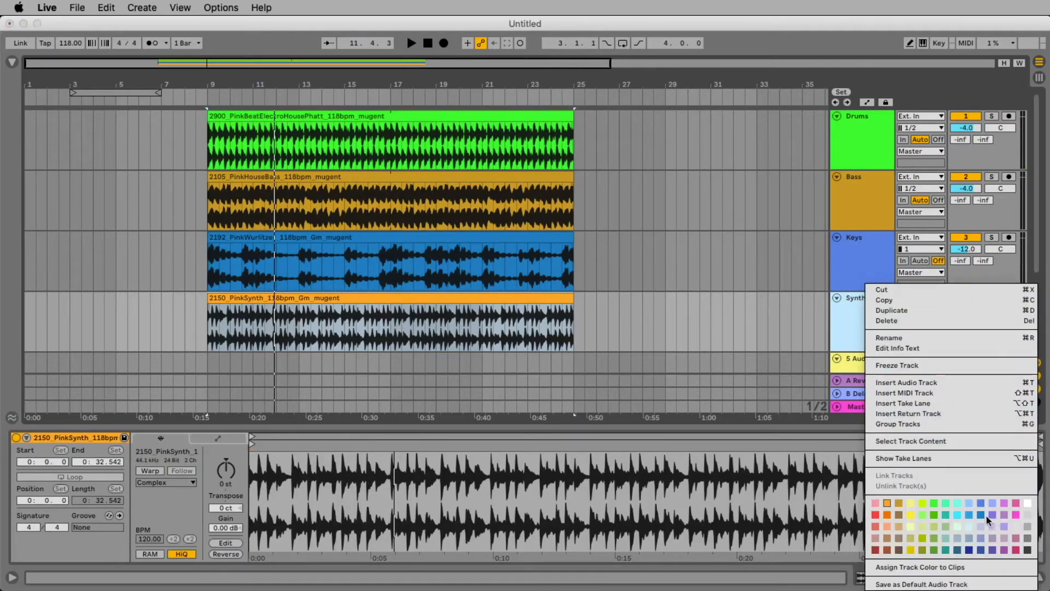
click(981, 512)
click(869, 294)
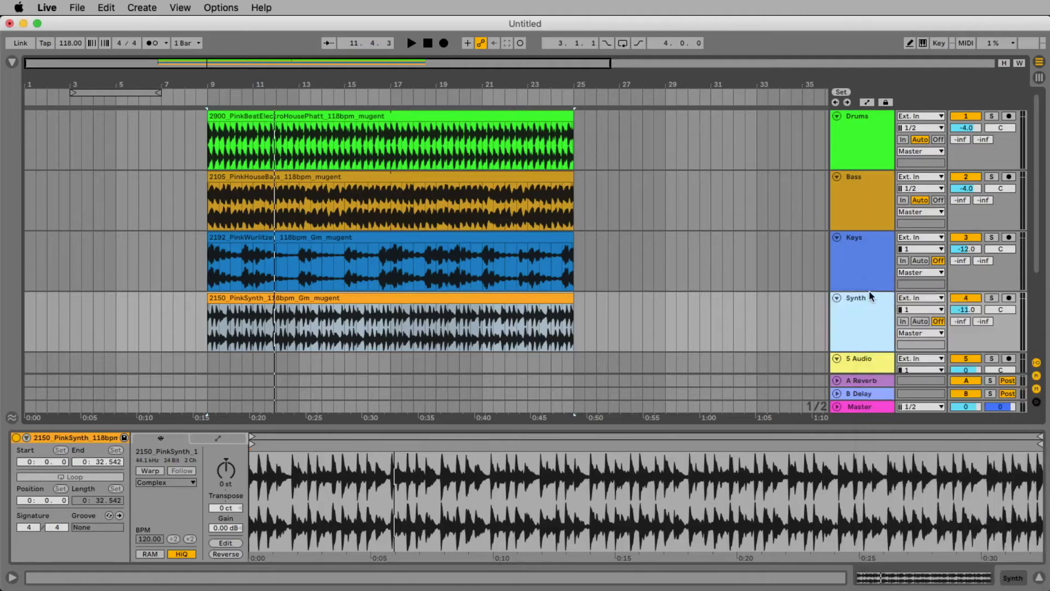
- Colour the 2150_PinkSynth clip blue to match its track and add another audio track
right_click(400, 327)
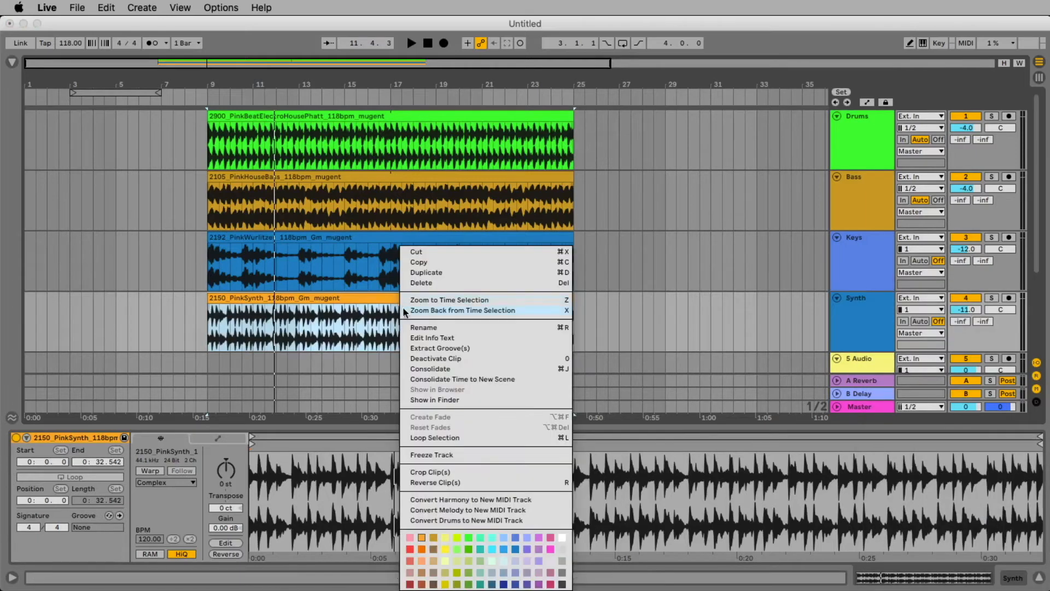
click(516, 547)
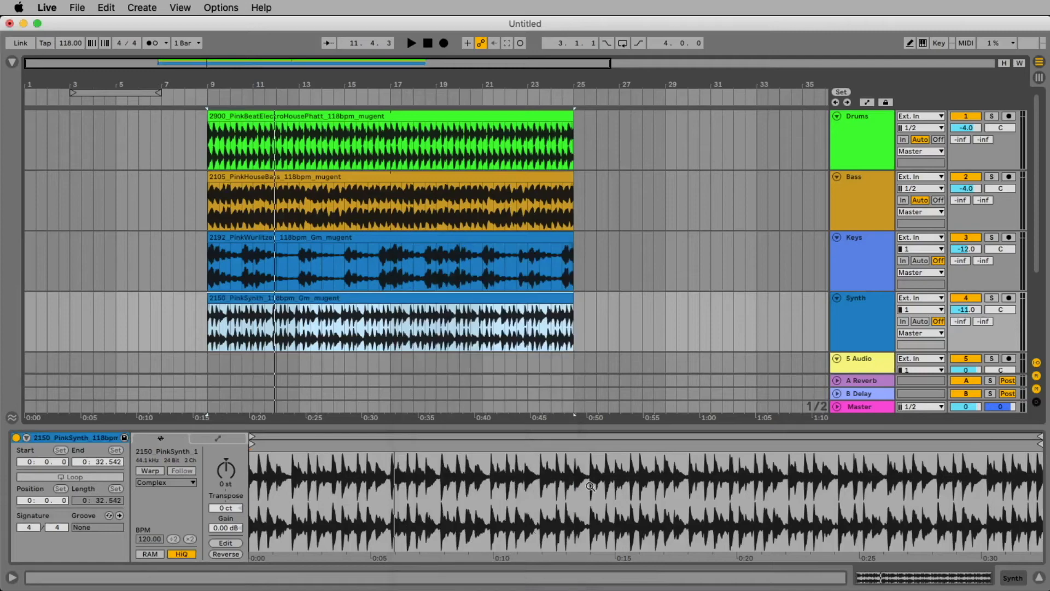
key(super+t)
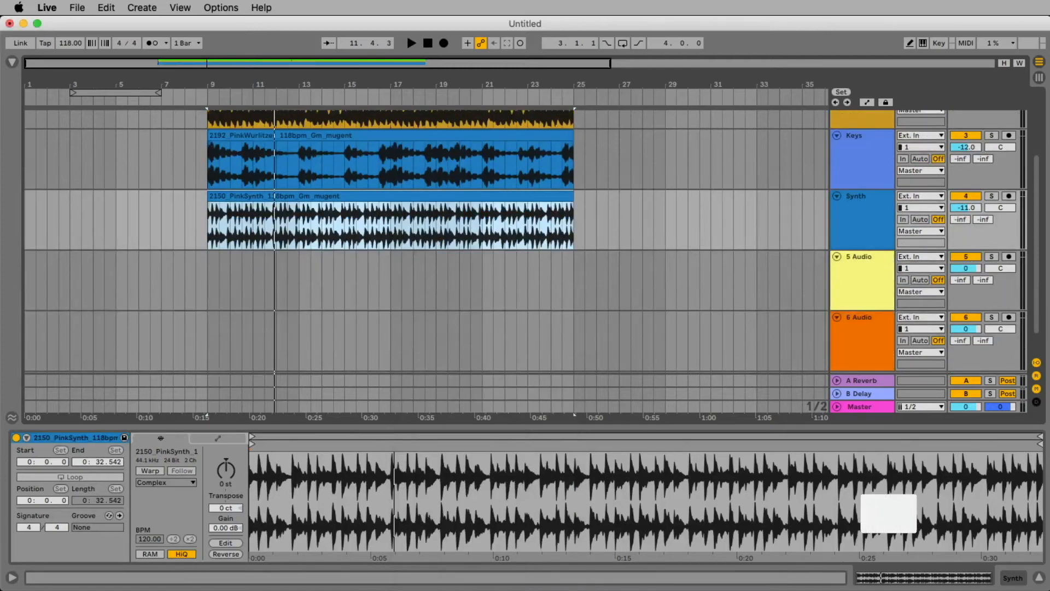
- Place 2198_PinkClubPiano_118bpm_Gm_mugent.wav from the Pink Mugent folder in Finder at bar 9 on track 5
key(super+Tab)
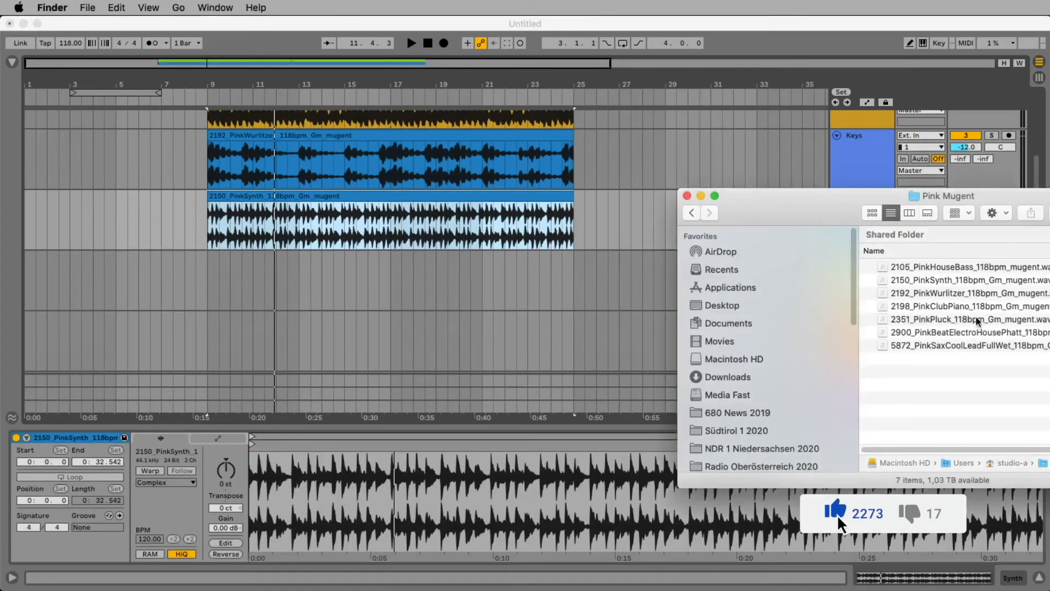
drag(961, 308, 209, 276)
click(208, 276)
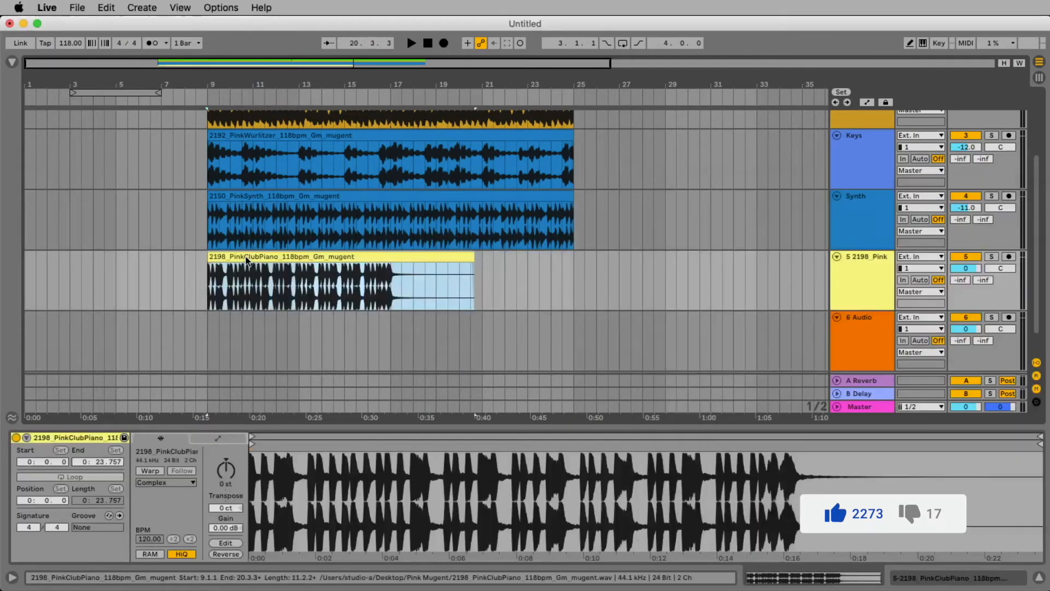
- Set the club piano track's volume to -16.0 dB while playing the arrangement from bar 9
key(space)
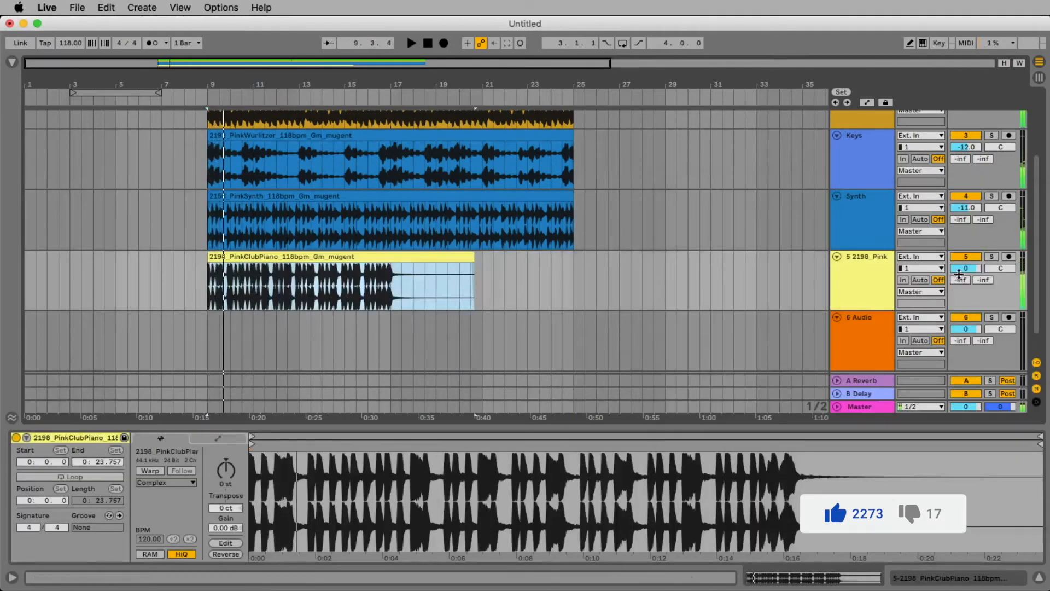
drag(965, 268, 965, 291)
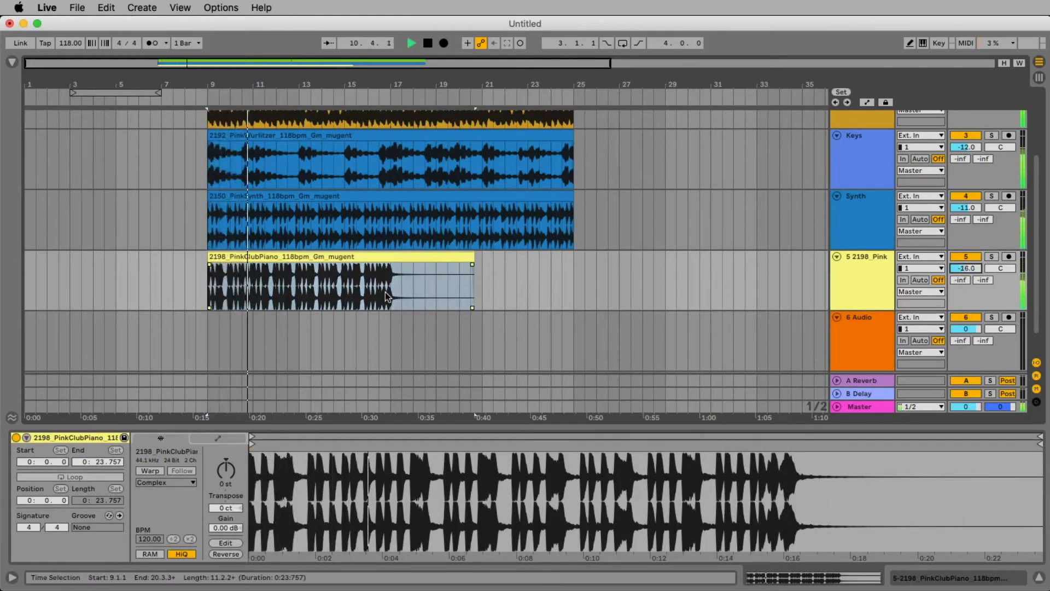
key(space)
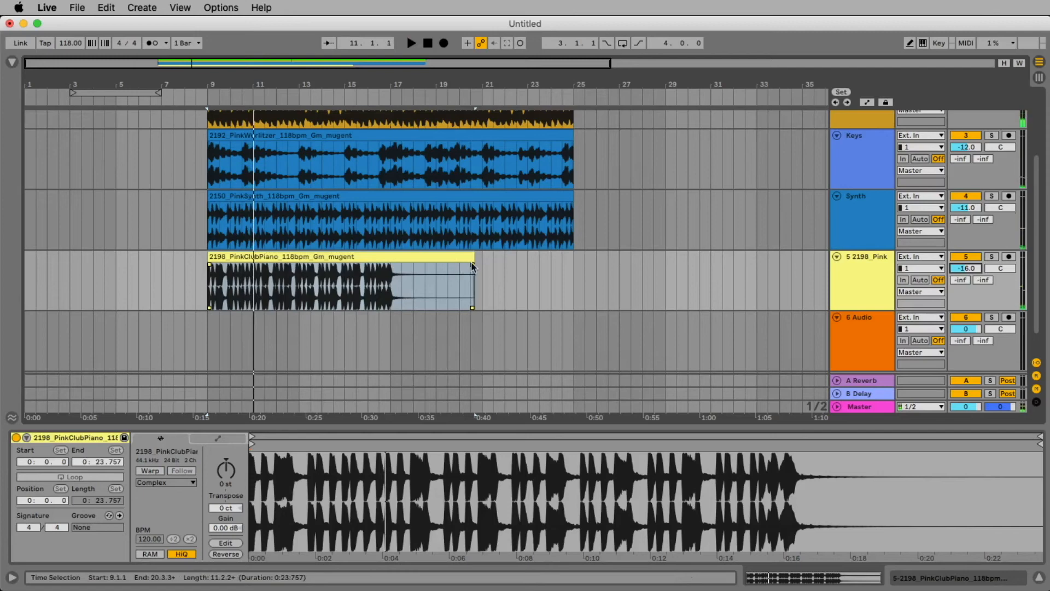
- Trim the club piano clip to end at bar 17 and duplicate it so the piano fills bars 17 to 25
drag(472, 258, 389, 256)
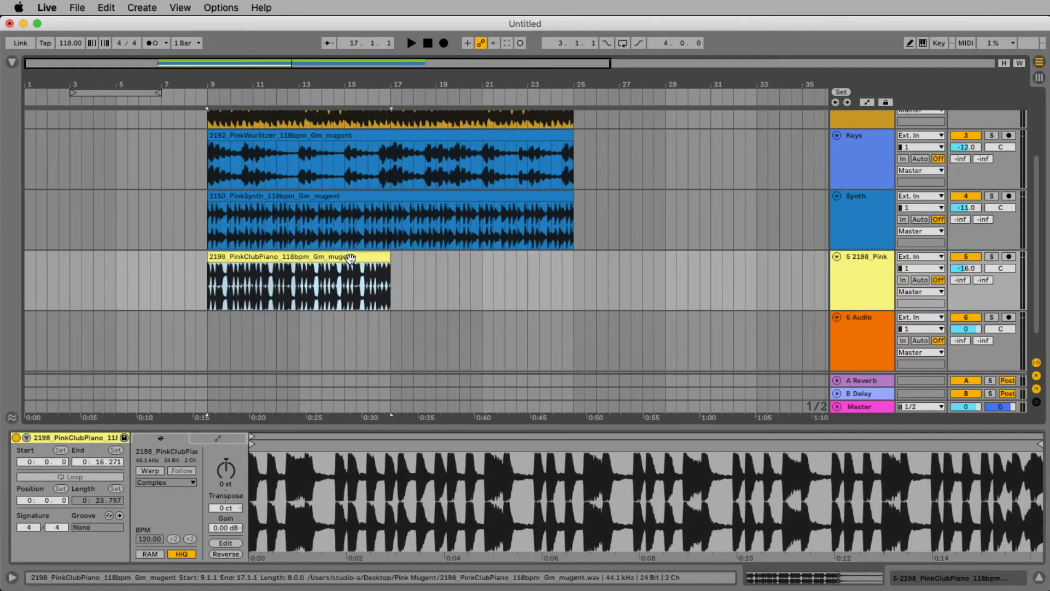
key(super+d)
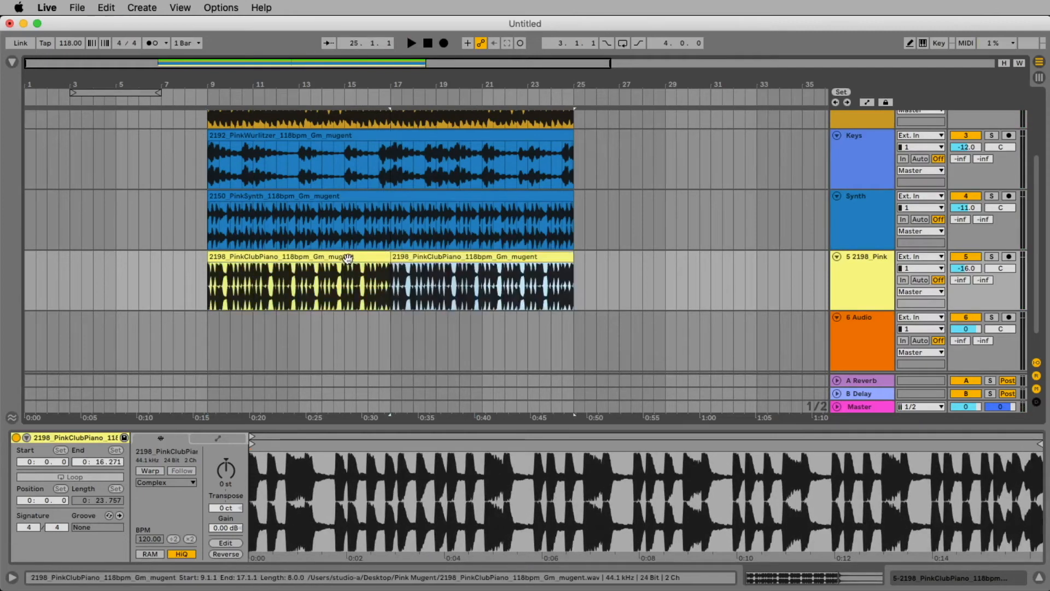
- Colour track 5 blue like the Synth track and rename it Piano
right_click(853, 286)
click(971, 514)
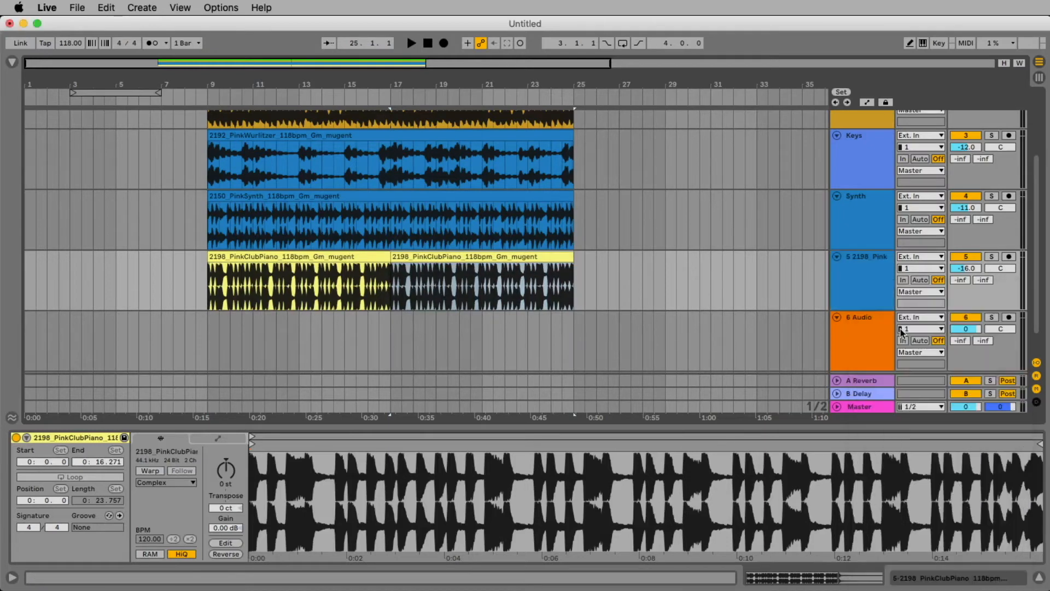
click(865, 284)
key(super+r)
text(Pi)
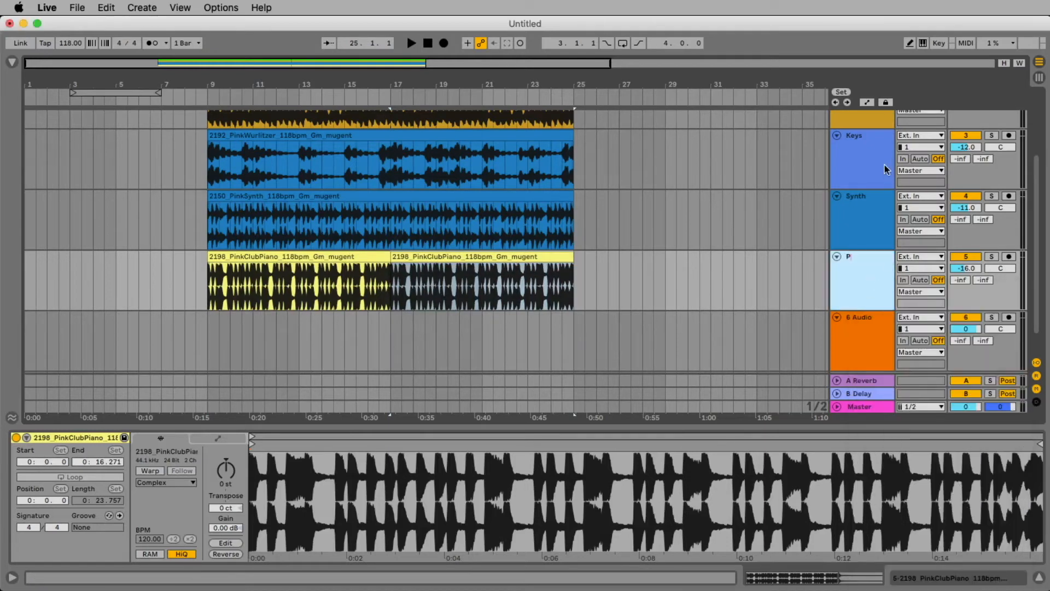
text(ano)
key(Return)
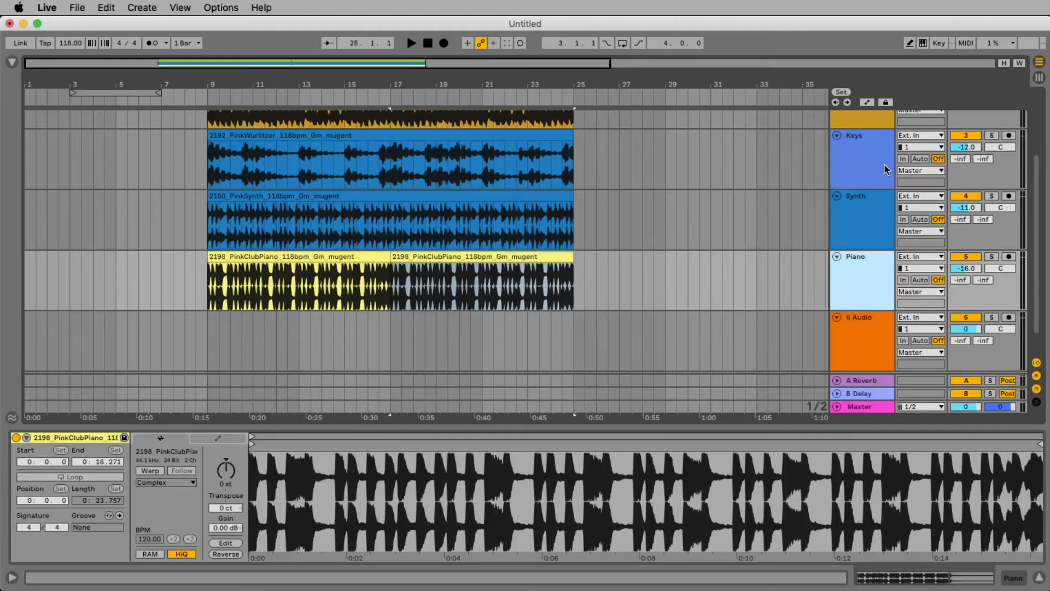
- Place 2351_PinkPluck_118bpm_Gm_mugent.wav from the Pink Mugent folder in Finder at bar 9 on track 6
click(860, 348)
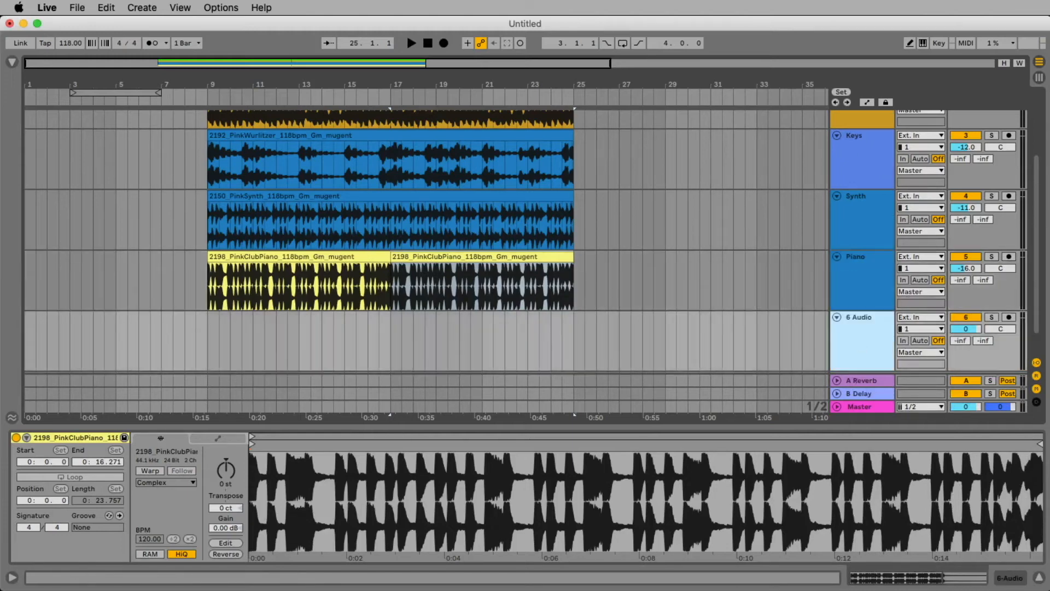
key(super+Tab)
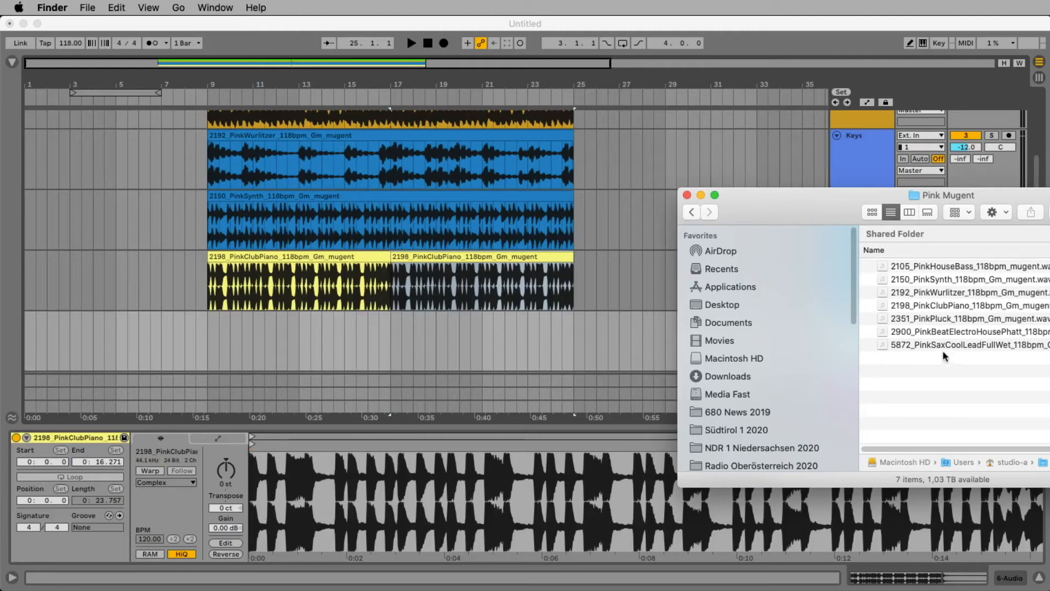
click(944, 318)
drag(948, 322, 207, 352)
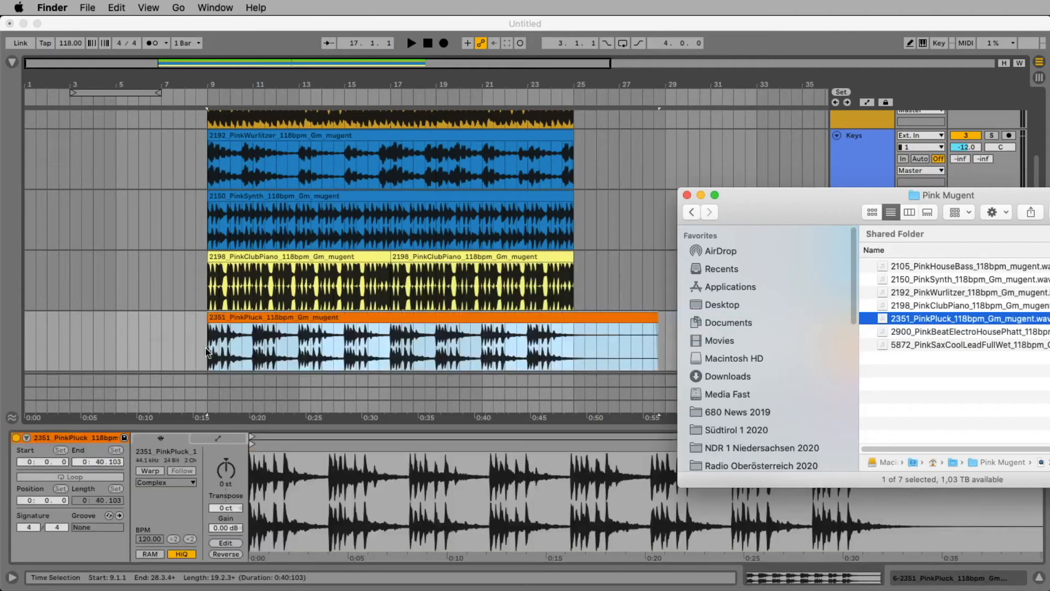
- Set the pluck track's volume to -7.0 dB while playing the arrangement from bar 9
click(238, 313)
key(space)
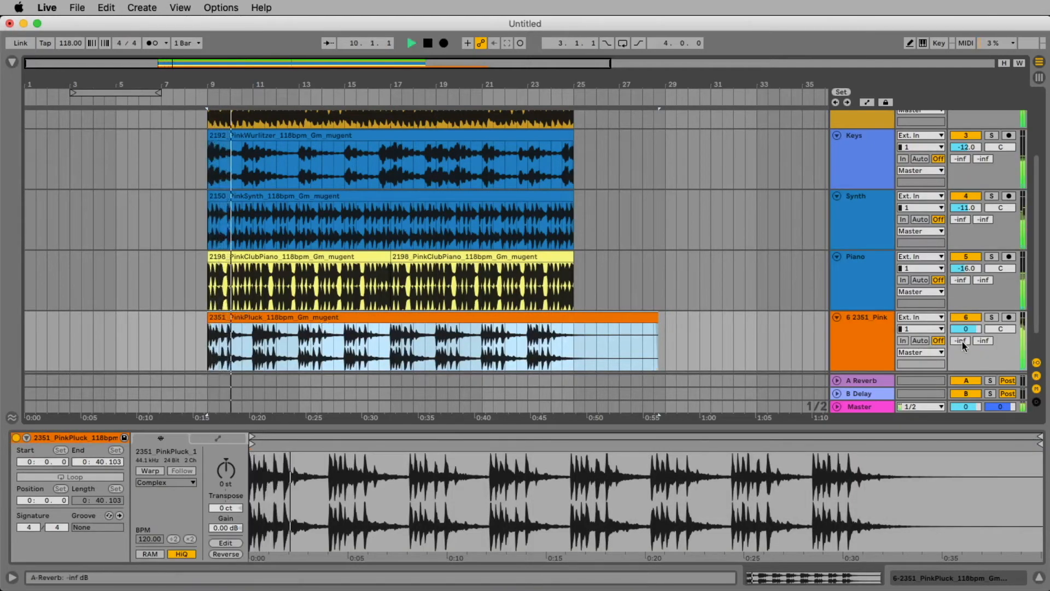
drag(973, 327, 973, 328)
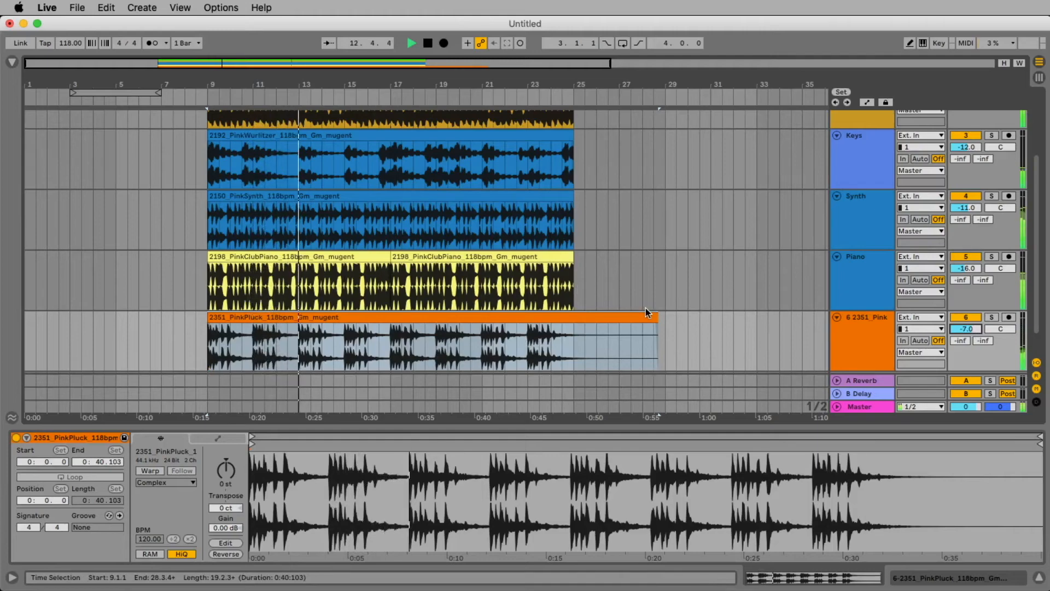
- Delete the section from bar 11 to bar 13 out of the pluck clip
drag(280, 84, 304, 126)
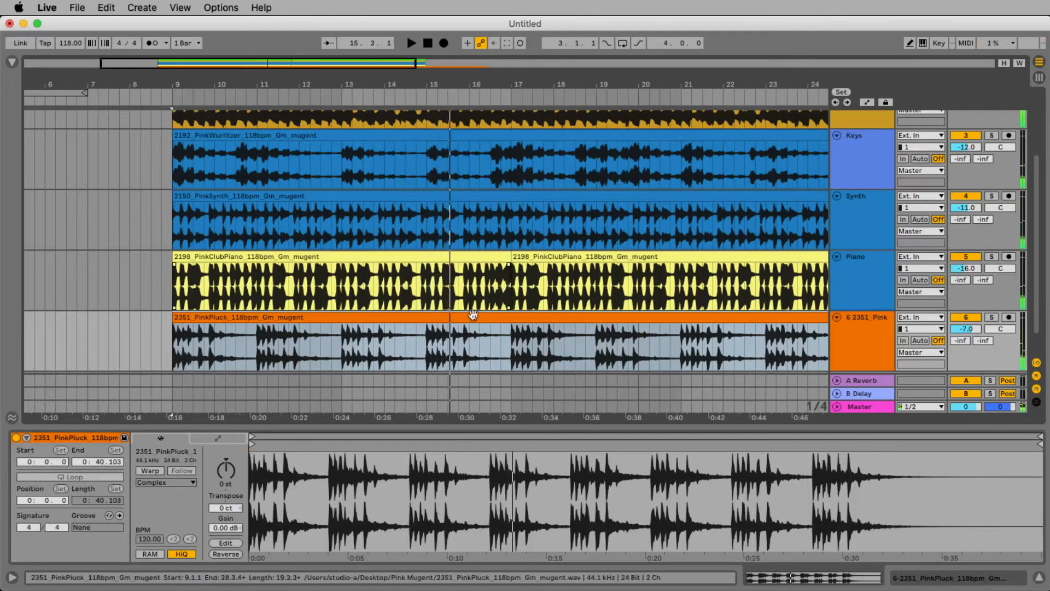
click(343, 346)
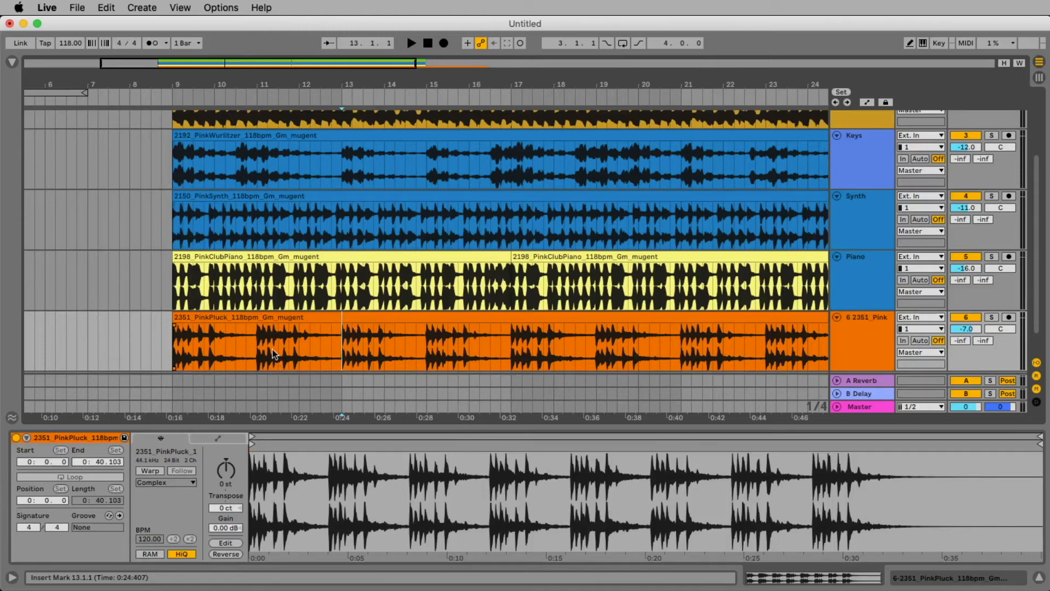
drag(257, 339, 330, 328)
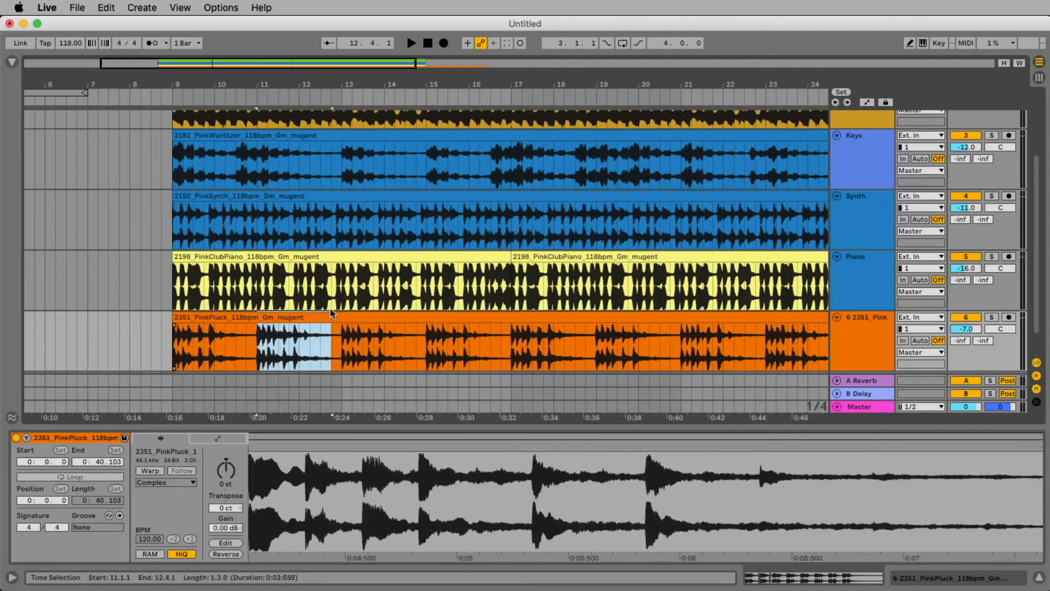
click(289, 343)
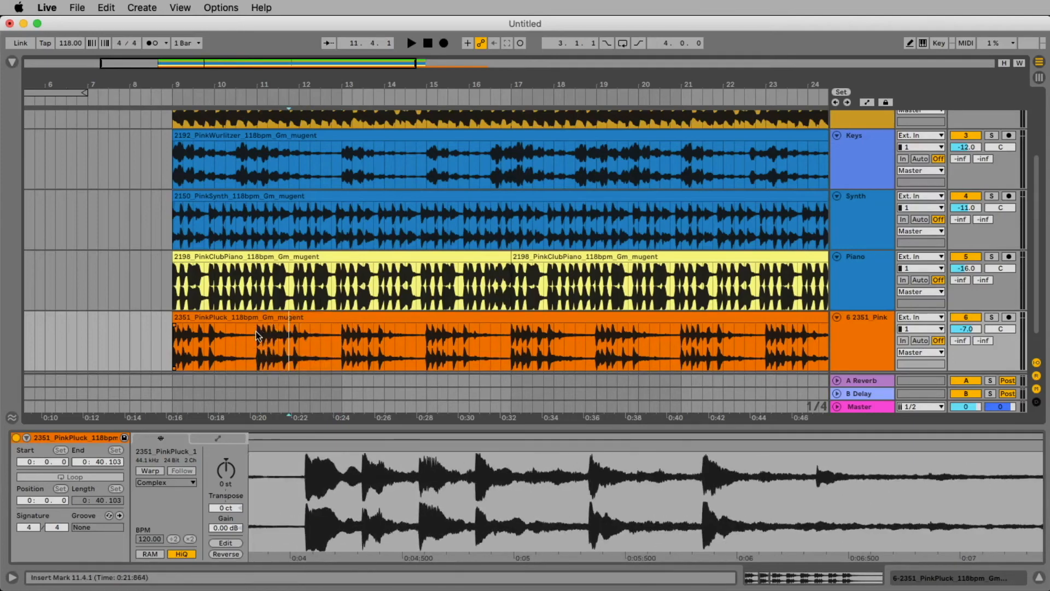
click(257, 352)
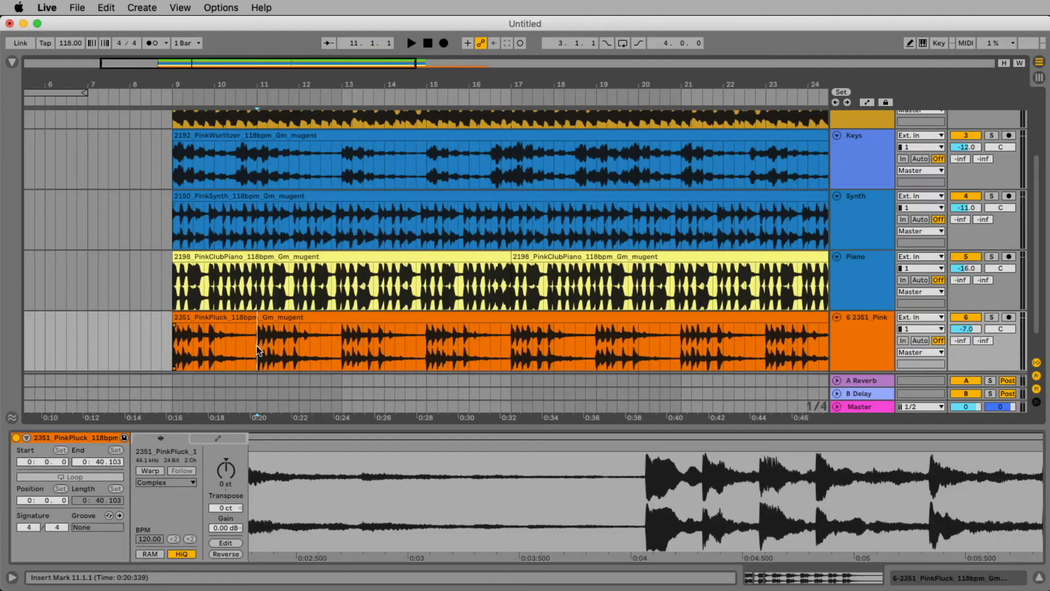
drag(261, 344, 341, 340)
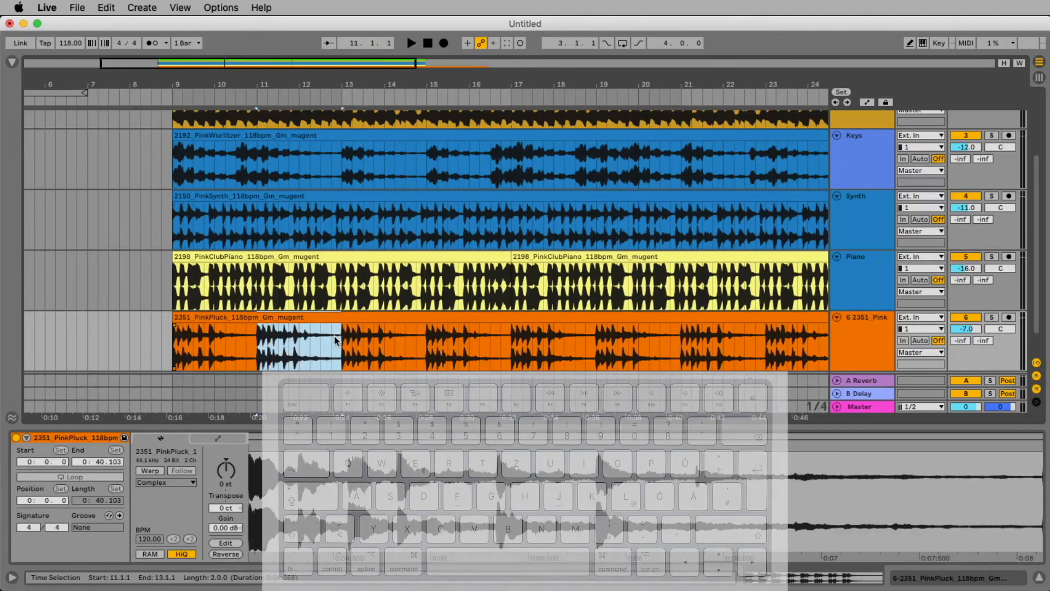
key(BackSpace)
- Delete the pluck audio from bar 15 to 17 and the remaining pluck clip starting at bar 17
drag(426, 333, 504, 327)
key(BackSpace)
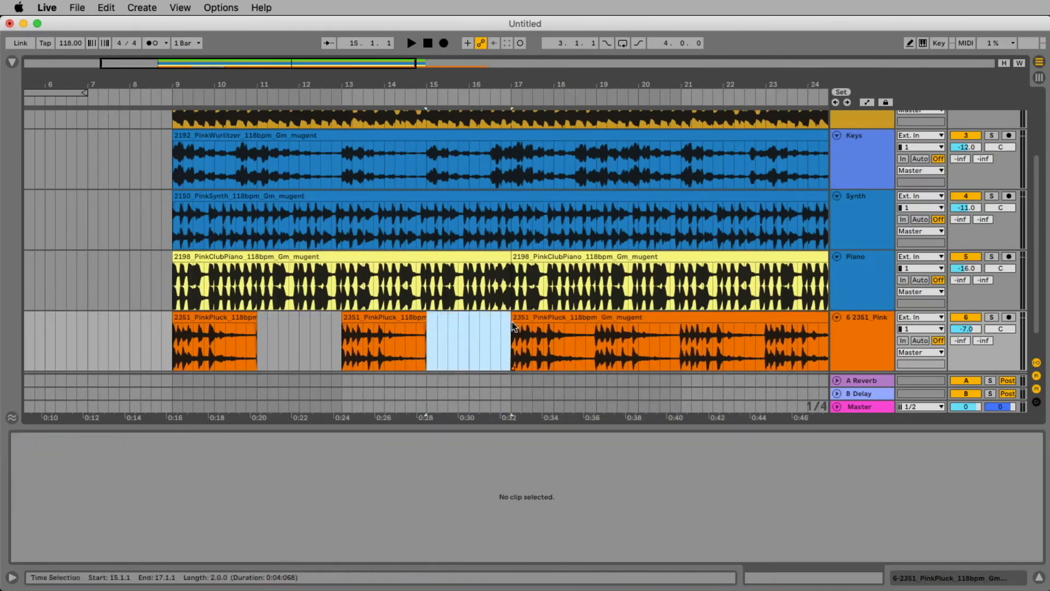
click(520, 317)
key(BackSpace)
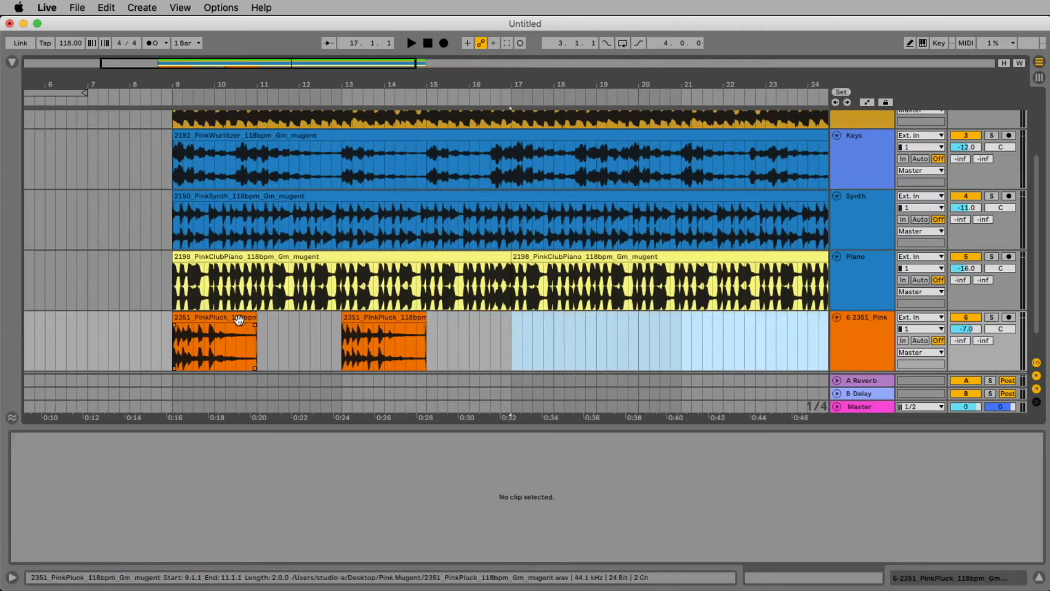
- Play the first pluck clip from bar 9 and shorten it to end at 9.4.3
click(230, 318)
key(space)
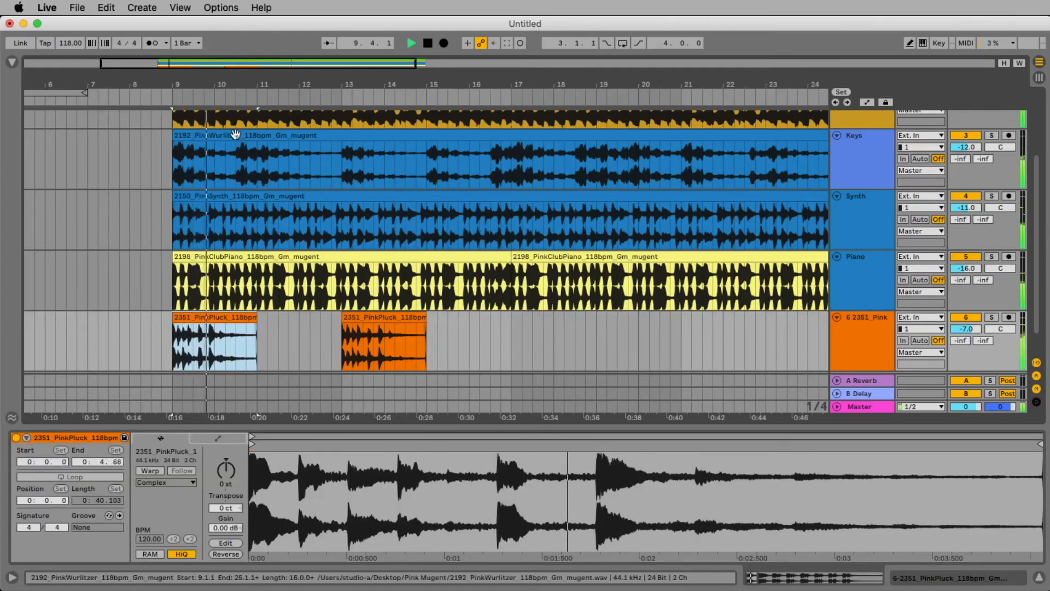
drag(202, 86, 273, 240)
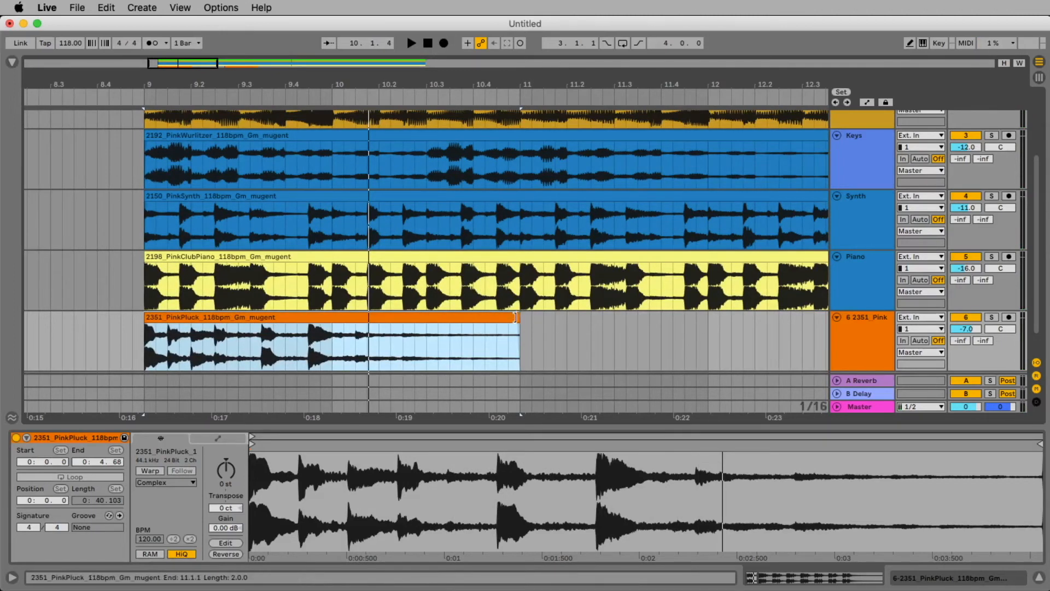
drag(515, 318, 307, 320)
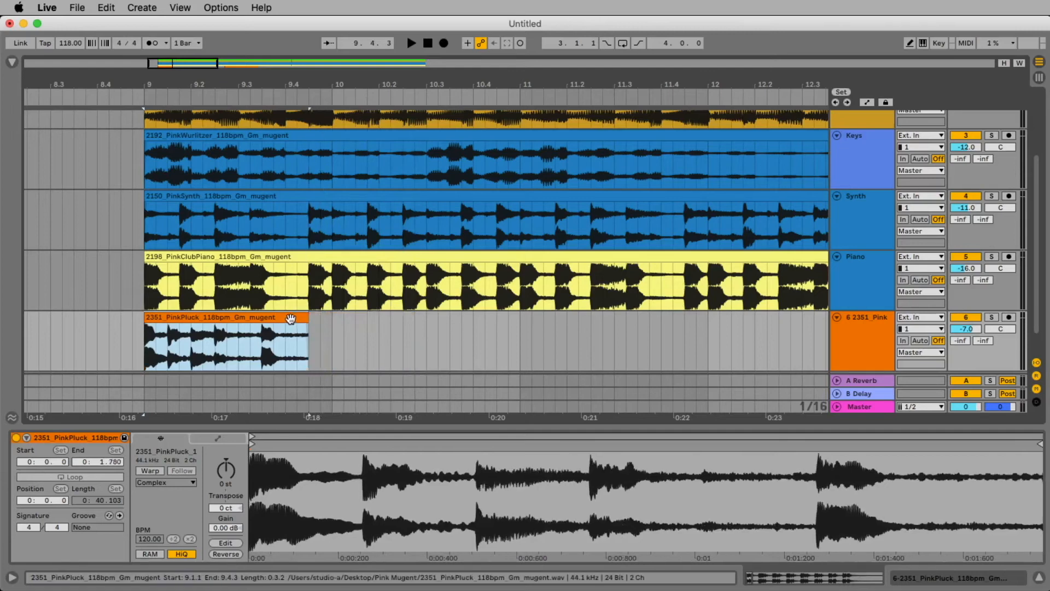
- Play the shortened pluck clip from bar 9 in the full mix and again with its track soloed, leaving the solo on
key(space)
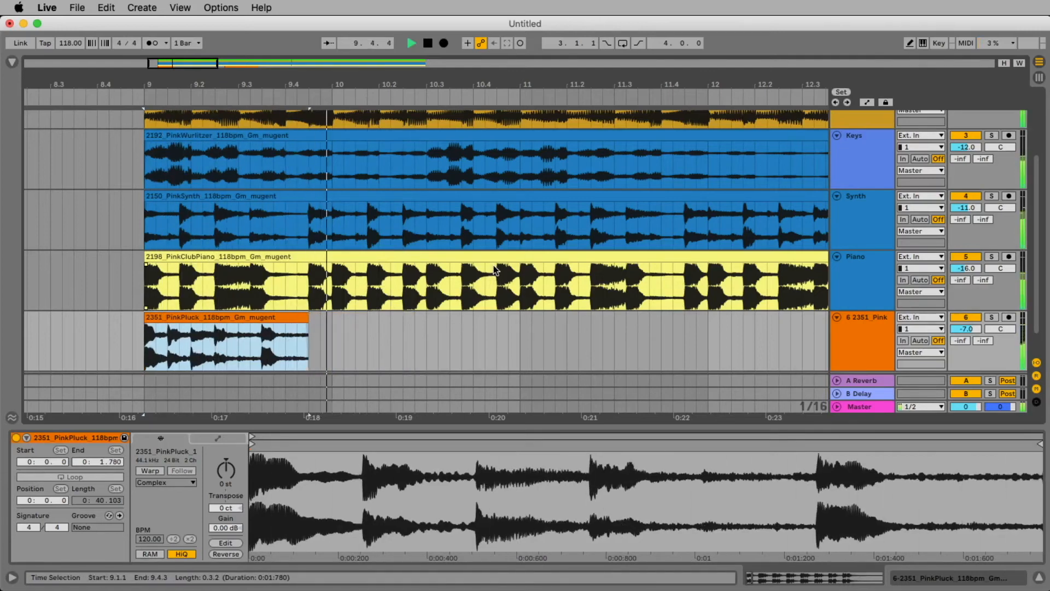
key(space)
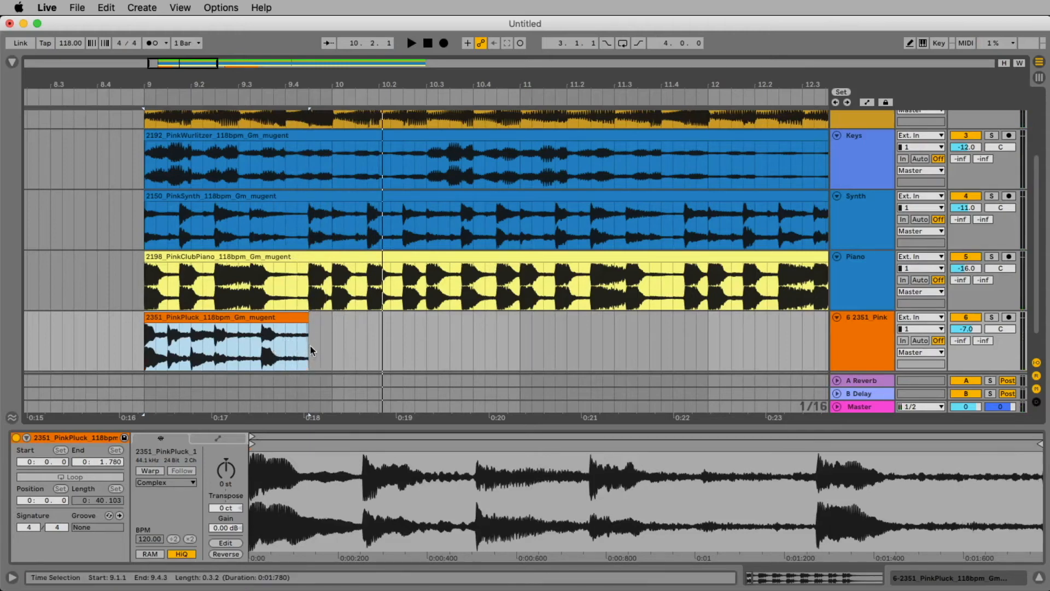
click(991, 318)
key(space)
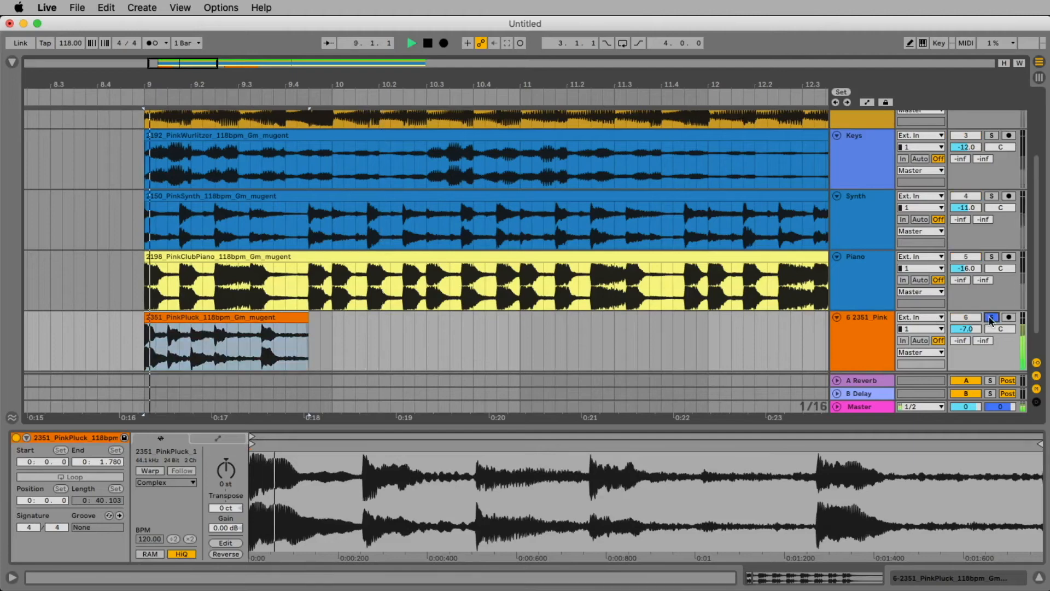
key(space)
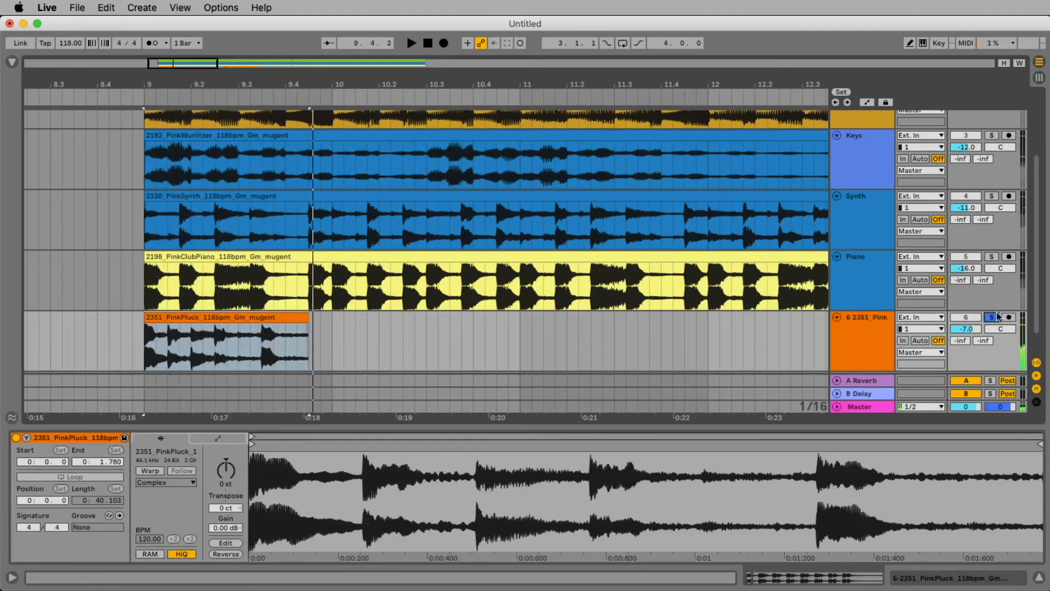
click(991, 319)
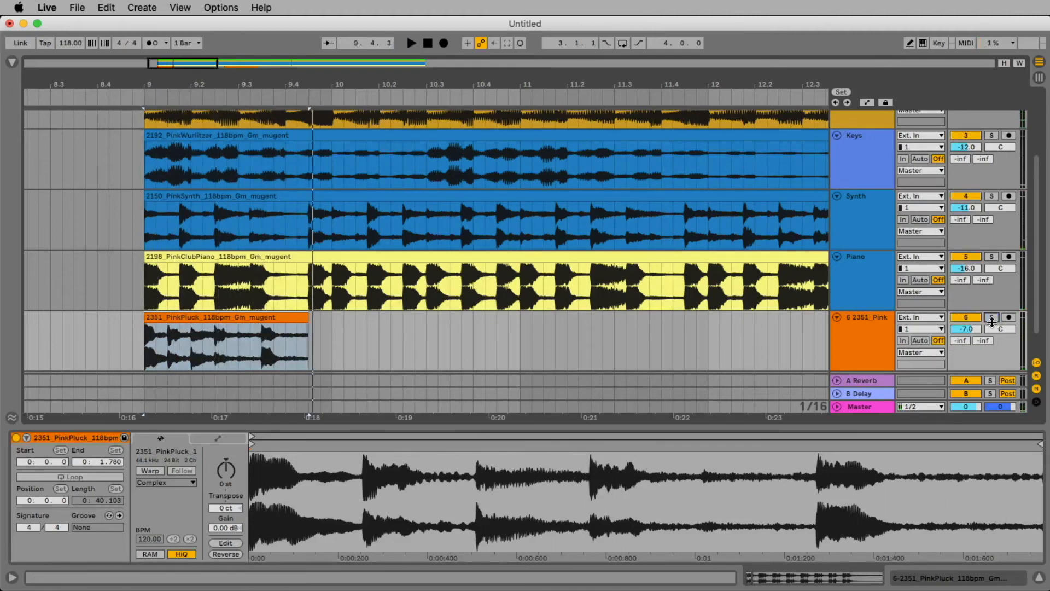
click(991, 319)
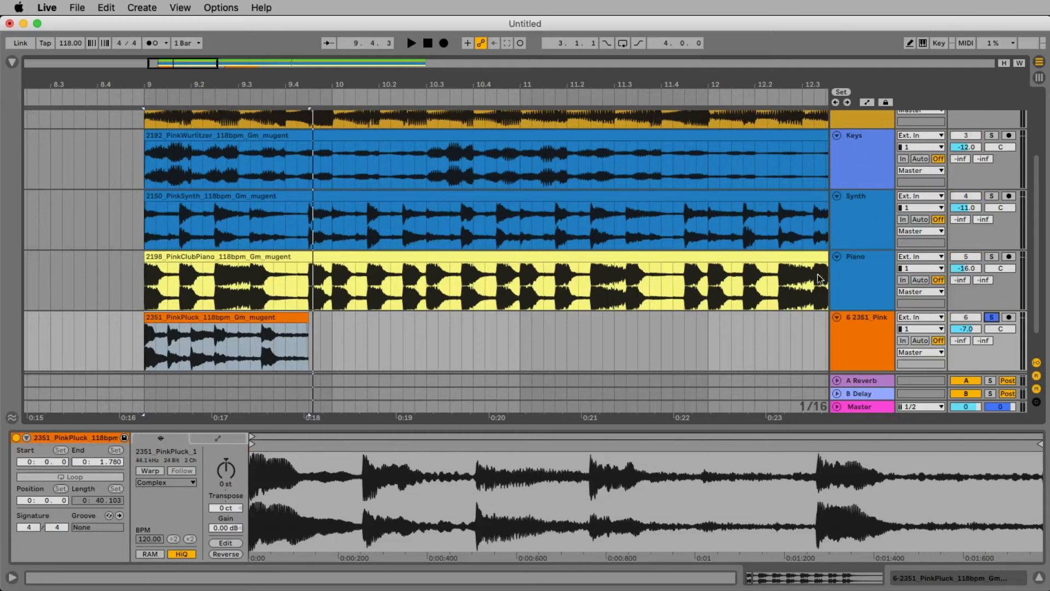
- Play the shortened pluck clip from bar 9 again, switching its track's solo off and back on between playbacks
key(space)
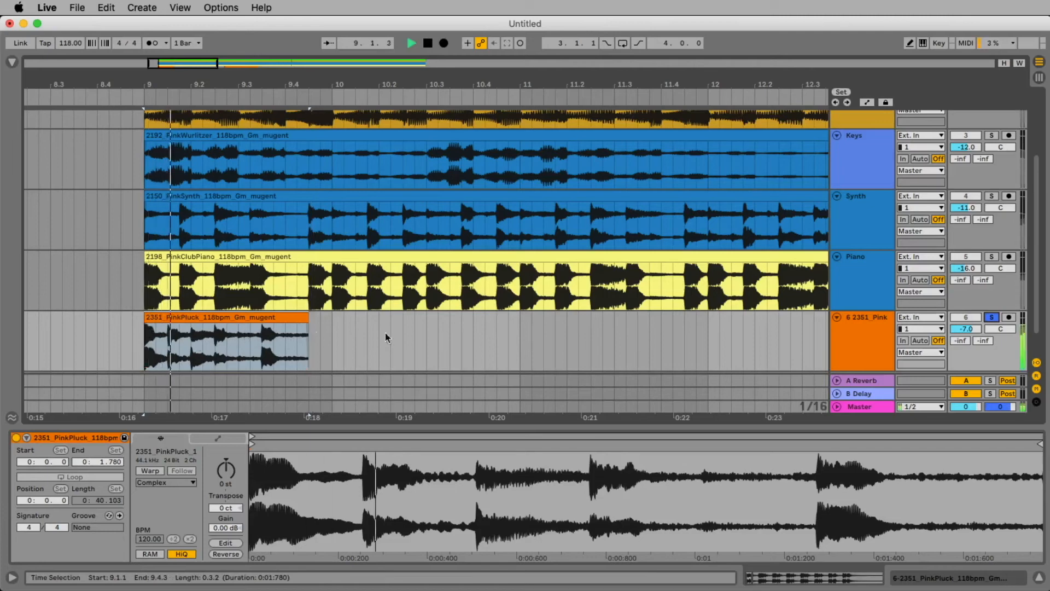
key(space)
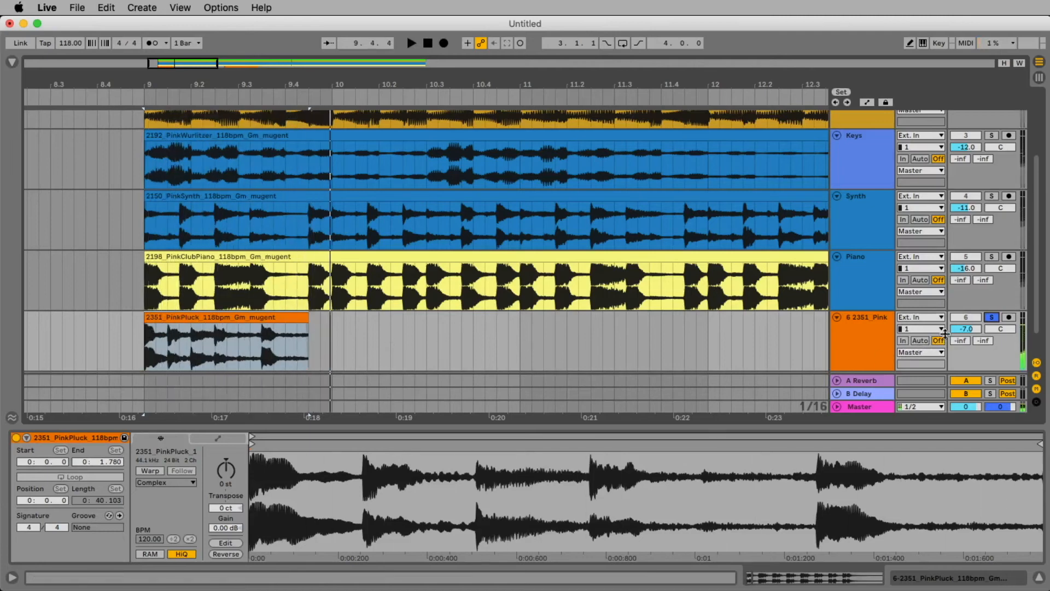
click(992, 318)
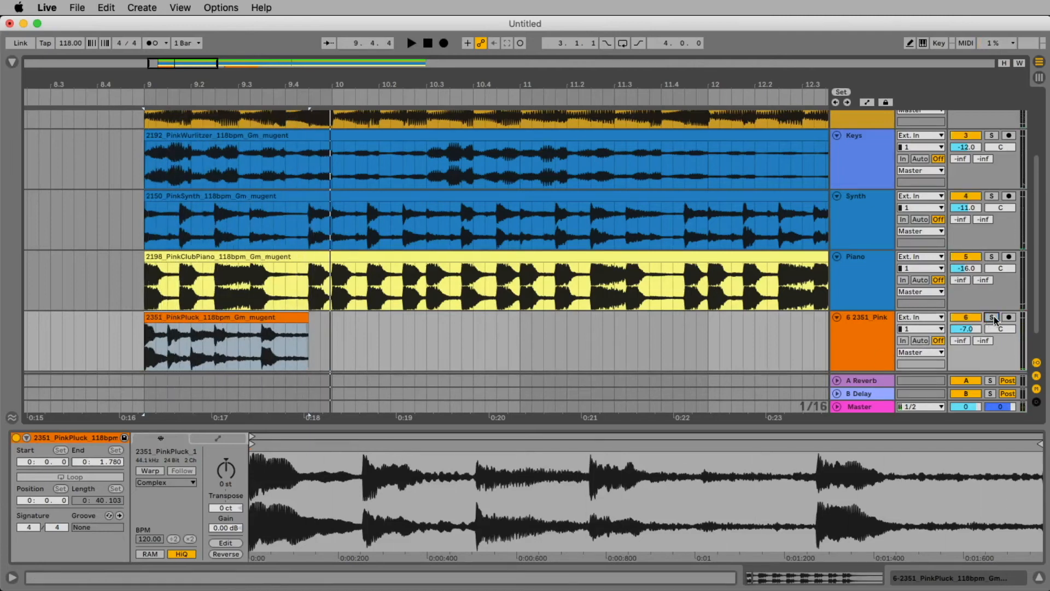
key(space)
click(992, 318)
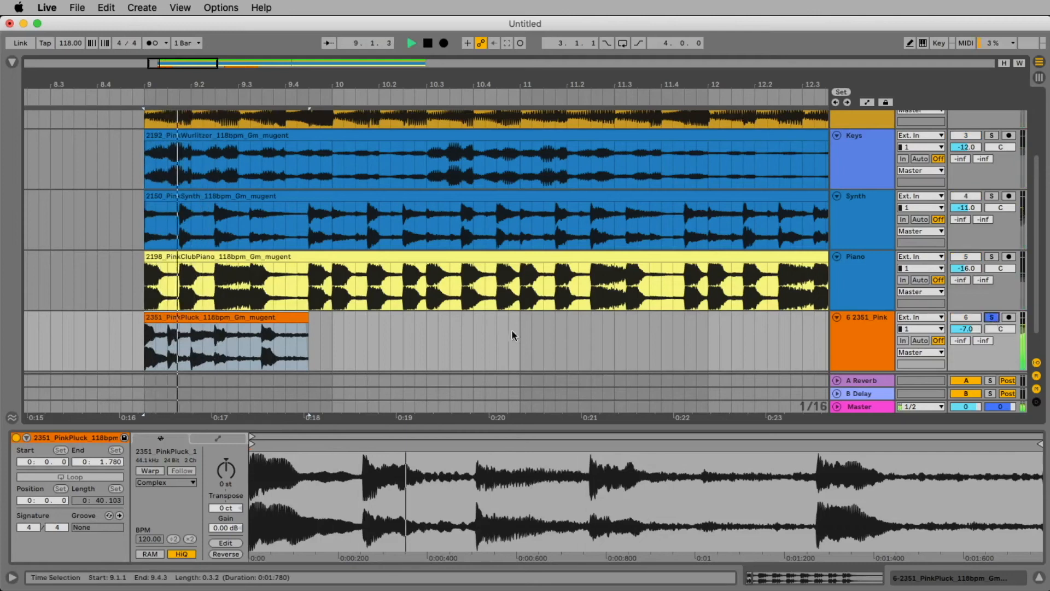
key(space)
- Play the soloed pluck clip from 9.3.2 to listen to how its ending cuts off
click(279, 348)
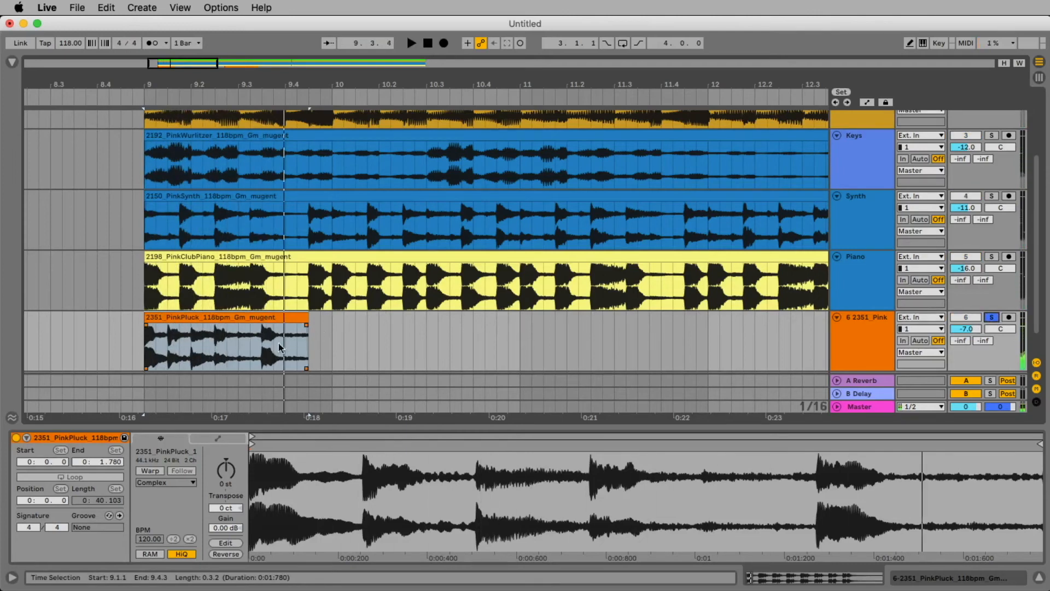
click(254, 347)
key(space)
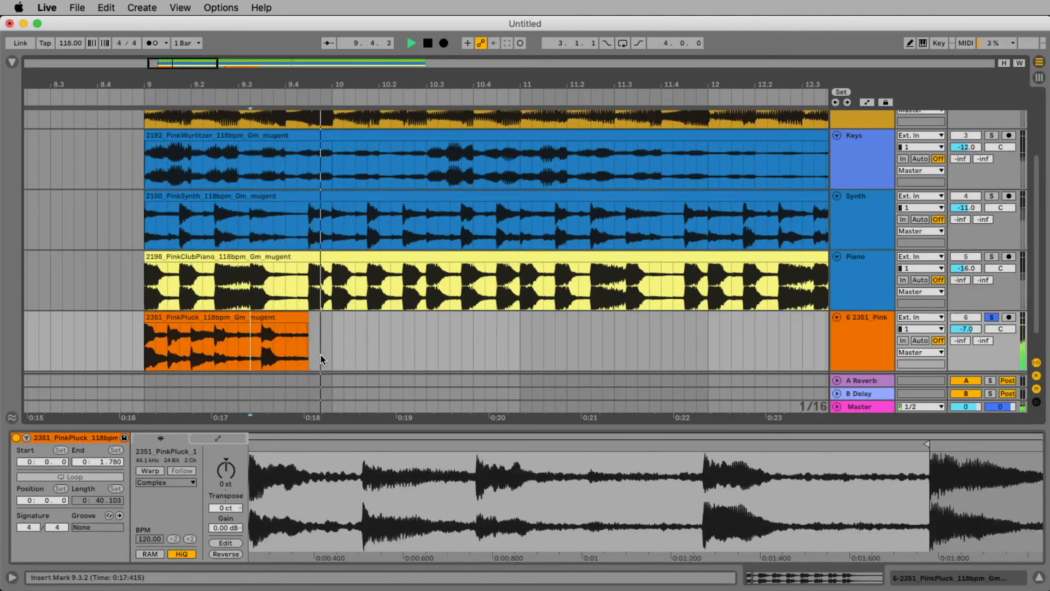
key(space)
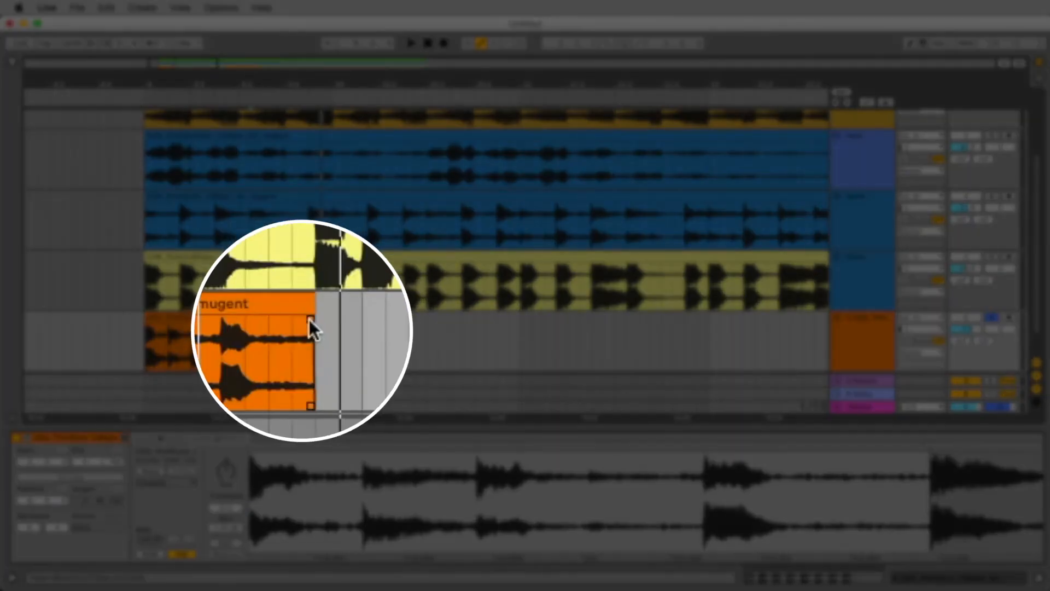
- Try fading out the end of the pluck clip, including a fade created from the 9.3.4 to 10.1.4 selection, and undo the created fade
drag(307, 319, 210, 327)
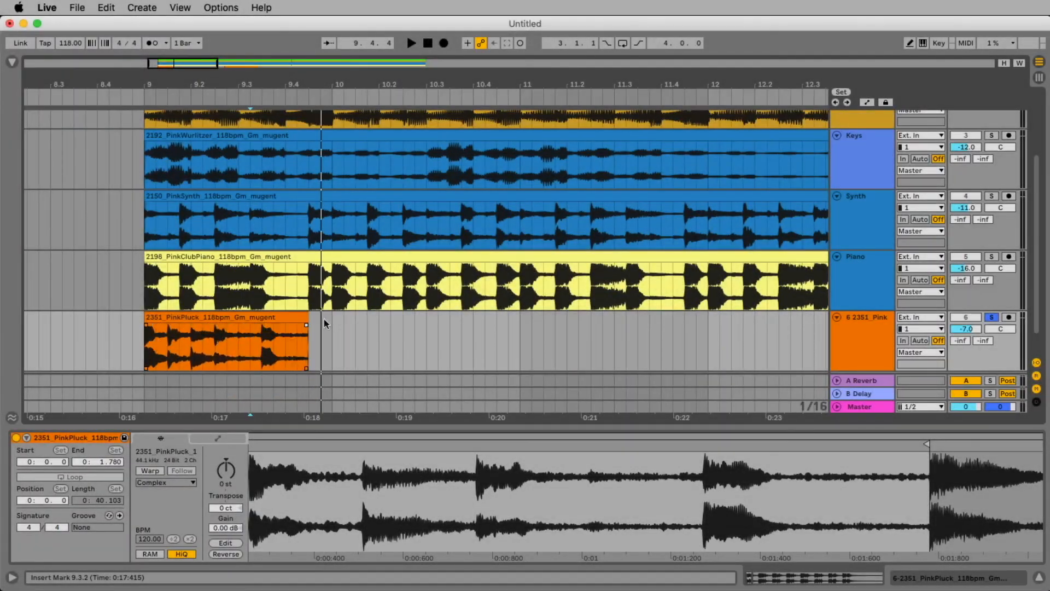
click(346, 343)
drag(368, 340, 276, 326)
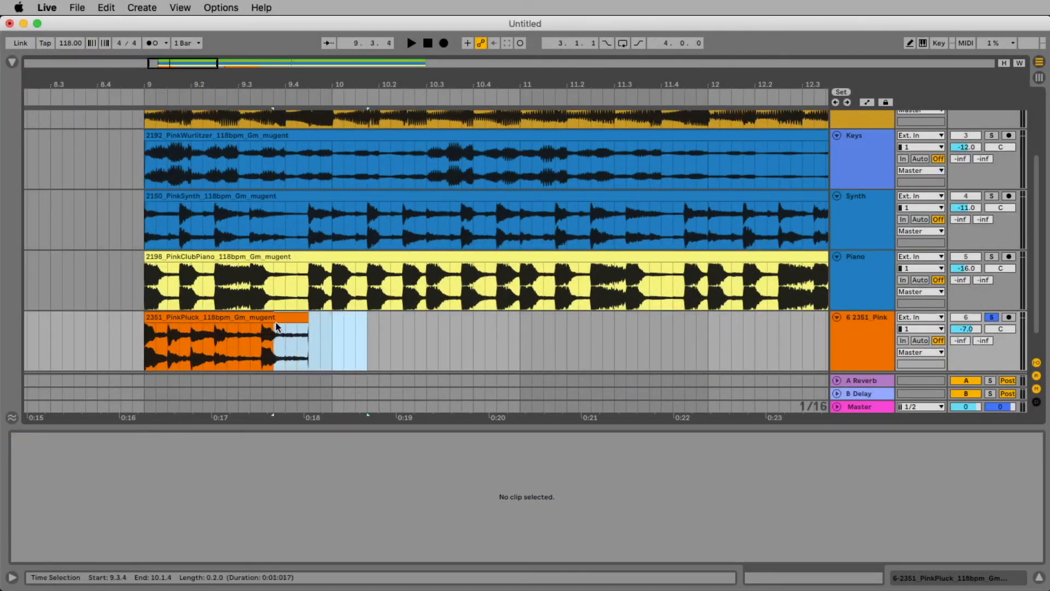
key(super+alt+f)
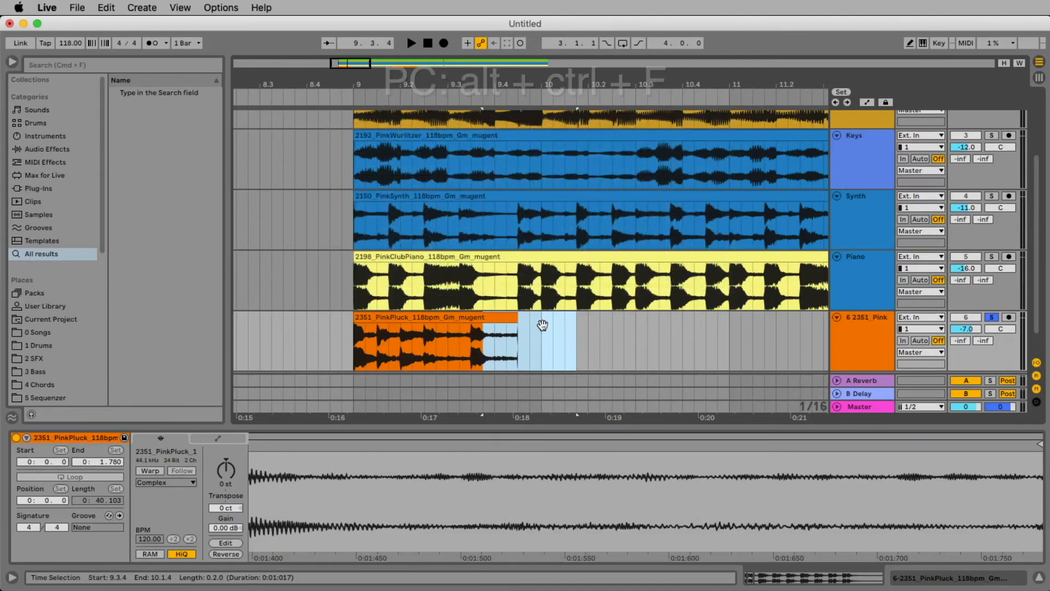
click(541, 327)
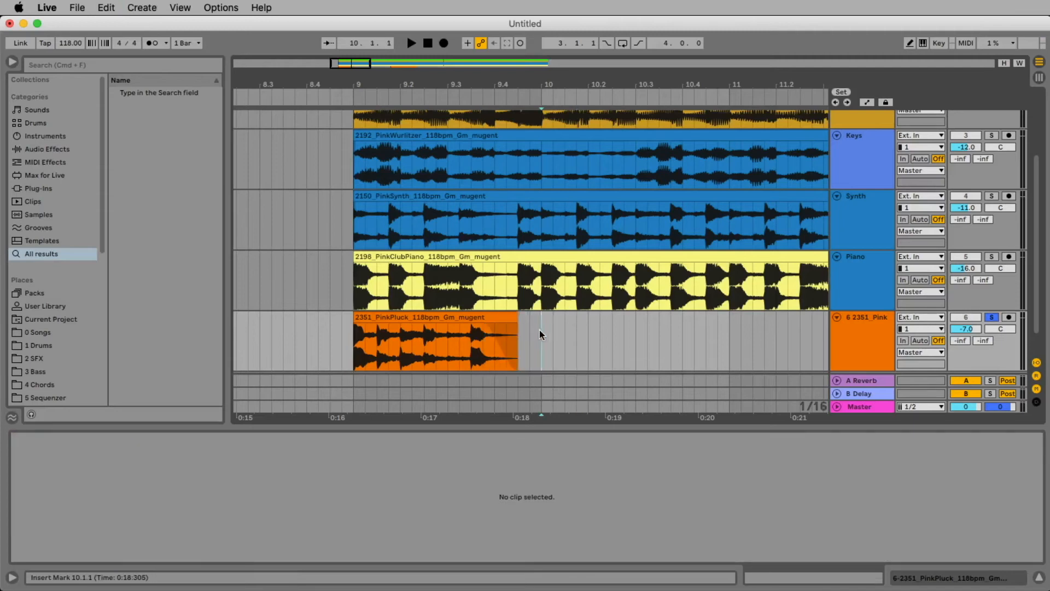
key(super+z)
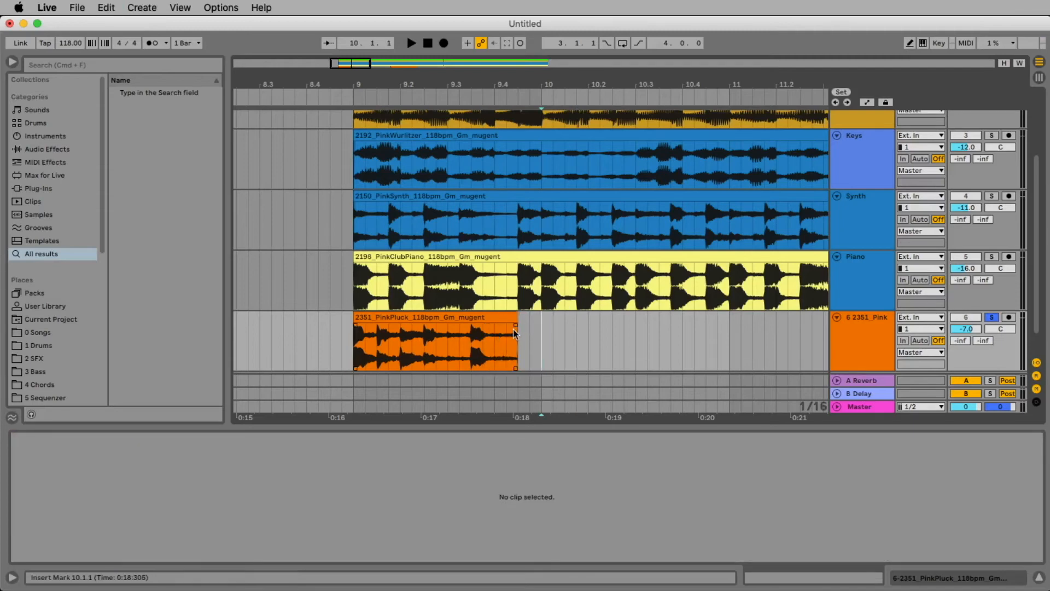
click(106, 7)
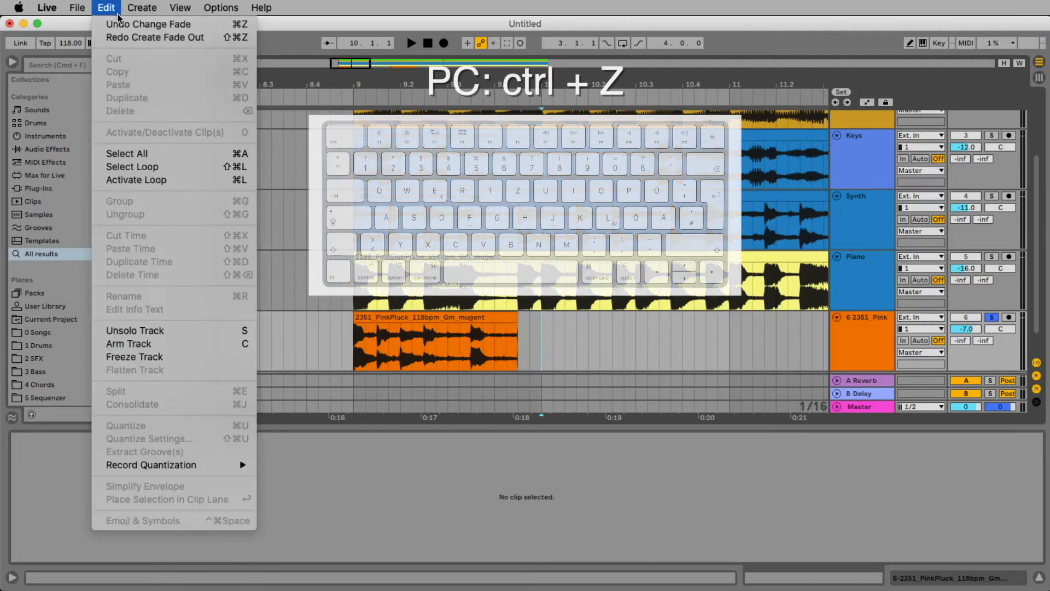
click(102, 4)
- Try a fade-out across the whole pluck clip at bar 9, play it, and remove the fade
click(517, 327)
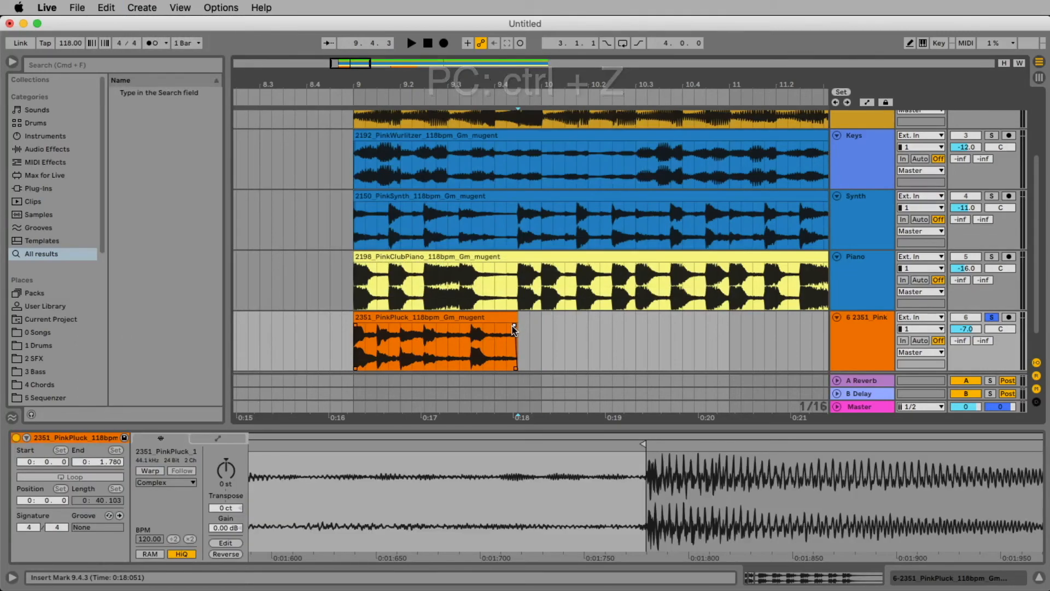
drag(512, 325, 350, 317)
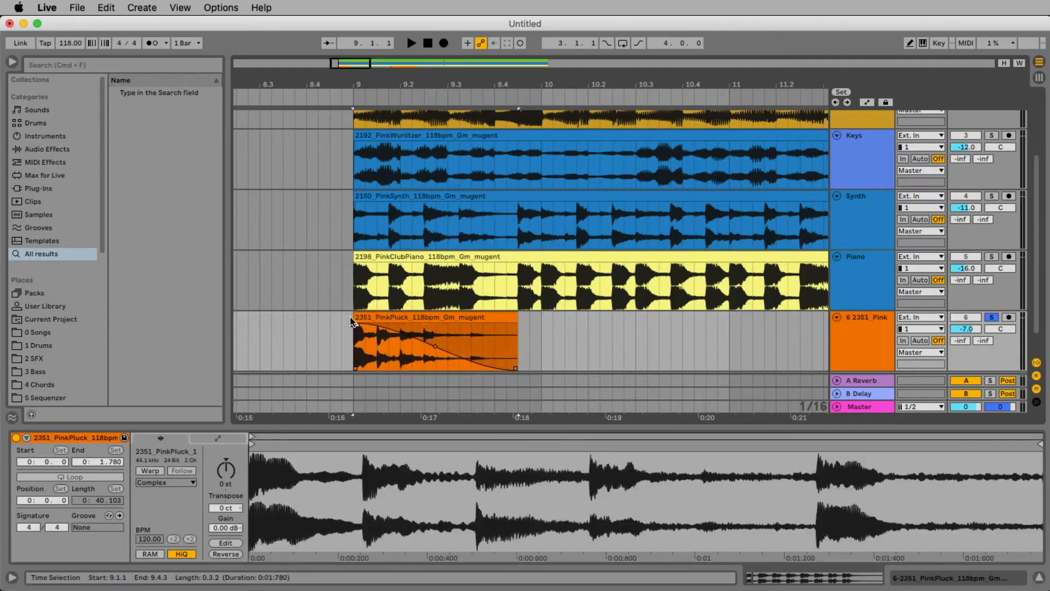
click(404, 318)
key(space)
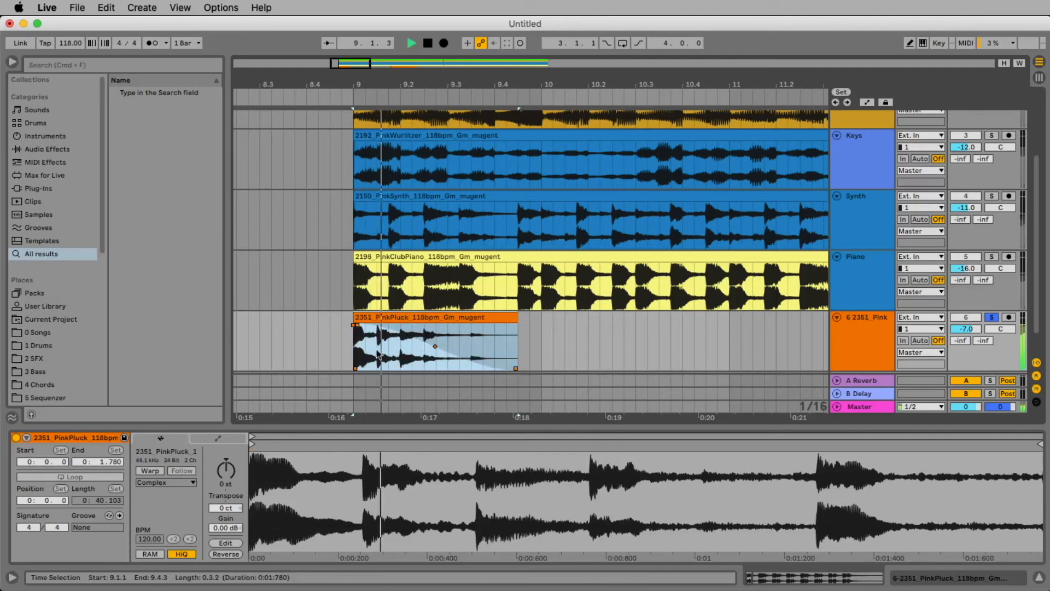
drag(357, 327, 573, 316)
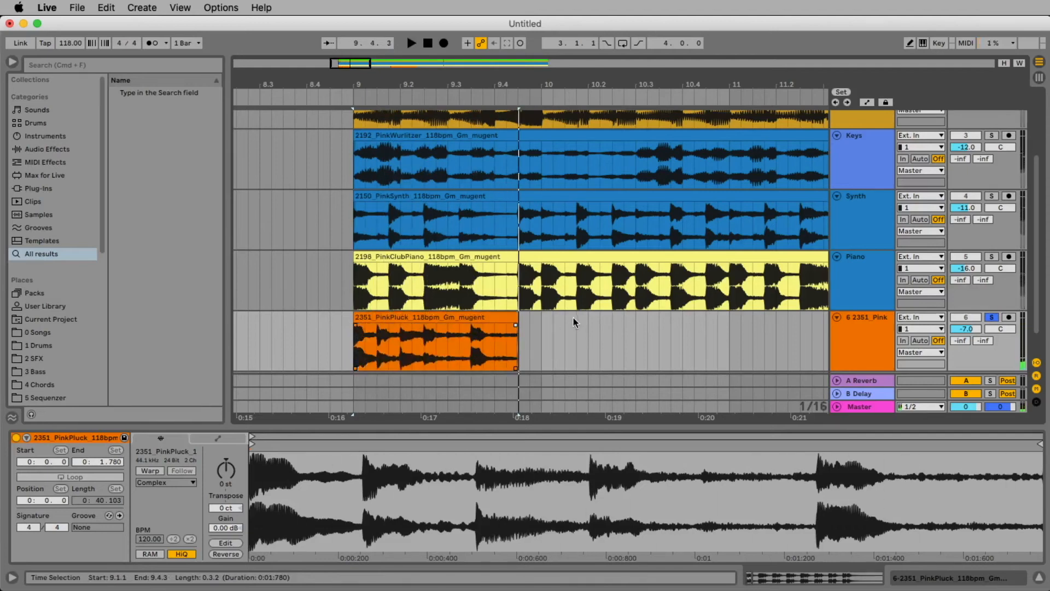
- Try a fade-in across the whole pluck clip, bend its curve to rise more slowly, and play both versions
drag(356, 326, 517, 326)
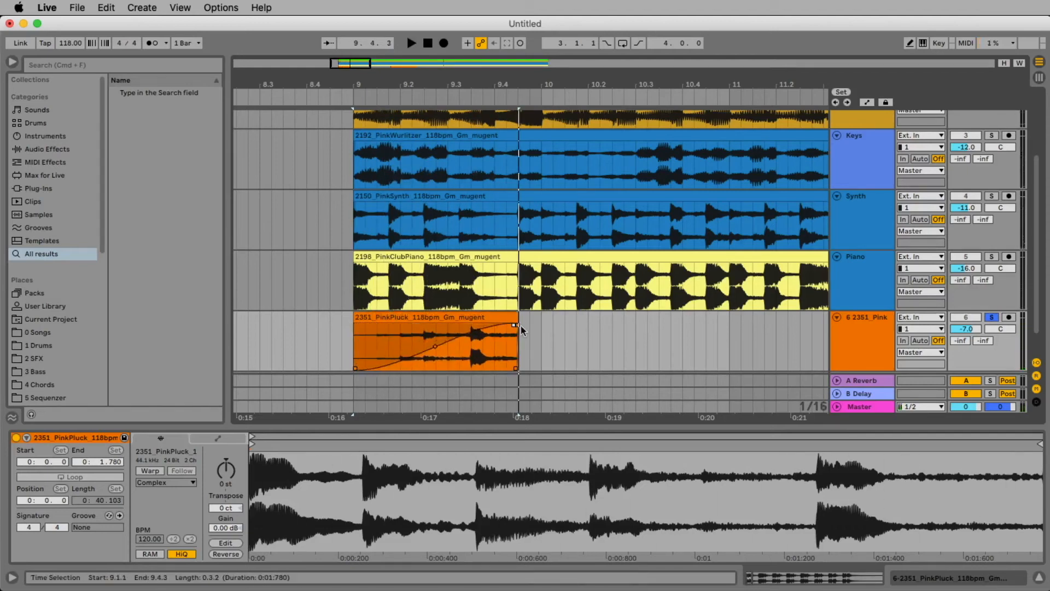
key(space)
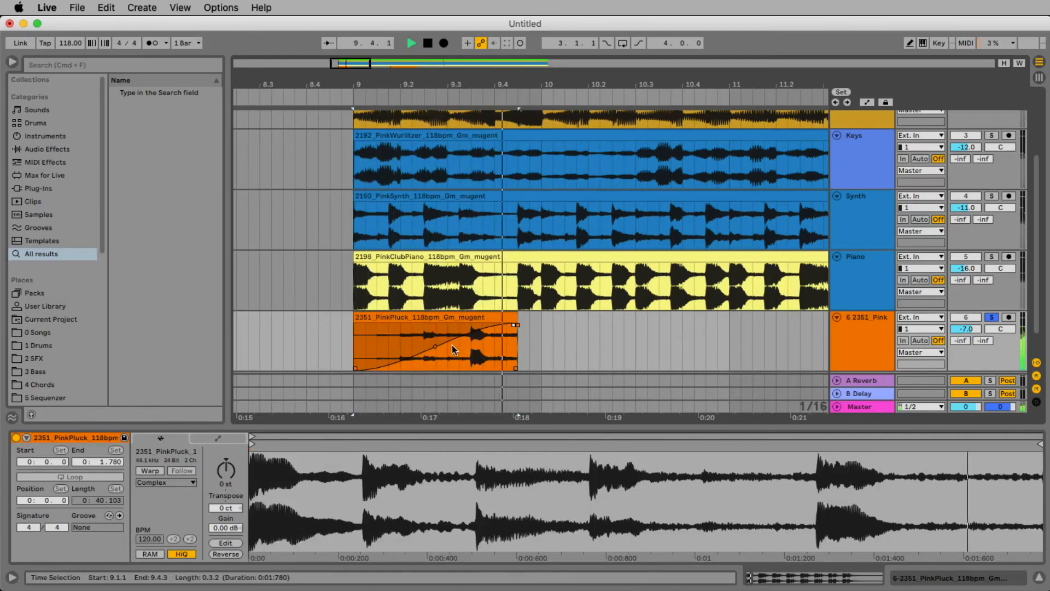
key(space)
drag(438, 345, 462, 366)
key(space)
key(space)
key(space)
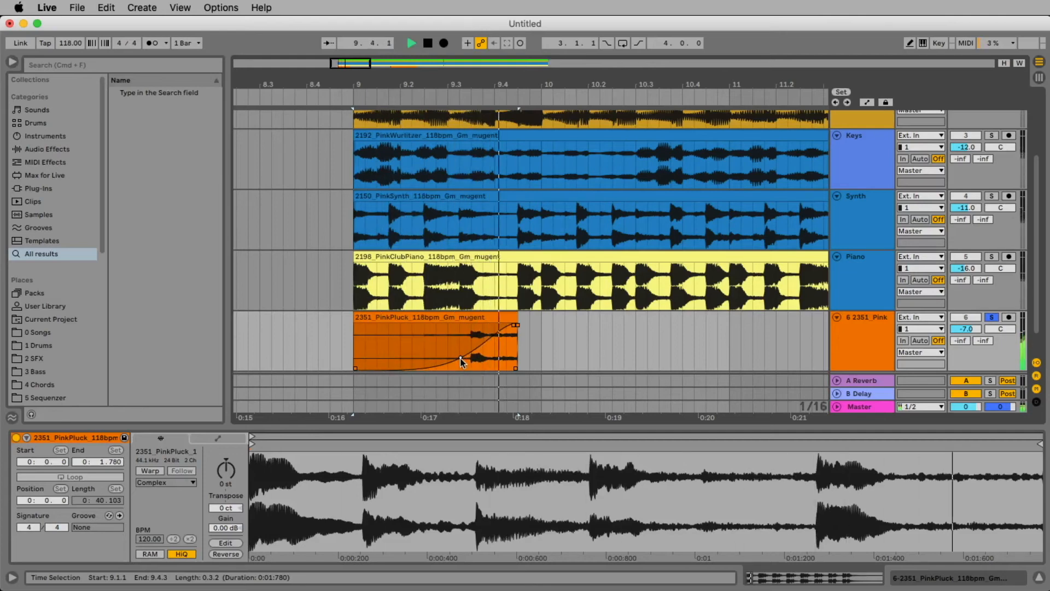
key(space)
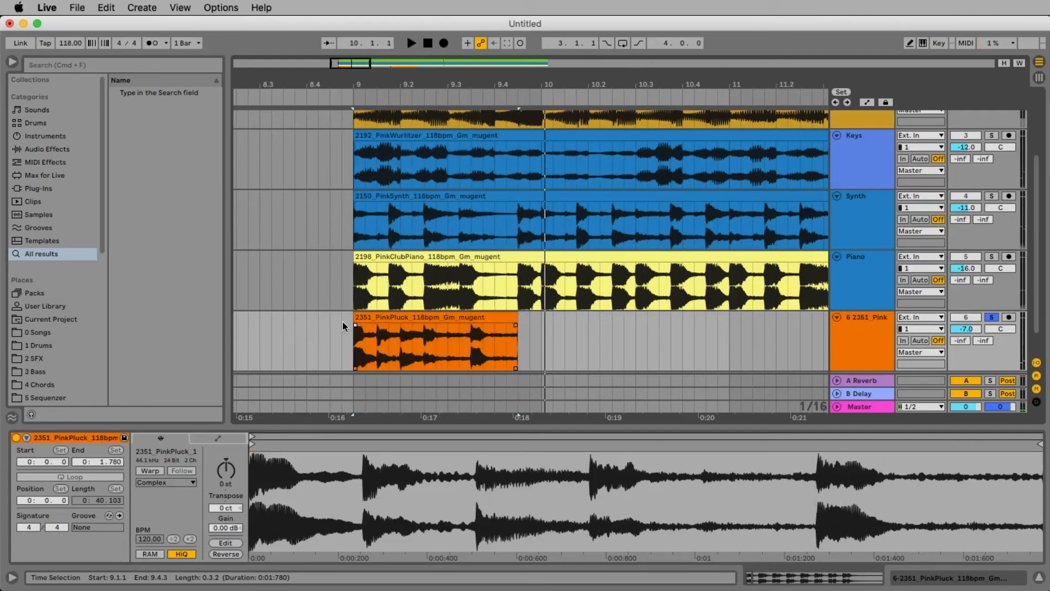
- Add a short fade-out at the end of the pluck clip at bar 9 and play it
drag(517, 324, 488, 327)
key(space)
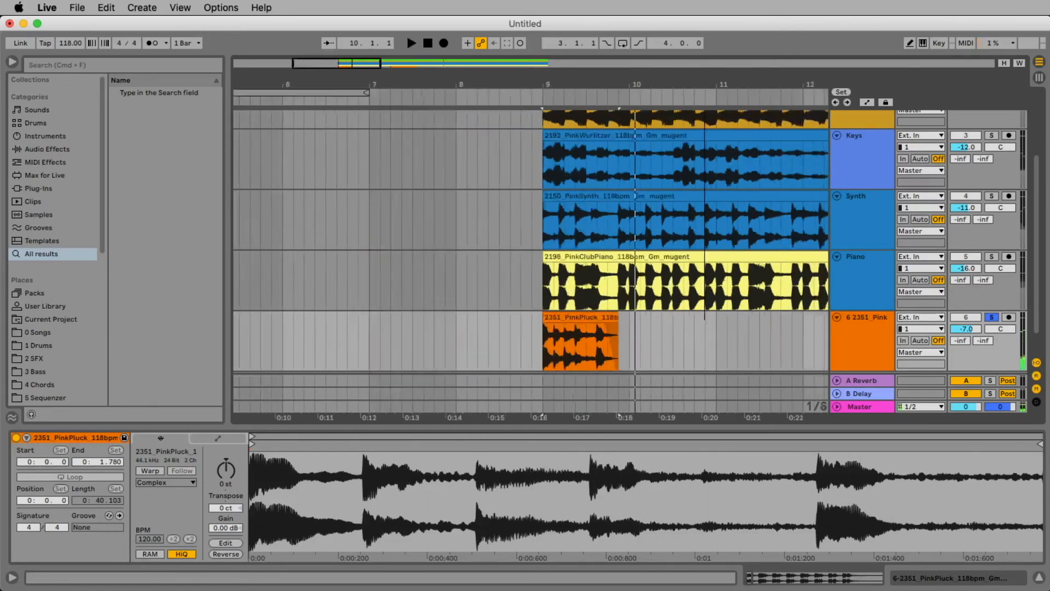
- Trim the pluck clip at bar 13 to end at 13.4.3, give its end a short fade-out, and play it
drag(603, 71, 600, 134)
drag(583, 322, 739, 321)
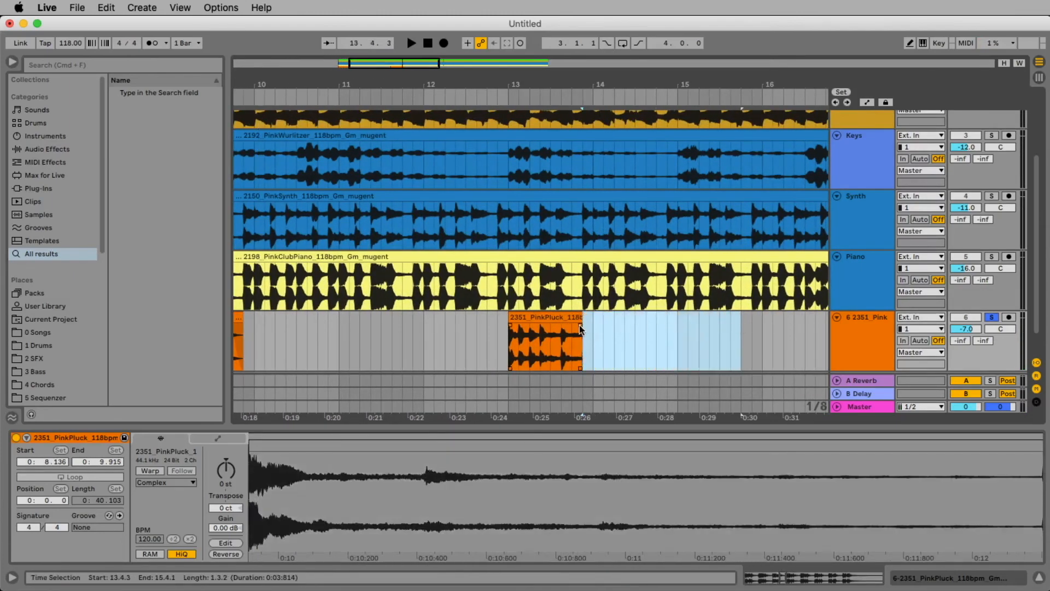
click(579, 329)
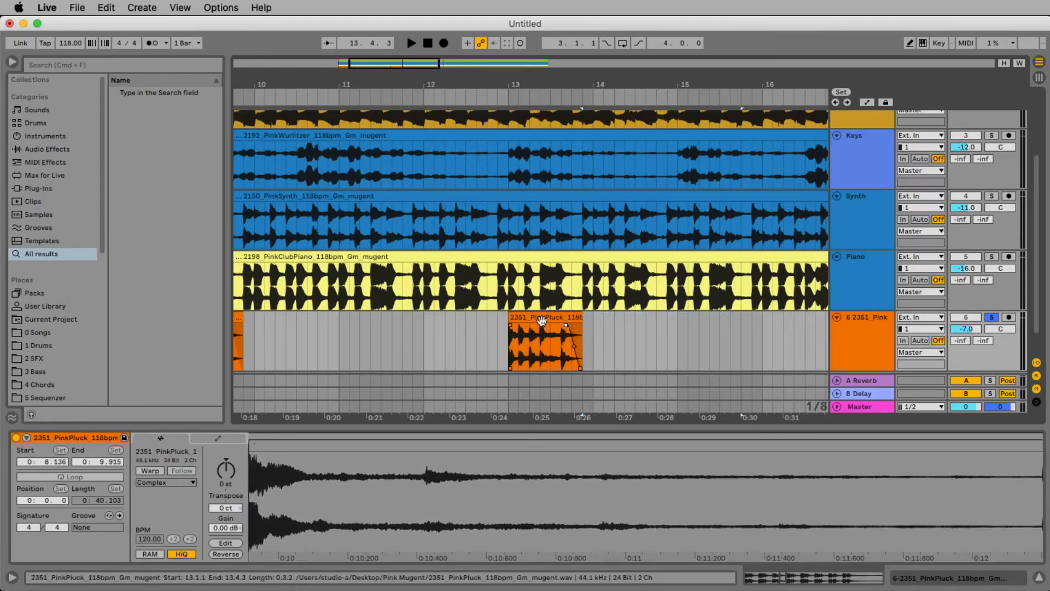
click(539, 326)
key(space)
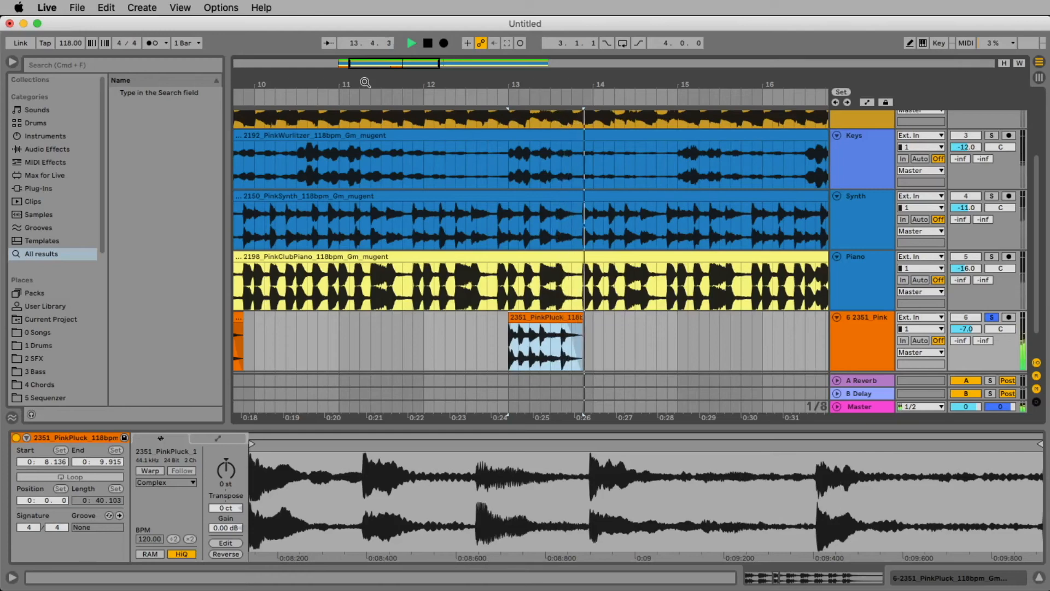
key(space)
- Select the pluck track and show its audio effects chain
scroll(373, 313, left, 4)
scroll(437, 165, down, 2)
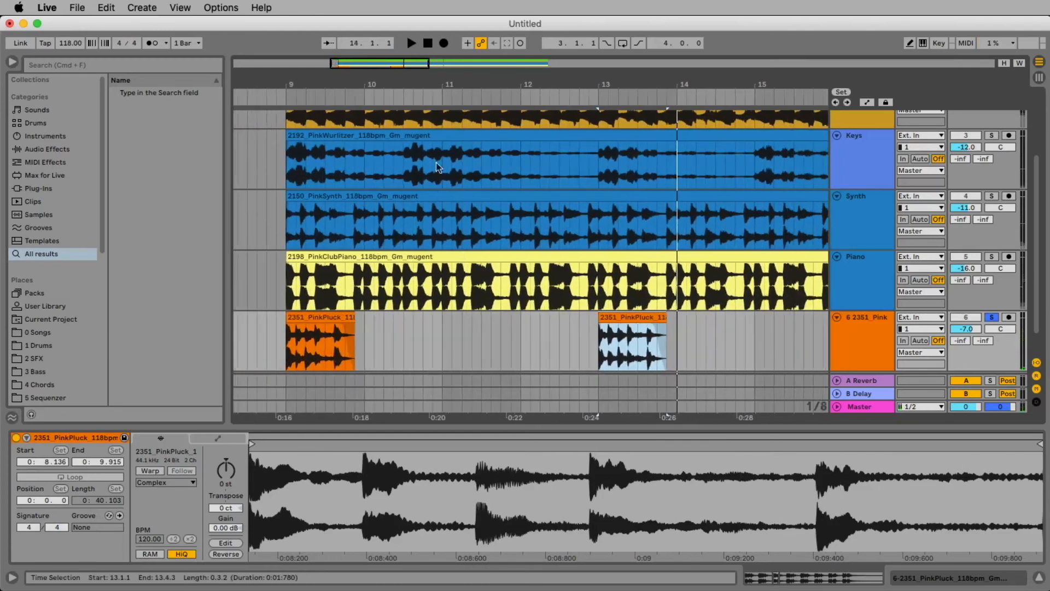
click(339, 320)
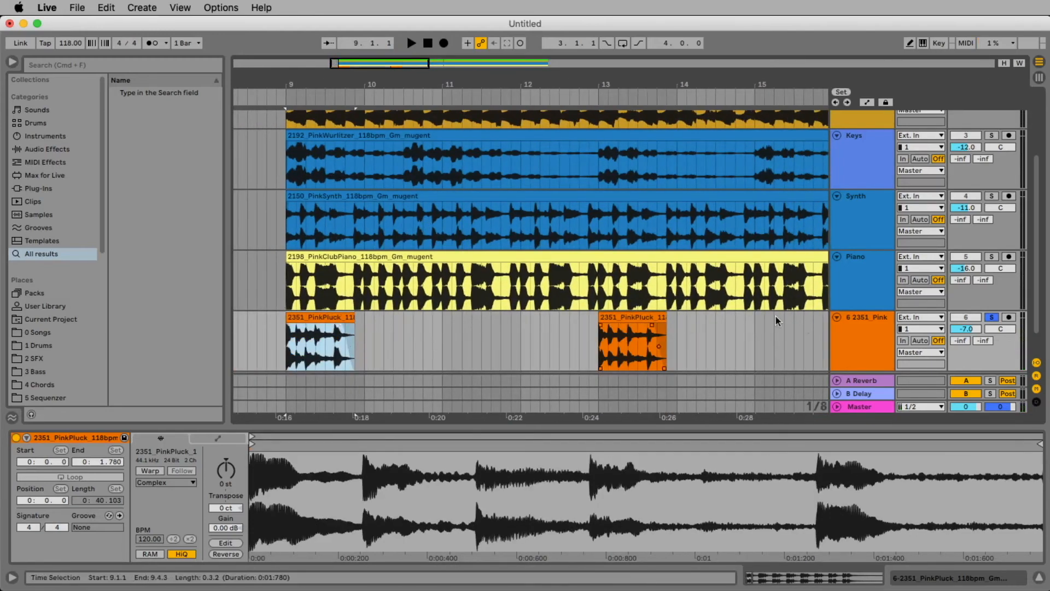
click(863, 329)
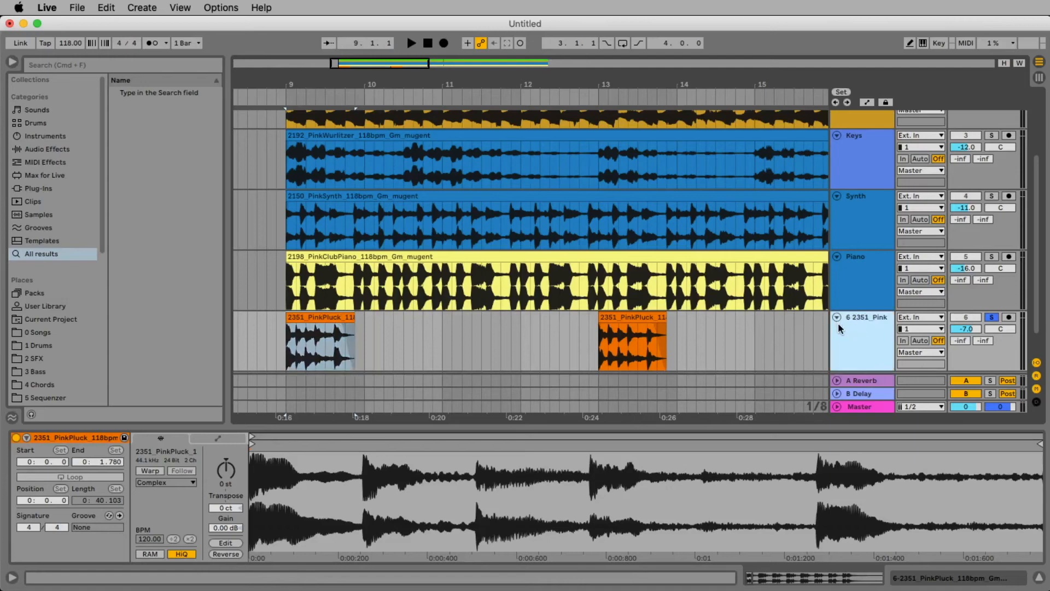
click(842, 322)
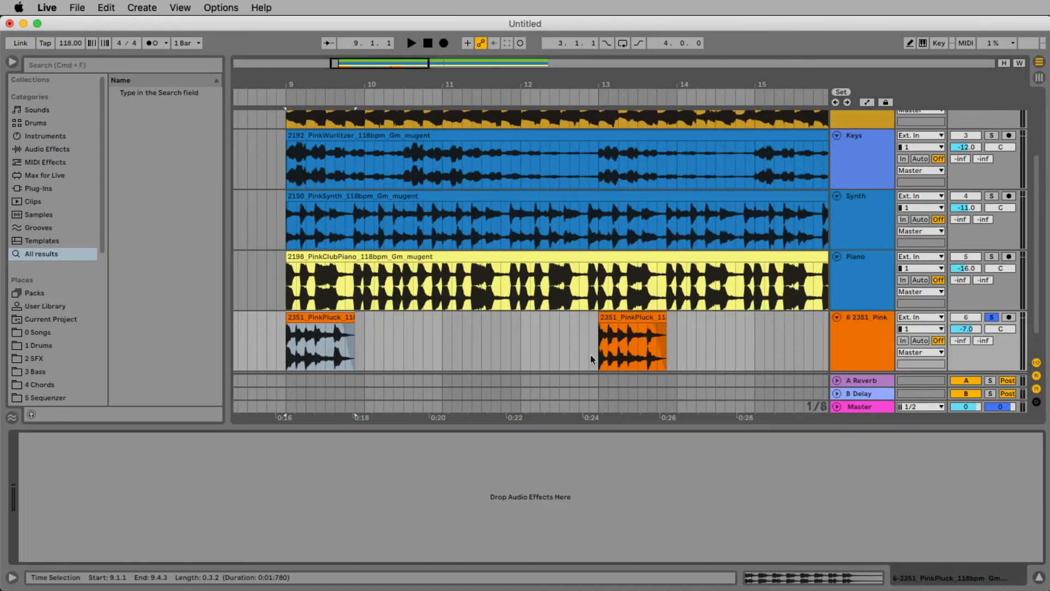
click(868, 329)
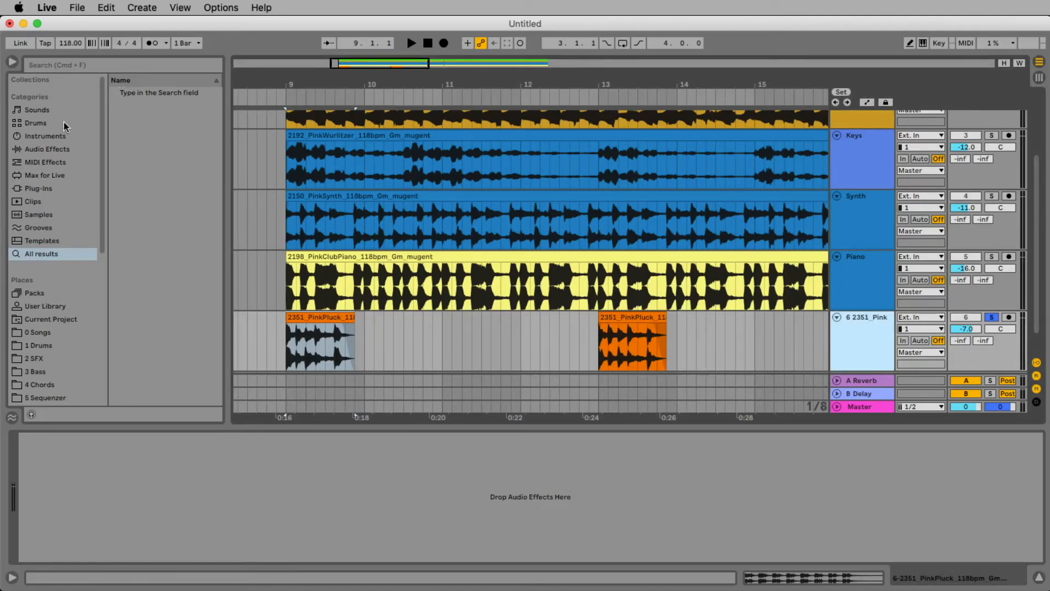
- Add the default Delay from the Time & Space audio effects to the pluck track
click(31, 149)
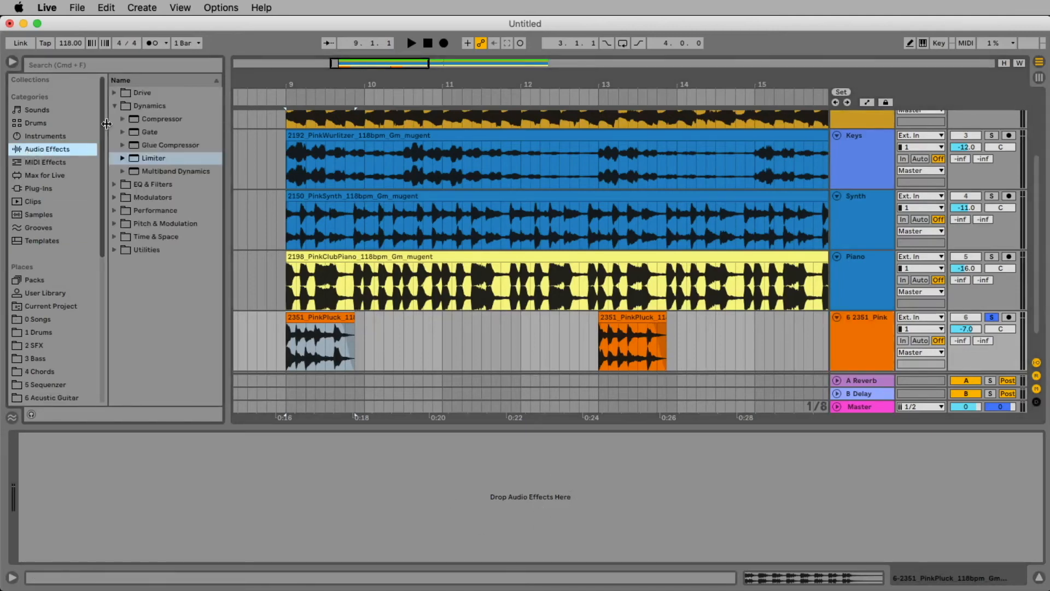
click(114, 106)
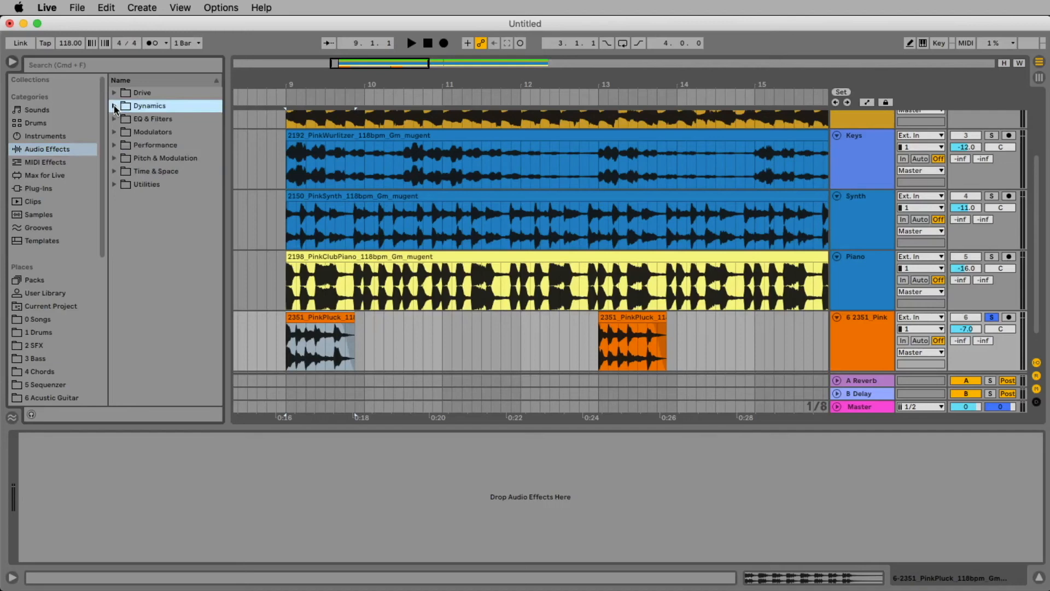
click(115, 172)
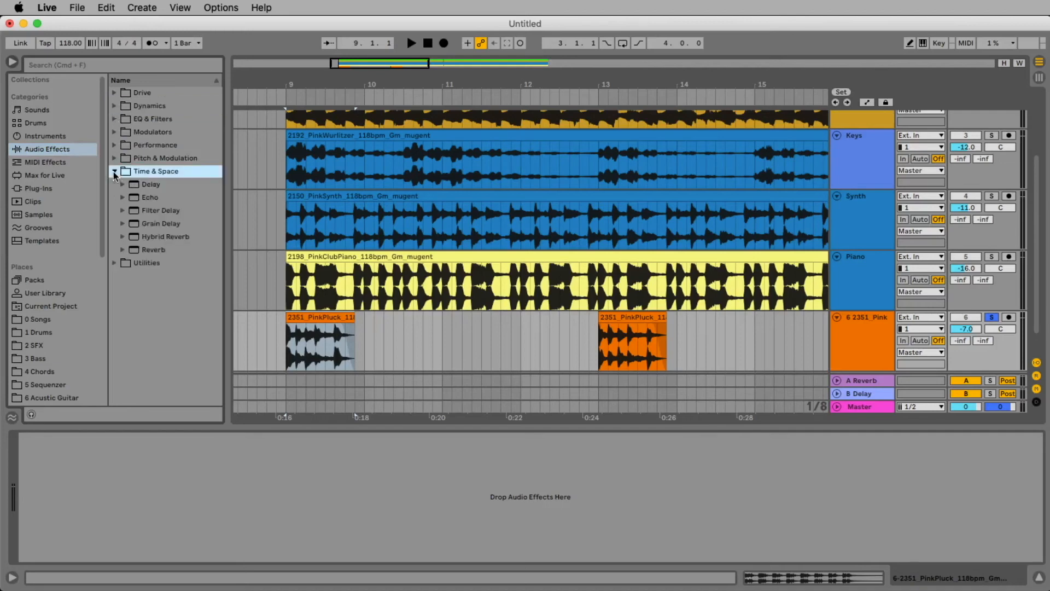
click(153, 185)
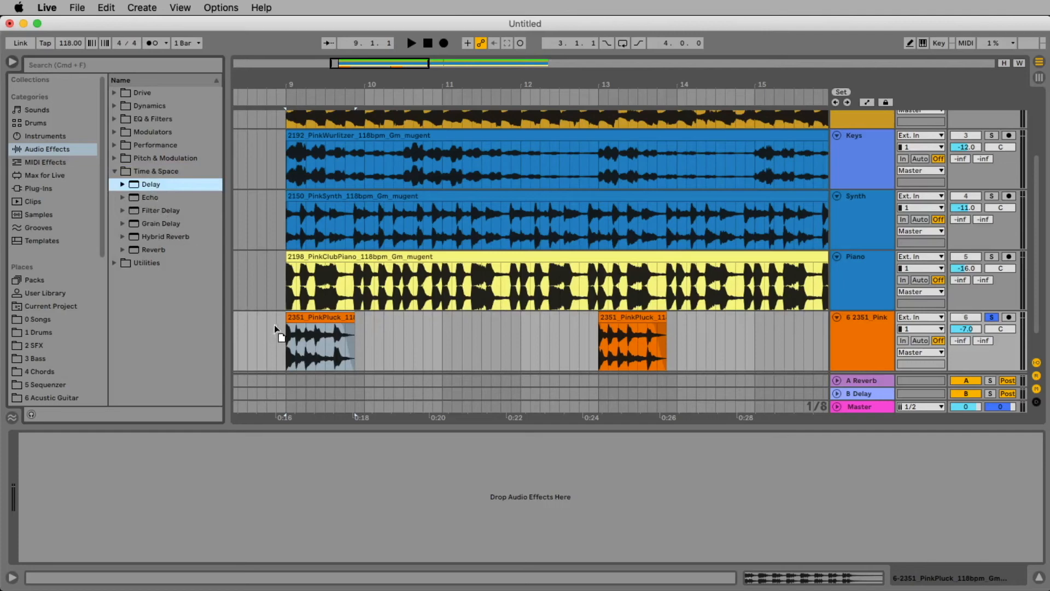
drag(502, 418, 603, 484)
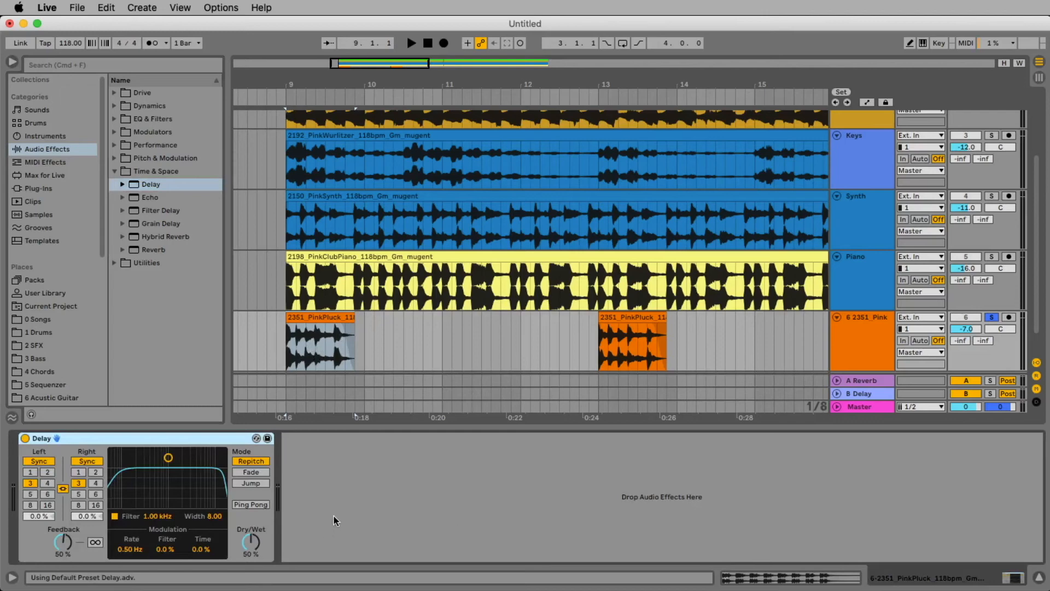
- Play the delayed pluck clip, set the Delay's Dry/Wet to 28 %, and set both delay times to 4 sixteenths
key(space)
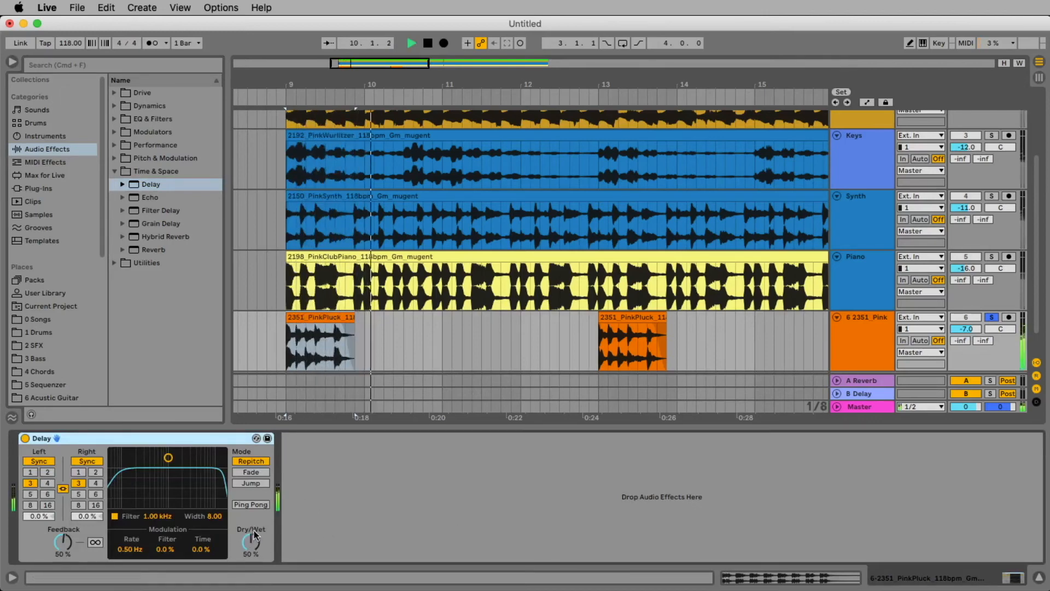
key(space)
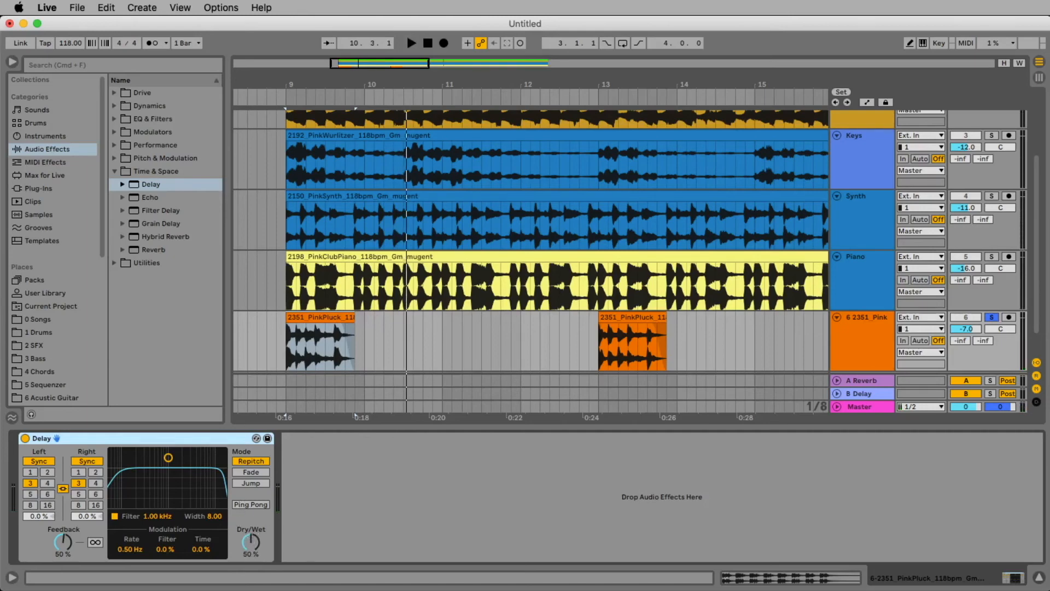
drag(251, 541, 251, 563)
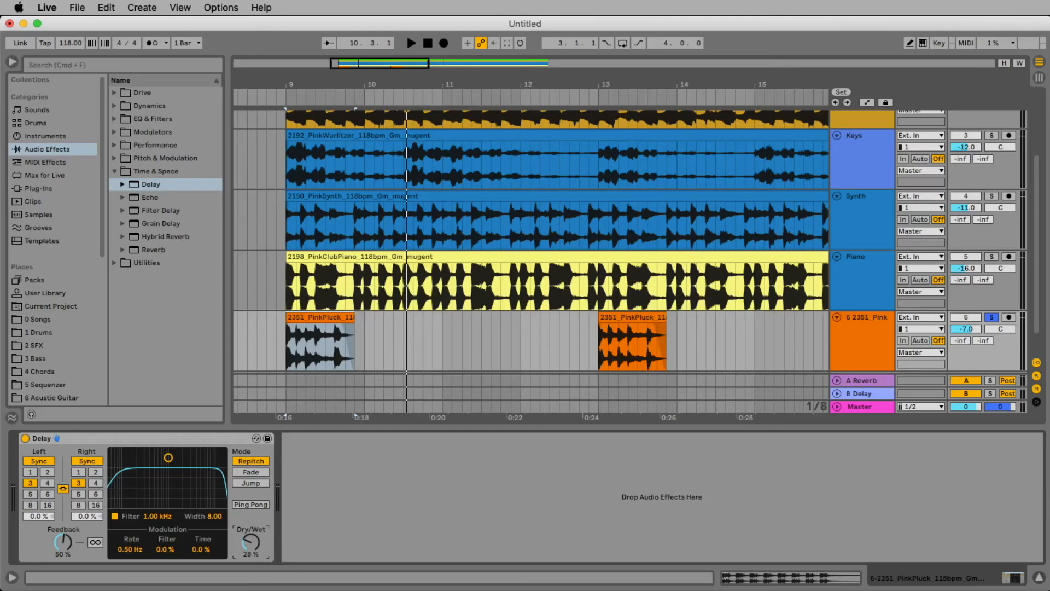
key(space)
drag(249, 538, 248, 543)
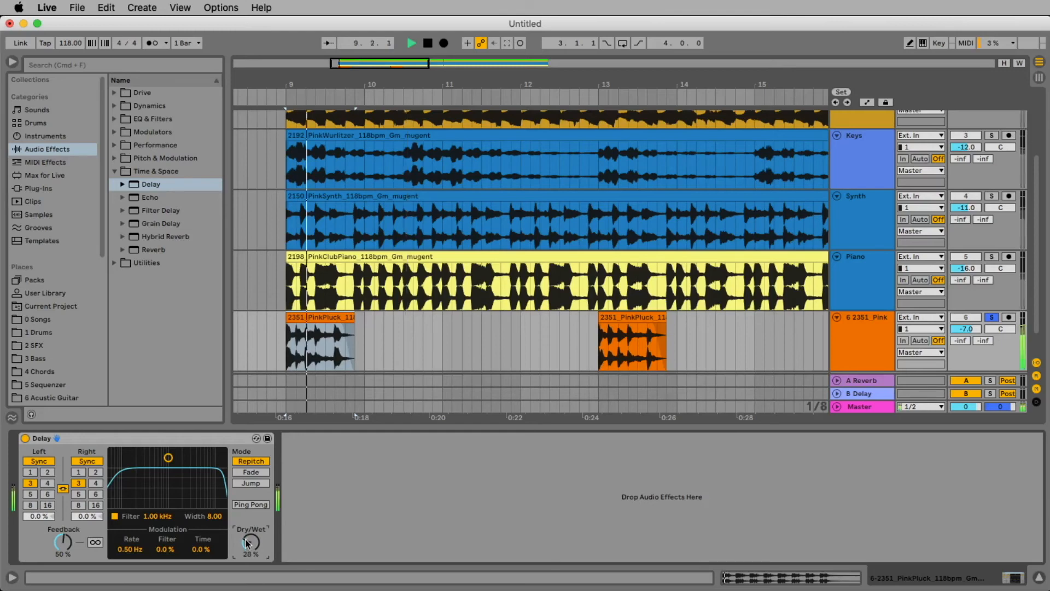
key(space)
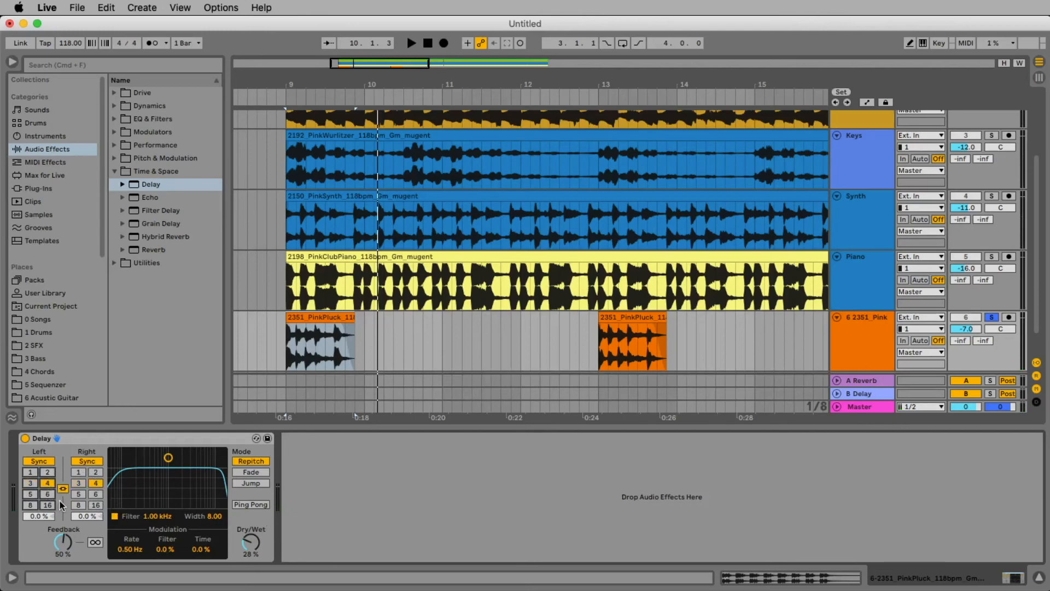
- While playing the pluck, turn on the Delay's Ping Pong and set its filter to 1.25 kHz, width to 3.07 and Dry/Wet to 35 %
key(space)
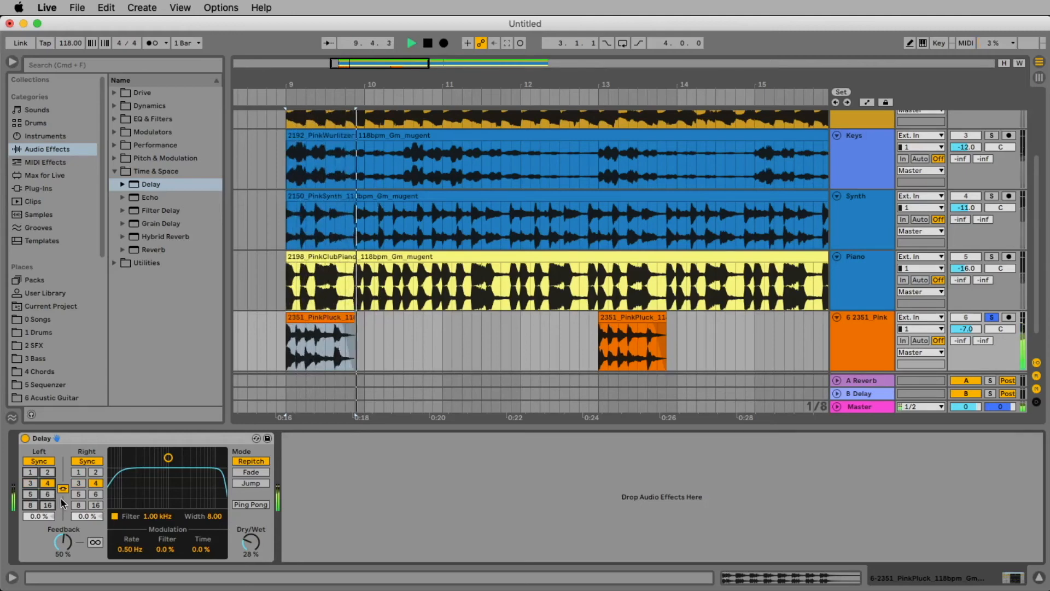
key(space)
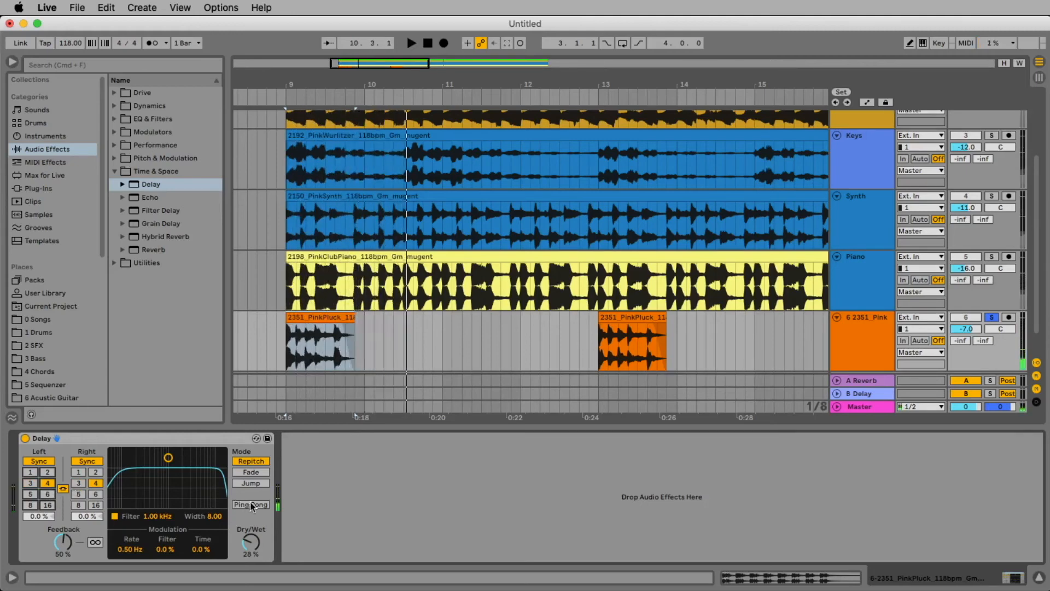
key(space)
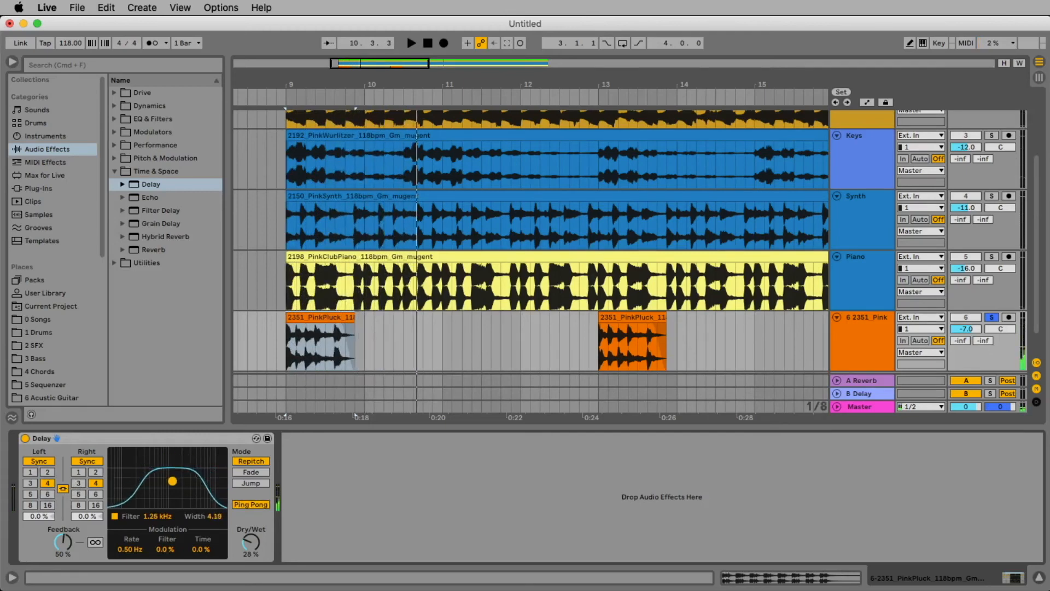
key(space)
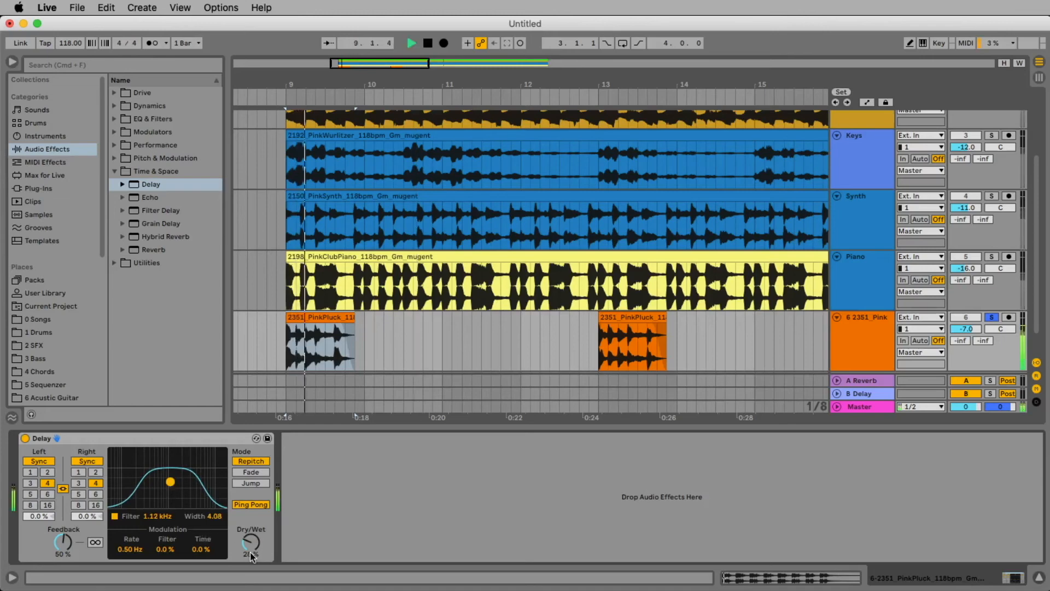
drag(250, 551, 251, 545)
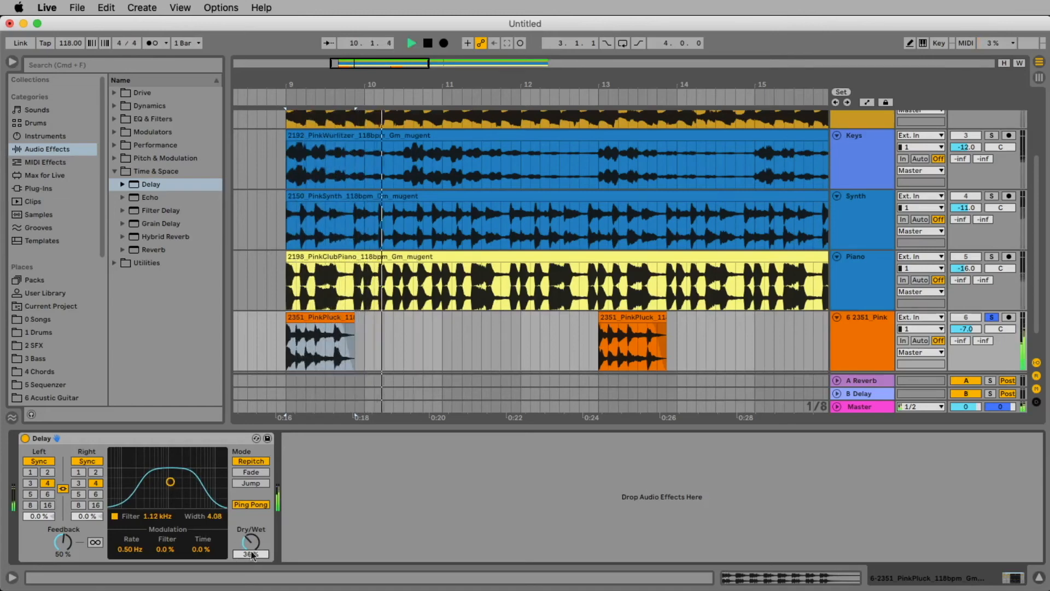
drag(174, 494, 176, 499)
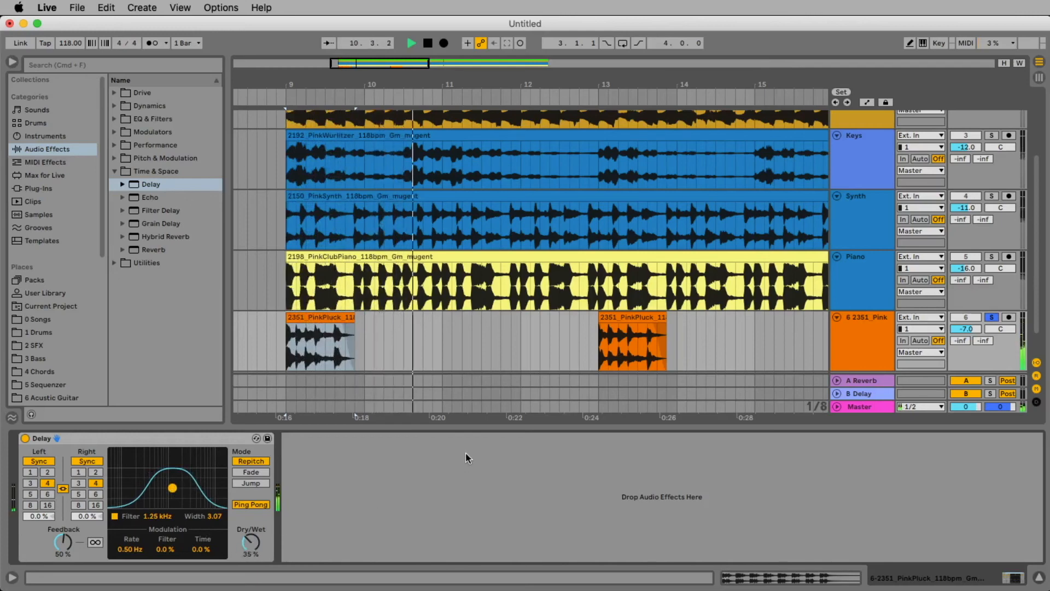
key(space)
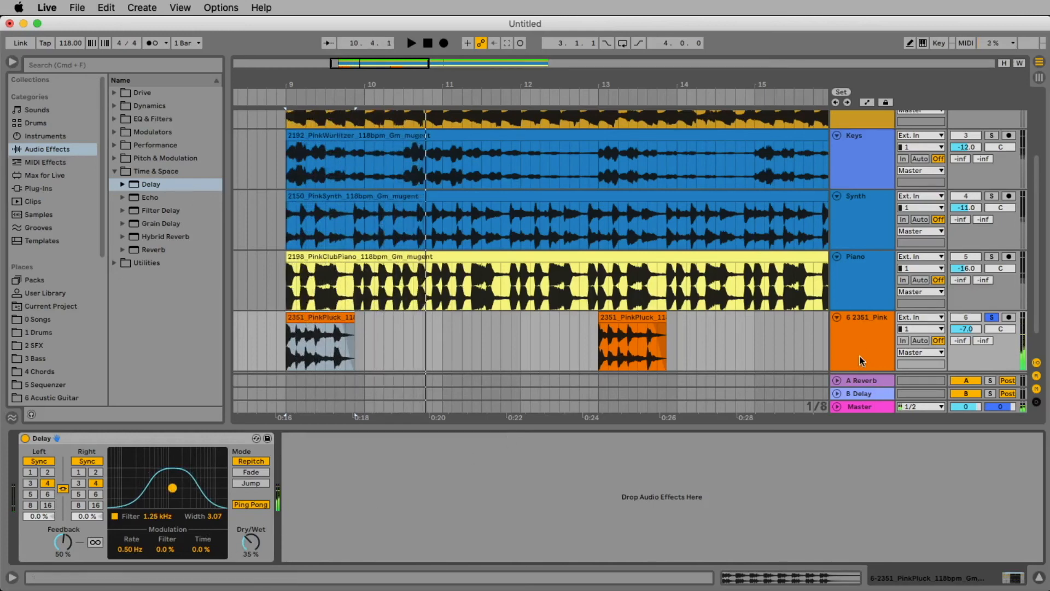
- Unsolo the pluck track, play the full arrangement with all tracks, and hide the device view
click(992, 319)
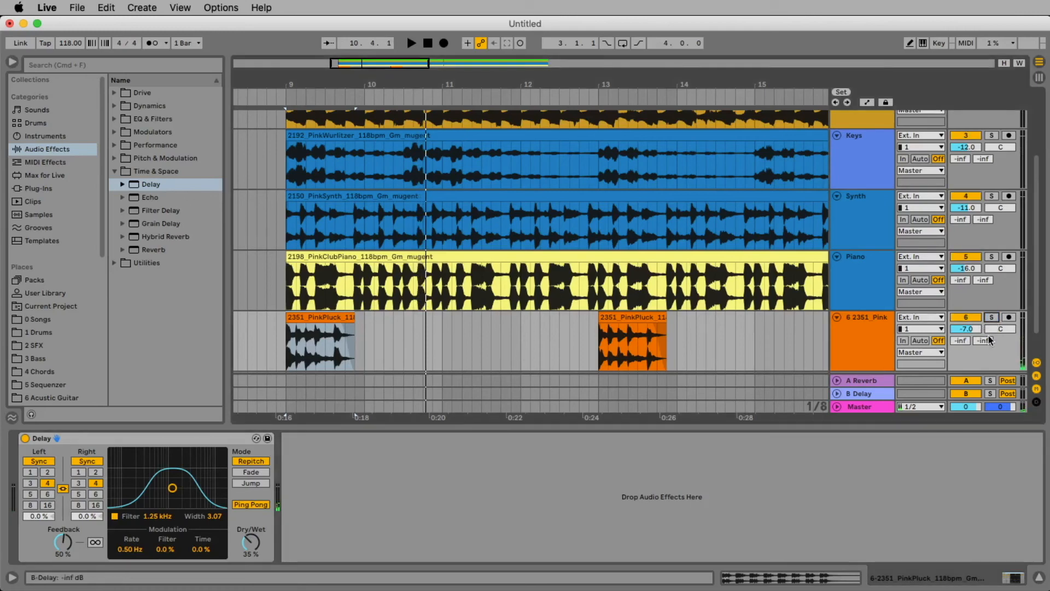
key(space)
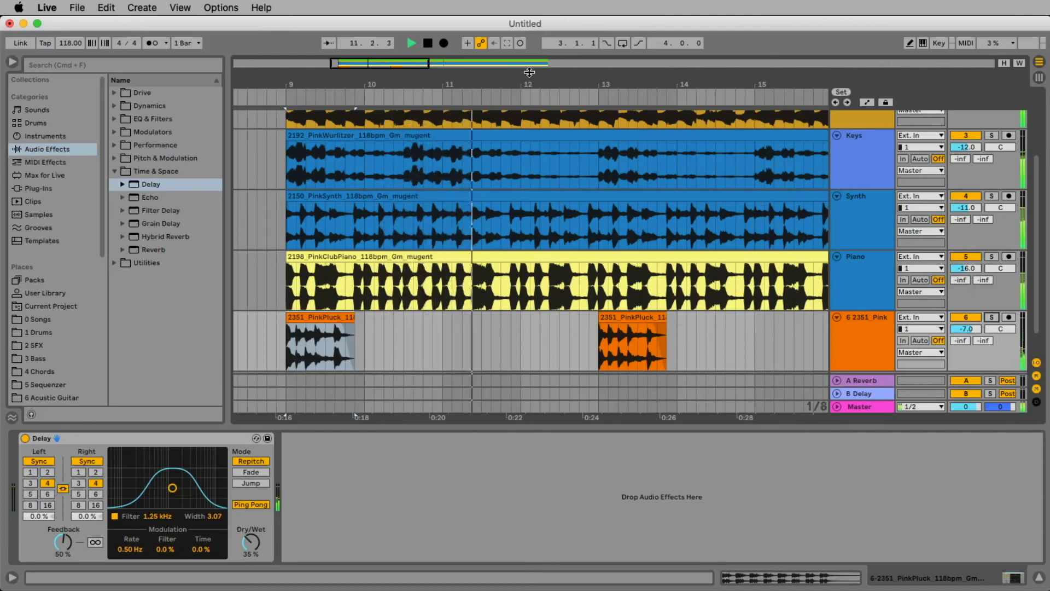
drag(533, 80, 443, 35)
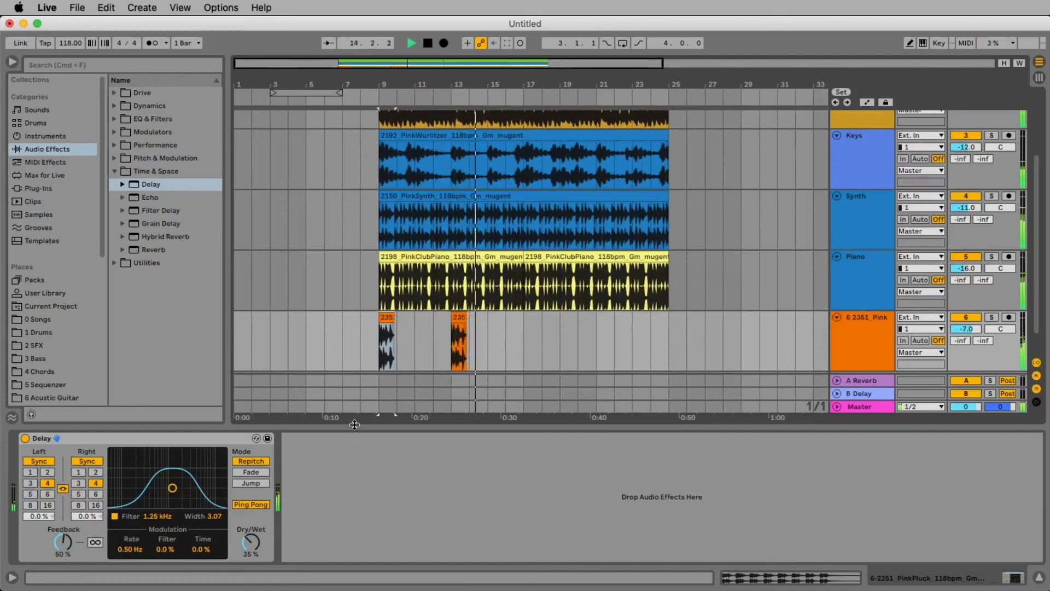
drag(365, 424, 701, 464)
- Insert a new audio track below the pluck track and place the 5872_PinkSaxCoolLeadFullWet file on it at bar 9
click(871, 446)
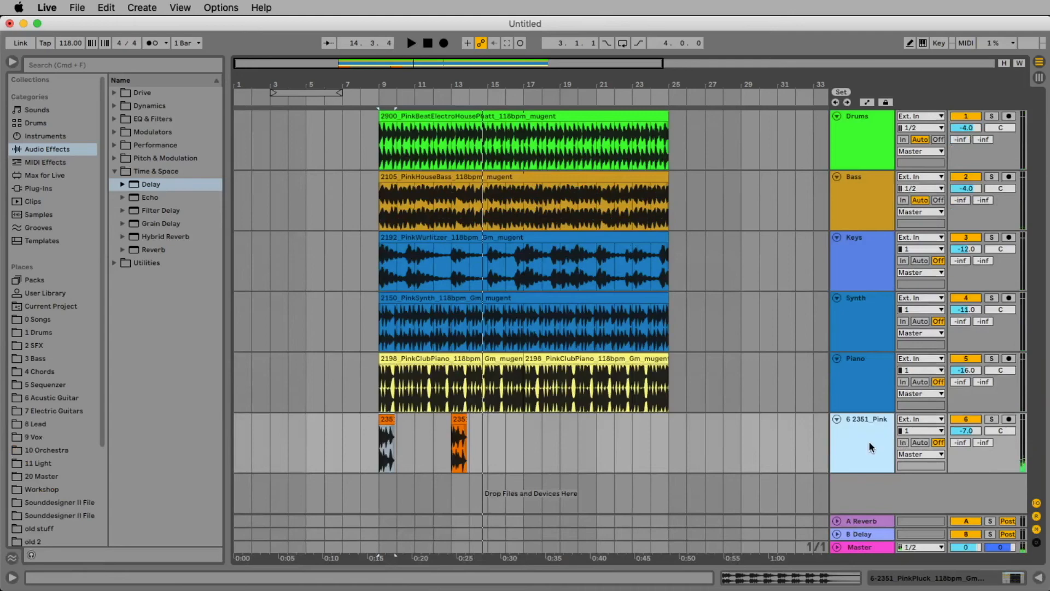
key(super+t)
click(1048, 265)
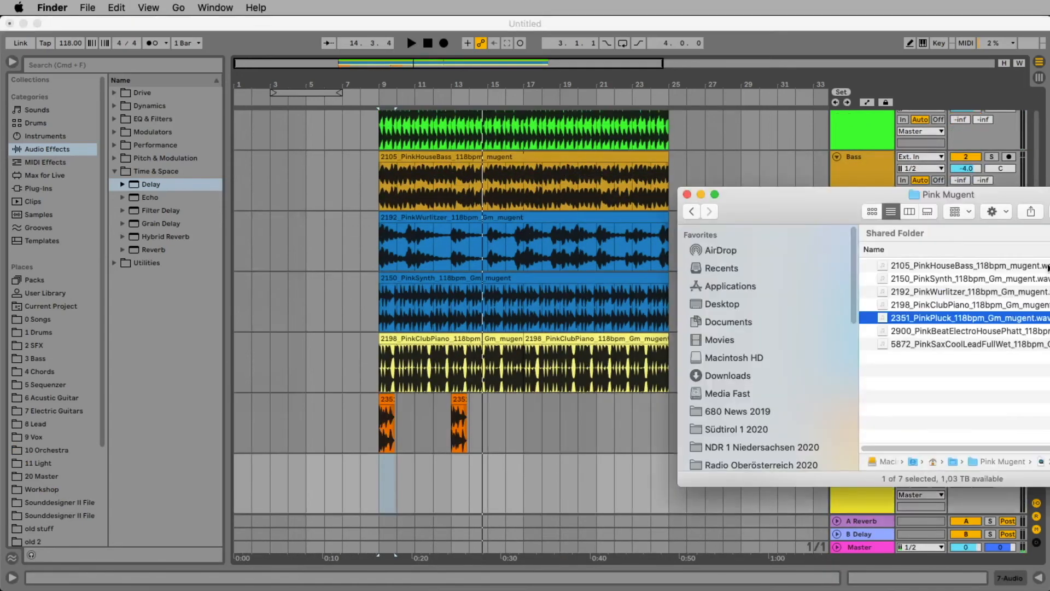
click(983, 368)
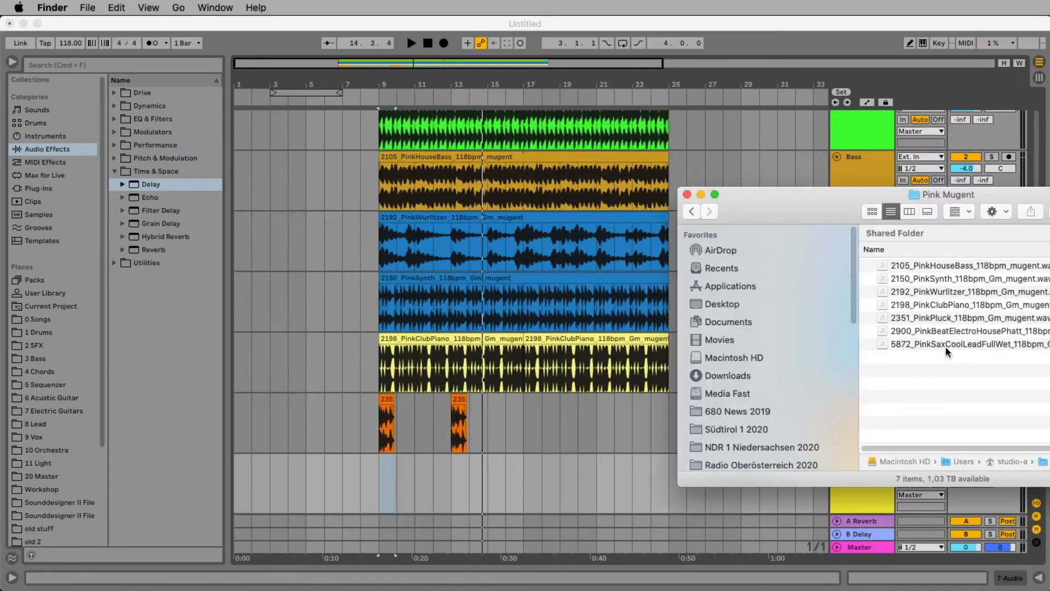
drag(945, 346, 372, 477)
click(386, 471)
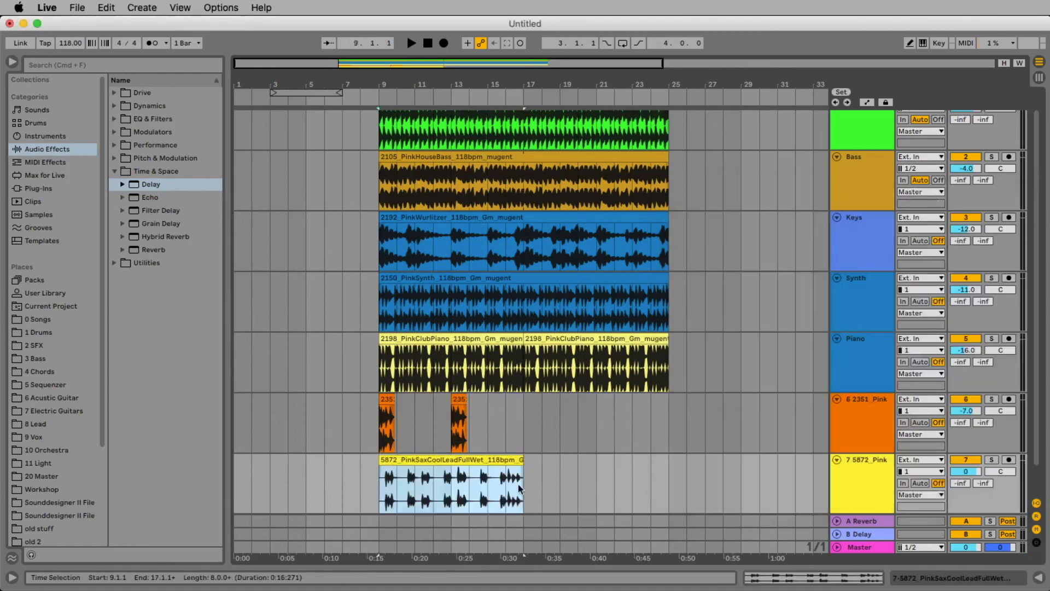
- Play the sax clip, split it at bar 10, and trim the second part to start at 13.4.1
key(space)
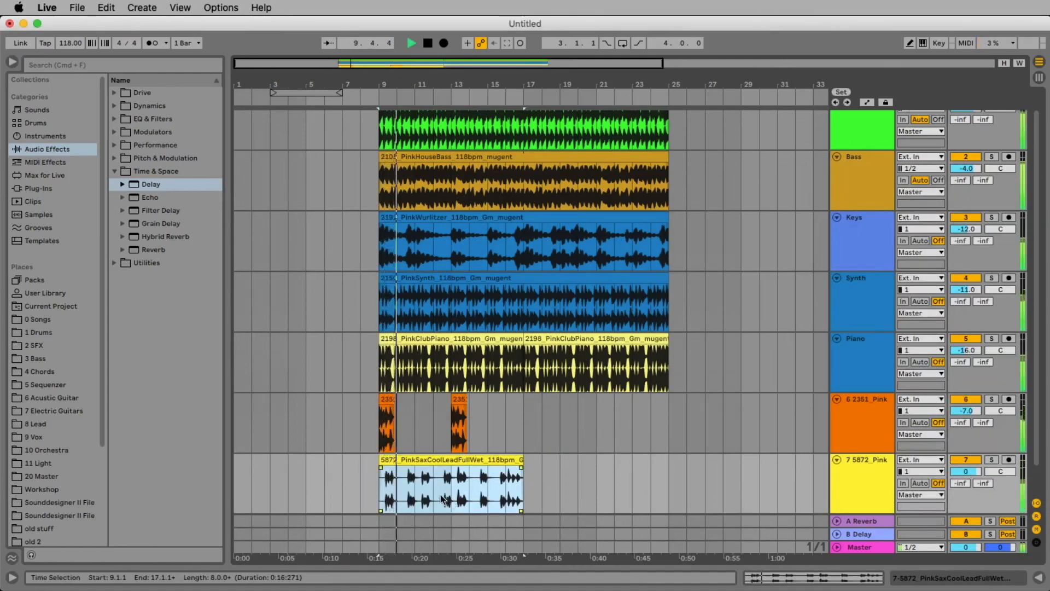
key(space)
click(398, 490)
key(super+e)
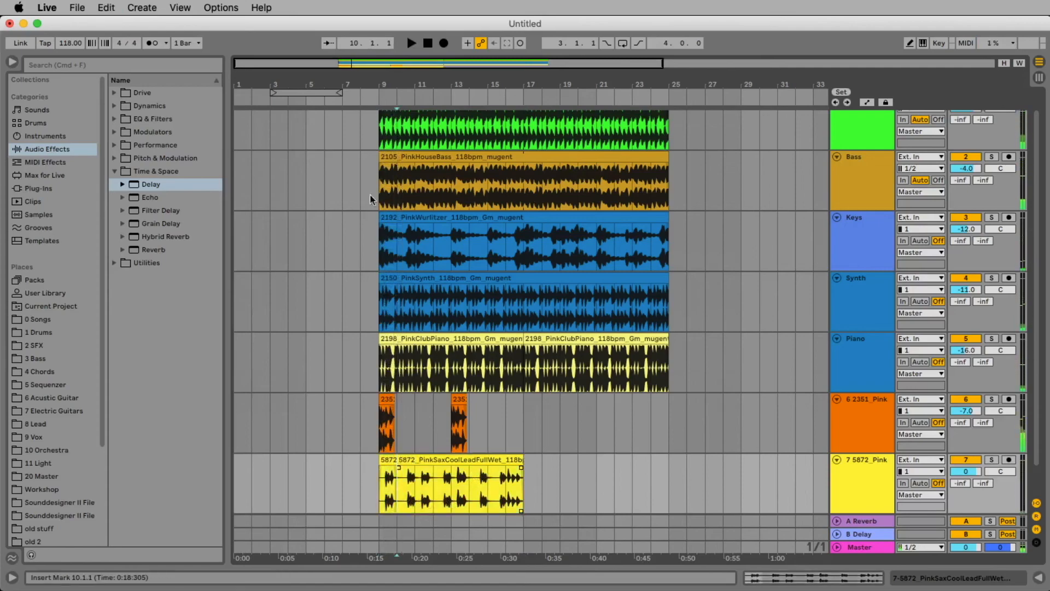
drag(367, 84, 436, 271)
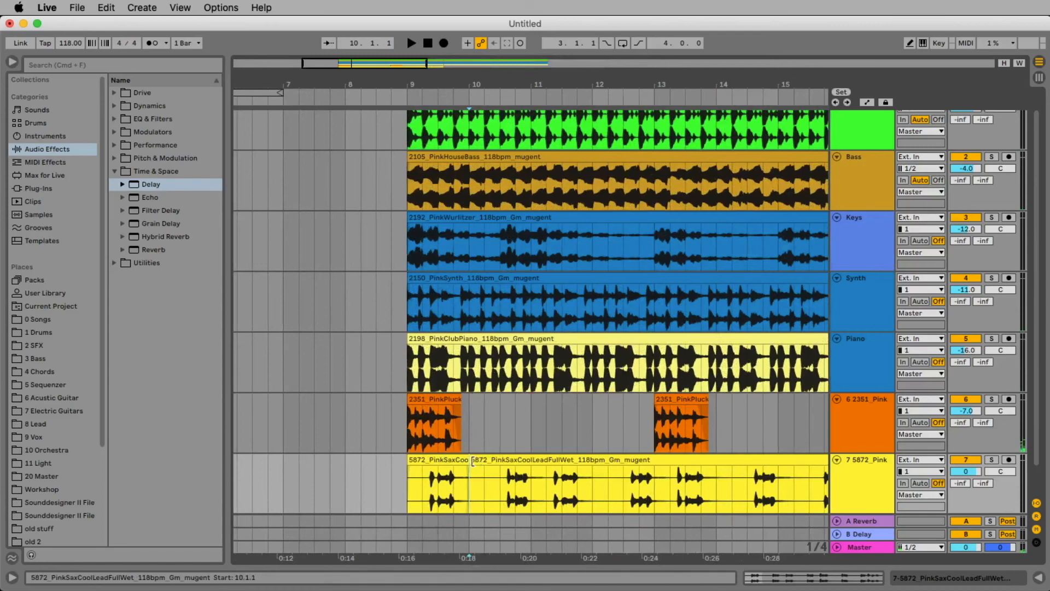
drag(473, 460, 706, 457)
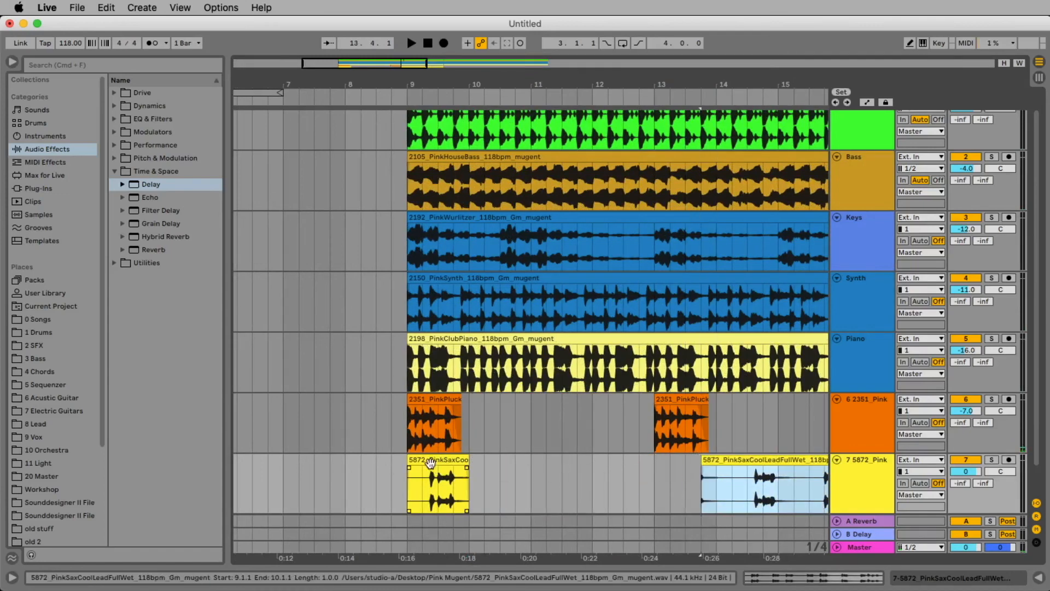
- Try the first sax clip at 10.3.1, move it on to start at 11.1.1, and play it
drag(431, 462, 518, 465)
key(space)
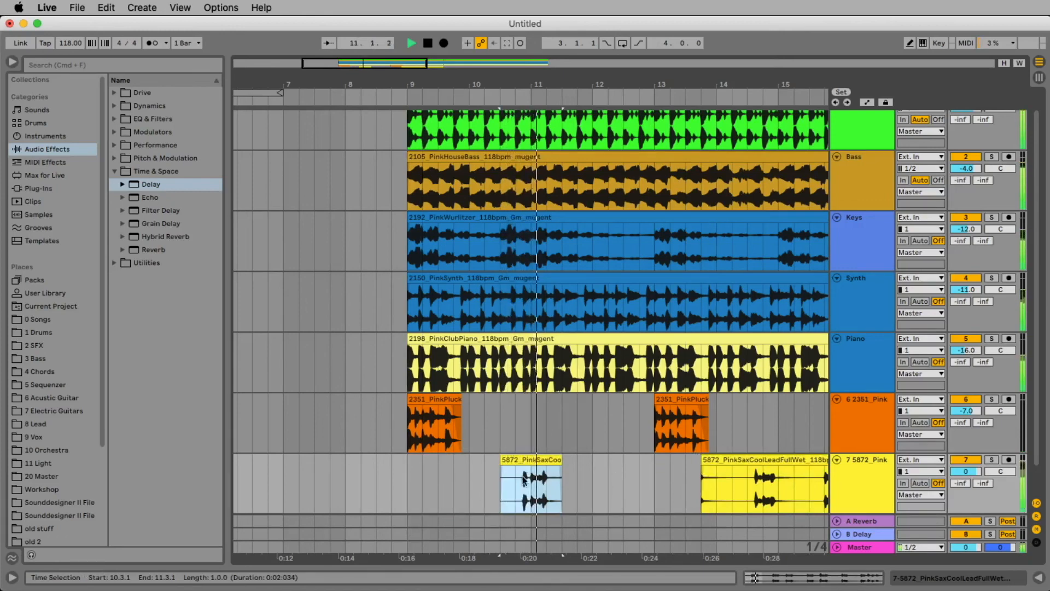
key(space)
drag(515, 461, 541, 459)
key(space)
key(space)
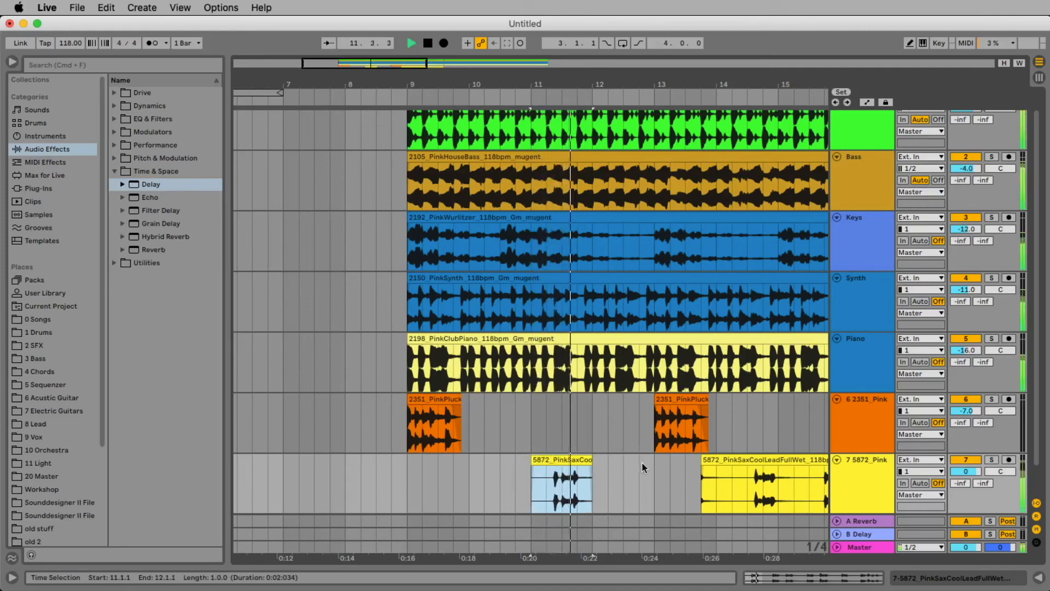
- Extend the end of the first sax clip to 12.3.1 and play it
drag(592, 460, 623, 457)
key(space)
key(space)
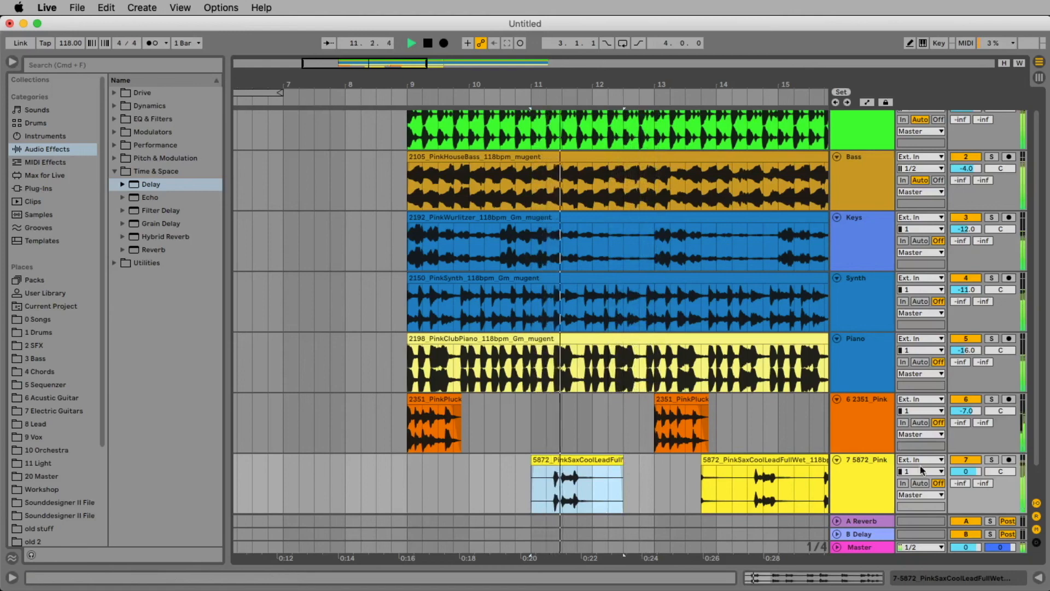
- Lower the sax track's volume to -4.1 dB and play the arrangement from bar 11
key(space)
drag(966, 470, 966, 470)
key(space)
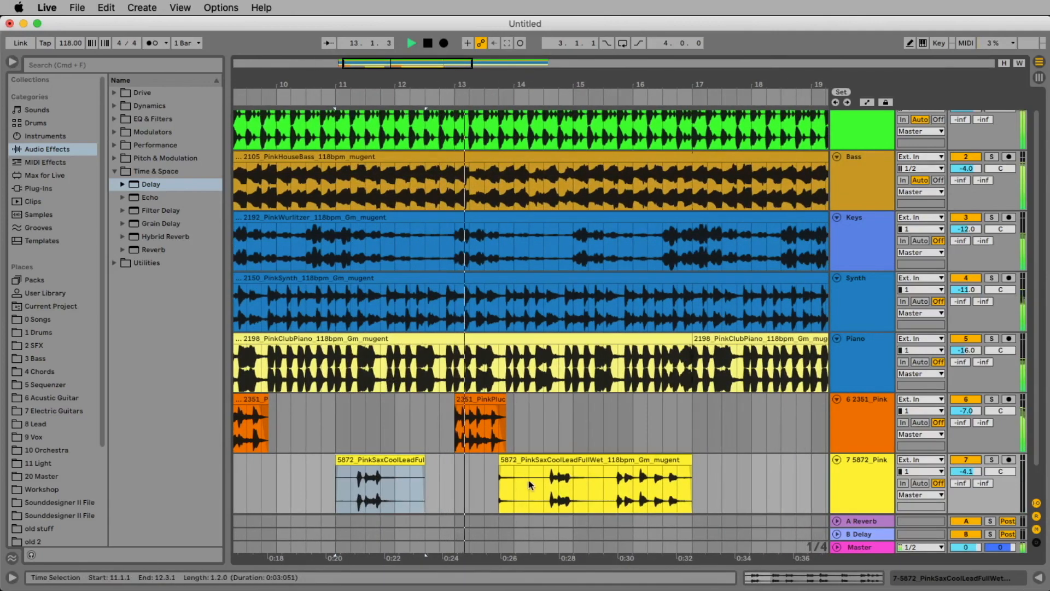
- Trim the second sax clip to start at 15.4.1 and play through to its end at bar 17
drag(505, 461, 625, 461)
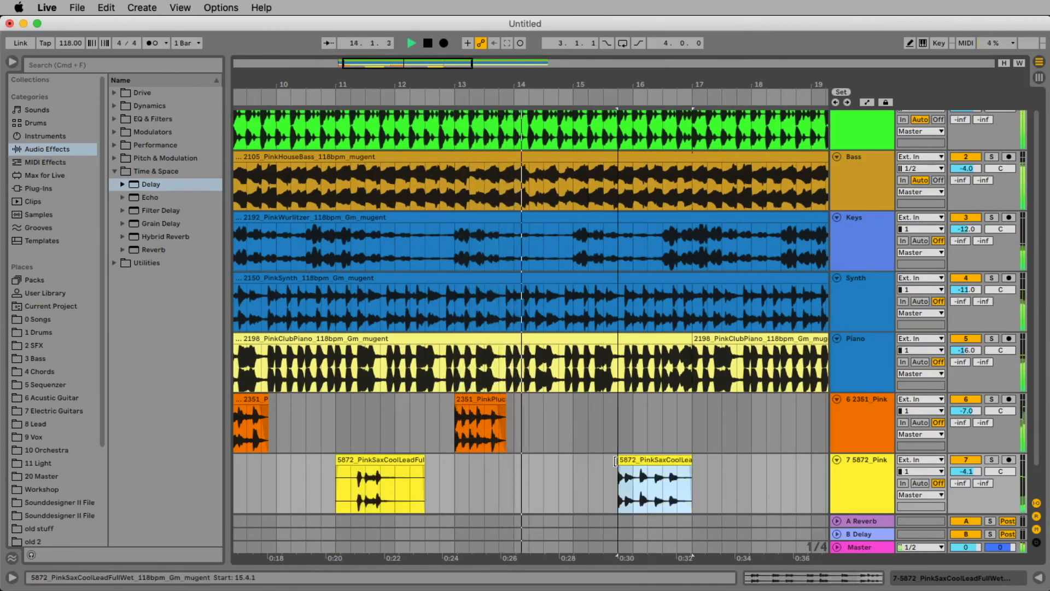
click(656, 441)
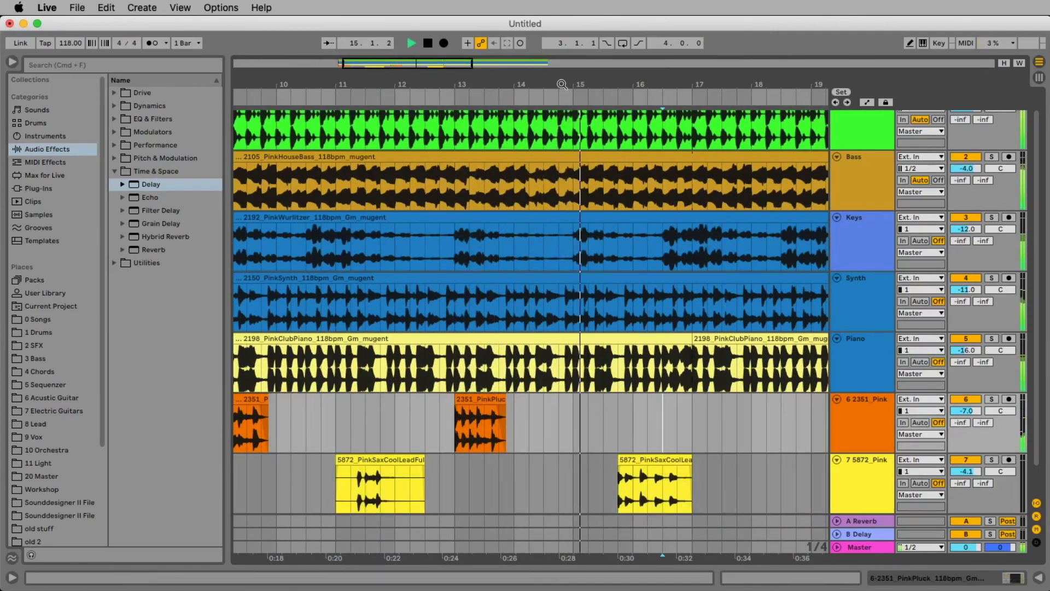
drag(554, 85, 552, 45)
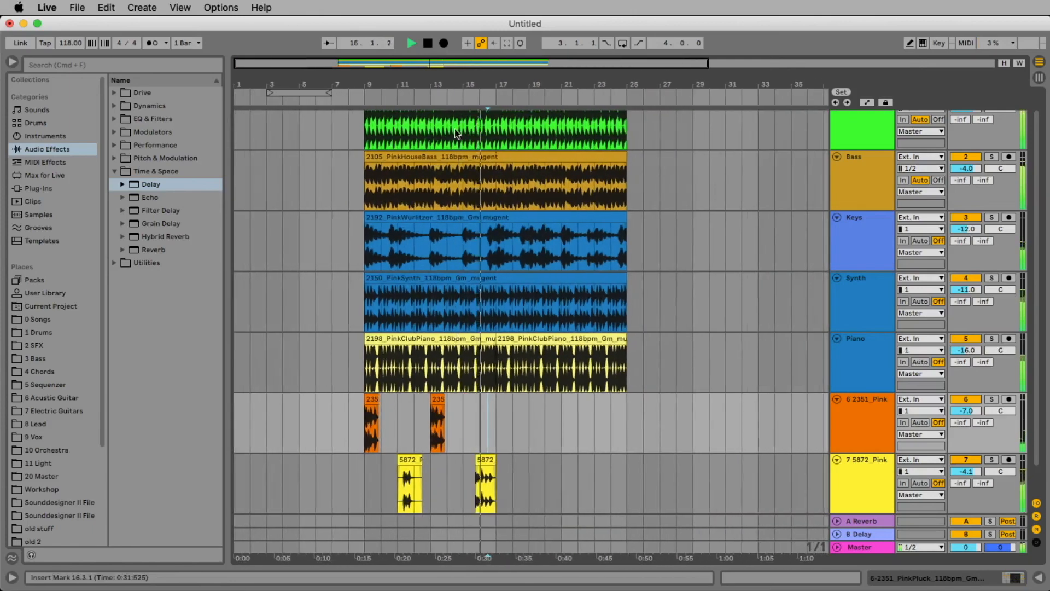
key(space)
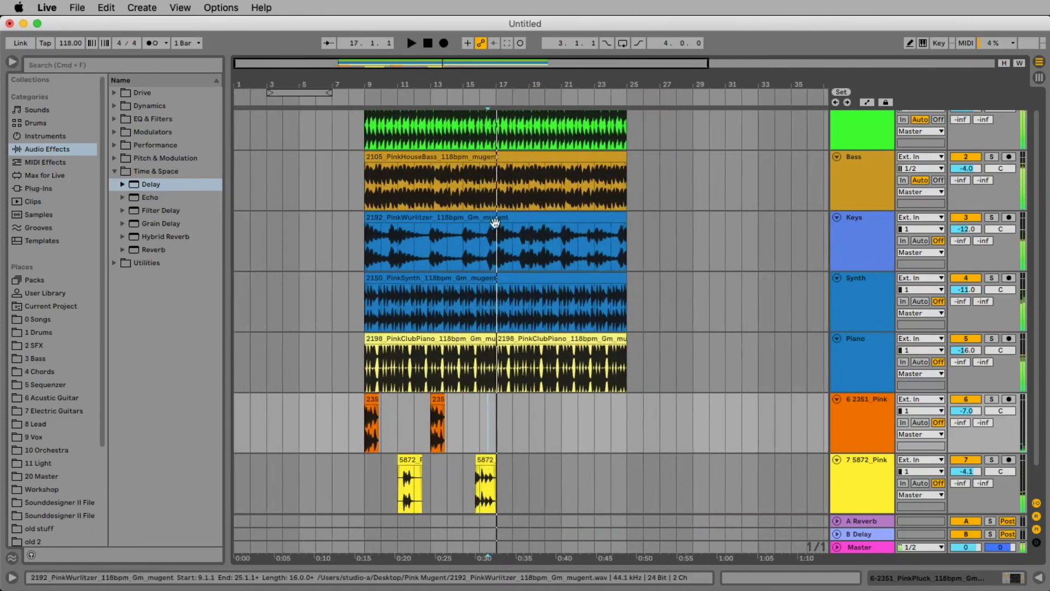
- Hide the browser, select all clips in the arrangement, and move them together to start at bar 29
scroll(522, 274, up, 2)
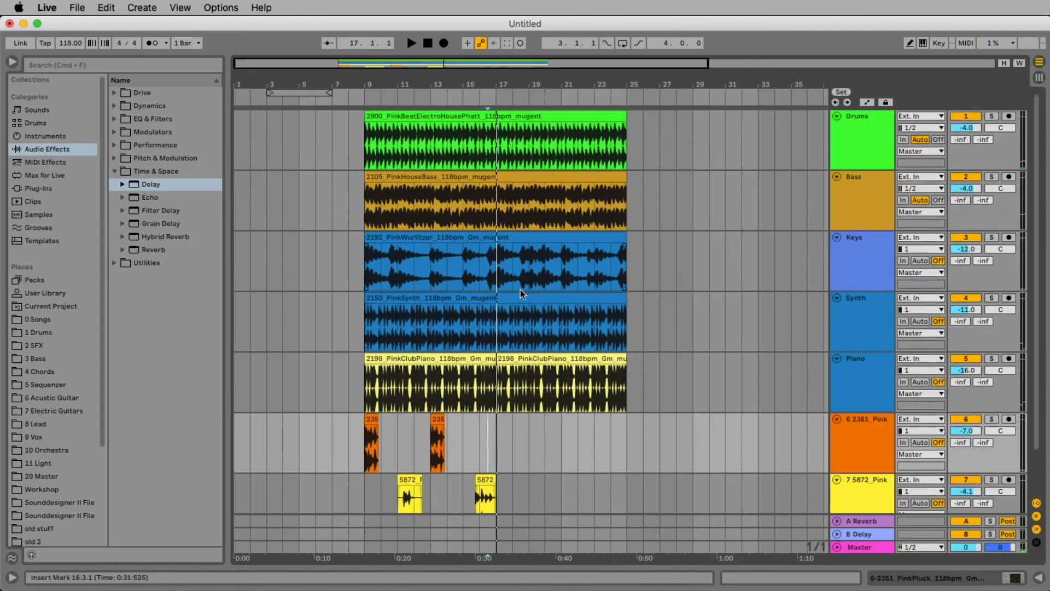
click(11, 64)
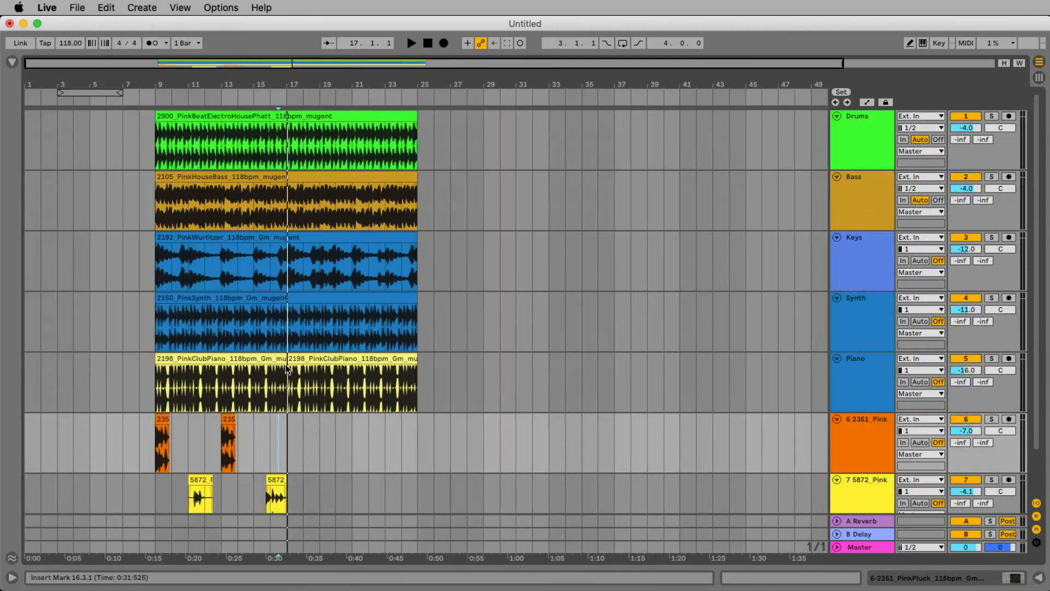
key(super+a)
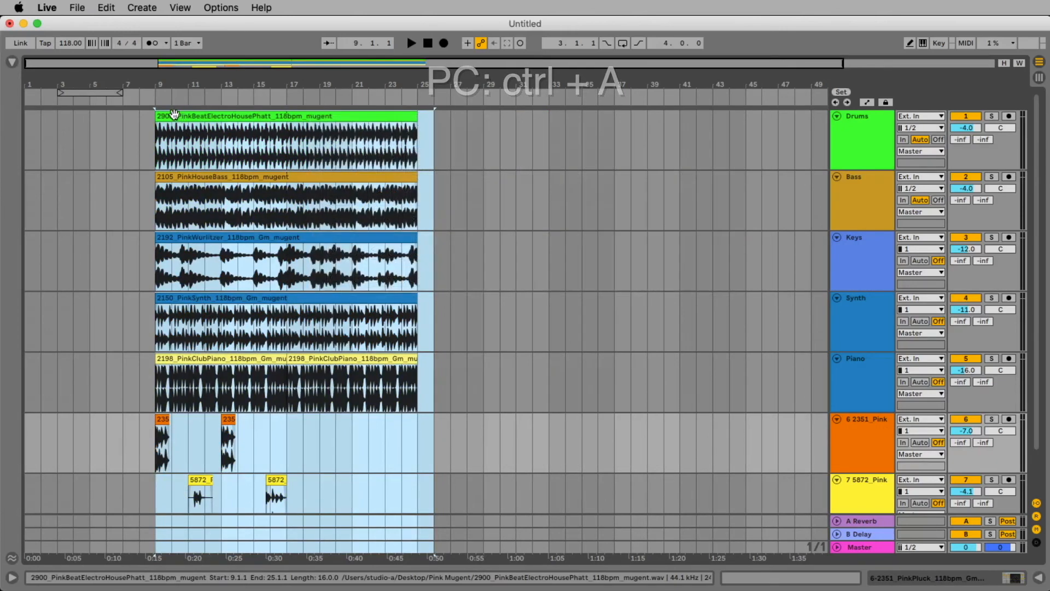
drag(175, 114, 507, 117)
click(451, 133)
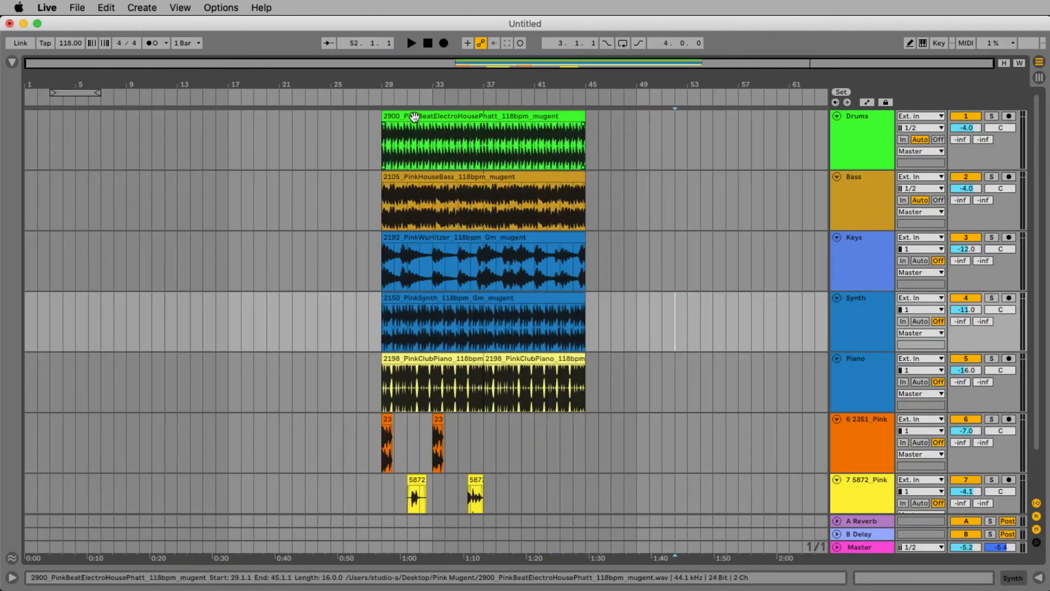
- Stagger the intro by moving the drums clip to bar 1, the bass clip to bar 9 and the synth clip to bar 17
drag(414, 115, 30, 121)
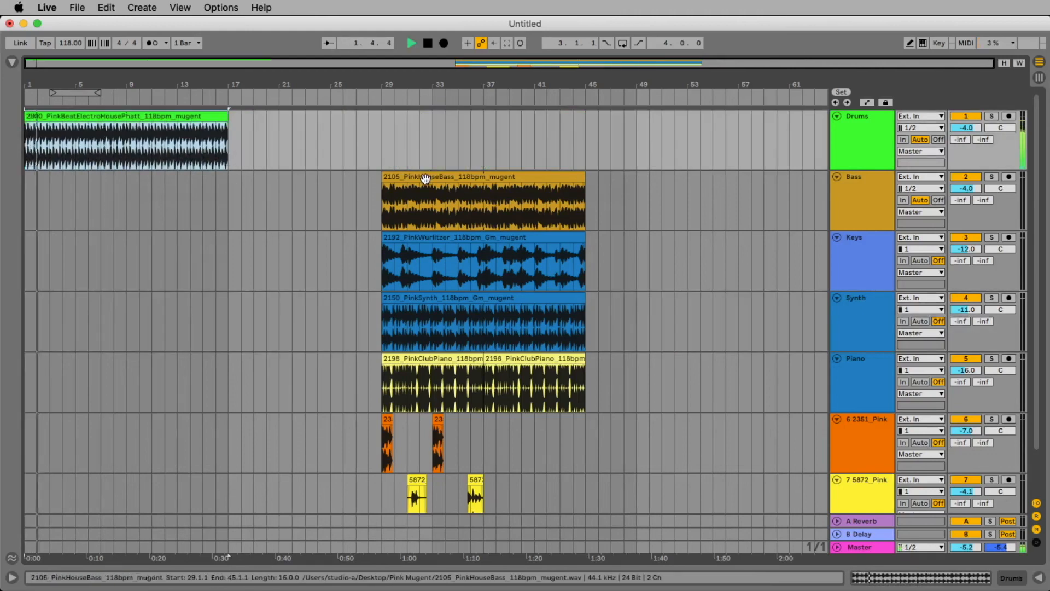
drag(425, 179, 183, 188)
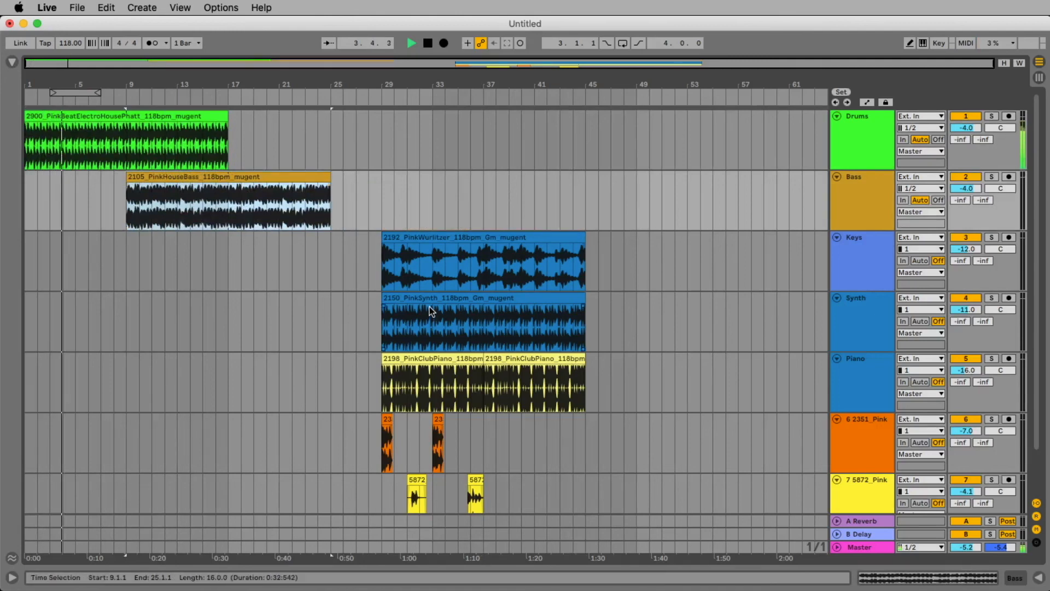
drag(429, 304, 284, 307)
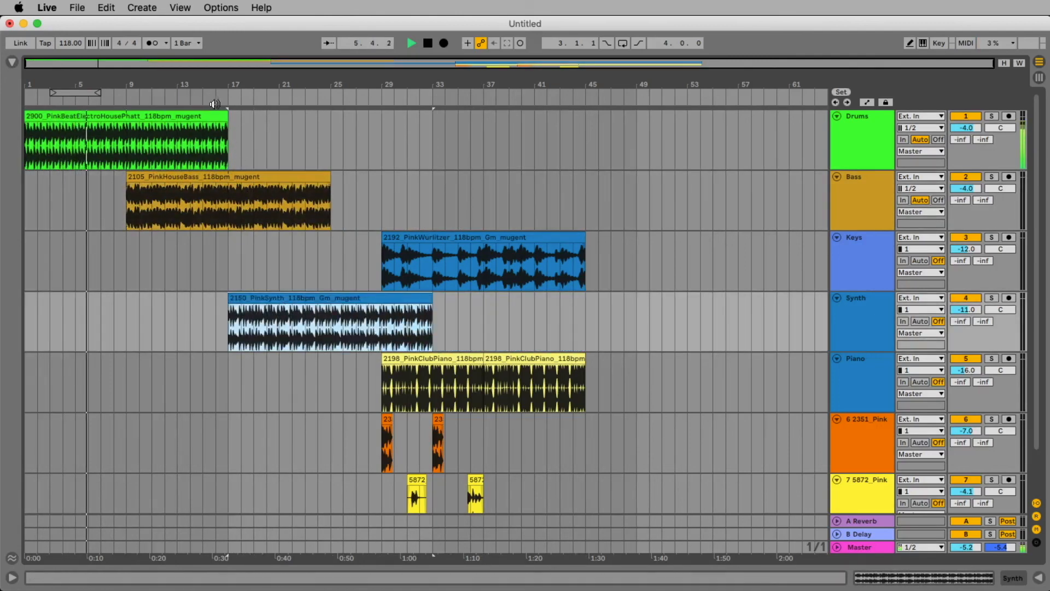
- Extend the drums clip and shorten the synth clip so both end at bar 25
drag(226, 116, 330, 117)
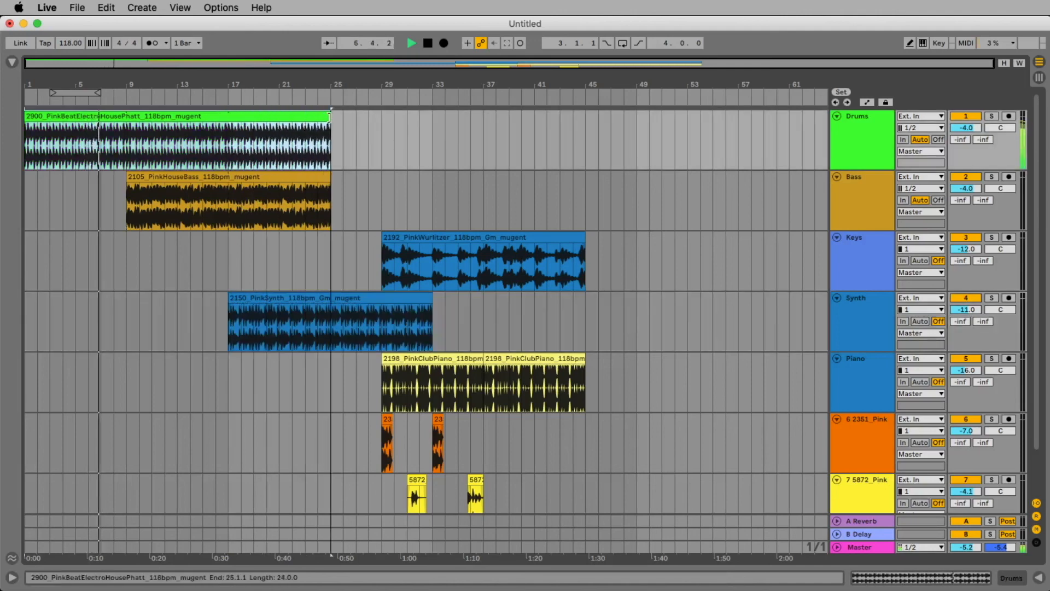
drag(432, 298, 330, 298)
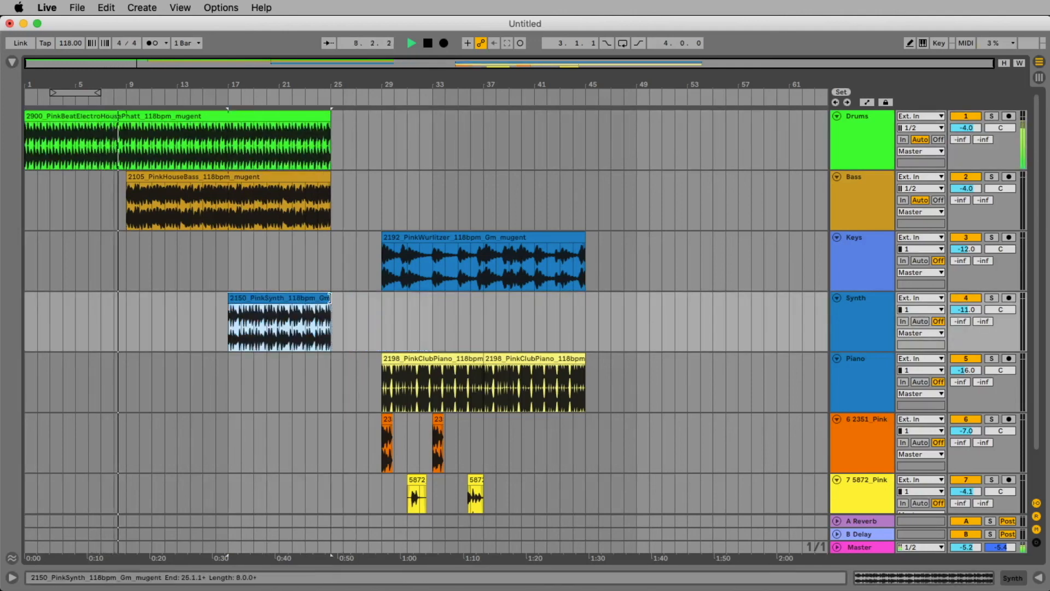
- Move the keys, piano, pluck and sax clips together to start at bar 25, and delete the first piano clip
click(407, 246)
shift+click(586, 487)
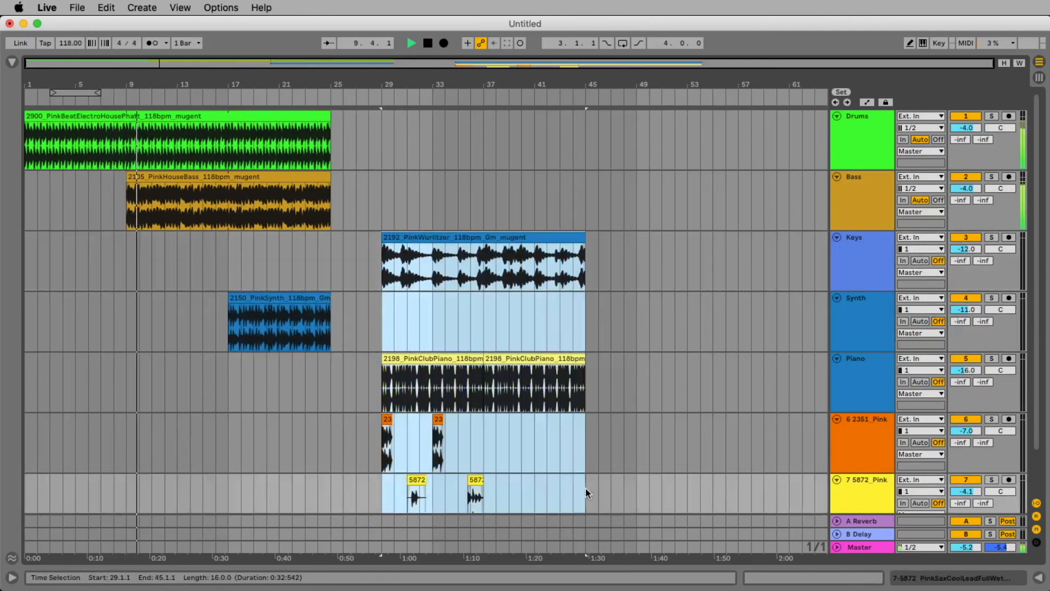
drag(424, 235, 372, 235)
click(392, 300)
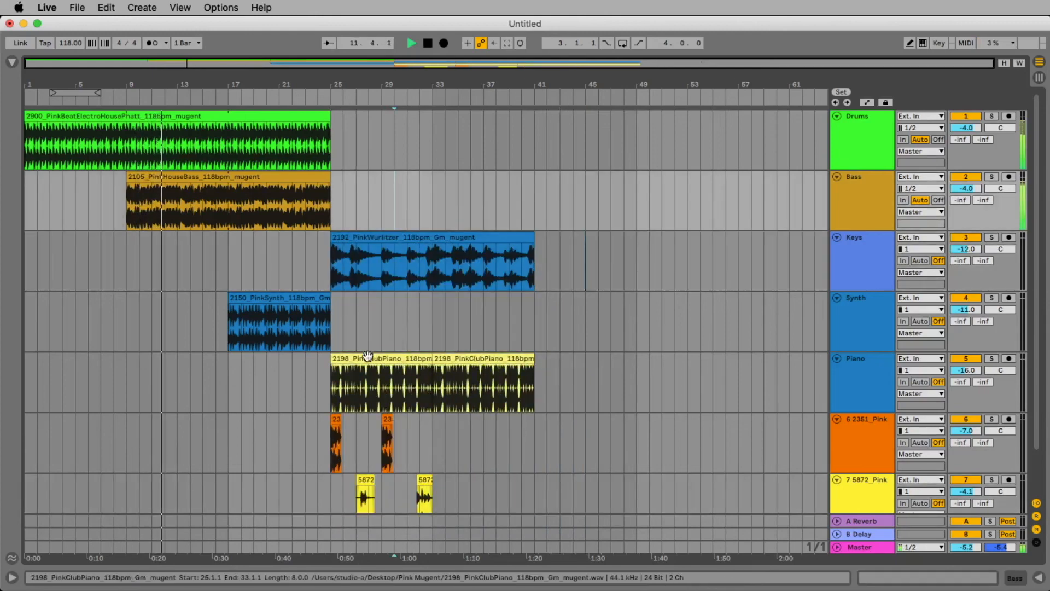
click(404, 361)
key(Delete)
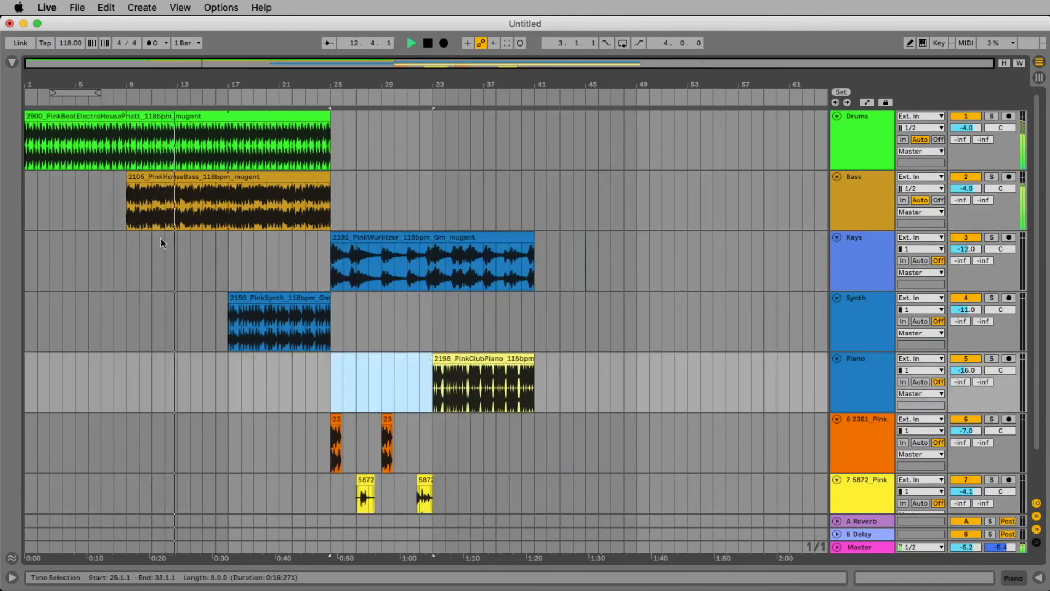
- Copy the bass and drums clips to start at bar 33, and duplicate the keys clip directly after itself
drag(152, 195, 448, 211)
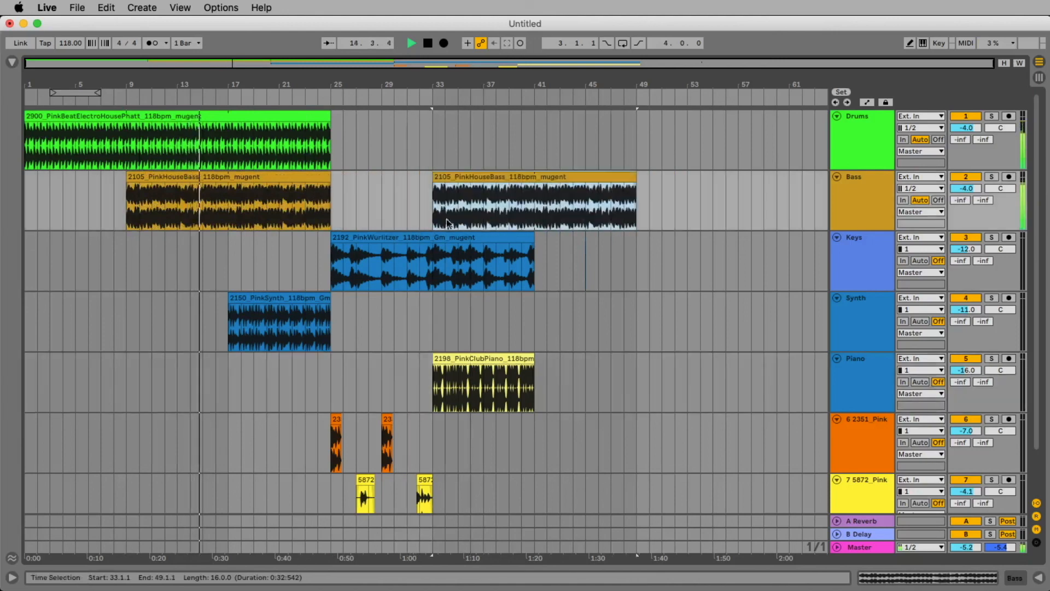
drag(187, 147, 503, 150)
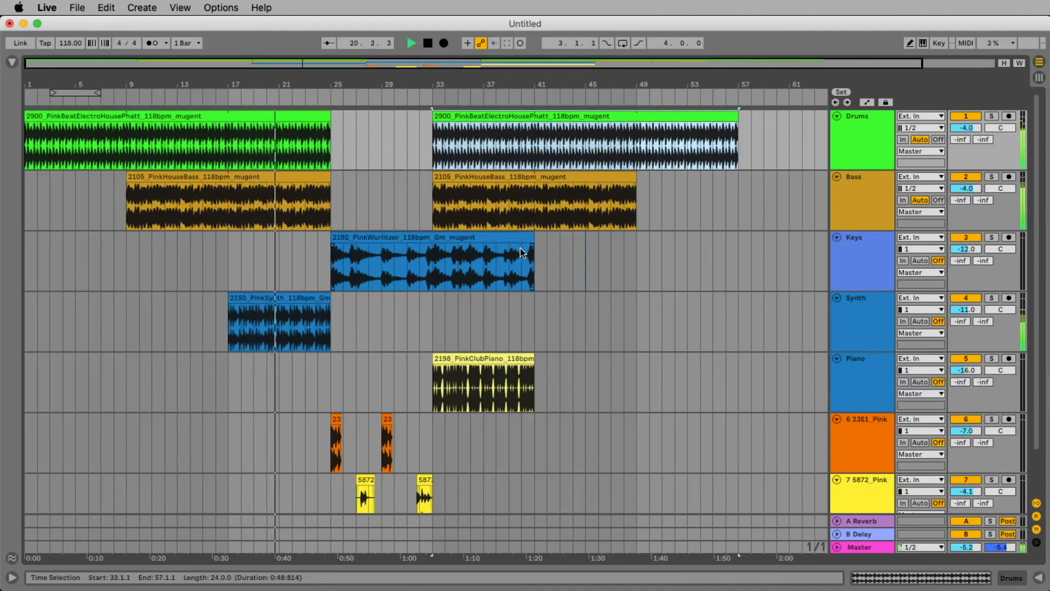
click(405, 237)
key(ctrl+d)
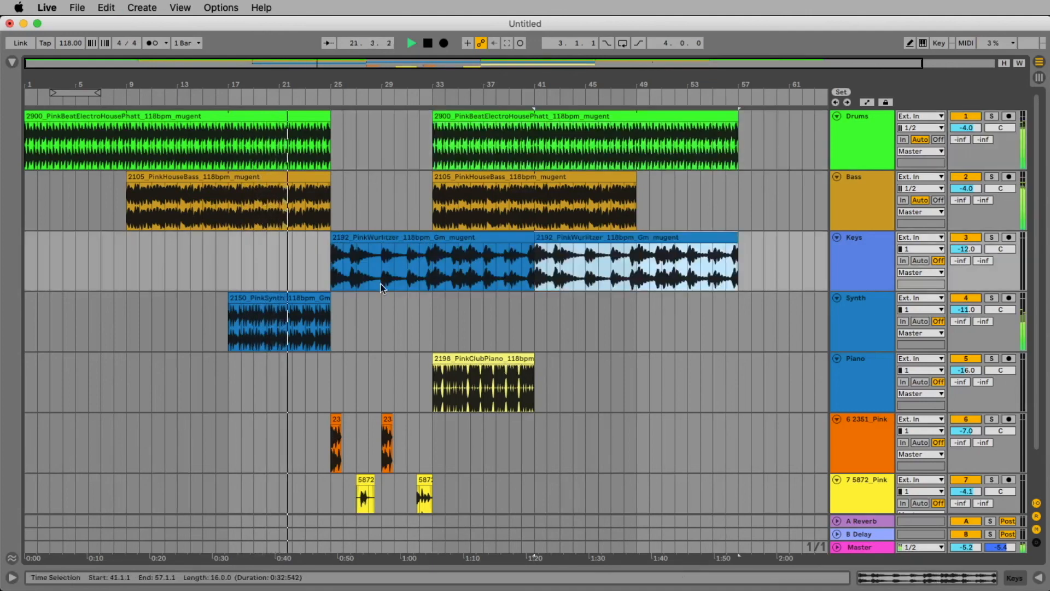
- Move the remaining piano clip to start at bar 41 and copy the synth clip to bar 33
drag(469, 369, 574, 373)
click(292, 294)
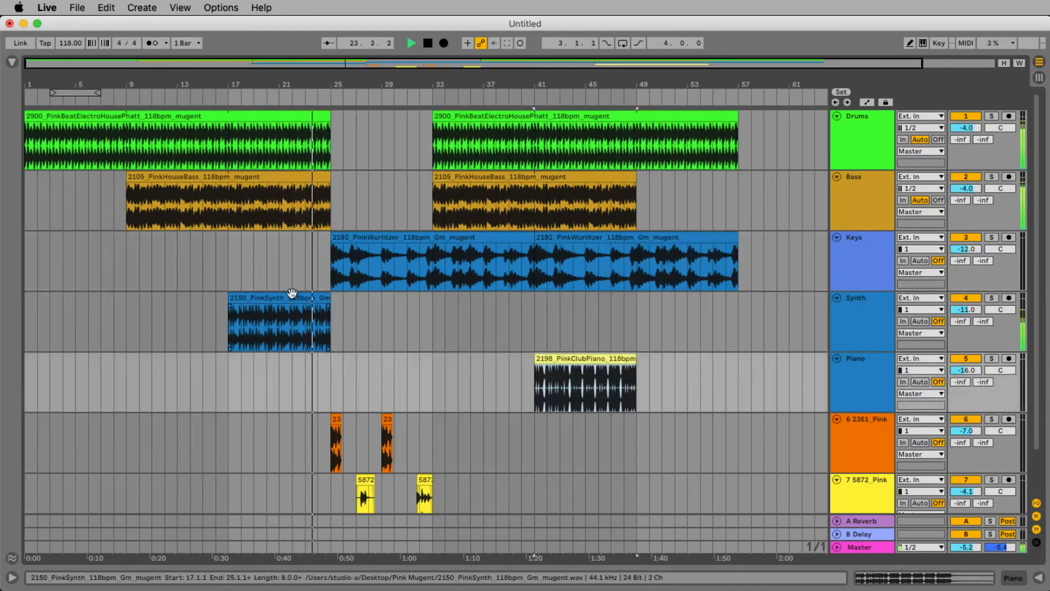
drag(292, 297, 494, 304)
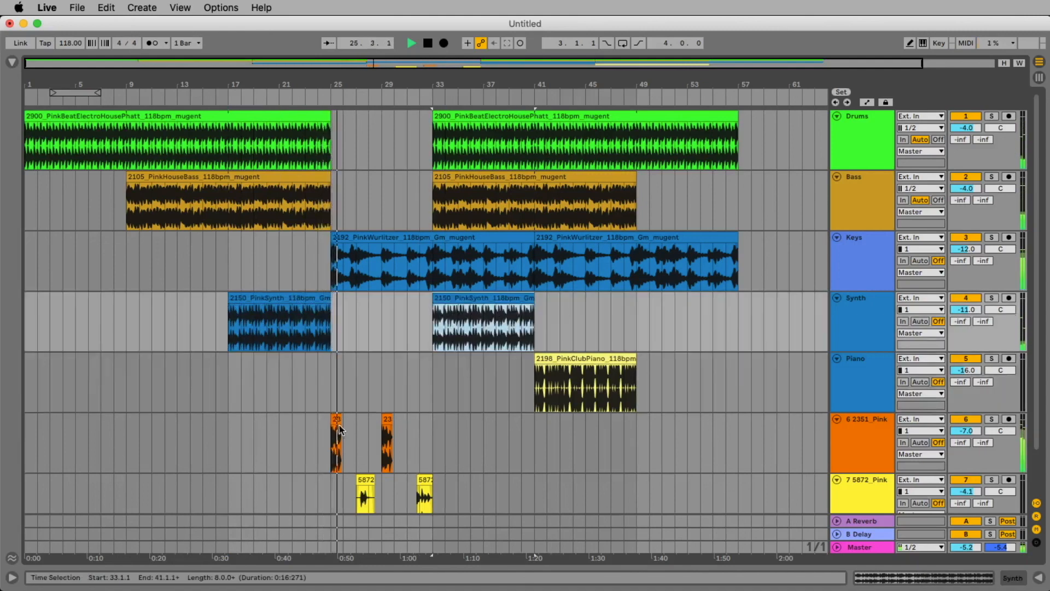
- Select the pluck and sax clips between bars 25 and 33 and copy them together to start at bar 41
click(337, 419)
shift+click(423, 479)
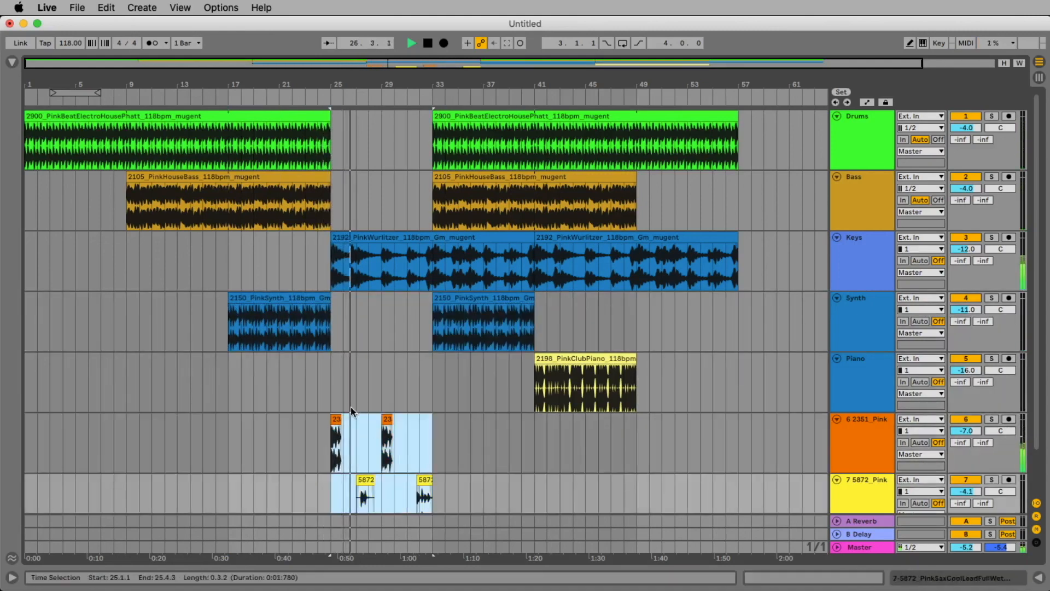
drag(351, 418, 534, 418)
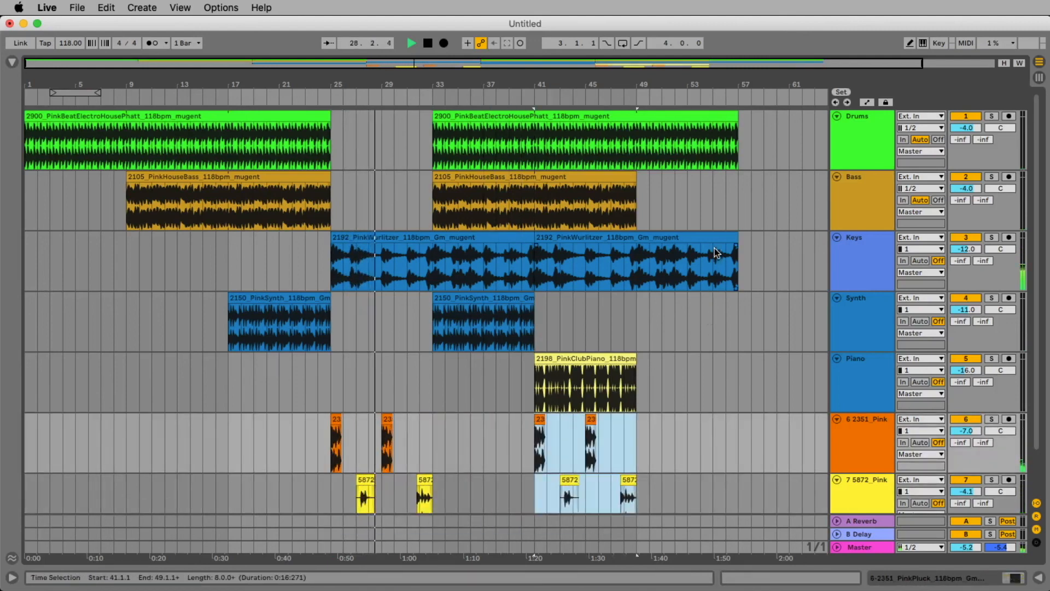
- Extend the end of the second bass clip to bar 57 and the end of the second drums clip to bar 65
click(637, 177)
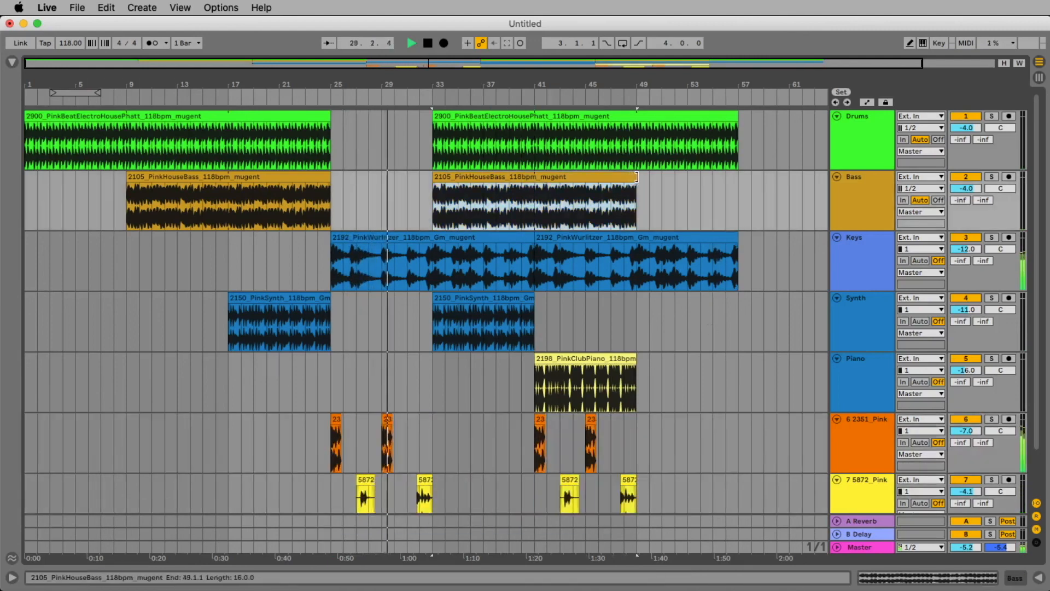
drag(637, 177, 738, 177)
click(732, 237)
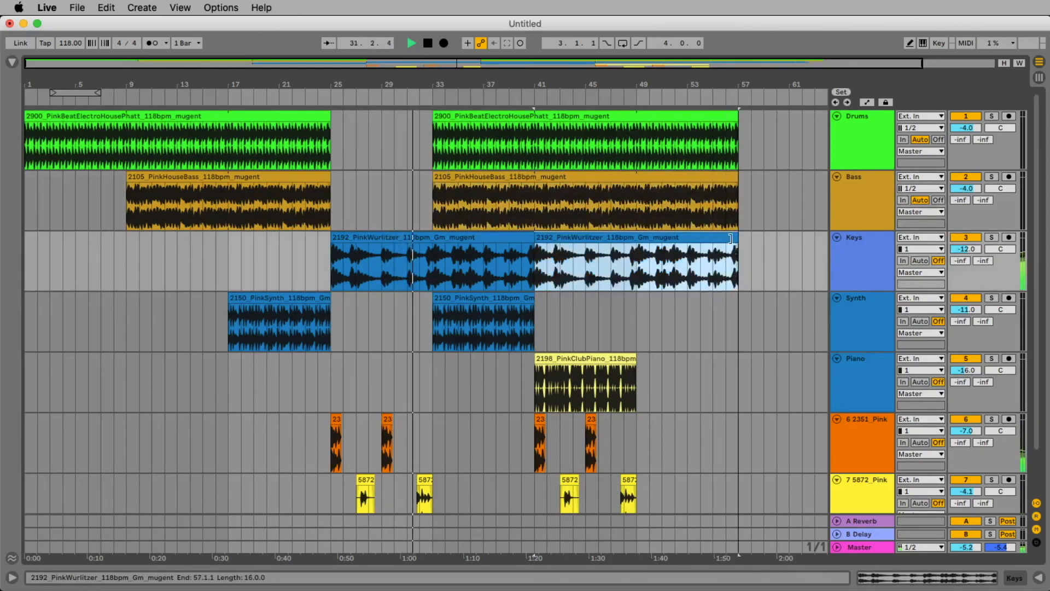
drag(730, 239, 738, 251)
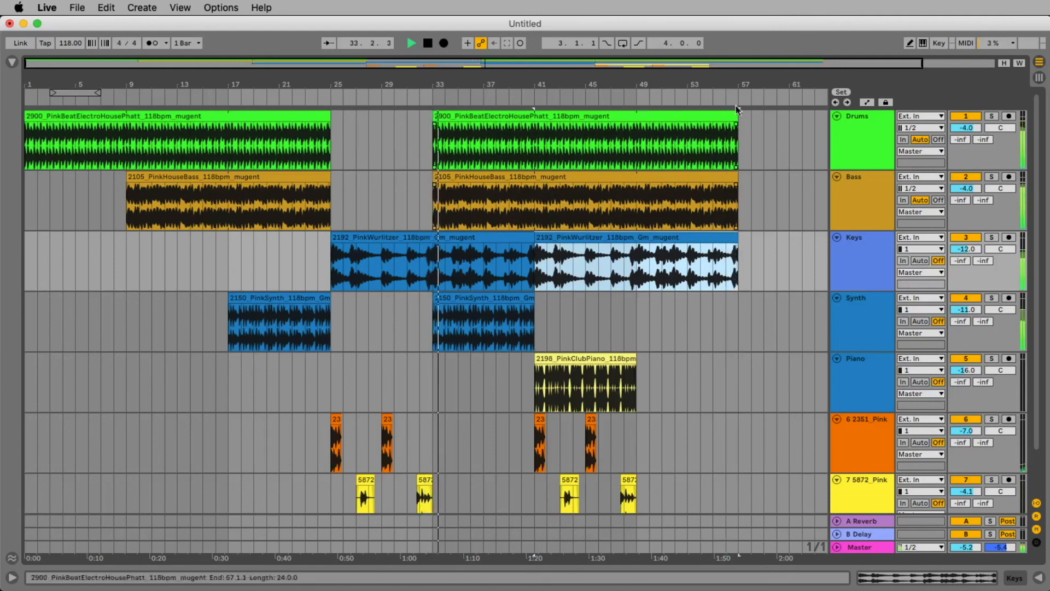
drag(727, 80, 728, 72)
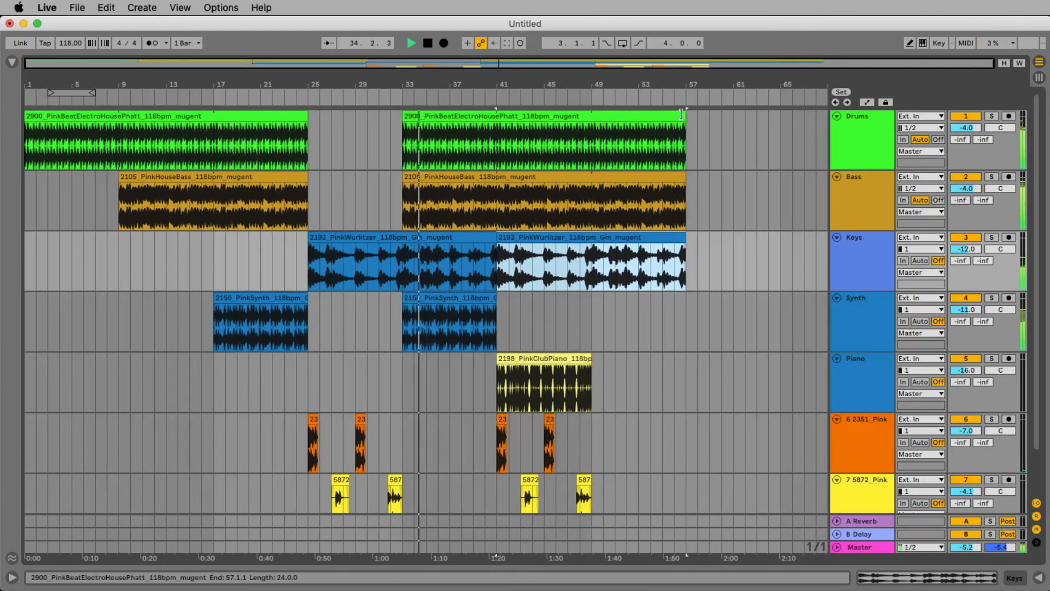
drag(686, 125, 773, 125)
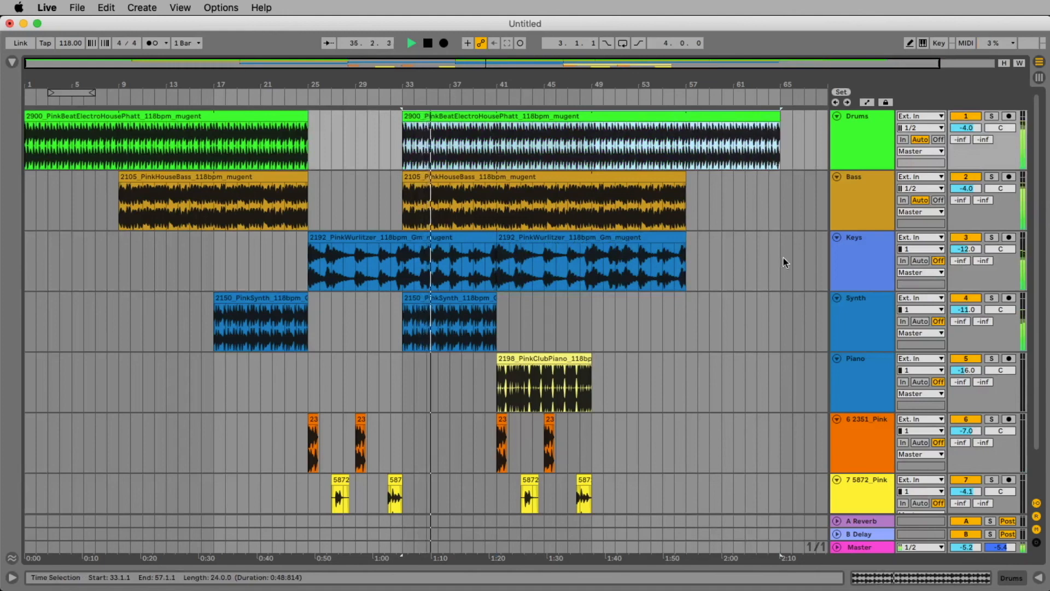